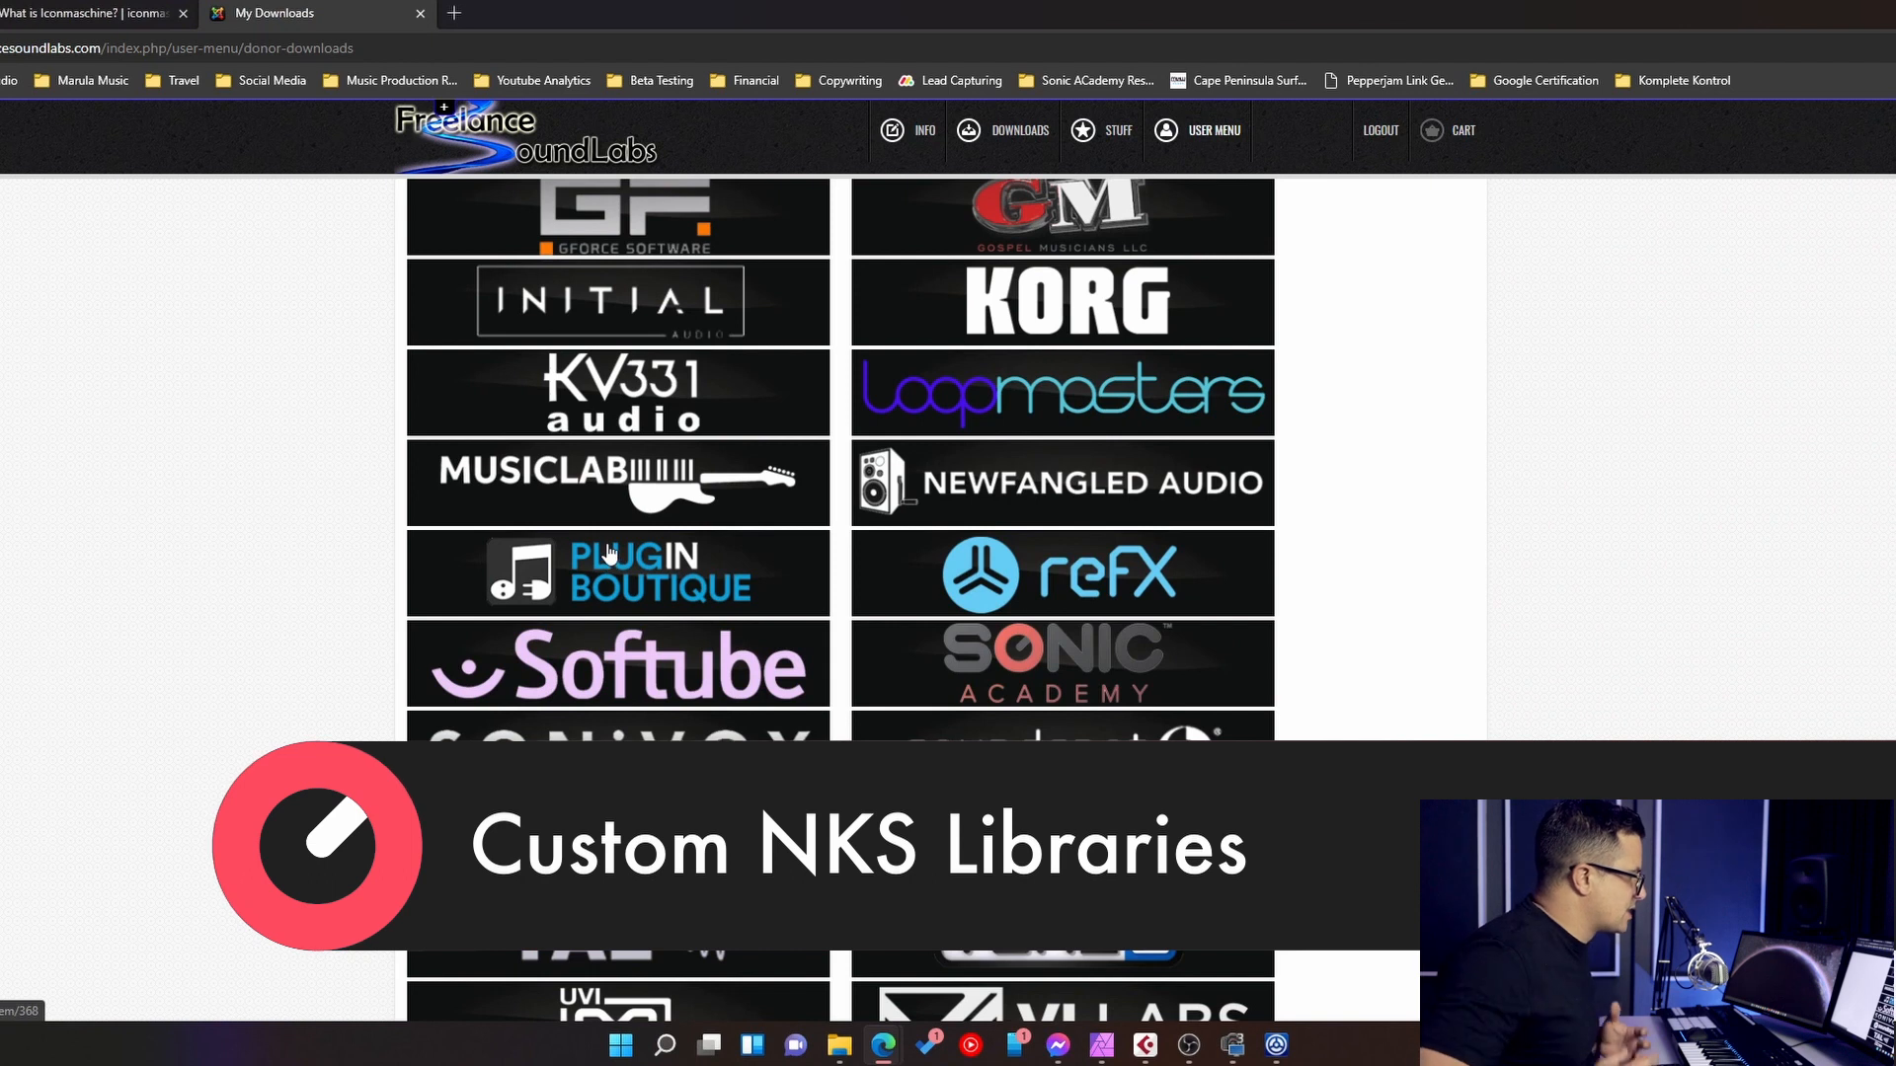
- Look through the vendors with custom NKS libraries and the article about downloading Preset Magician
{"action": "scroll", "coordinate": [736, 697], "scroll_direction": "down", "scroll_amount": 4}
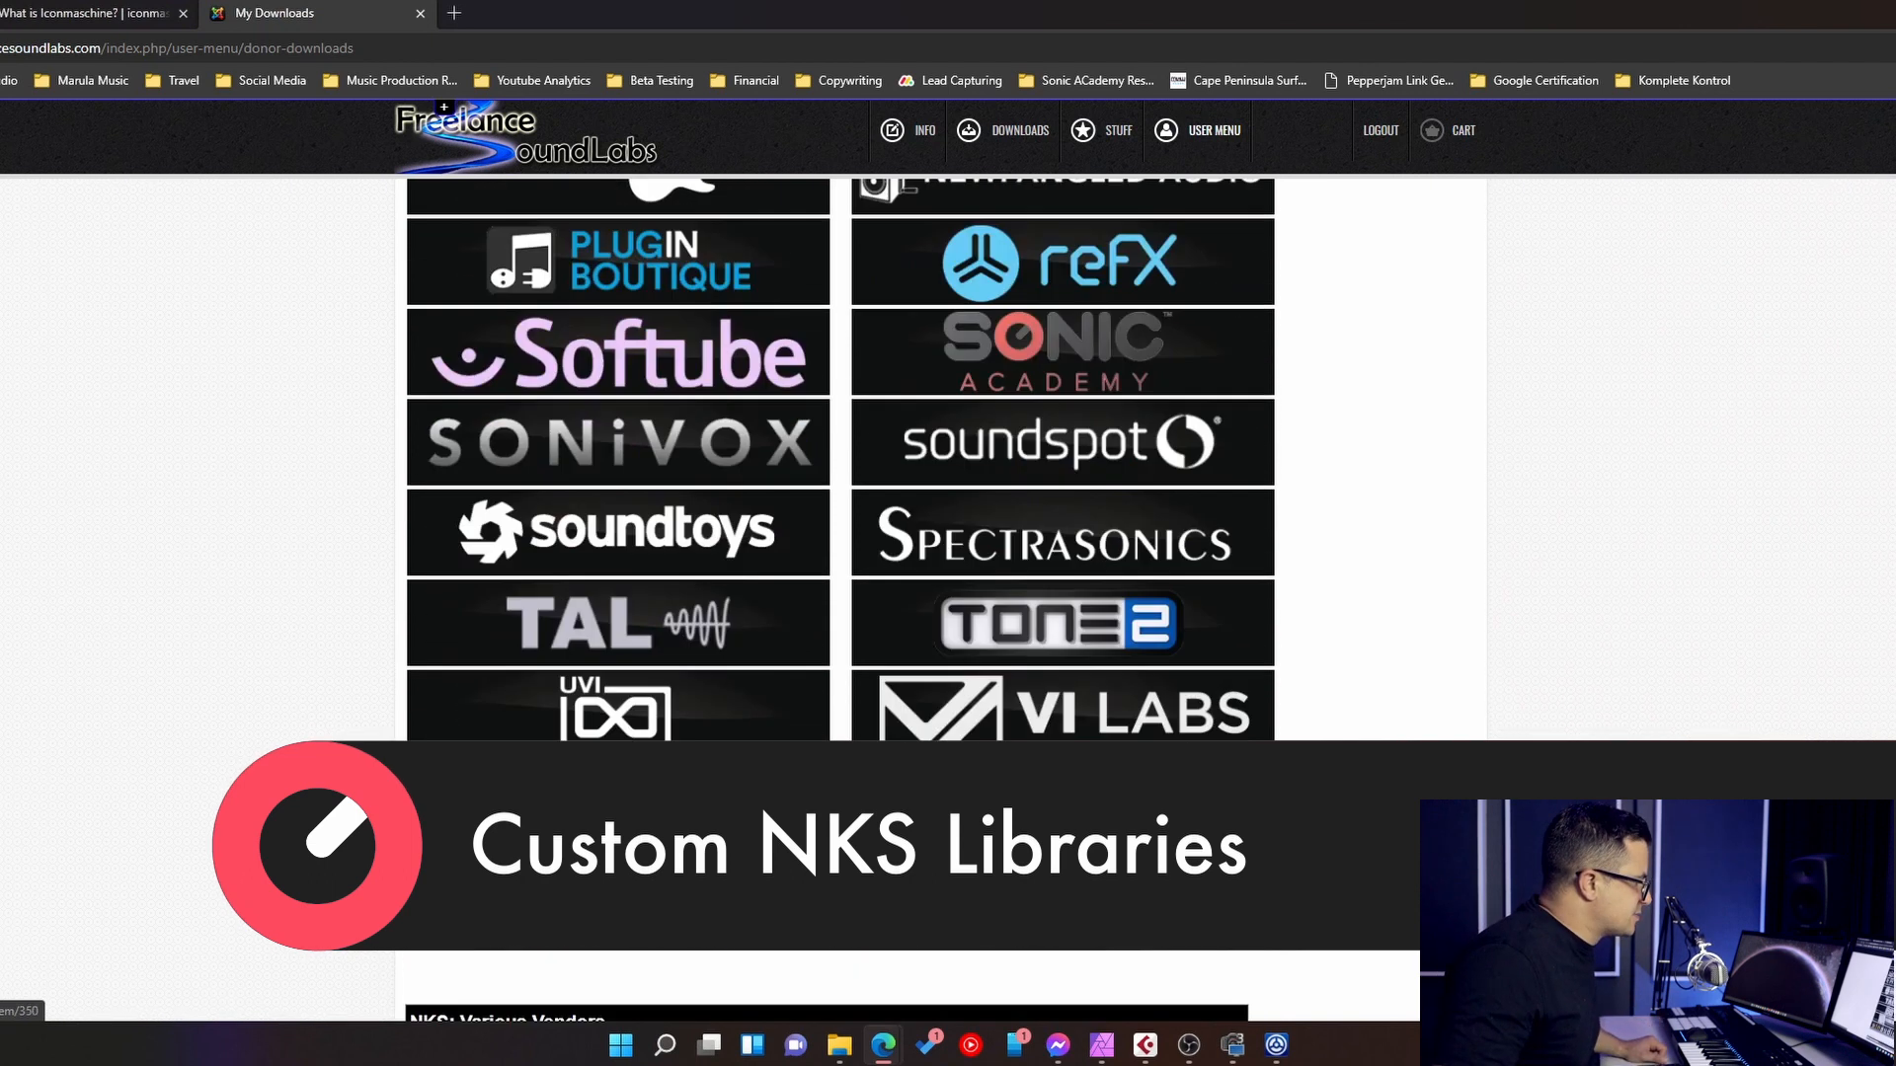
{"action": "scroll", "coordinate": [736, 697], "scroll_direction": "up", "scroll_amount": 3}
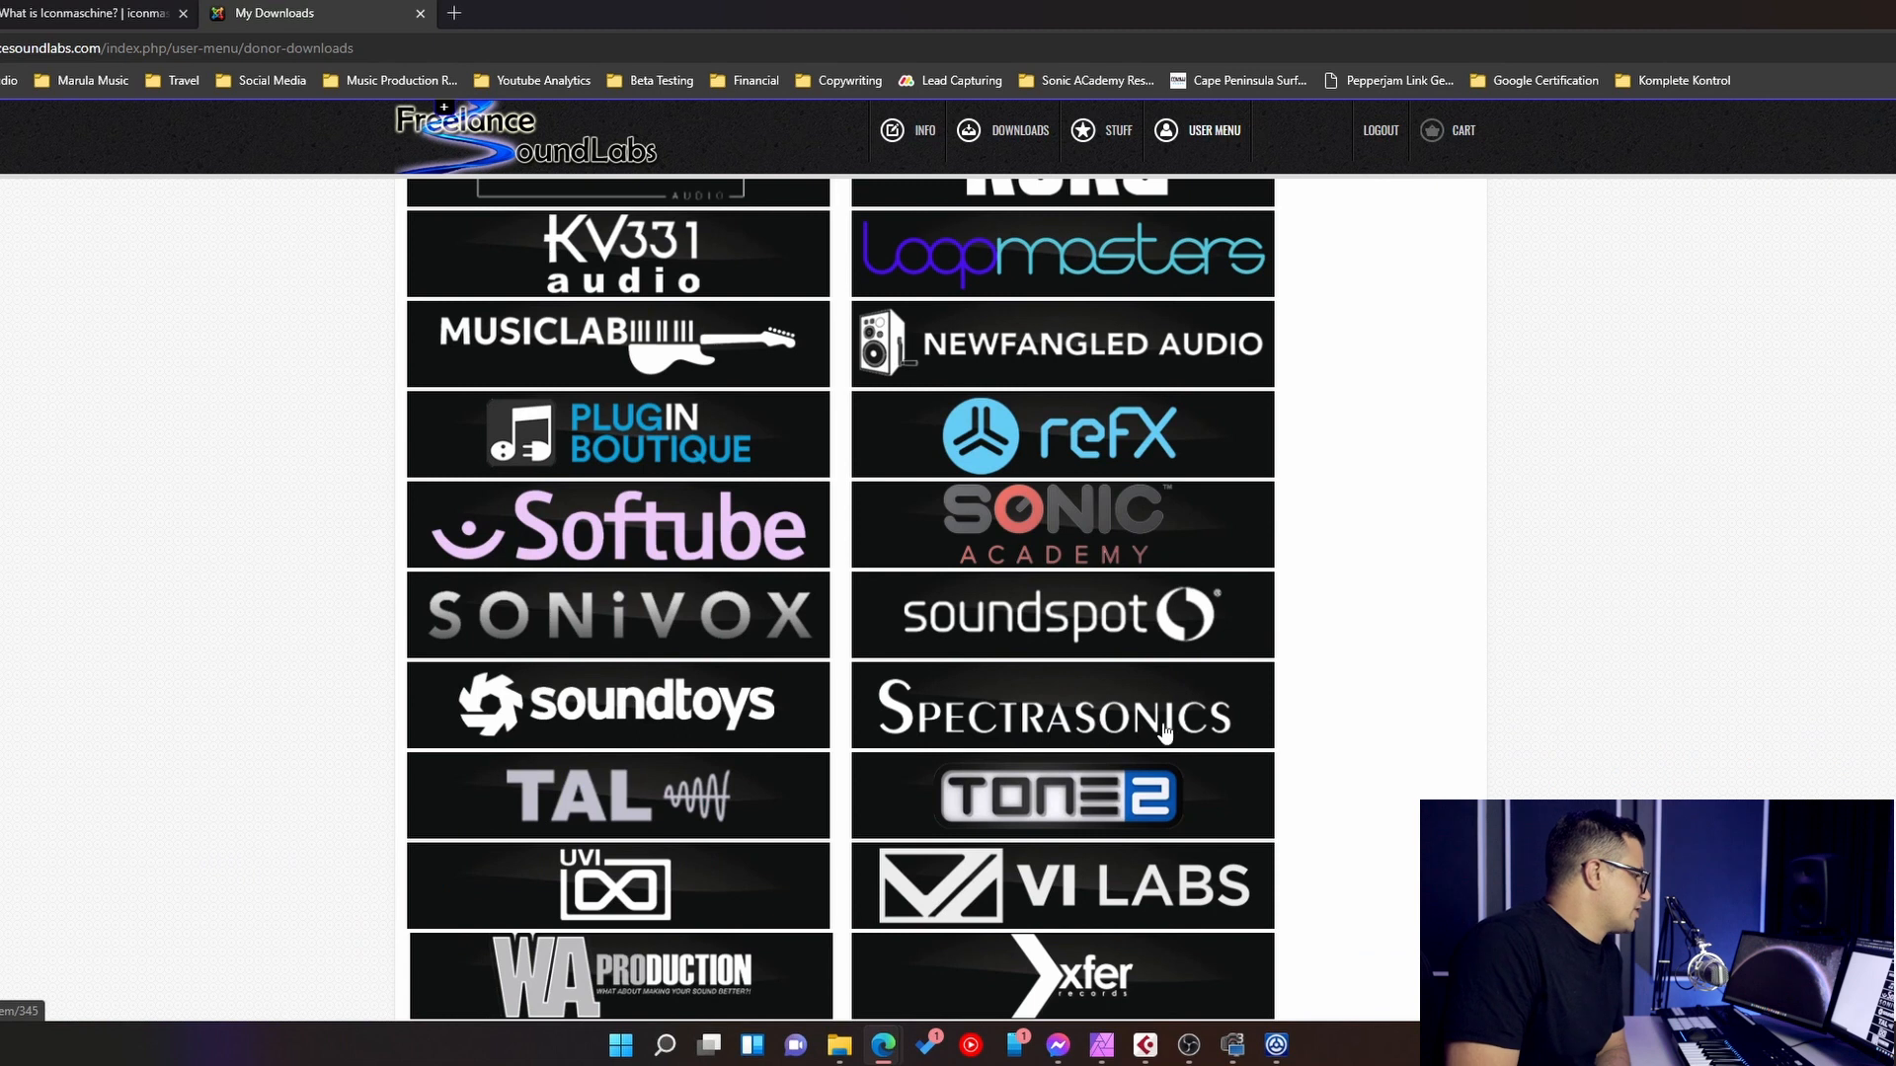
{"action": "scroll", "coordinate": [1022, 753], "scroll_direction": "up", "scroll_amount": 1}
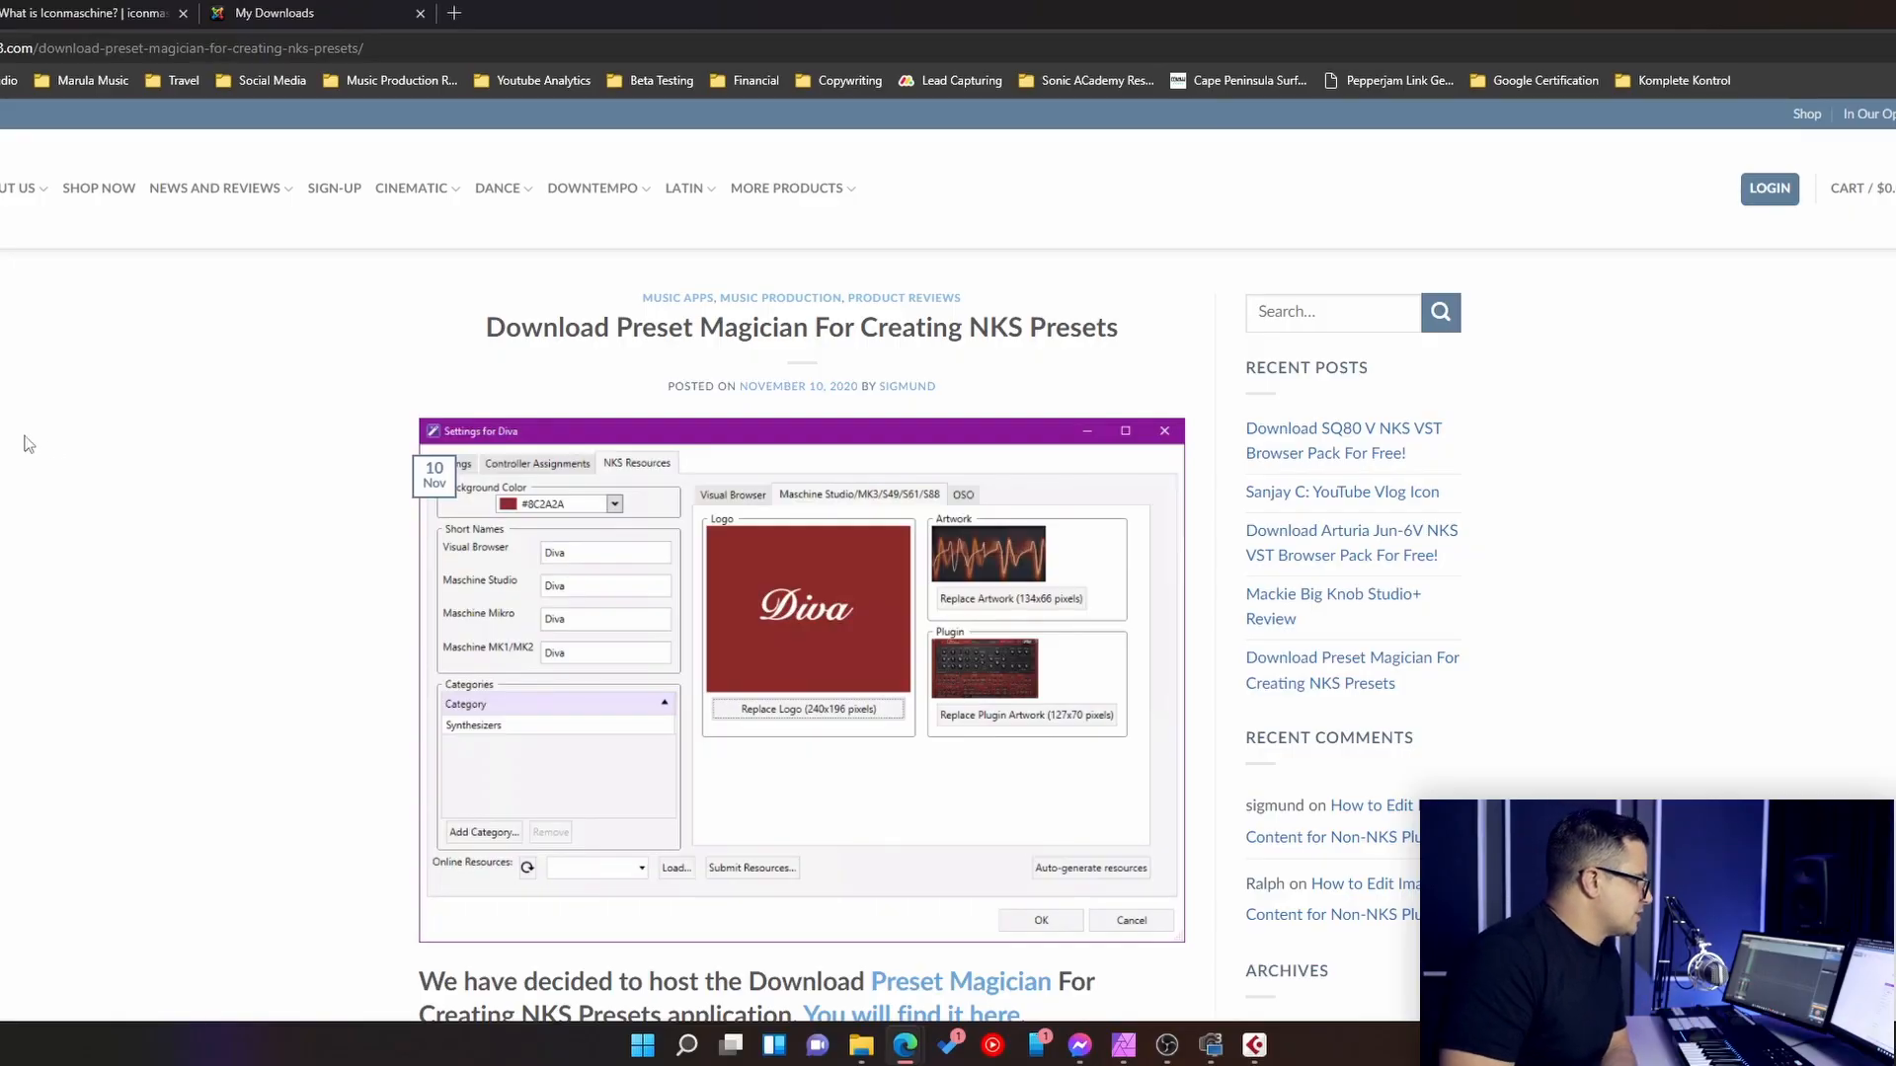
{"action": "scroll", "coordinate": [27, 444], "scroll_direction": "down", "scroll_amount": 5}
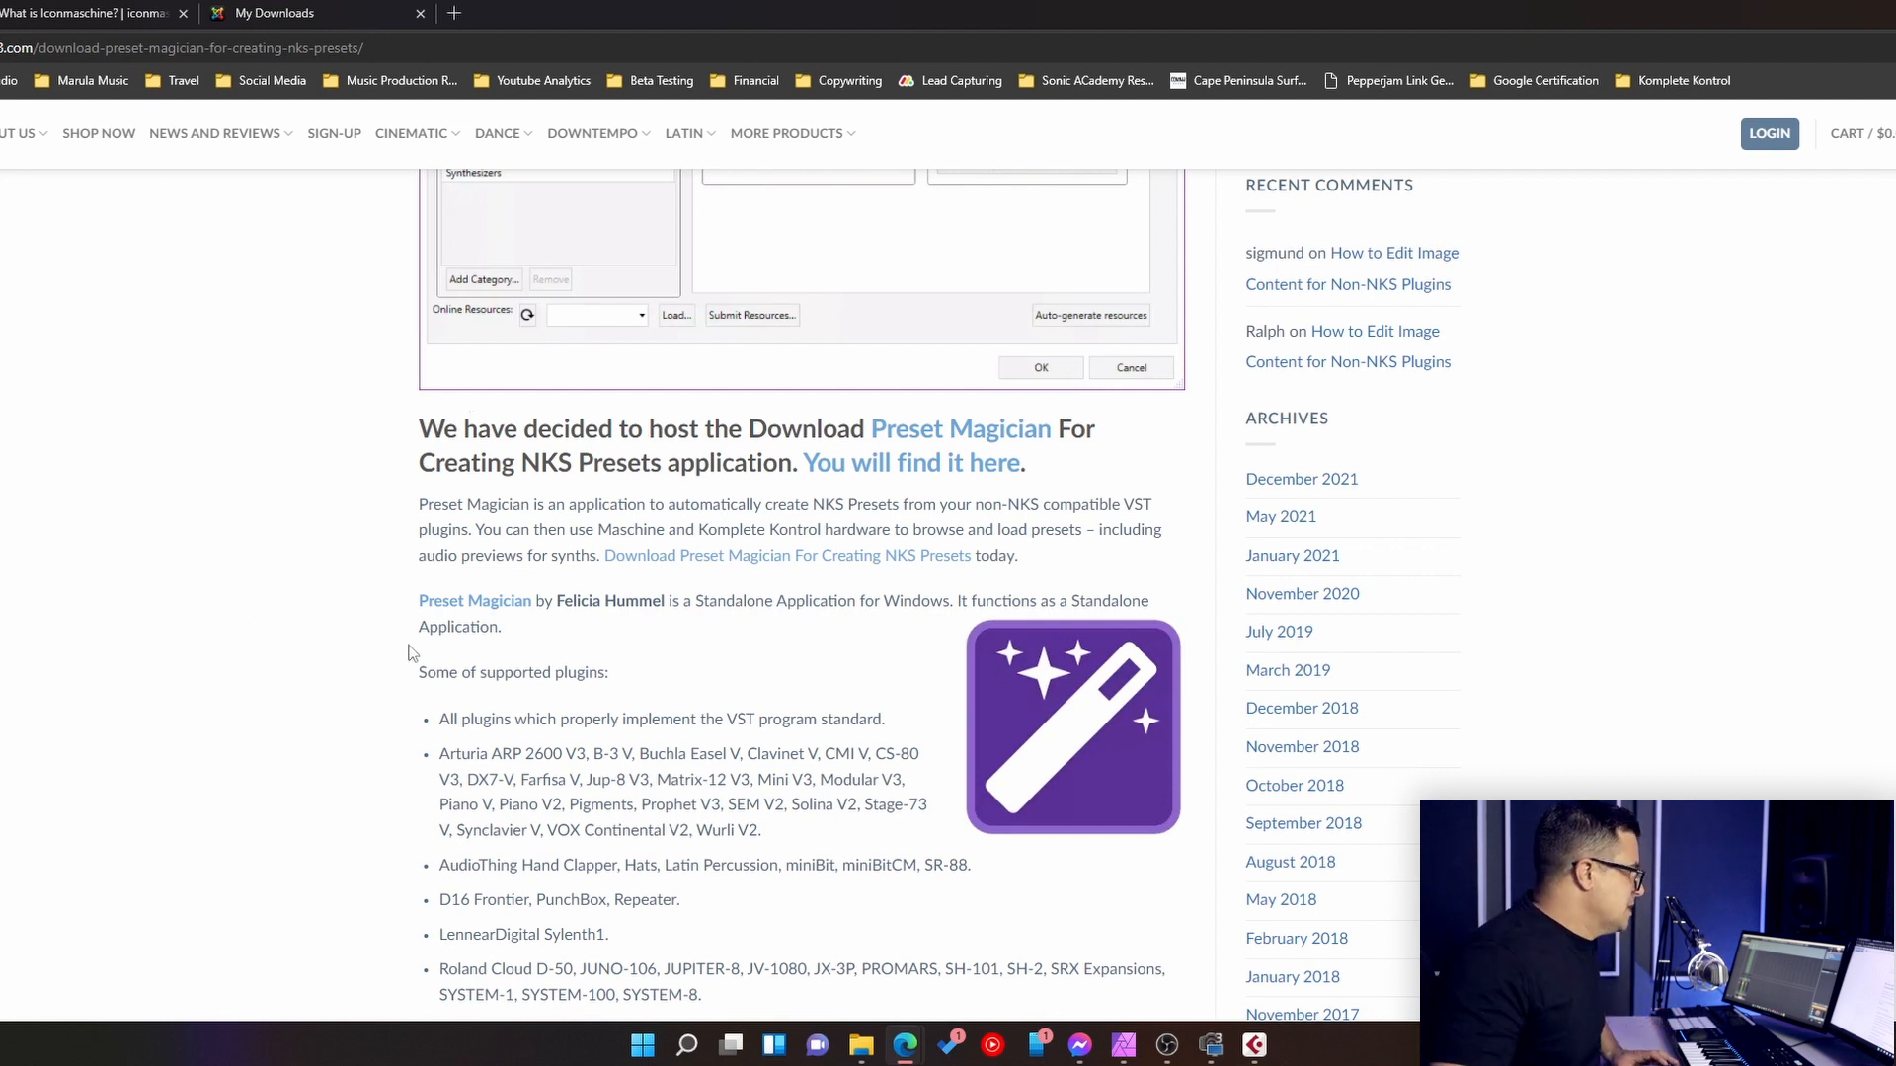
- Find PresetMagician among the installed applications and launch it
{"action": "key", "text": "super"}
{"action": "type", "text": "presetmagician"}
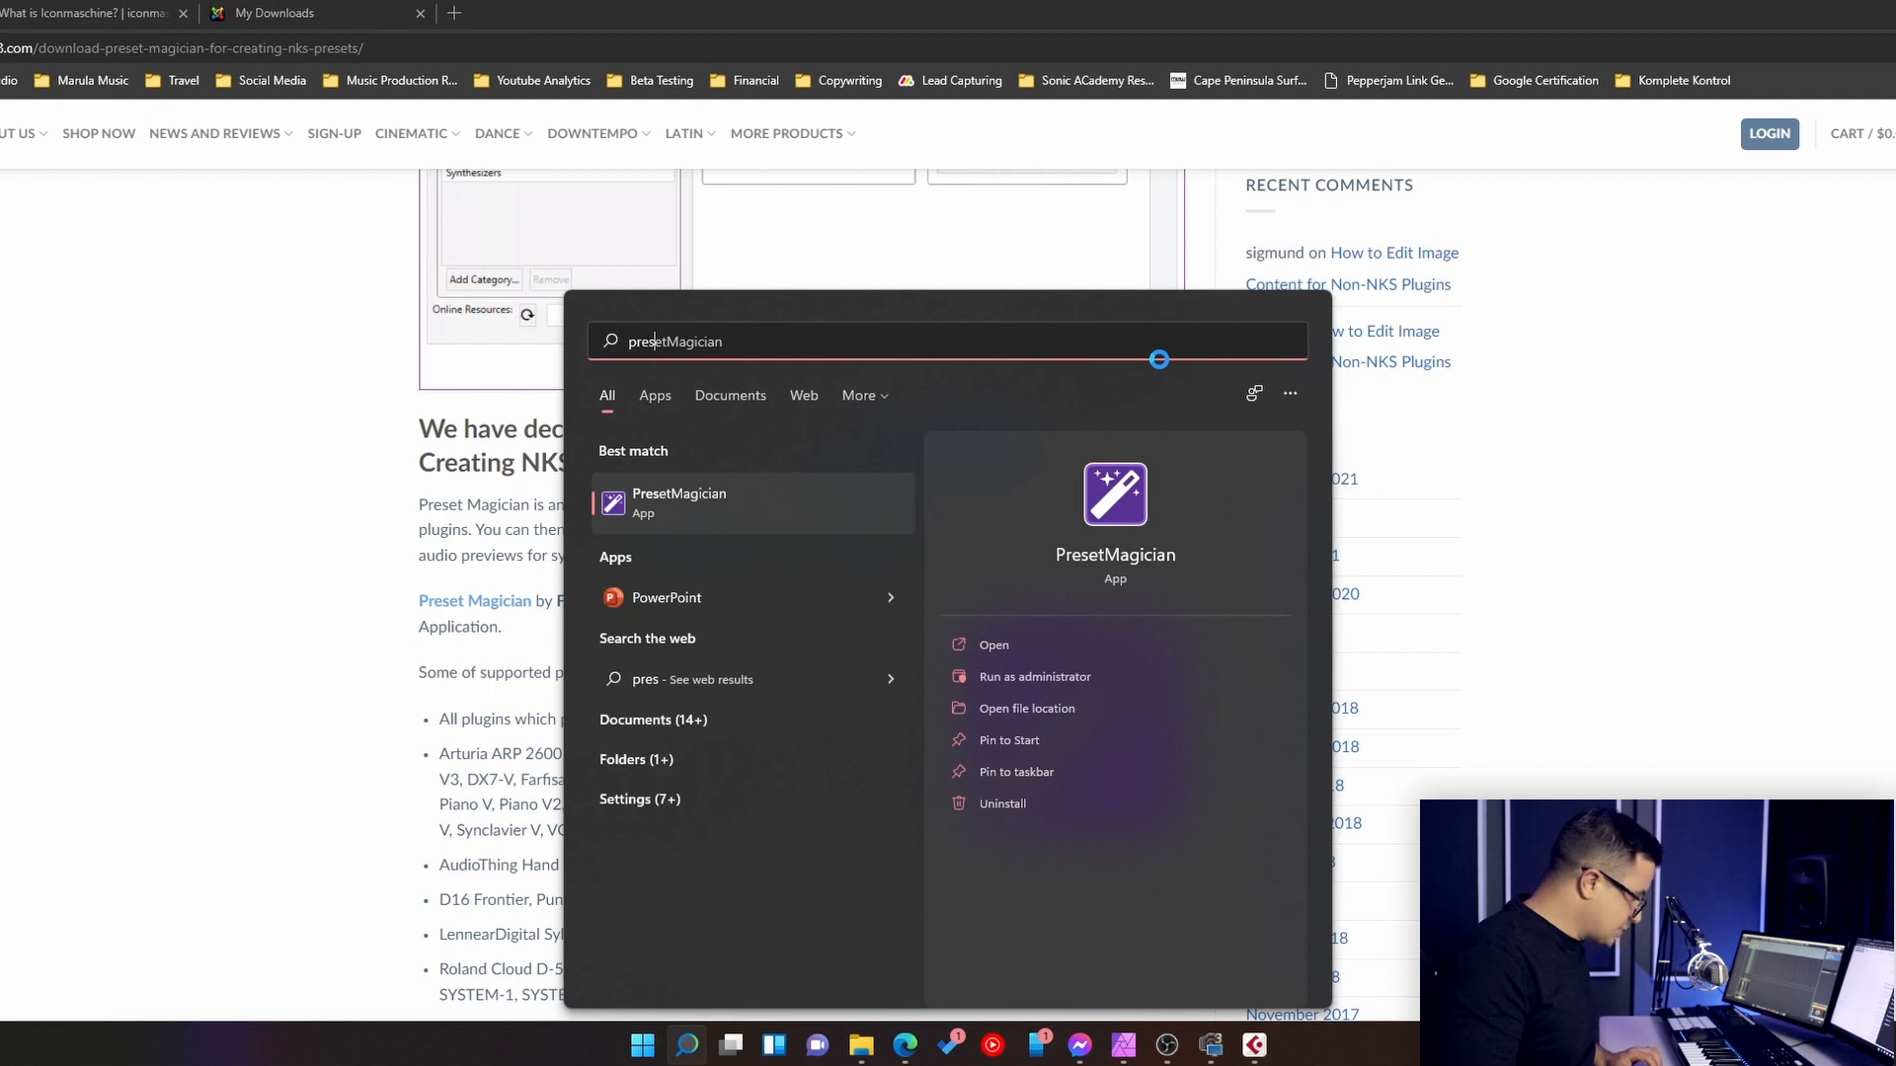
{"action": "key", "text": "Return"}
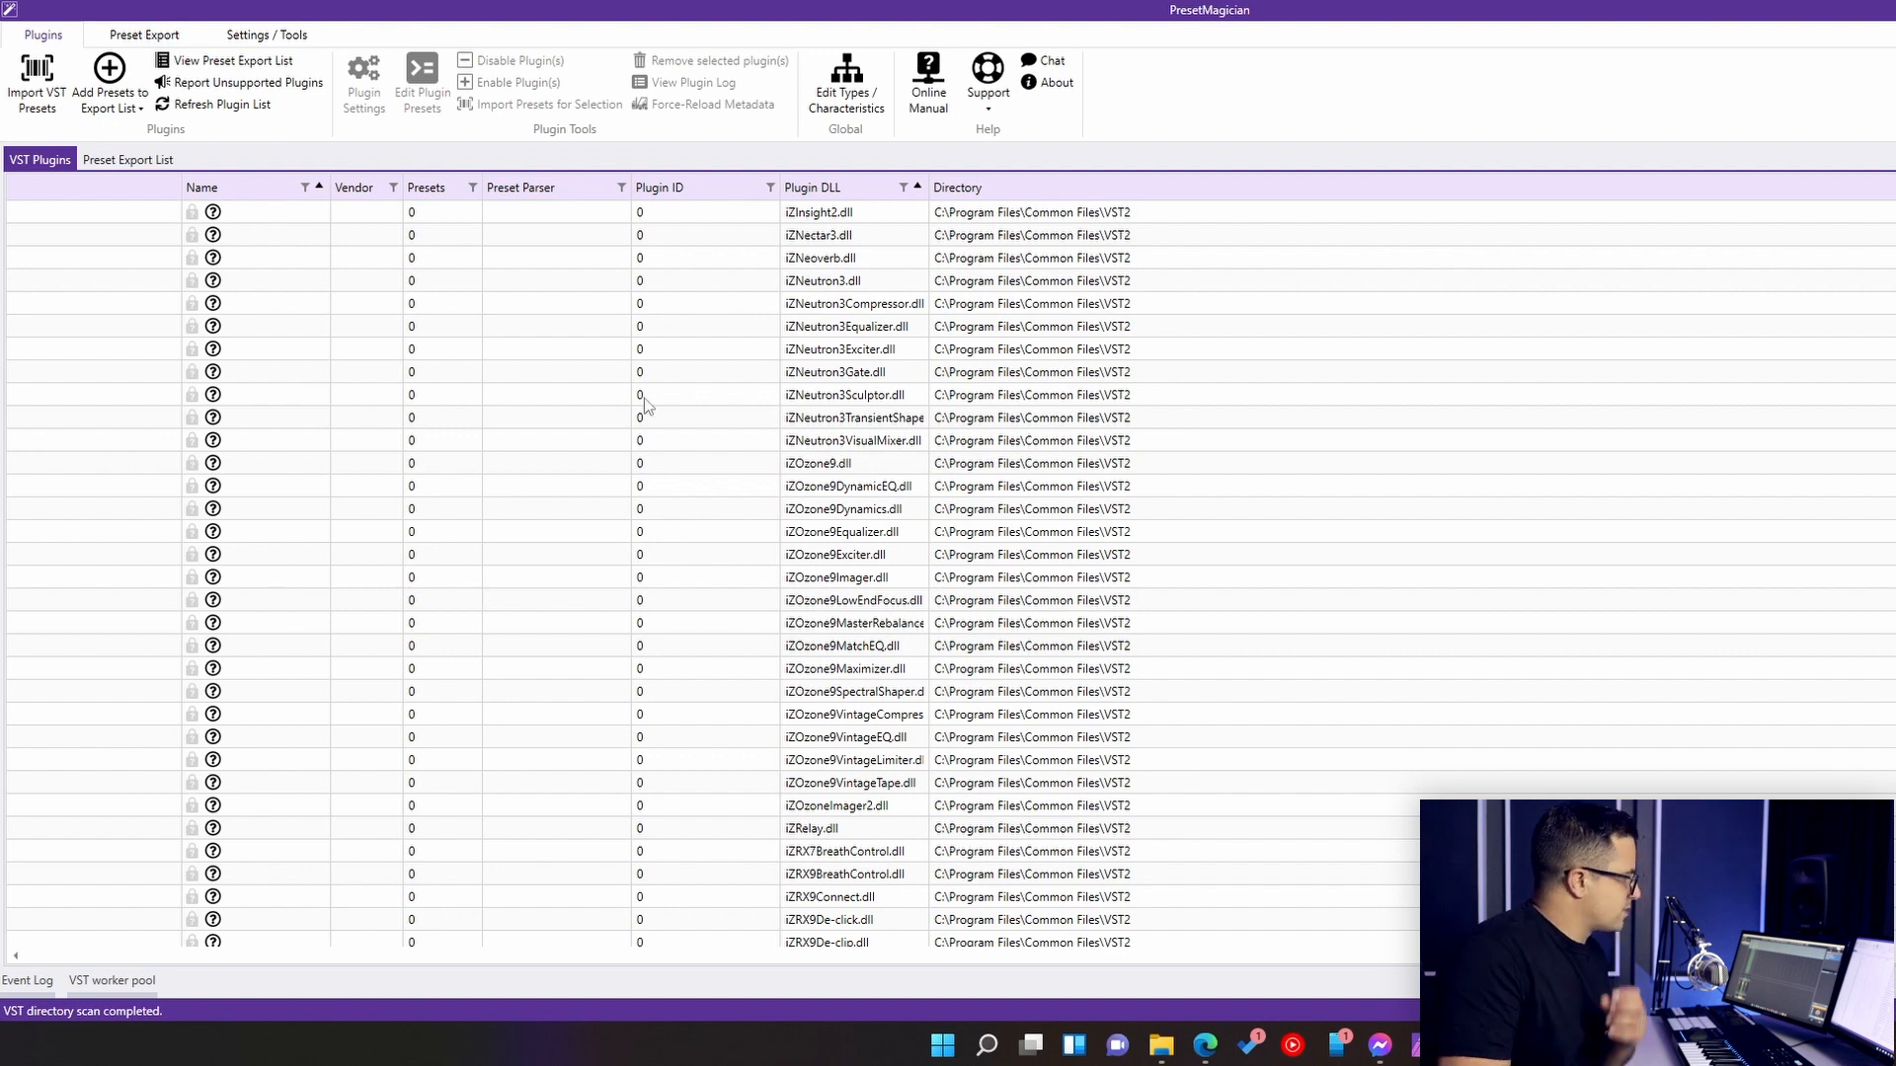
- Examine the scanned VST plugins, checking which ones have a working preset parser and available presets
{"action": "scroll", "coordinate": [550, 474], "scroll_direction": "down", "scroll_amount": 12}
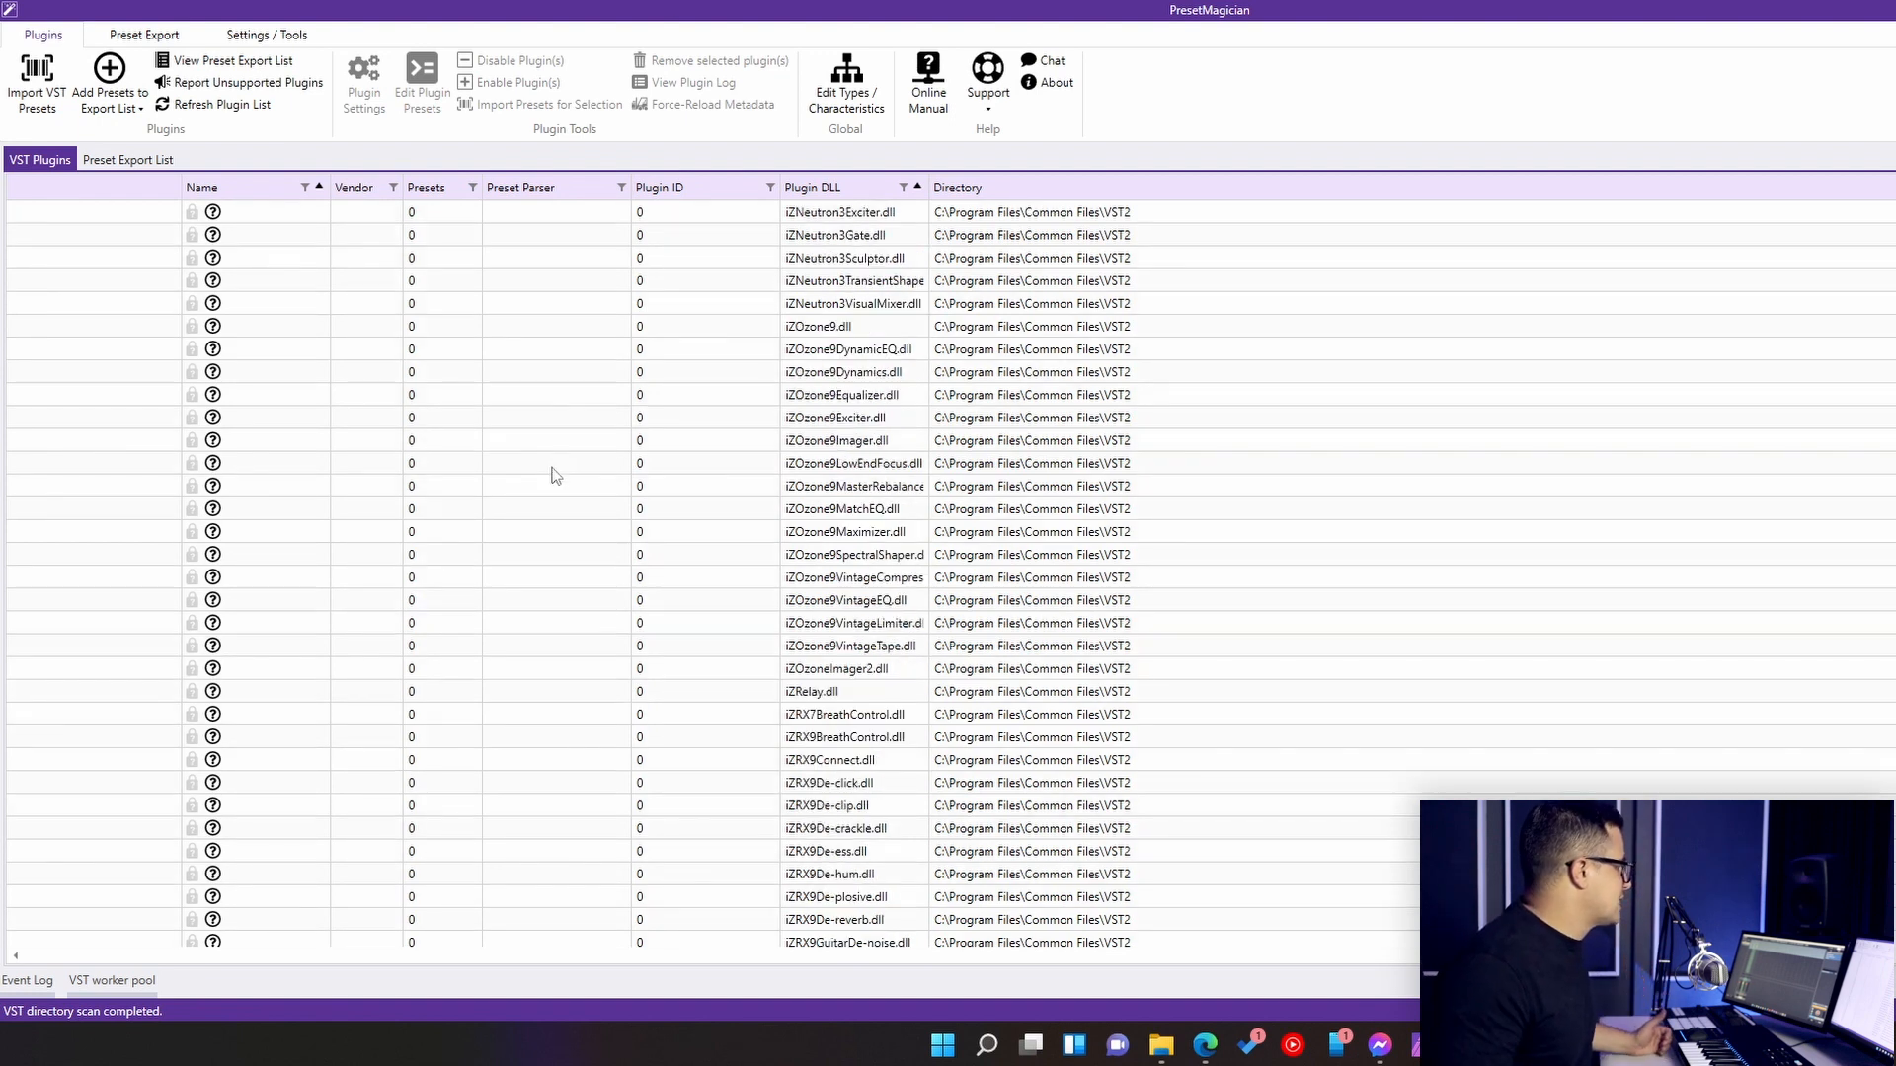
{"action": "scroll", "coordinate": [579, 530], "scroll_direction": "down", "scroll_amount": 9}
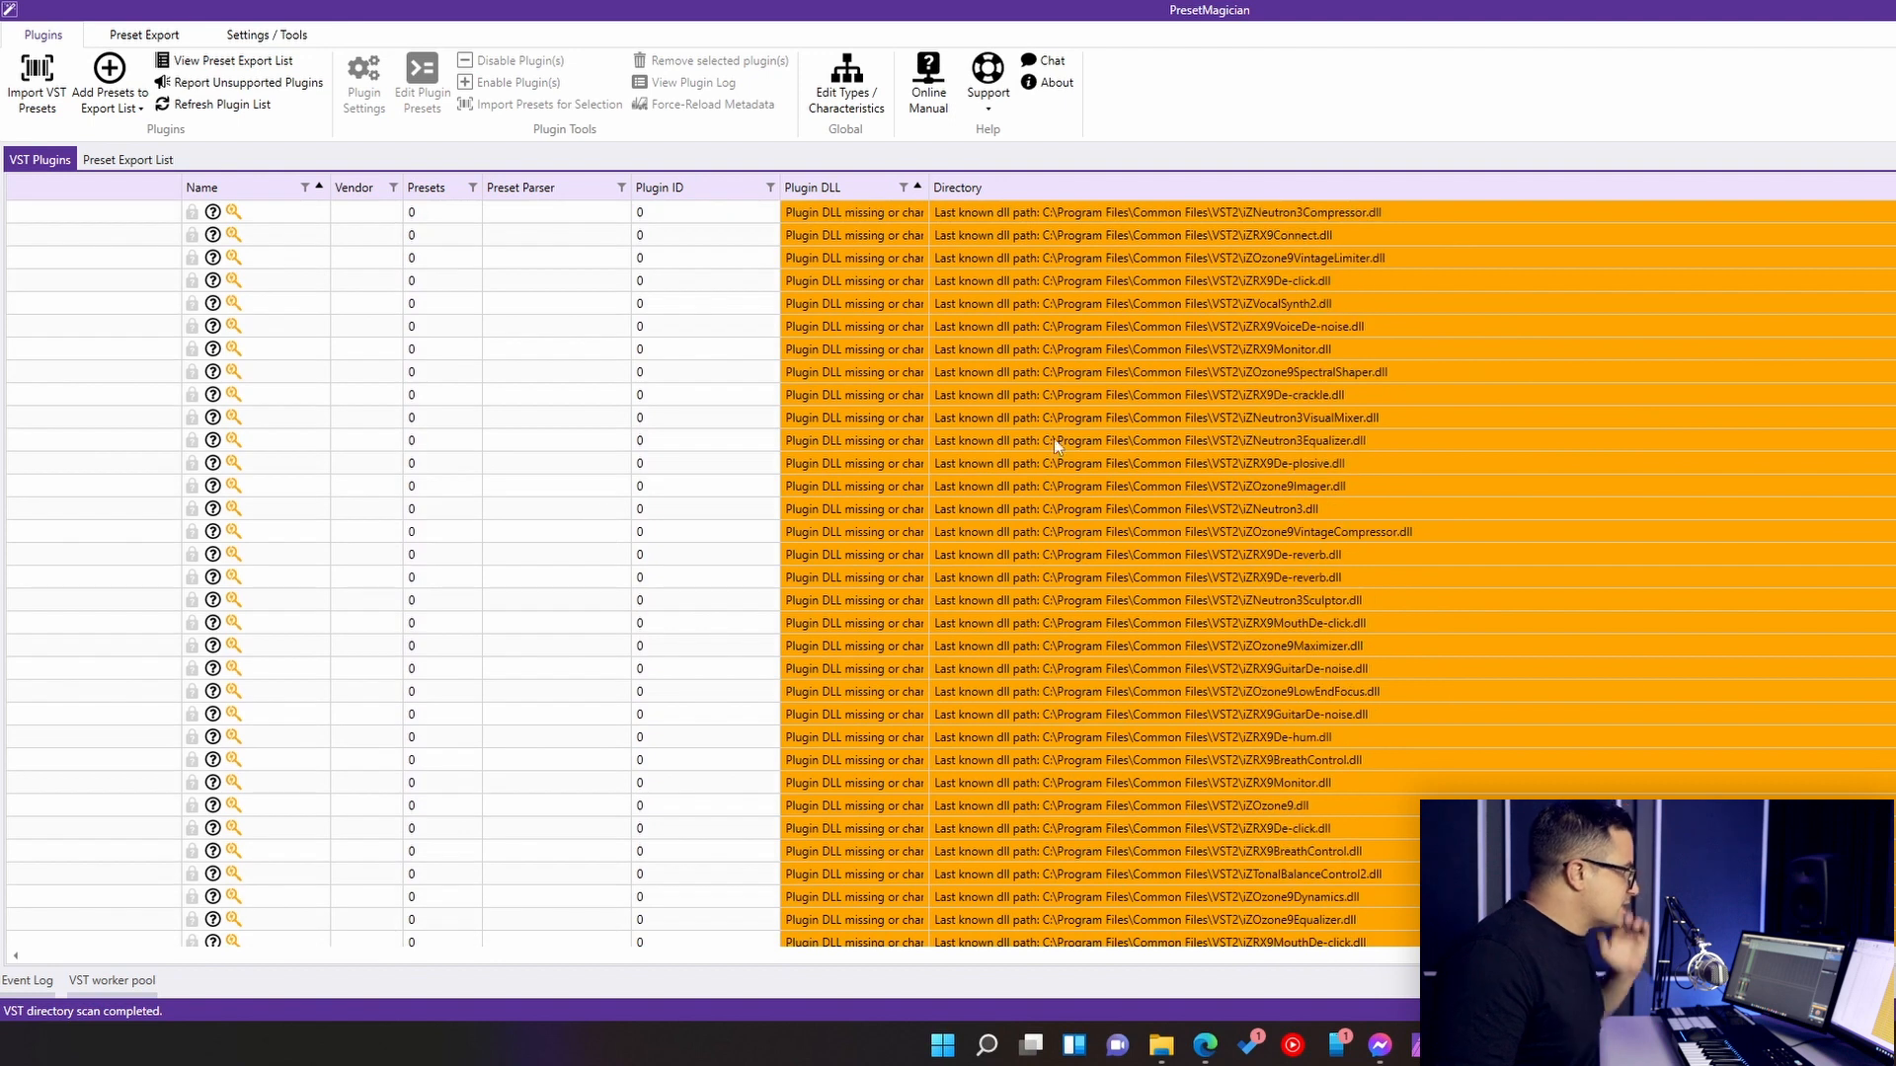
{"action": "scroll", "coordinate": [891, 683], "scroll_direction": "down", "scroll_amount": 4}
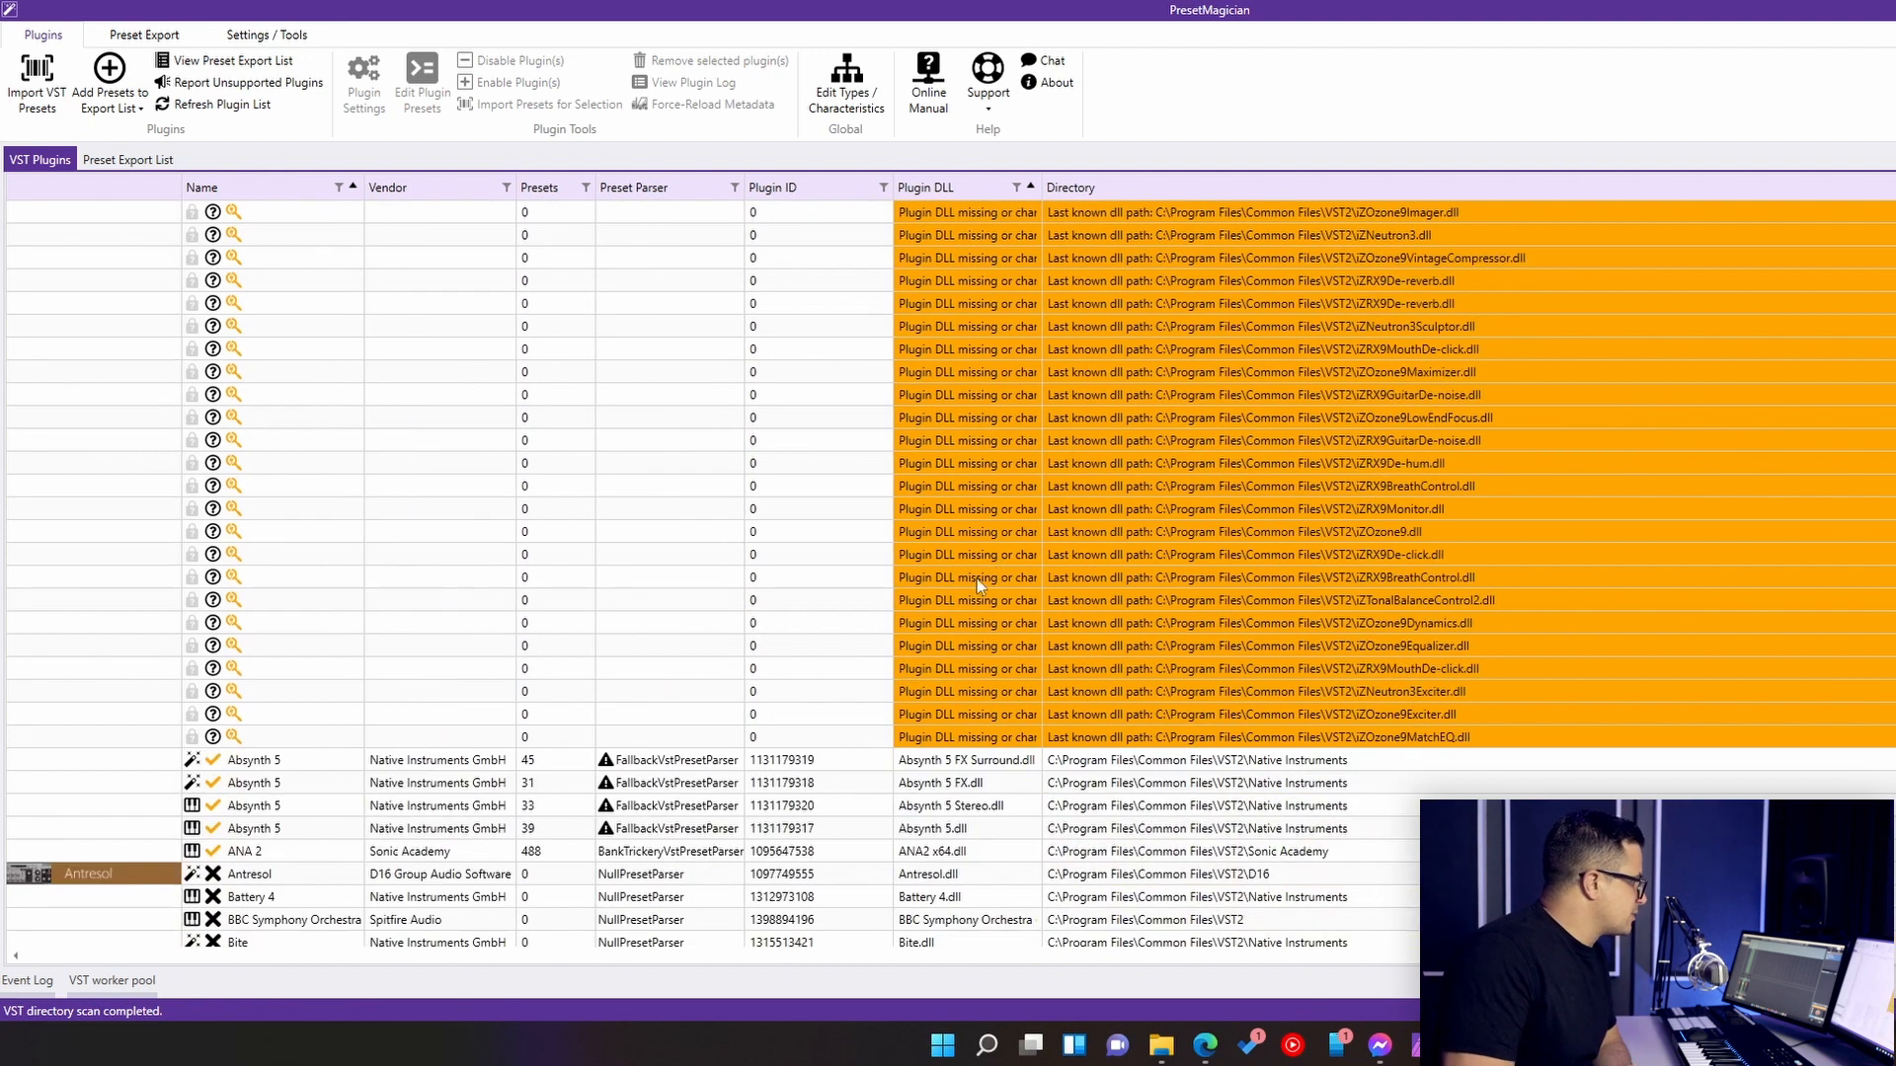
{"action": "scroll", "coordinate": [978, 533], "scroll_direction": "down", "scroll_amount": 7}
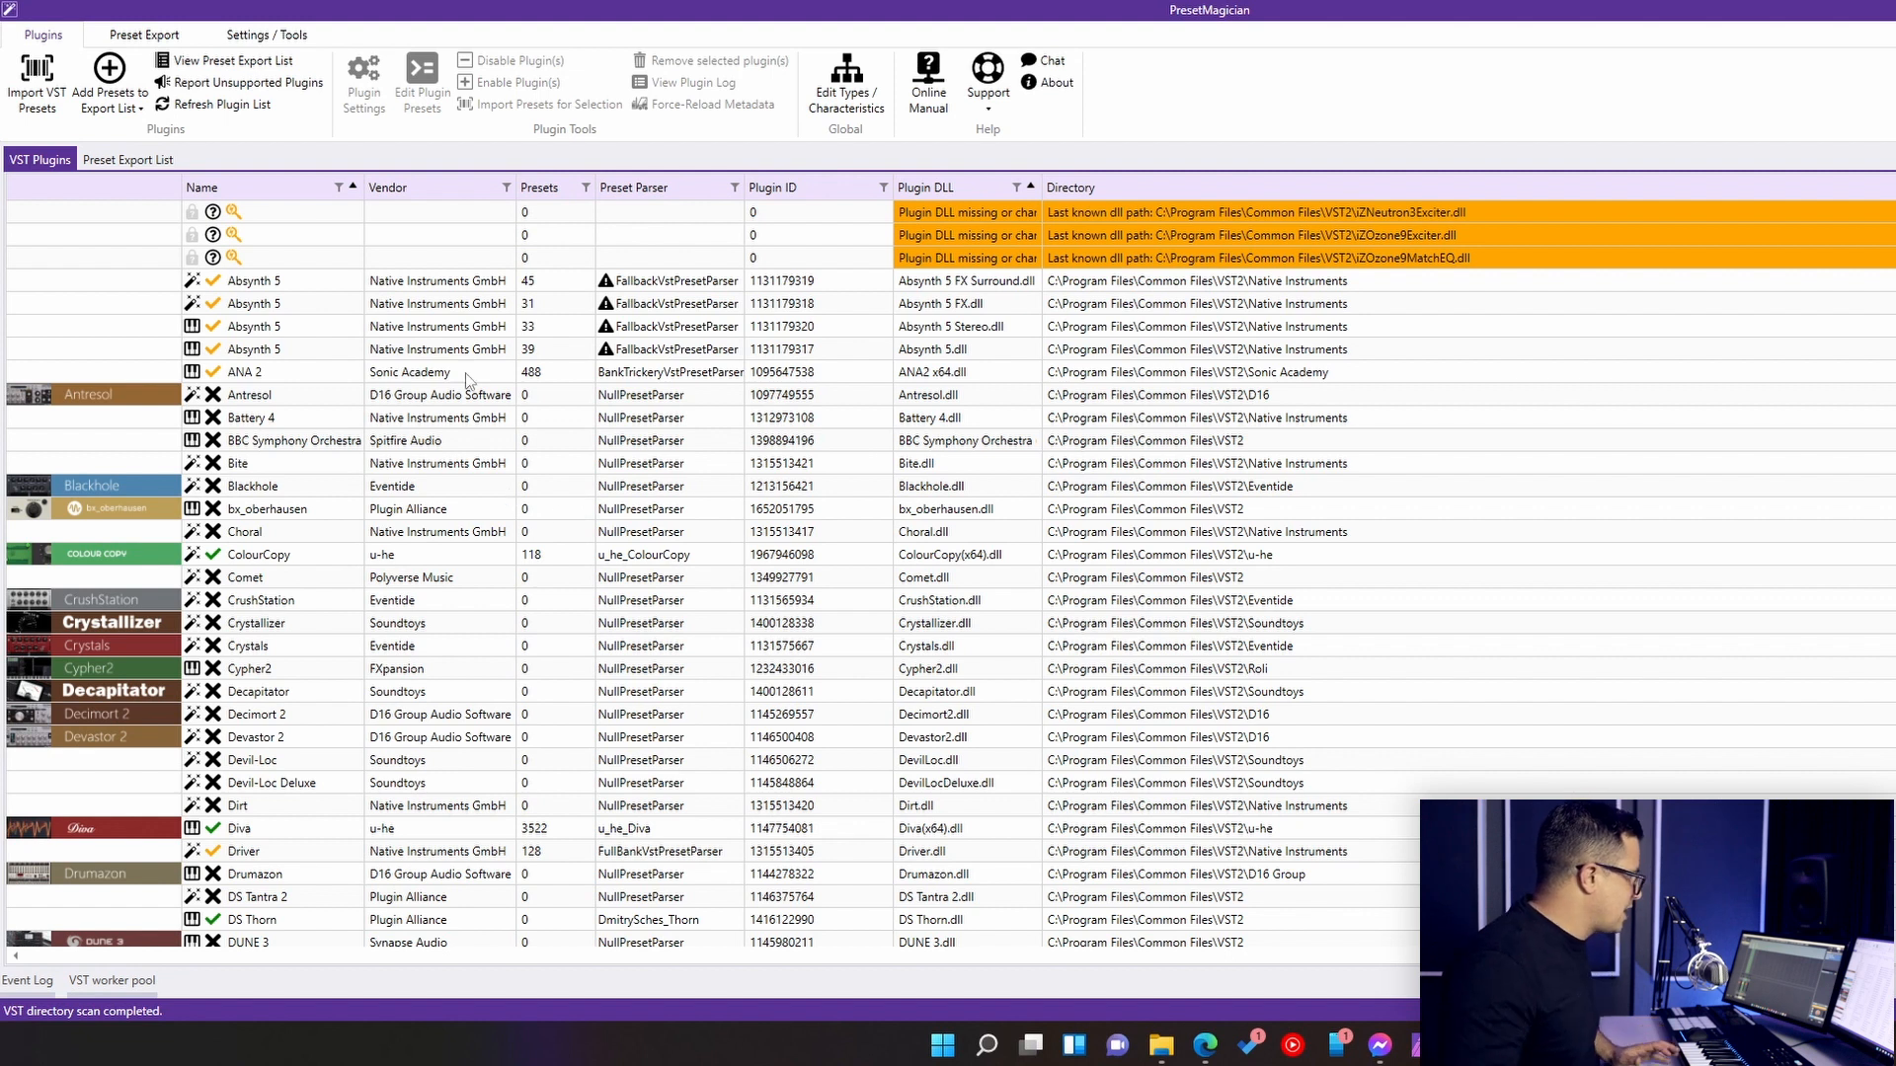
{"action": "left_click", "coordinate": [571, 375]}
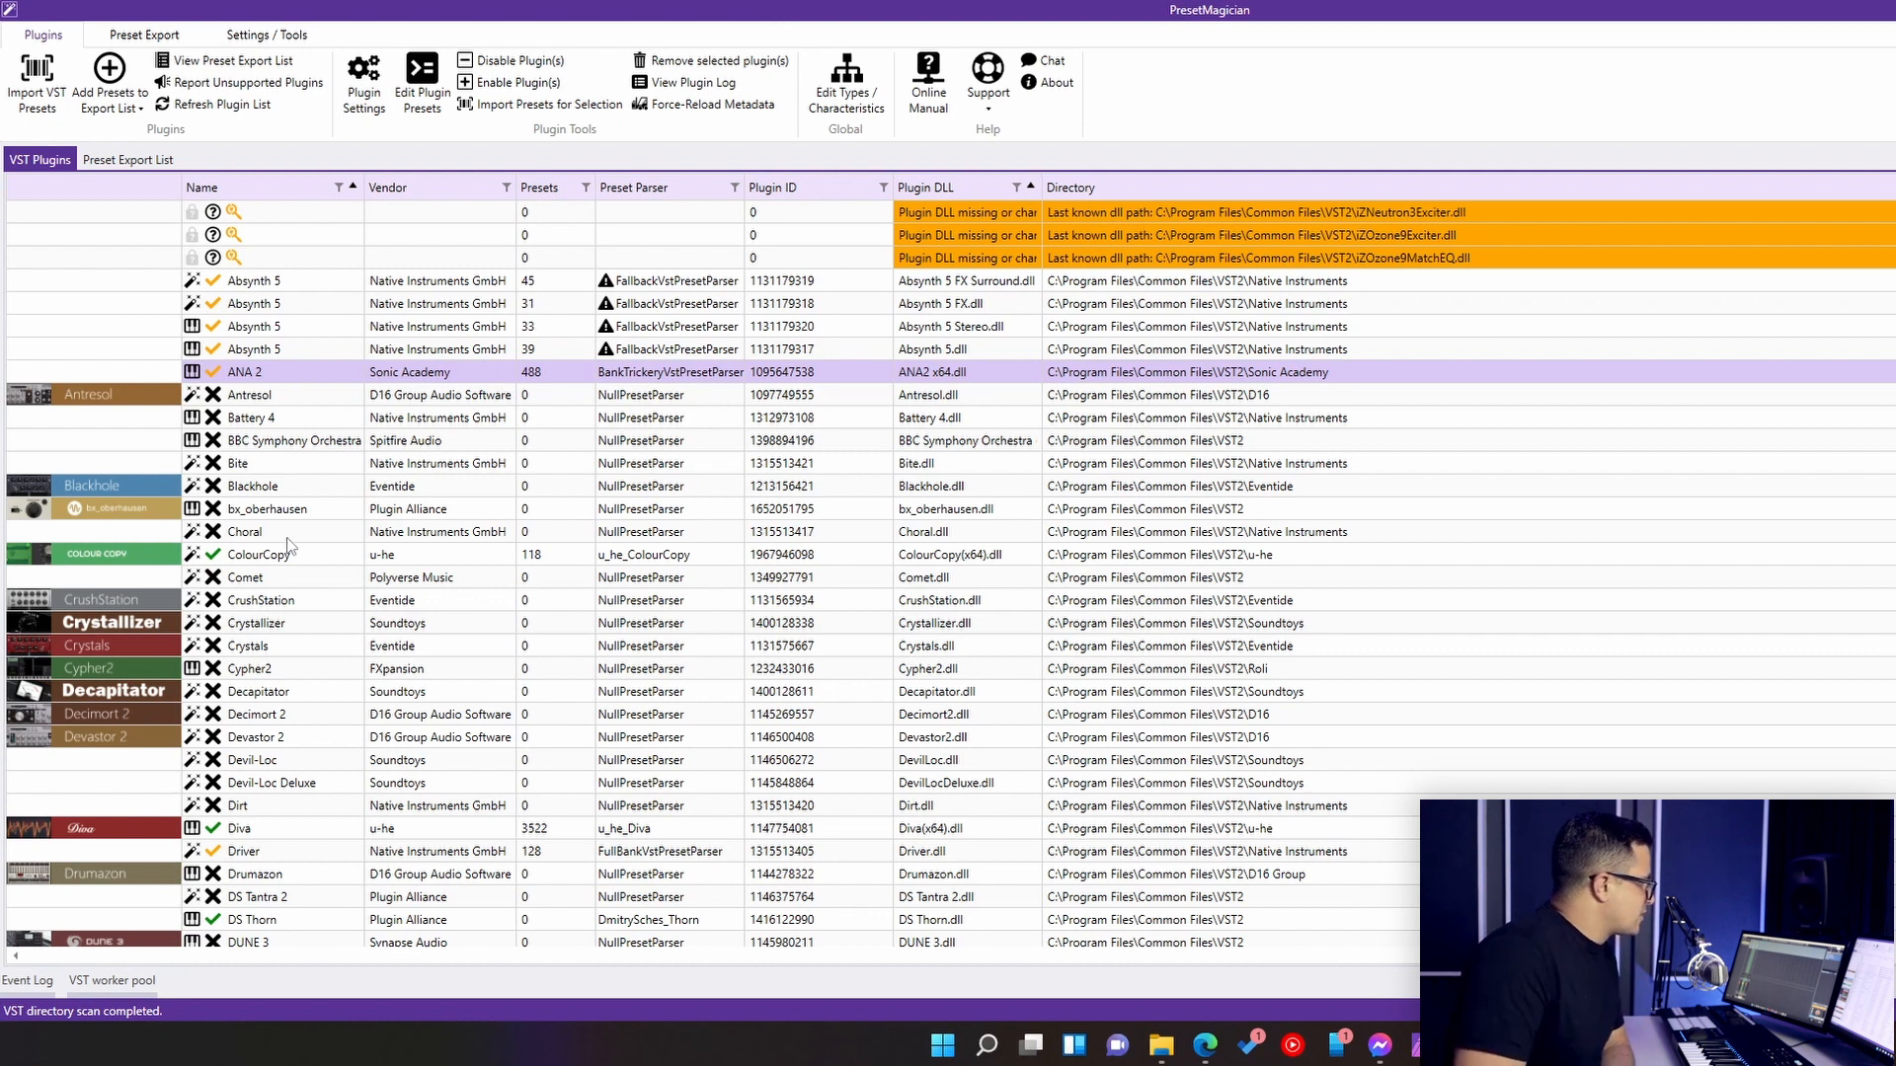
{"action": "scroll", "coordinate": [346, 494], "scroll_direction": "down", "scroll_amount": 4}
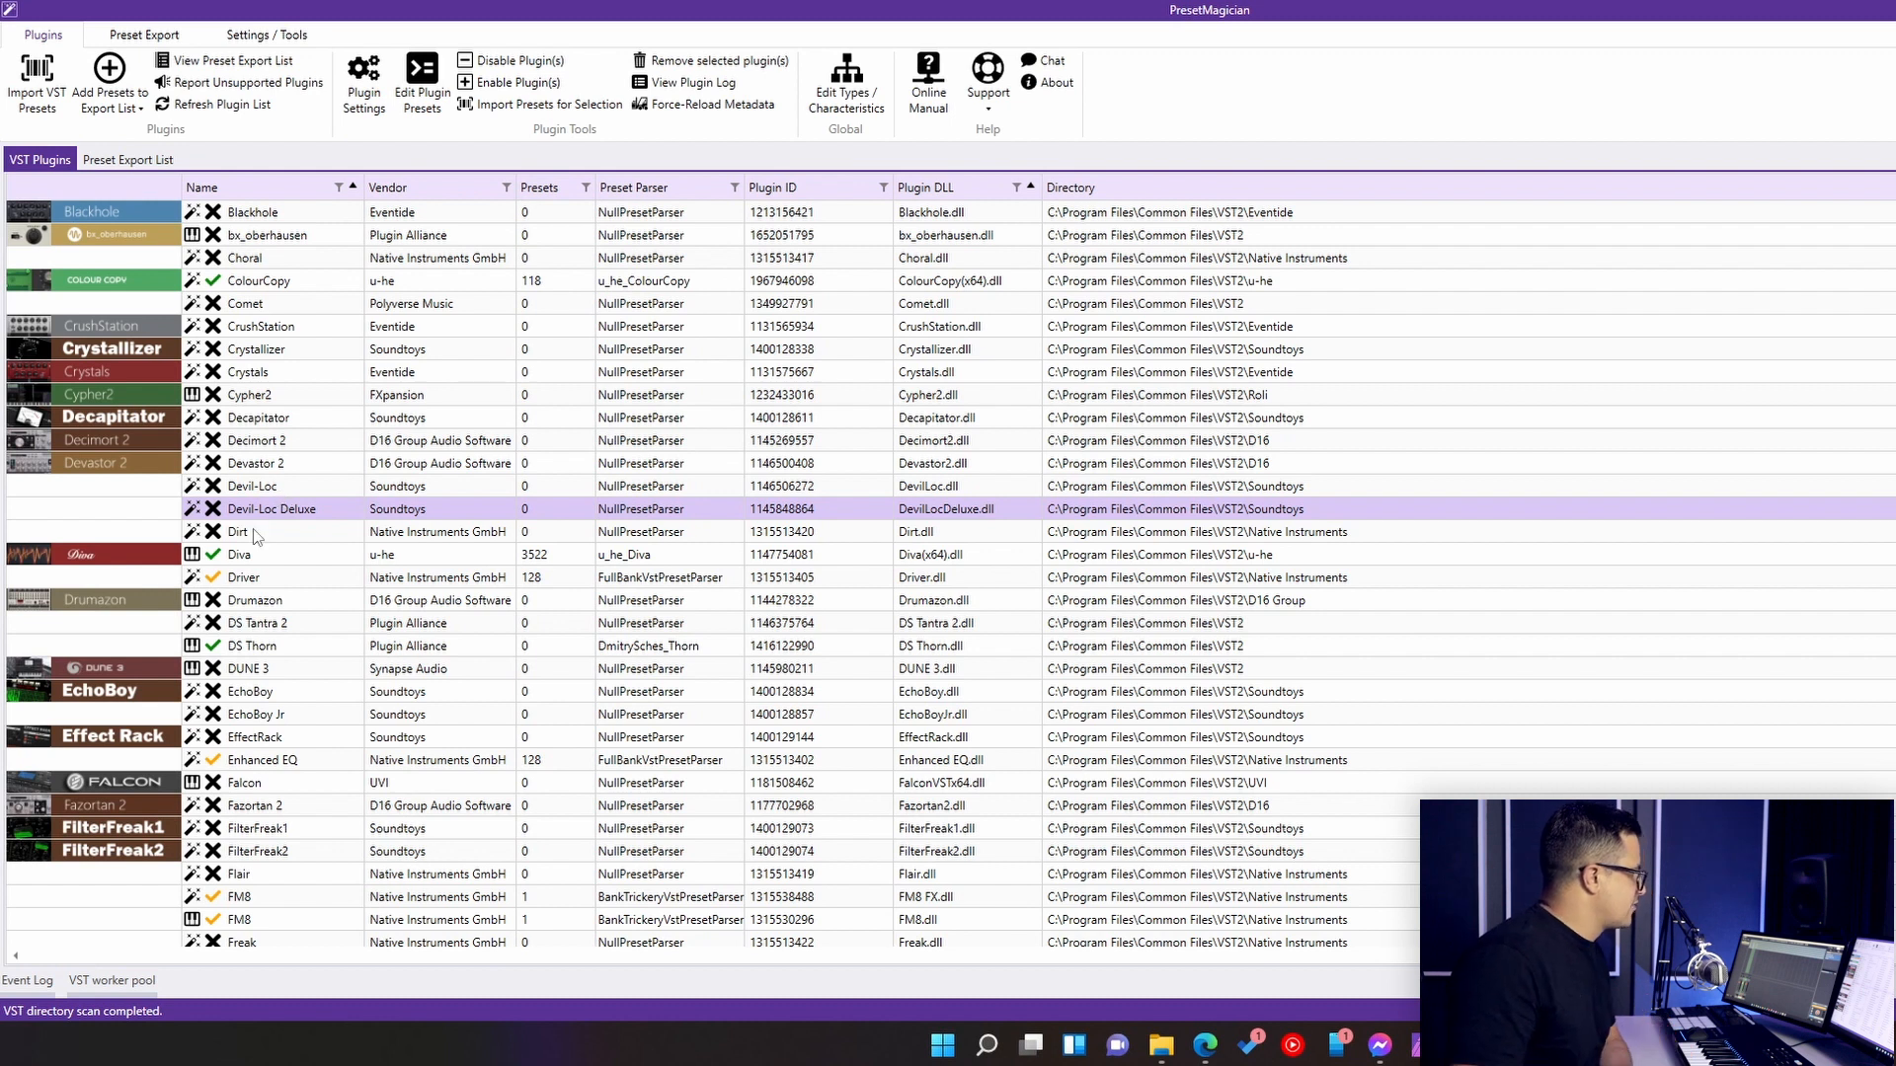
{"action": "scroll", "coordinate": [430, 526], "scroll_direction": "up", "scroll_amount": 5}
{"action": "scroll", "coordinate": [431, 525], "scroll_direction": "up", "scroll_amount": 1}
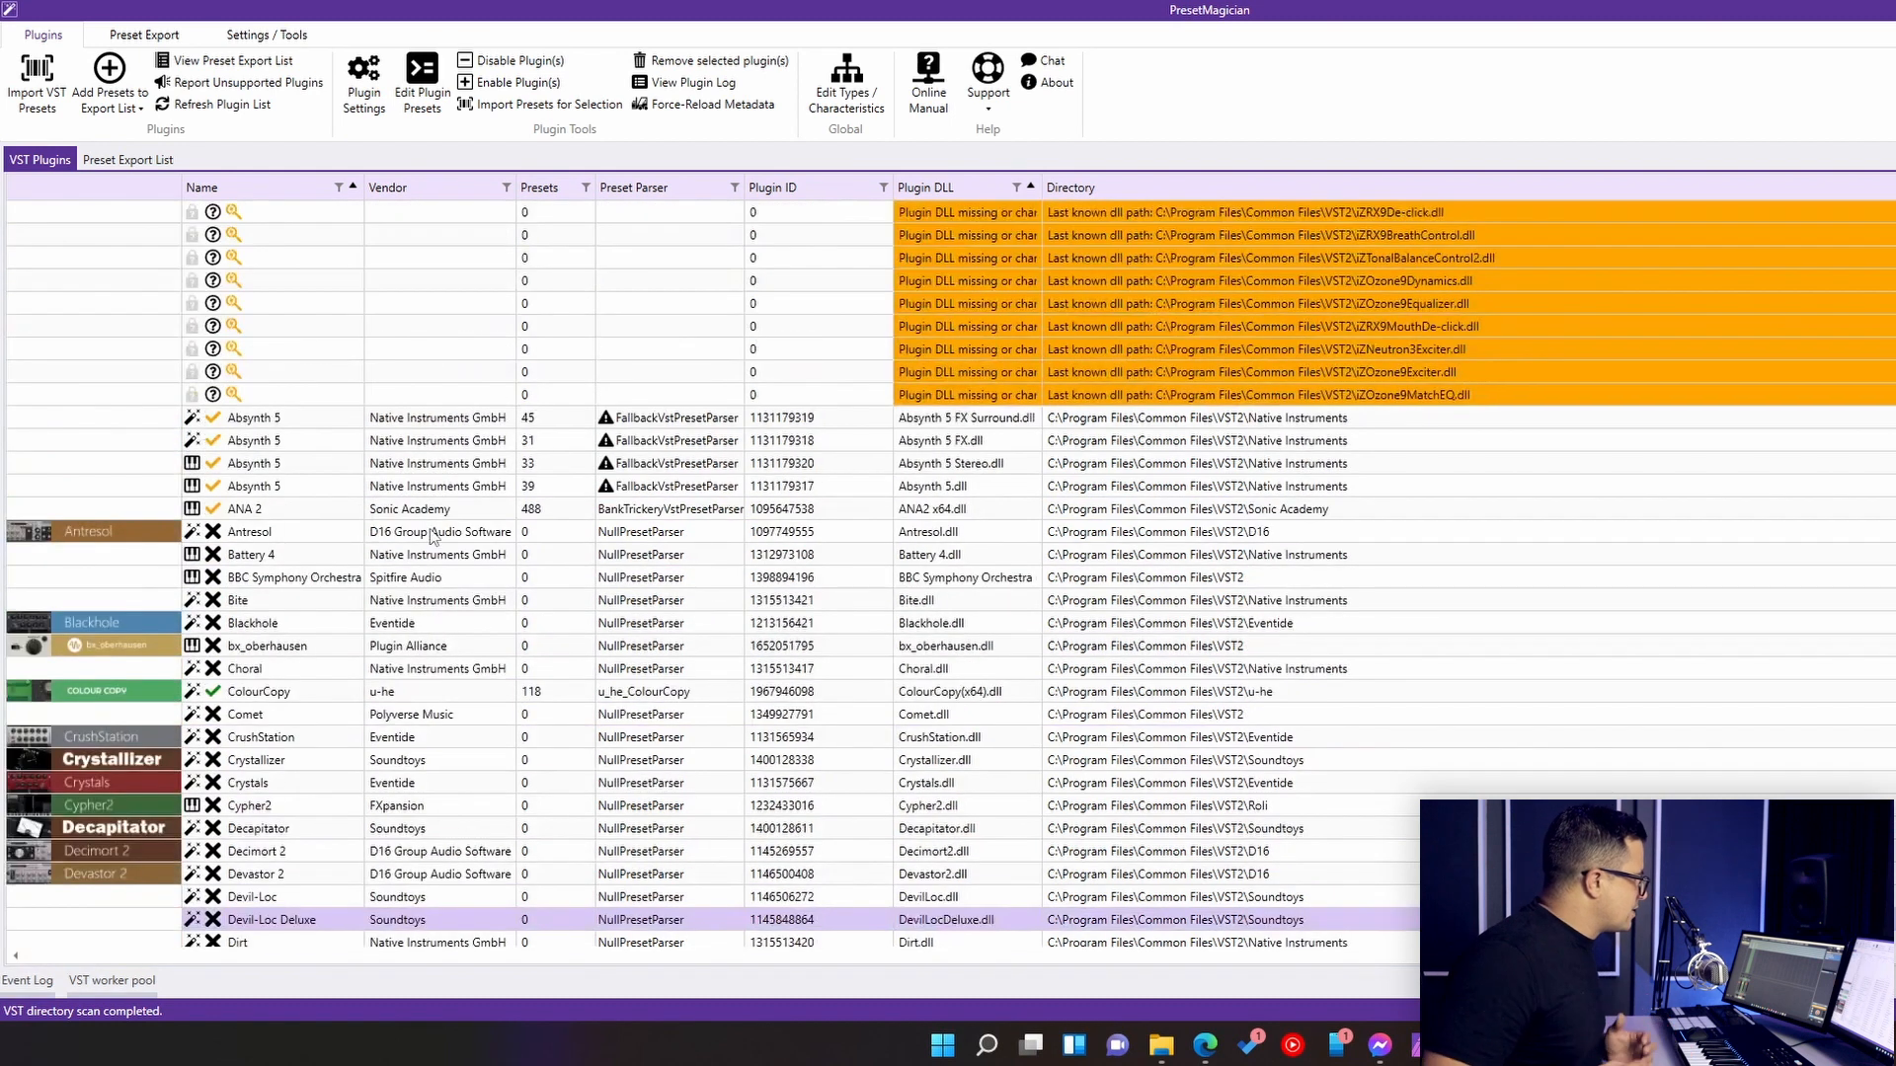
- Open the plugin settings for ANA 2 and auto-generate its NKS resources
{"action": "left_click", "coordinate": [252, 511]}
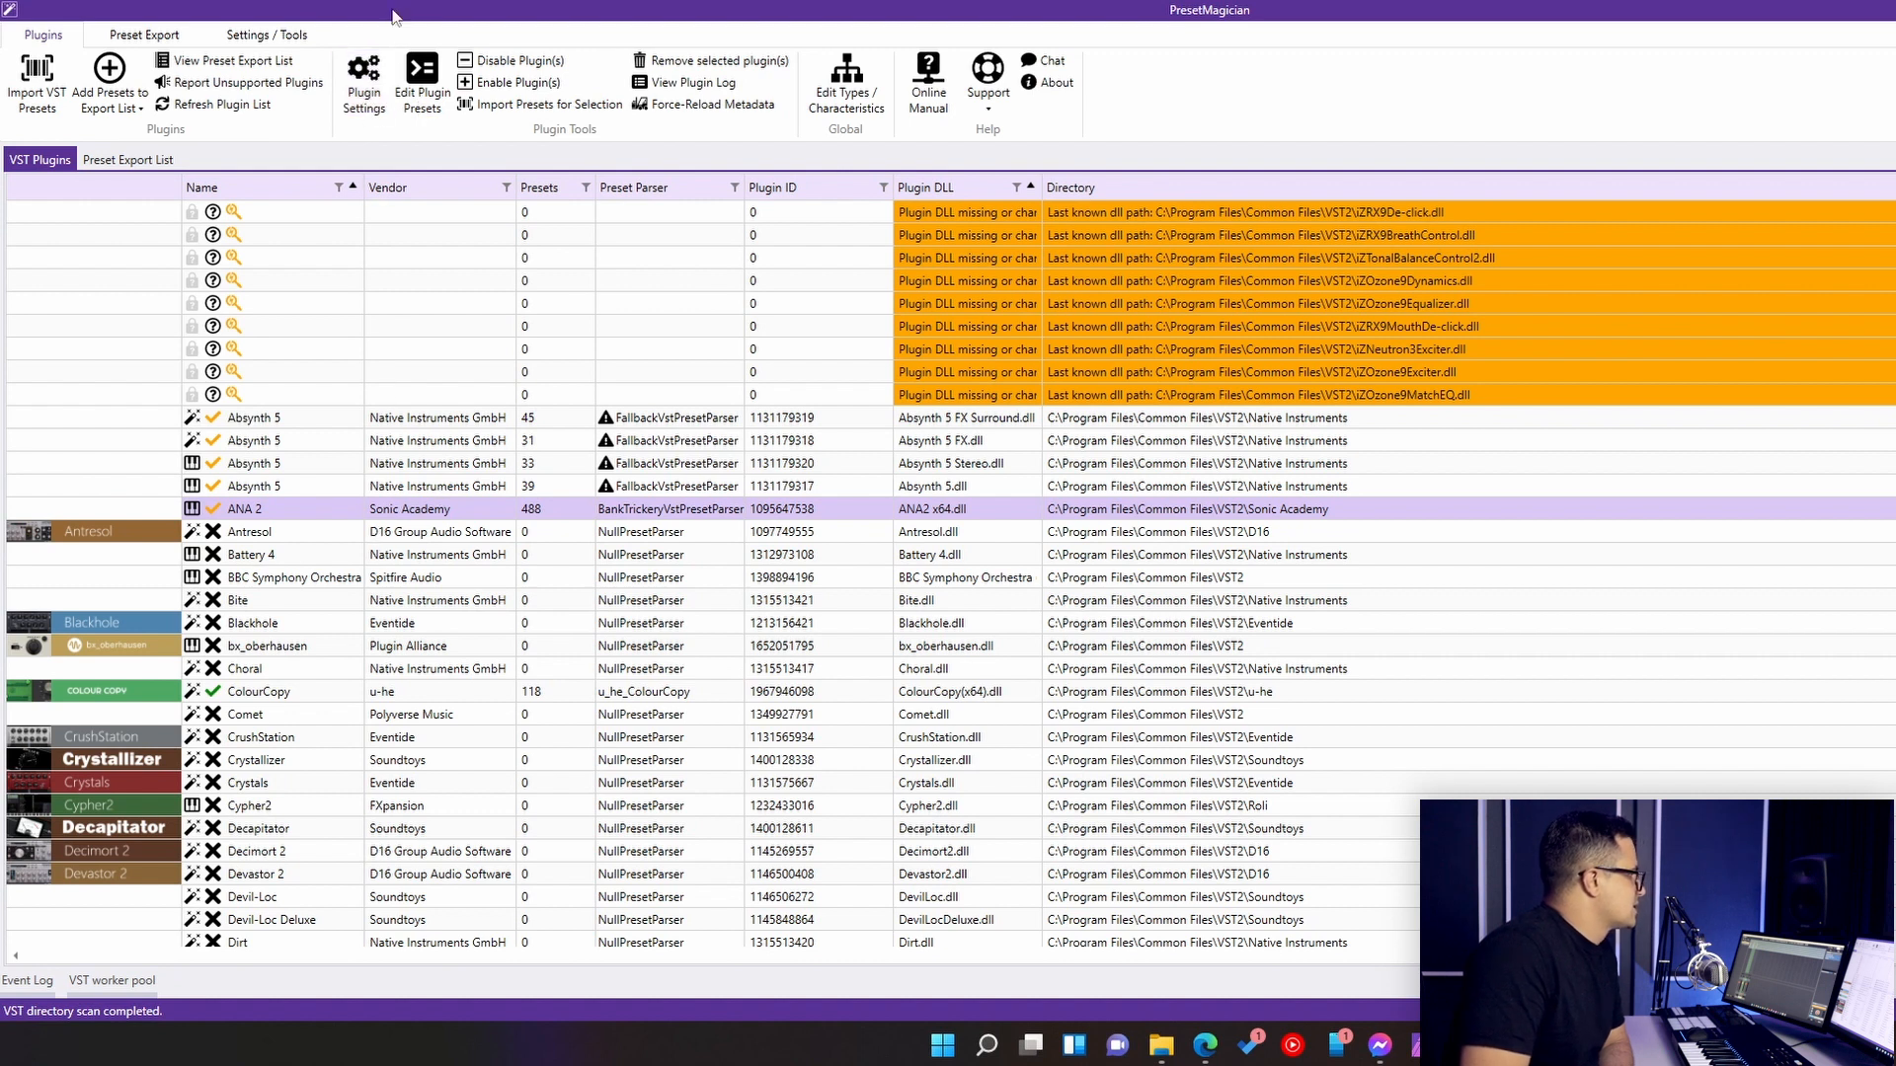
{"action": "left_click", "coordinate": [366, 91]}
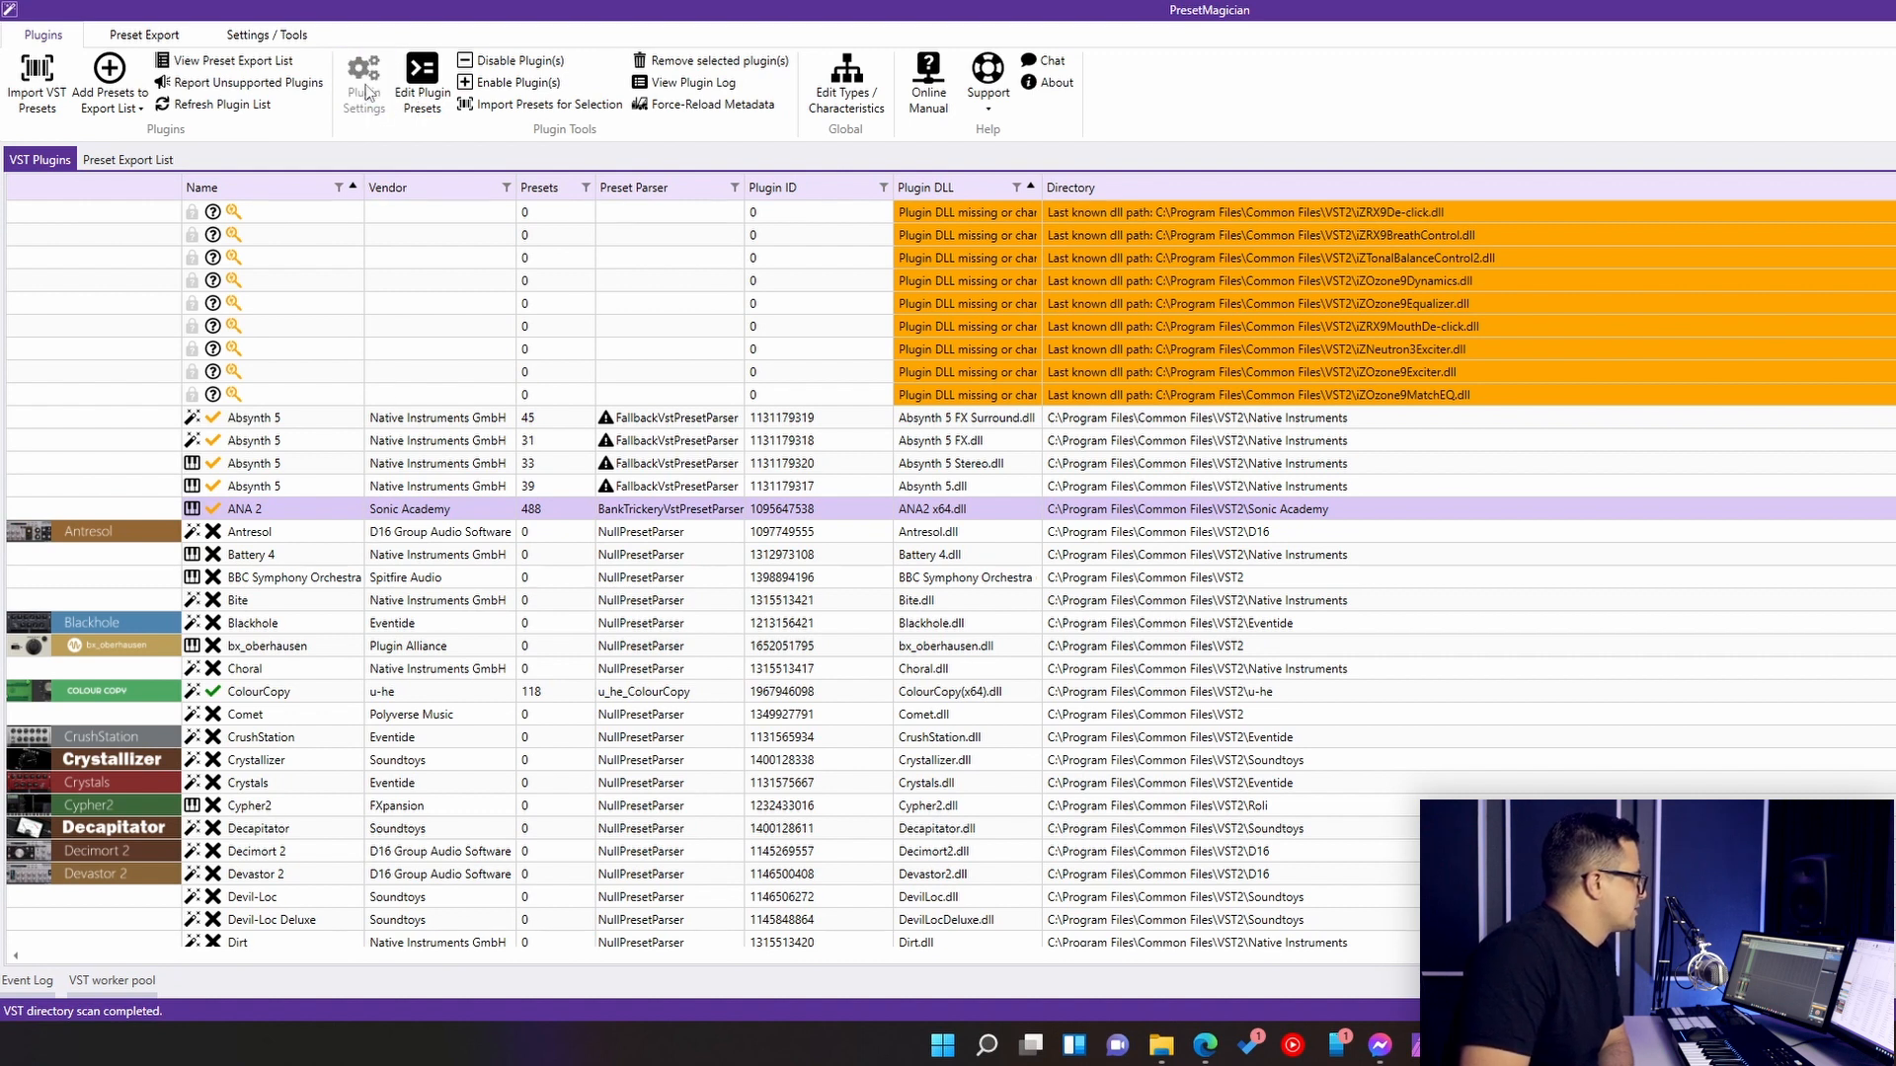
{"action": "left_click", "coordinate": [642, 182]}
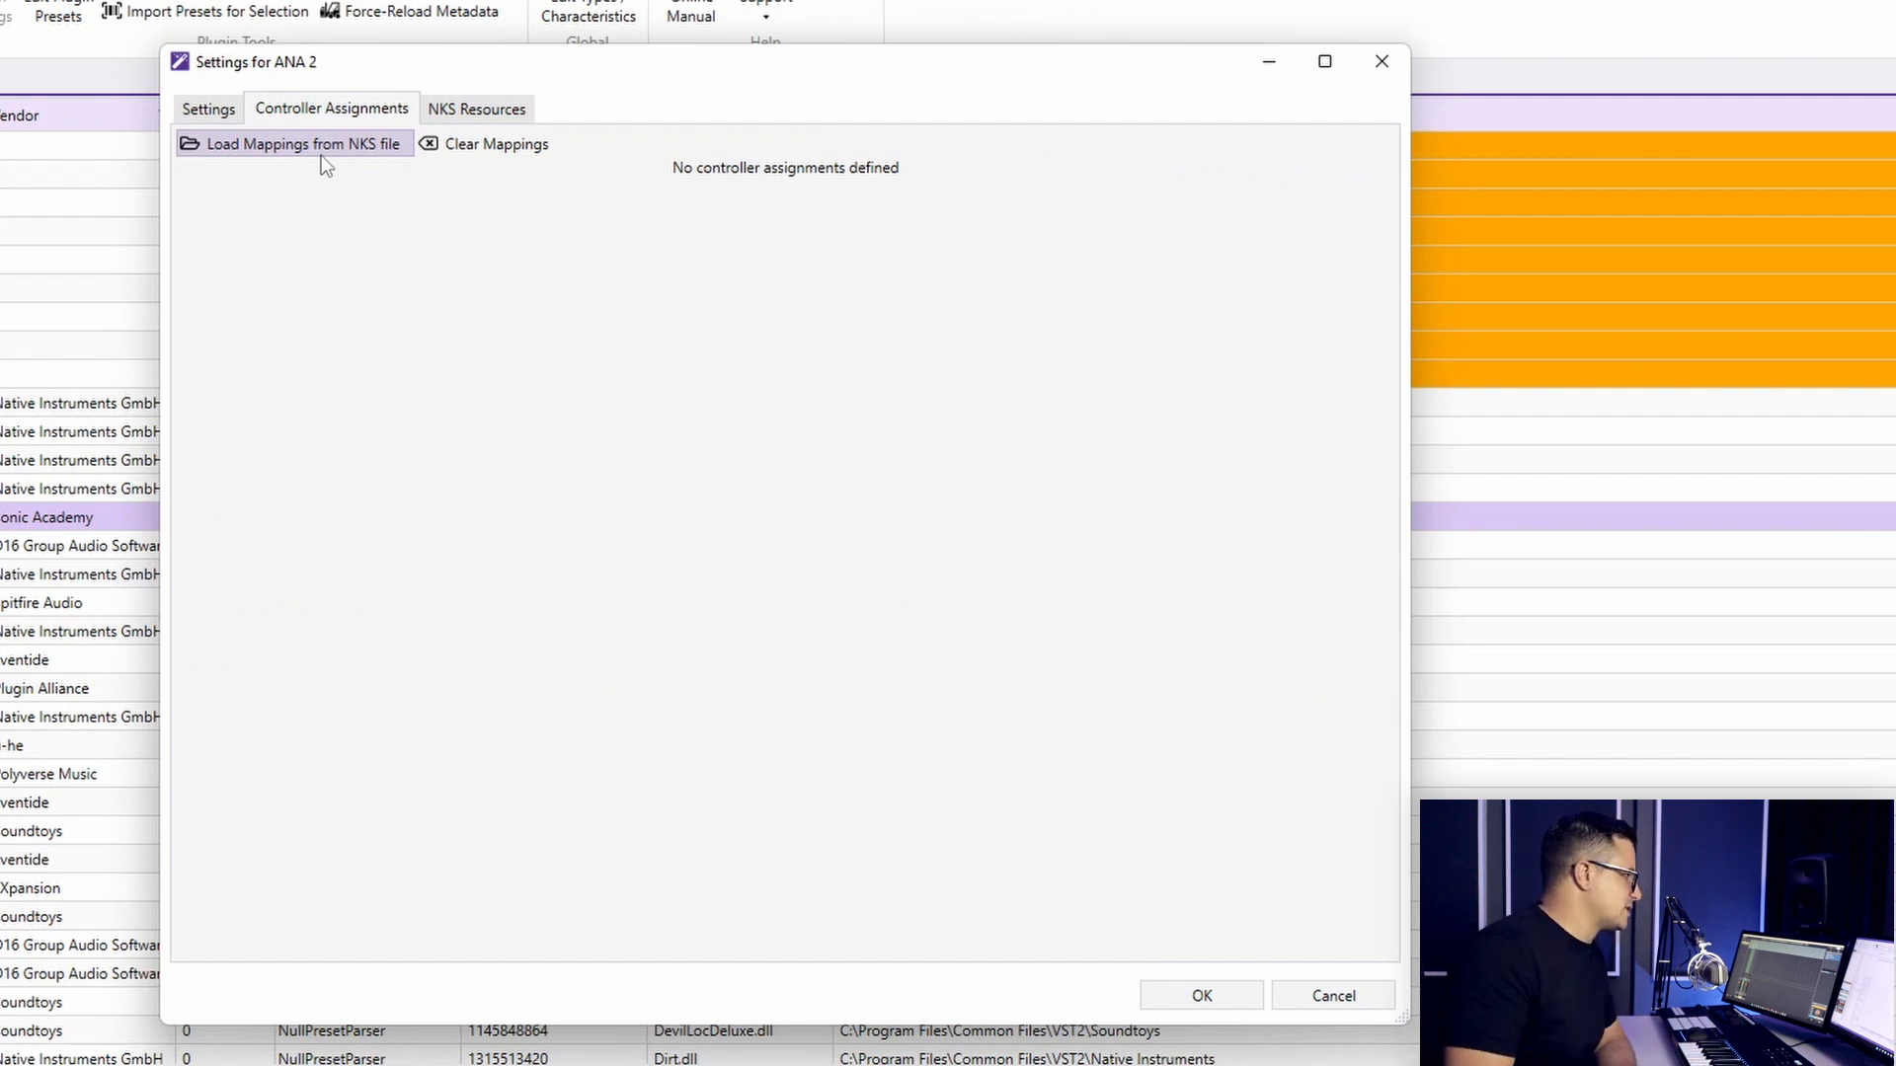
{"action": "left_click", "coordinate": [438, 115]}
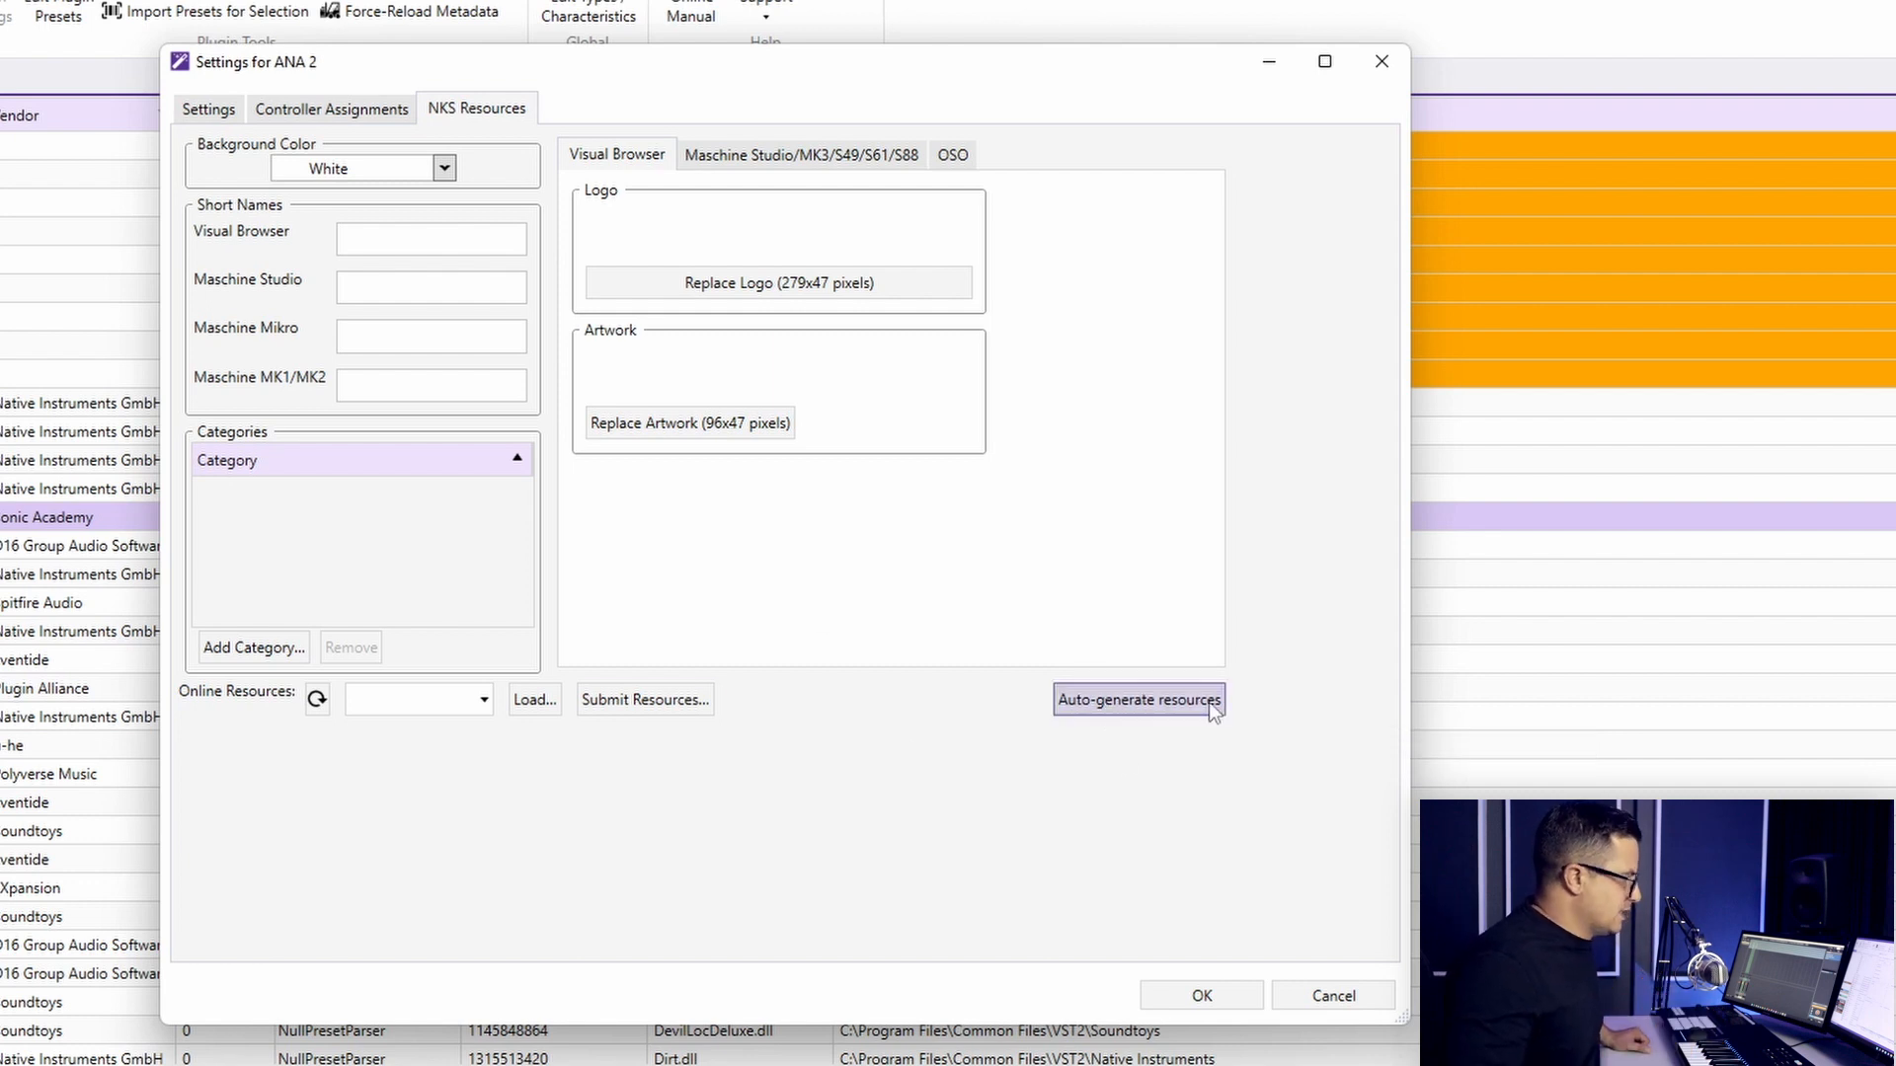
{"action": "left_click", "coordinate": [1158, 703]}
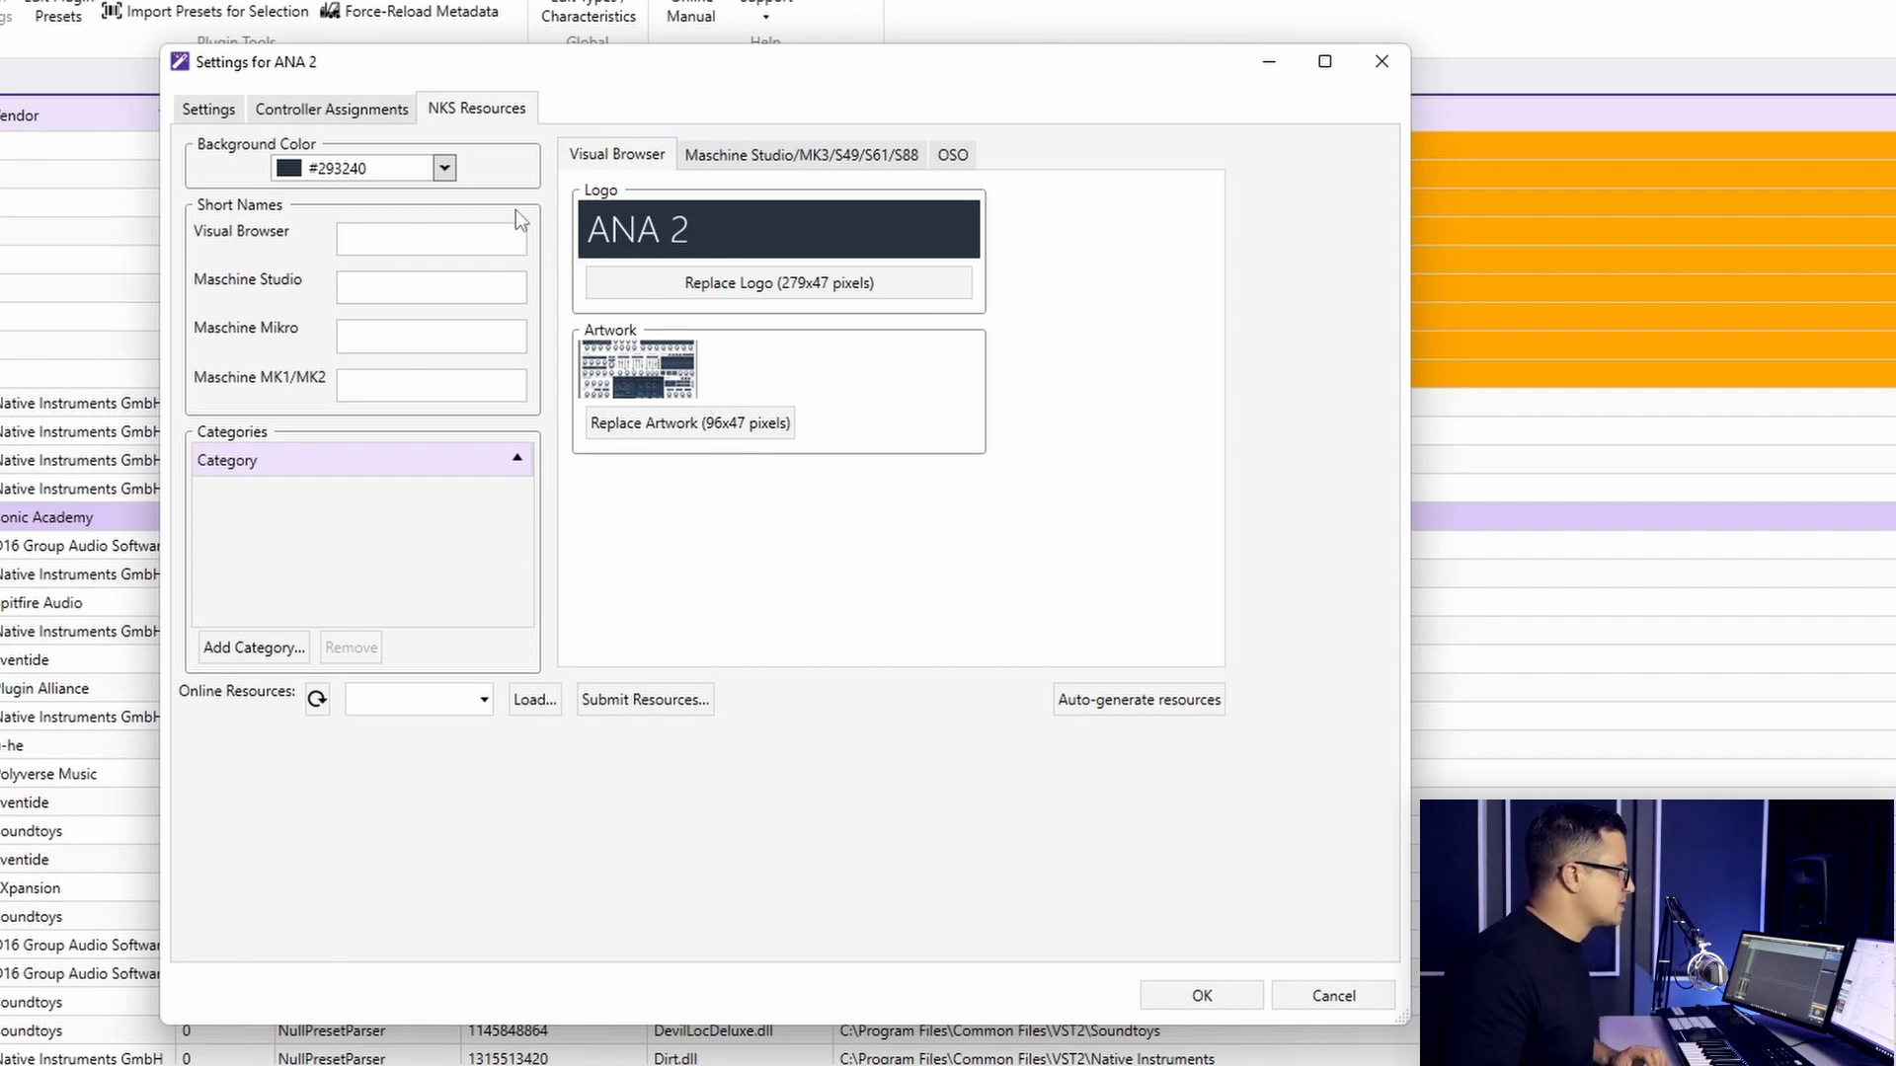
- Review ANA 2's generated logos and artwork for the Maschine Studio/MK3 hardware, OSO and the Visual Browser
{"action": "left_click", "coordinate": [725, 158]}
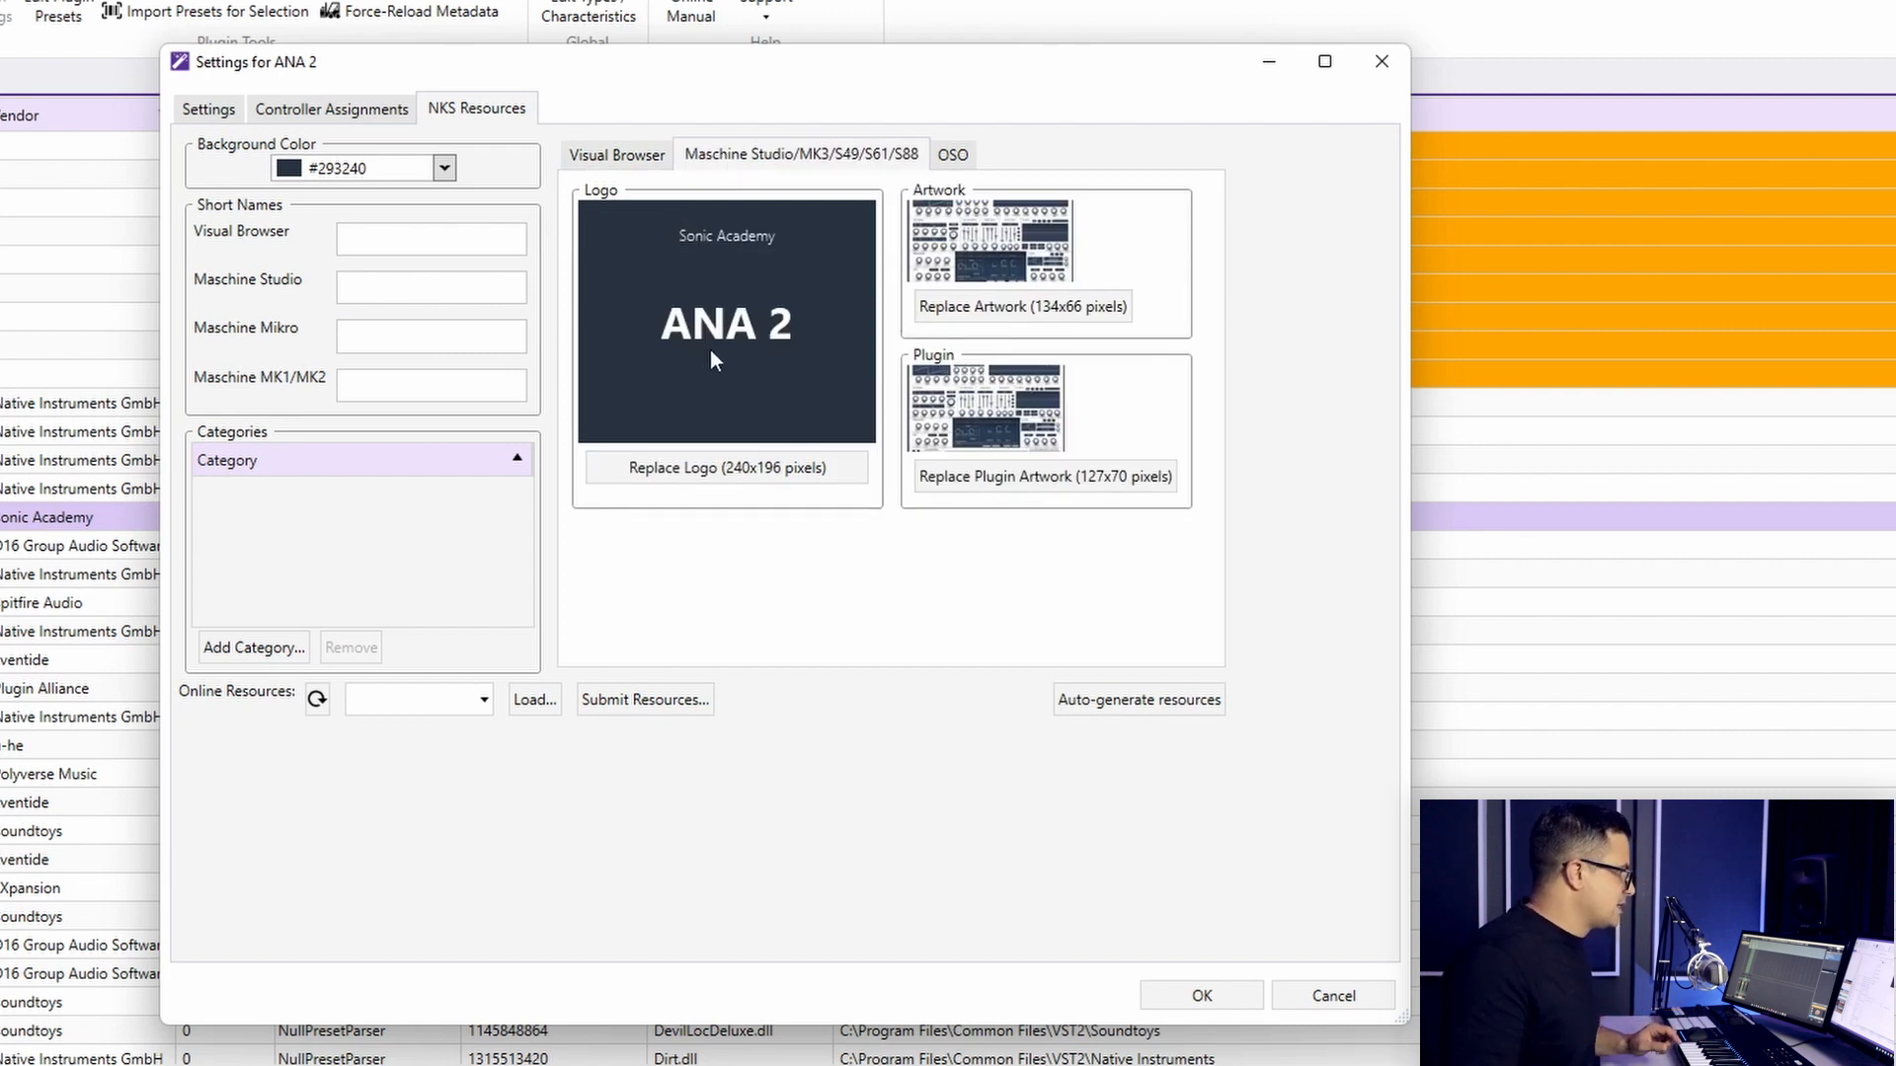
{"action": "left_click", "coordinate": [602, 155]}
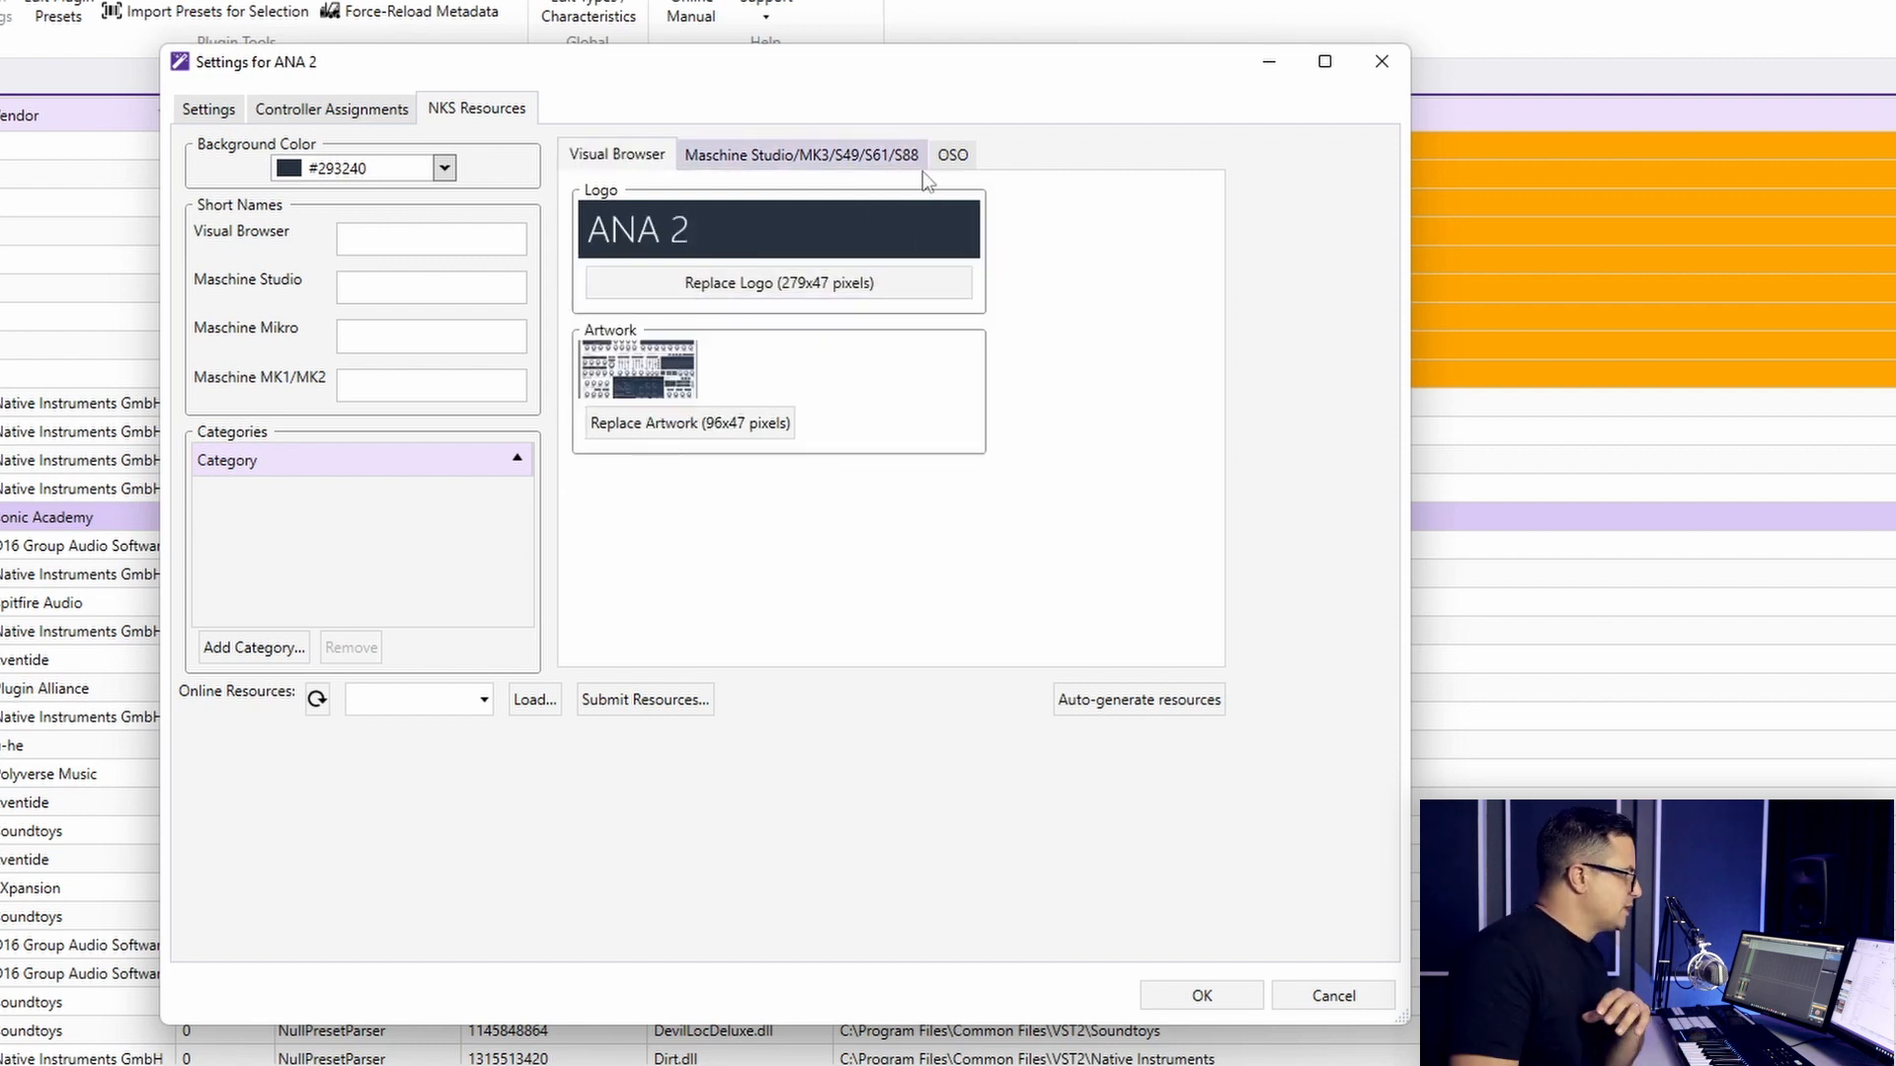
{"action": "left_click", "coordinate": [952, 156]}
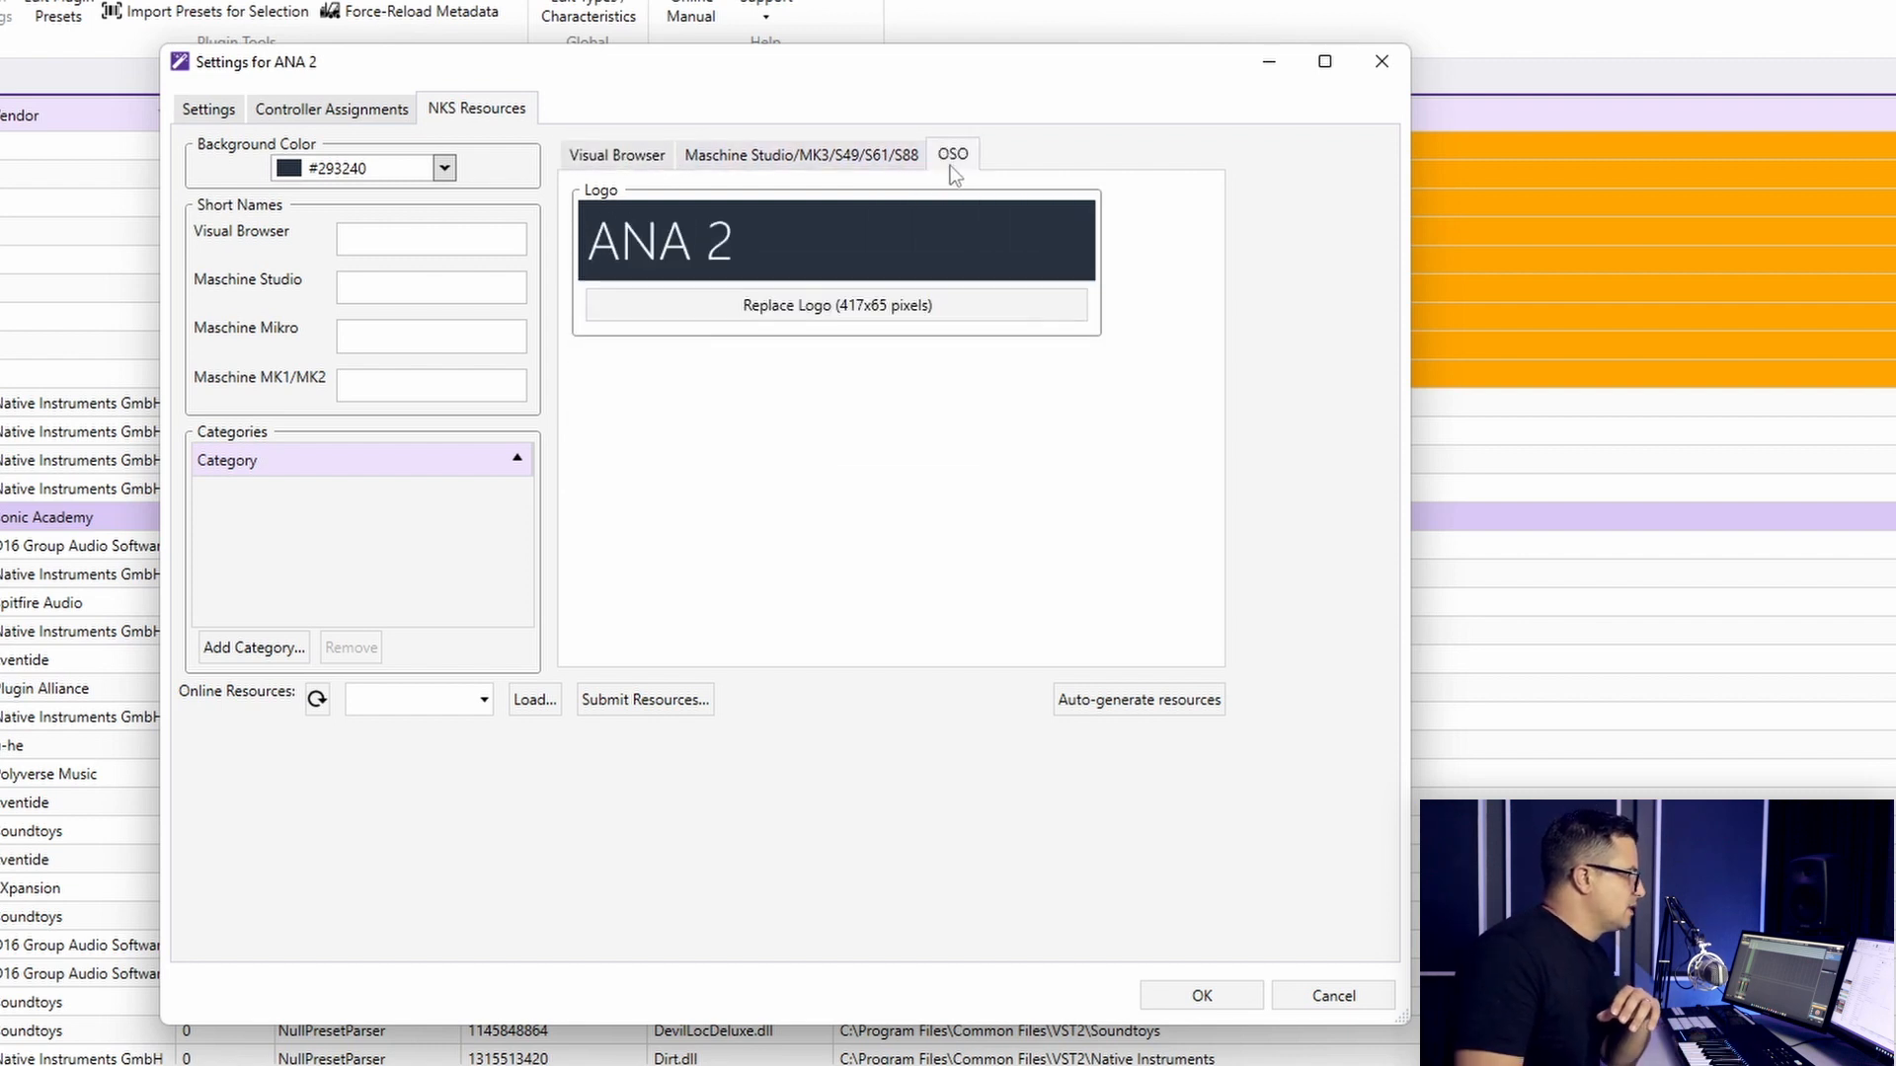
{"action": "left_click", "coordinate": [629, 164]}
- Fill in ANA 2 as the short name for the Visual Browser, Maschine Studio, Maschine Mikro and Maschine MK1/MK2
{"action": "left_click", "coordinate": [407, 249]}
{"action": "type", "text": "ANA 2"}
{"action": "key", "text": "Tab"}
{"action": "type", "text": "AnA 2"}
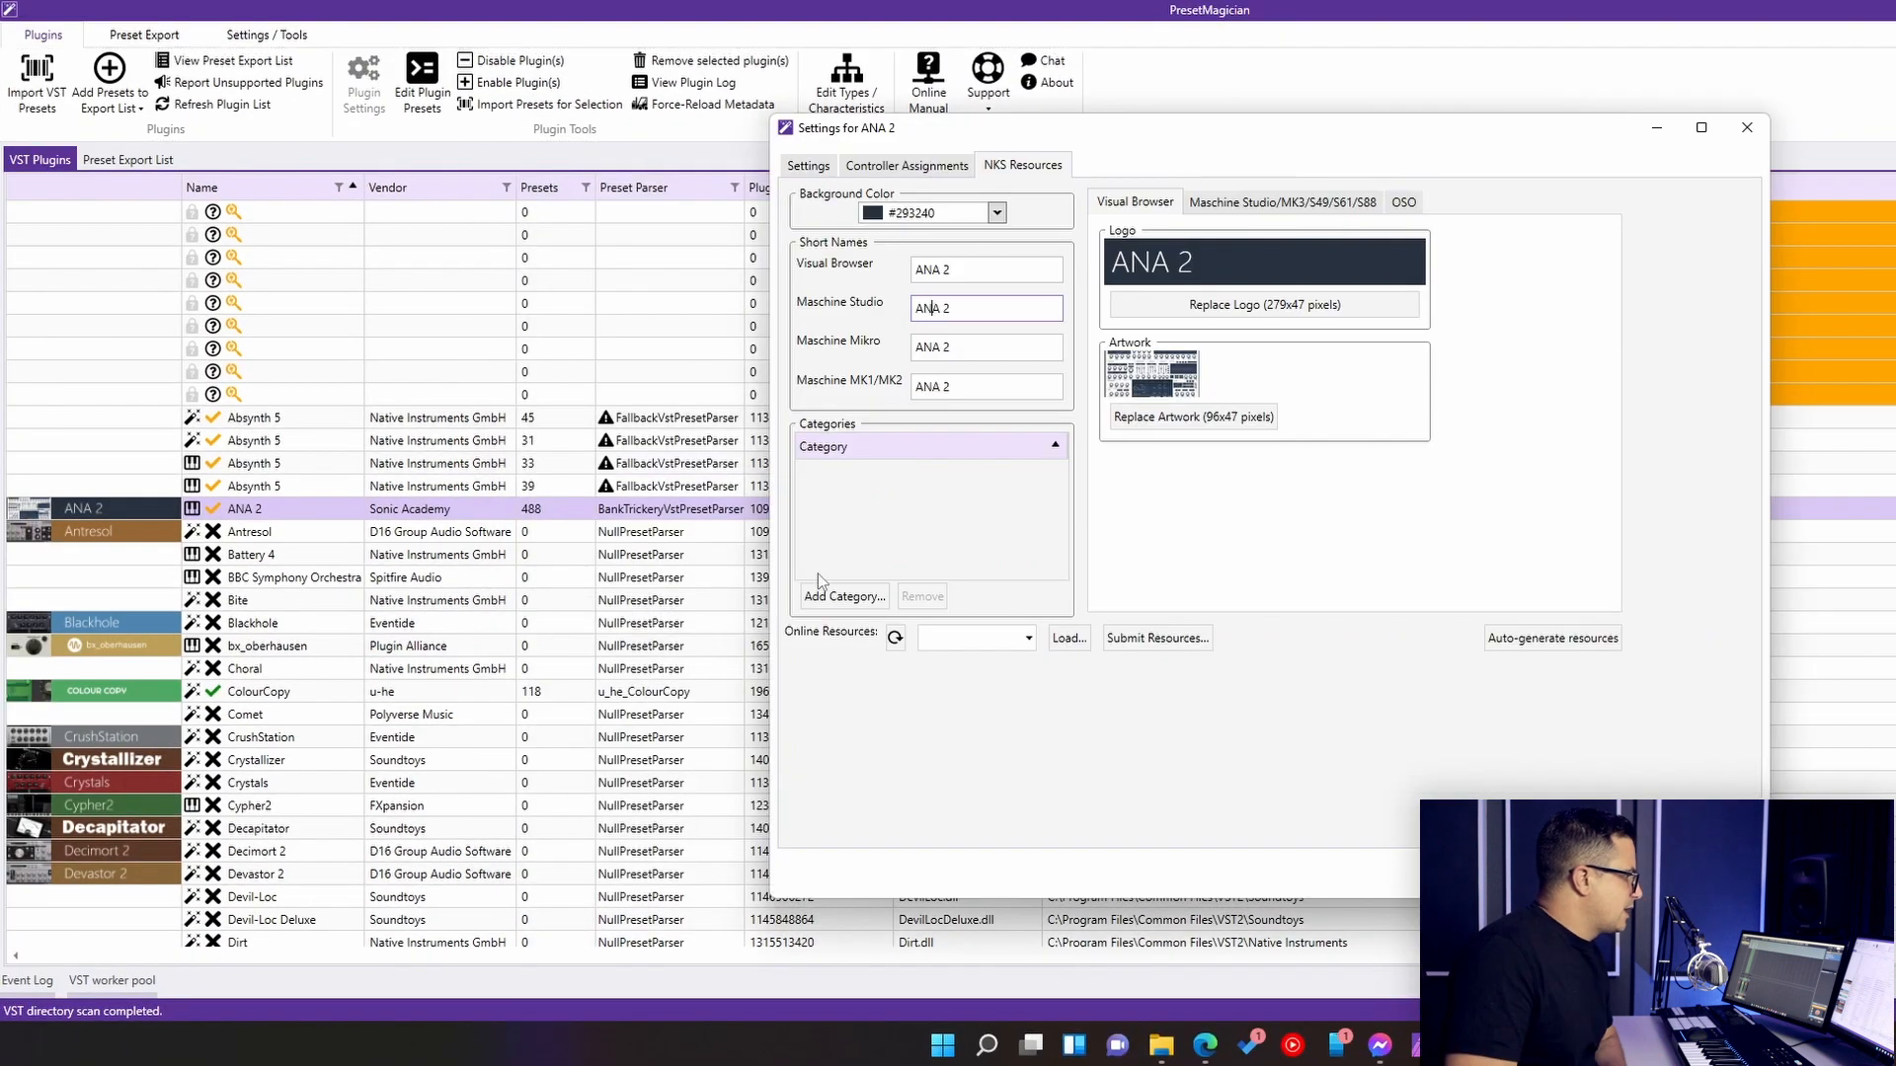
- Add a category named Synthesizer to ANA 2's NKS resources
{"action": "left_click", "coordinate": [253, 648]}
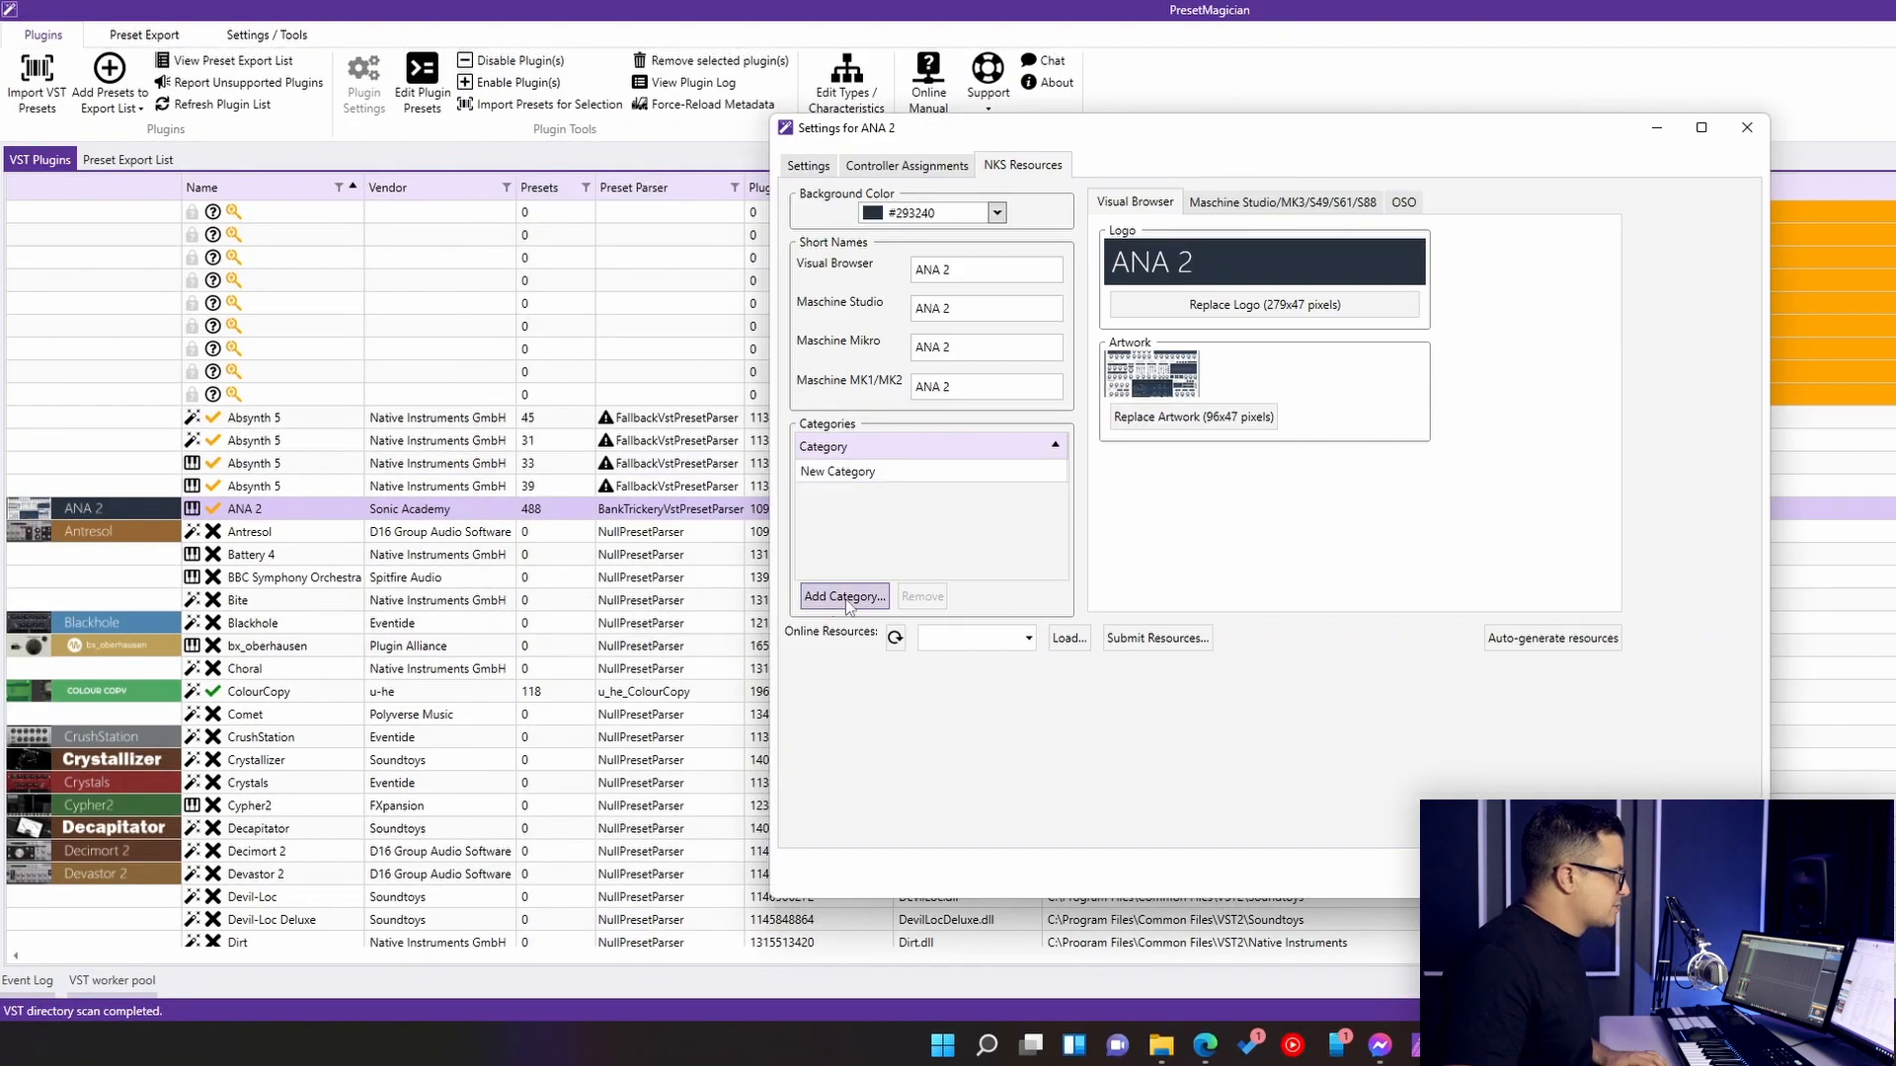
{"action": "double_click", "coordinate": [858, 470]}
{"action": "type", "text": "Dynthesizer"}
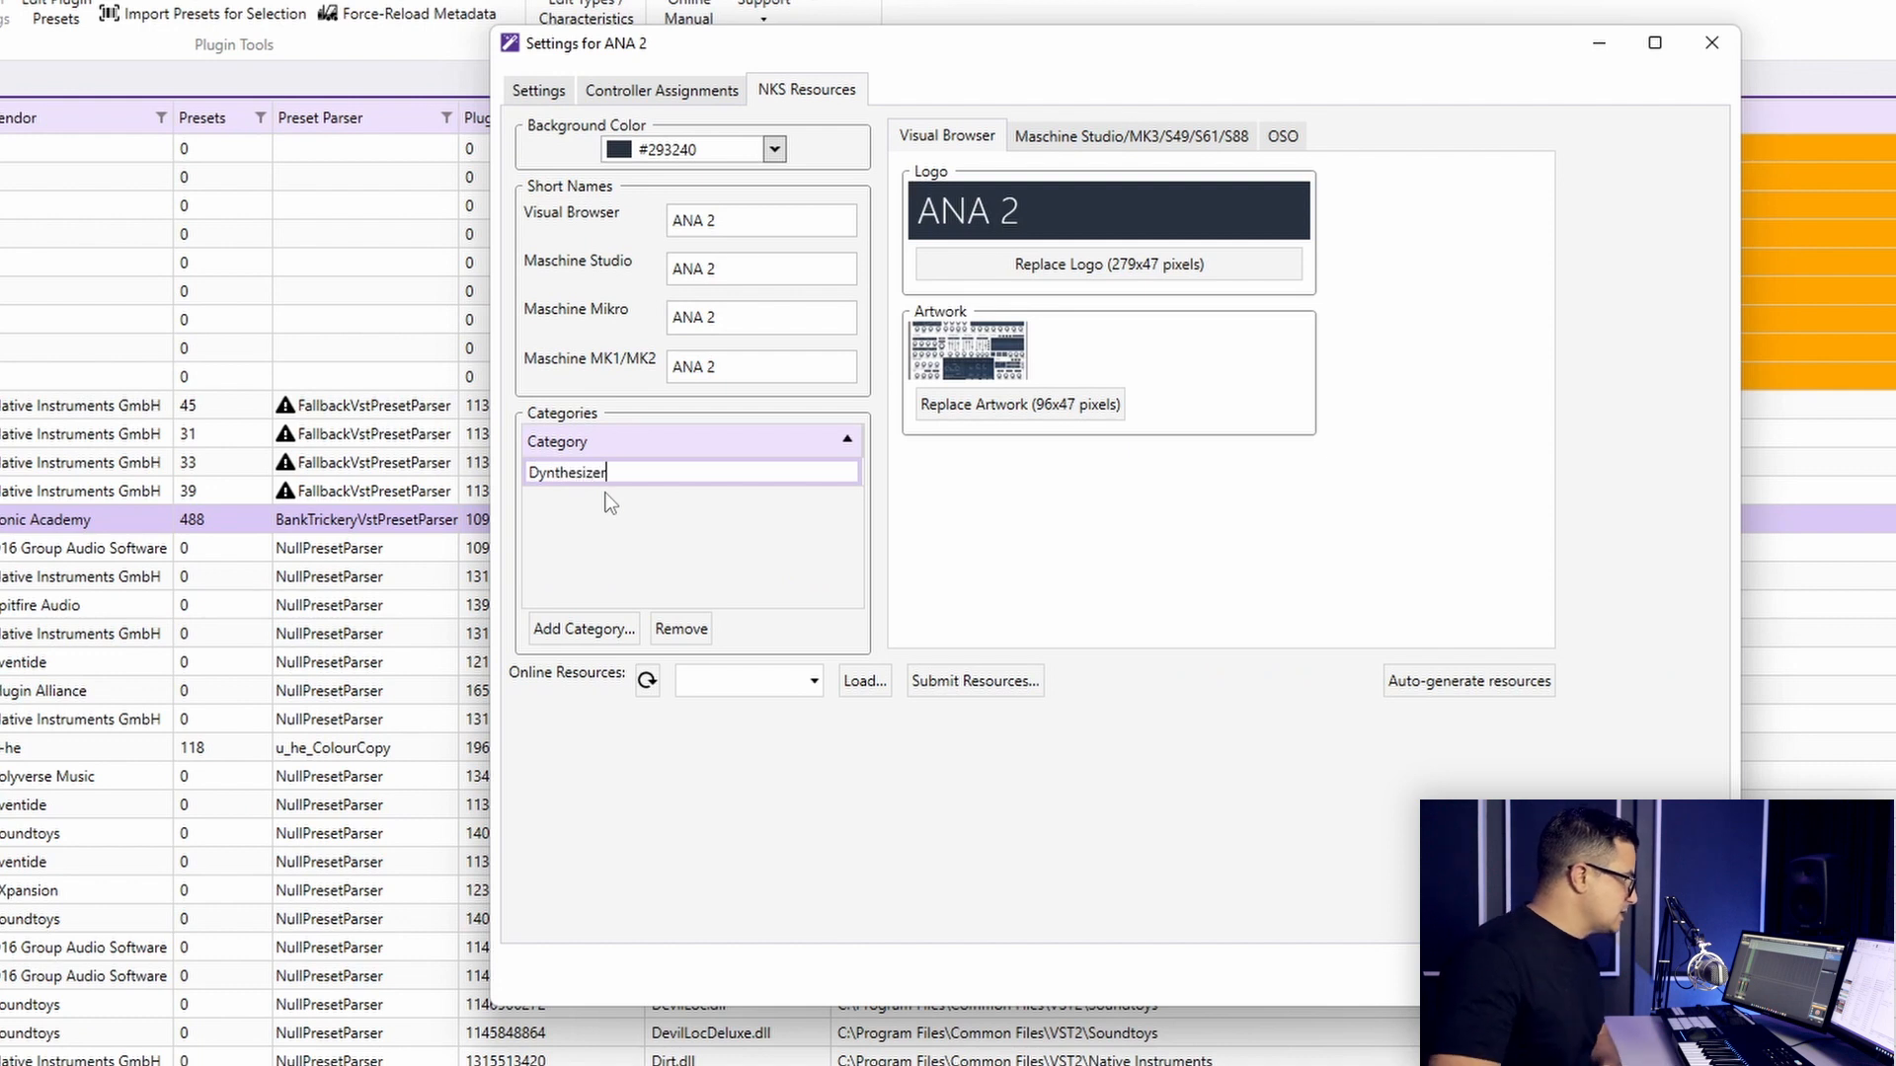
{"action": "key", "text": "BackSpace"}
{"action": "key", "text": "Home"}
{"action": "key", "text": "Delete"}
{"action": "type", "text": "S"}
{"action": "key", "text": "End"}
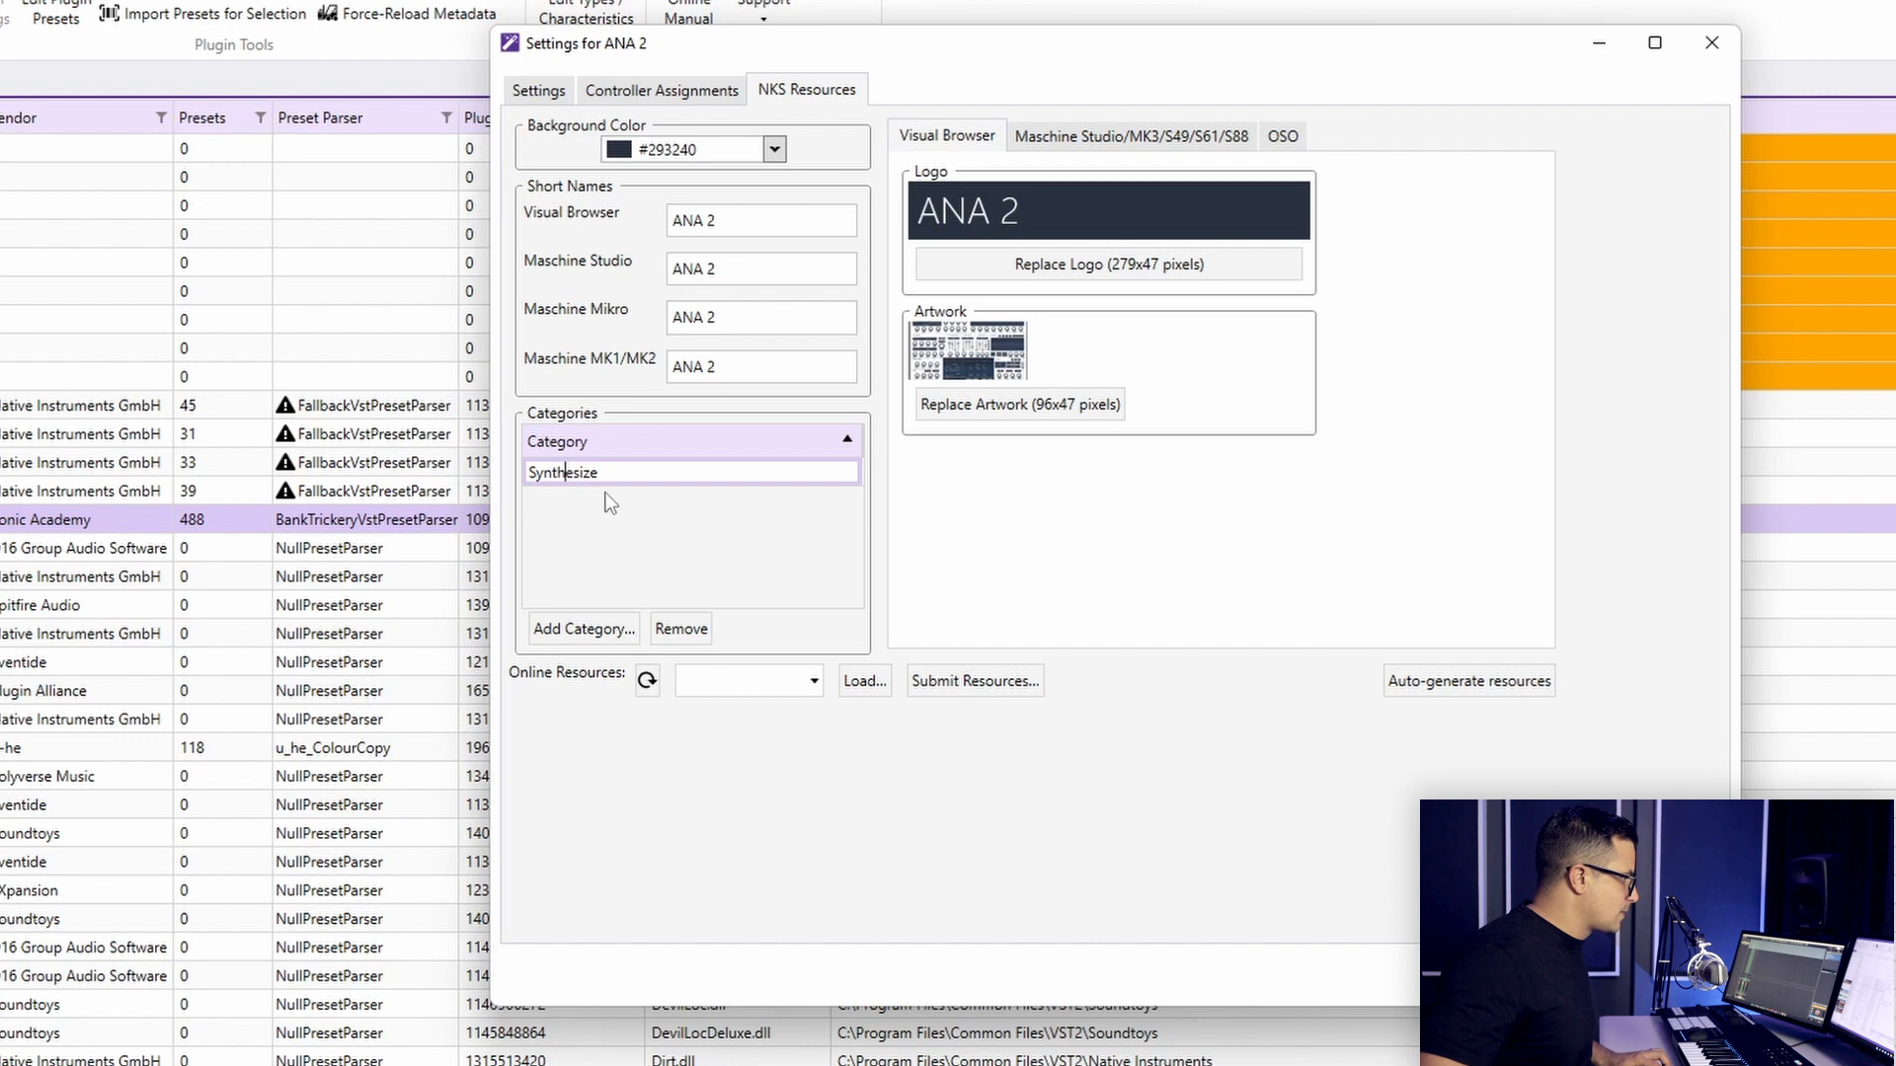
{"action": "type", "text": "r"}
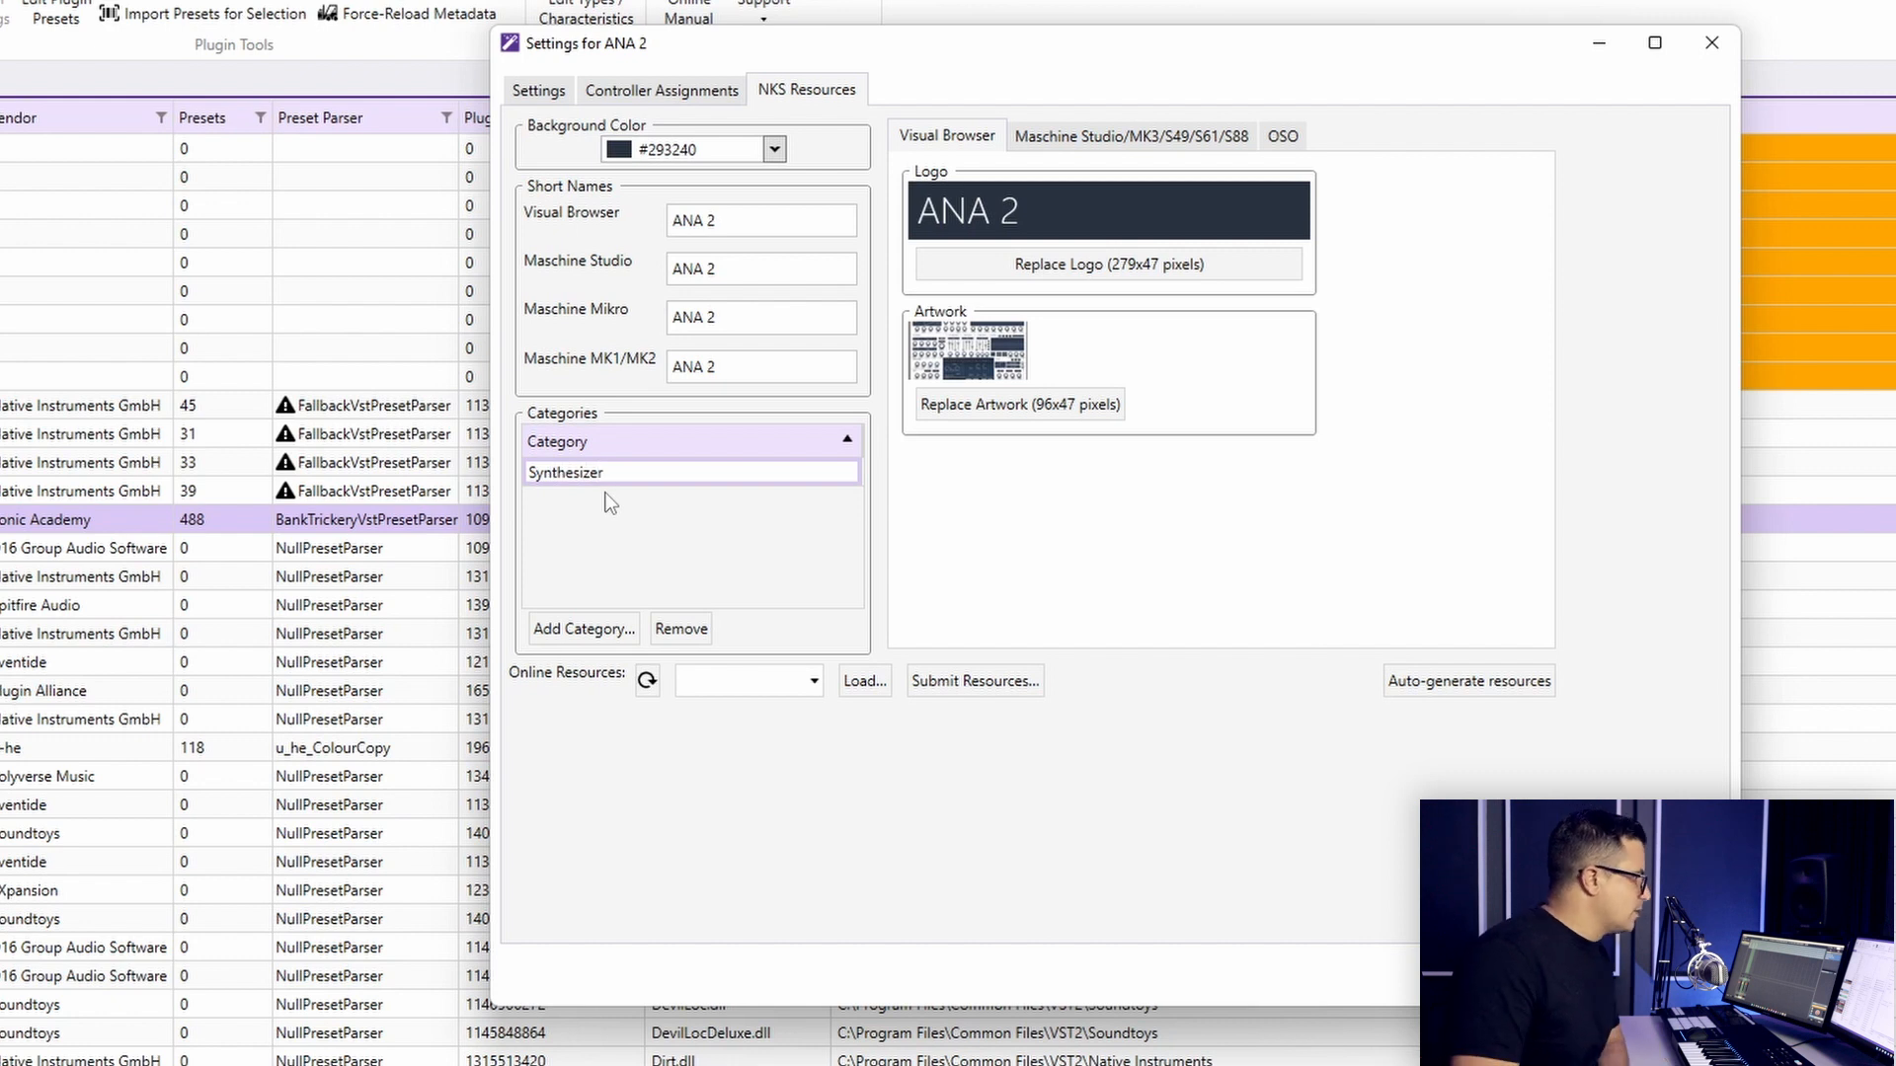
{"action": "key", "text": "Return"}
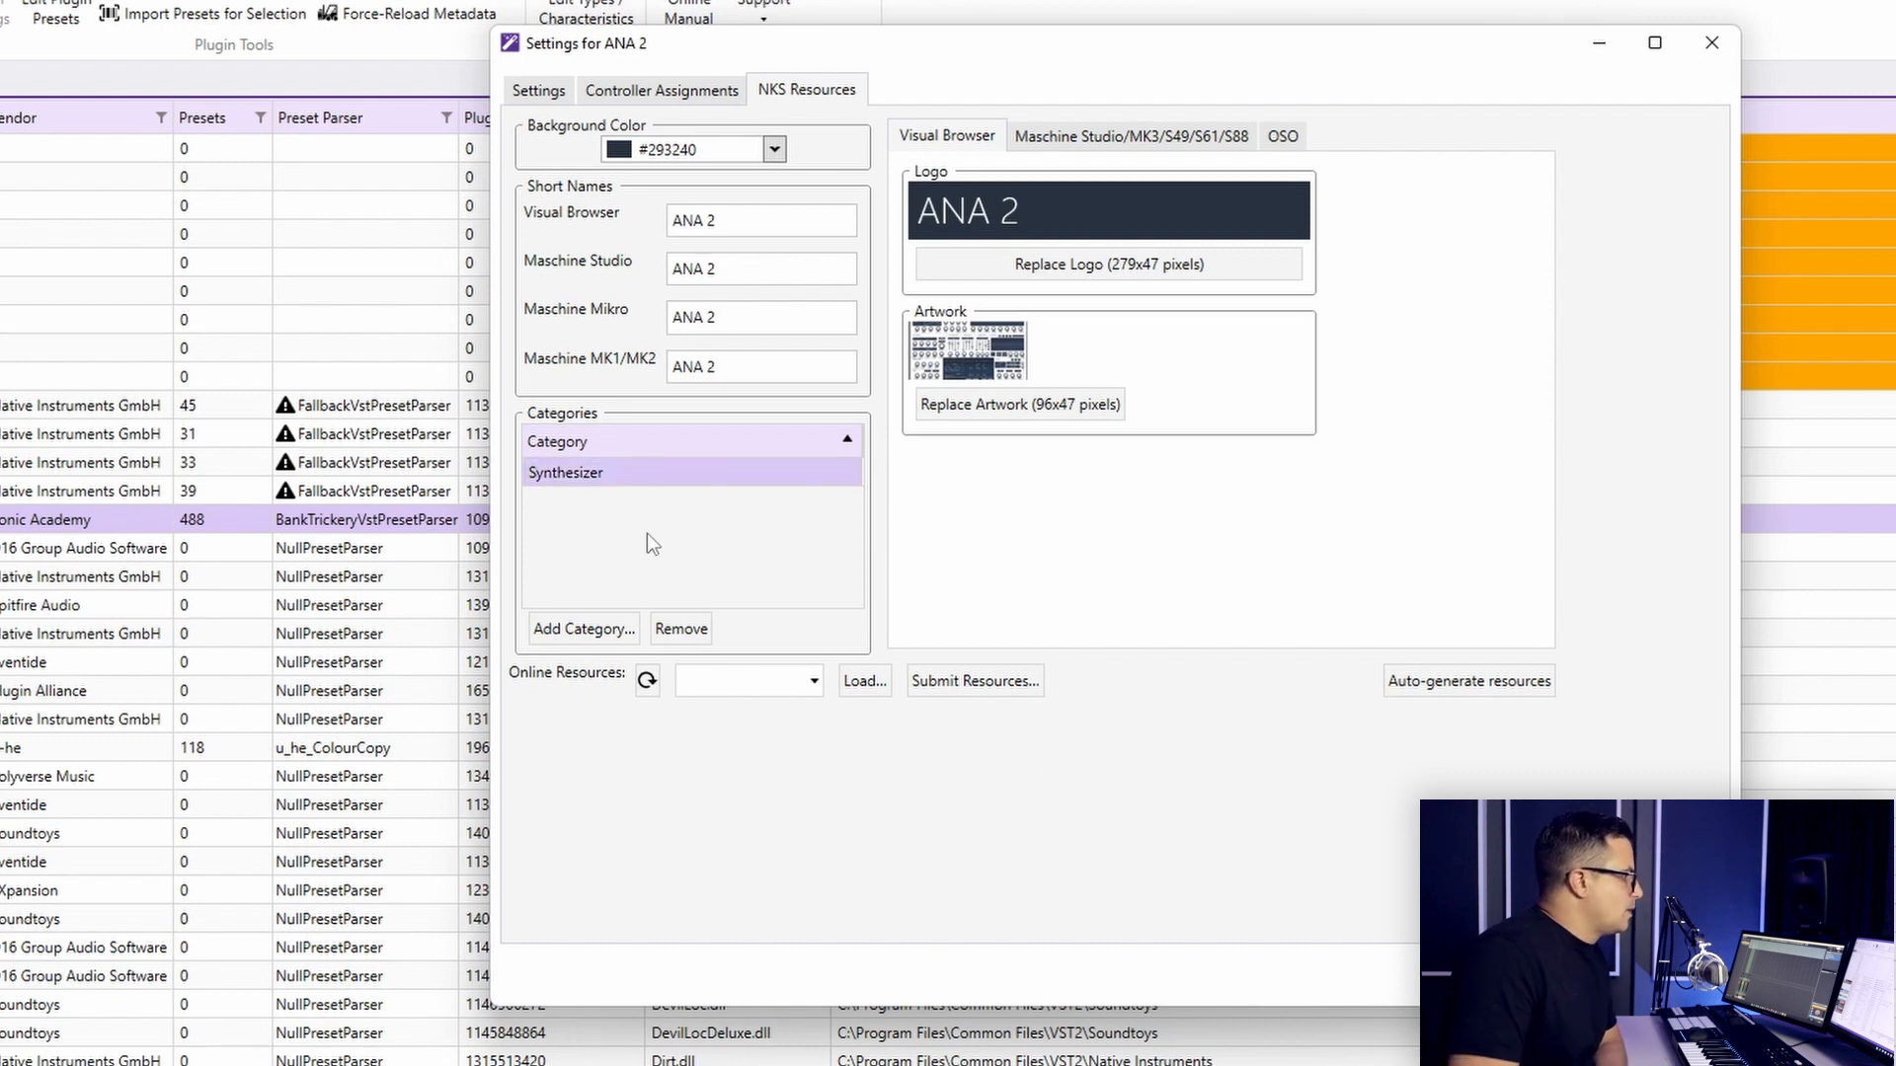
{"action": "left_click", "coordinate": [703, 96]}
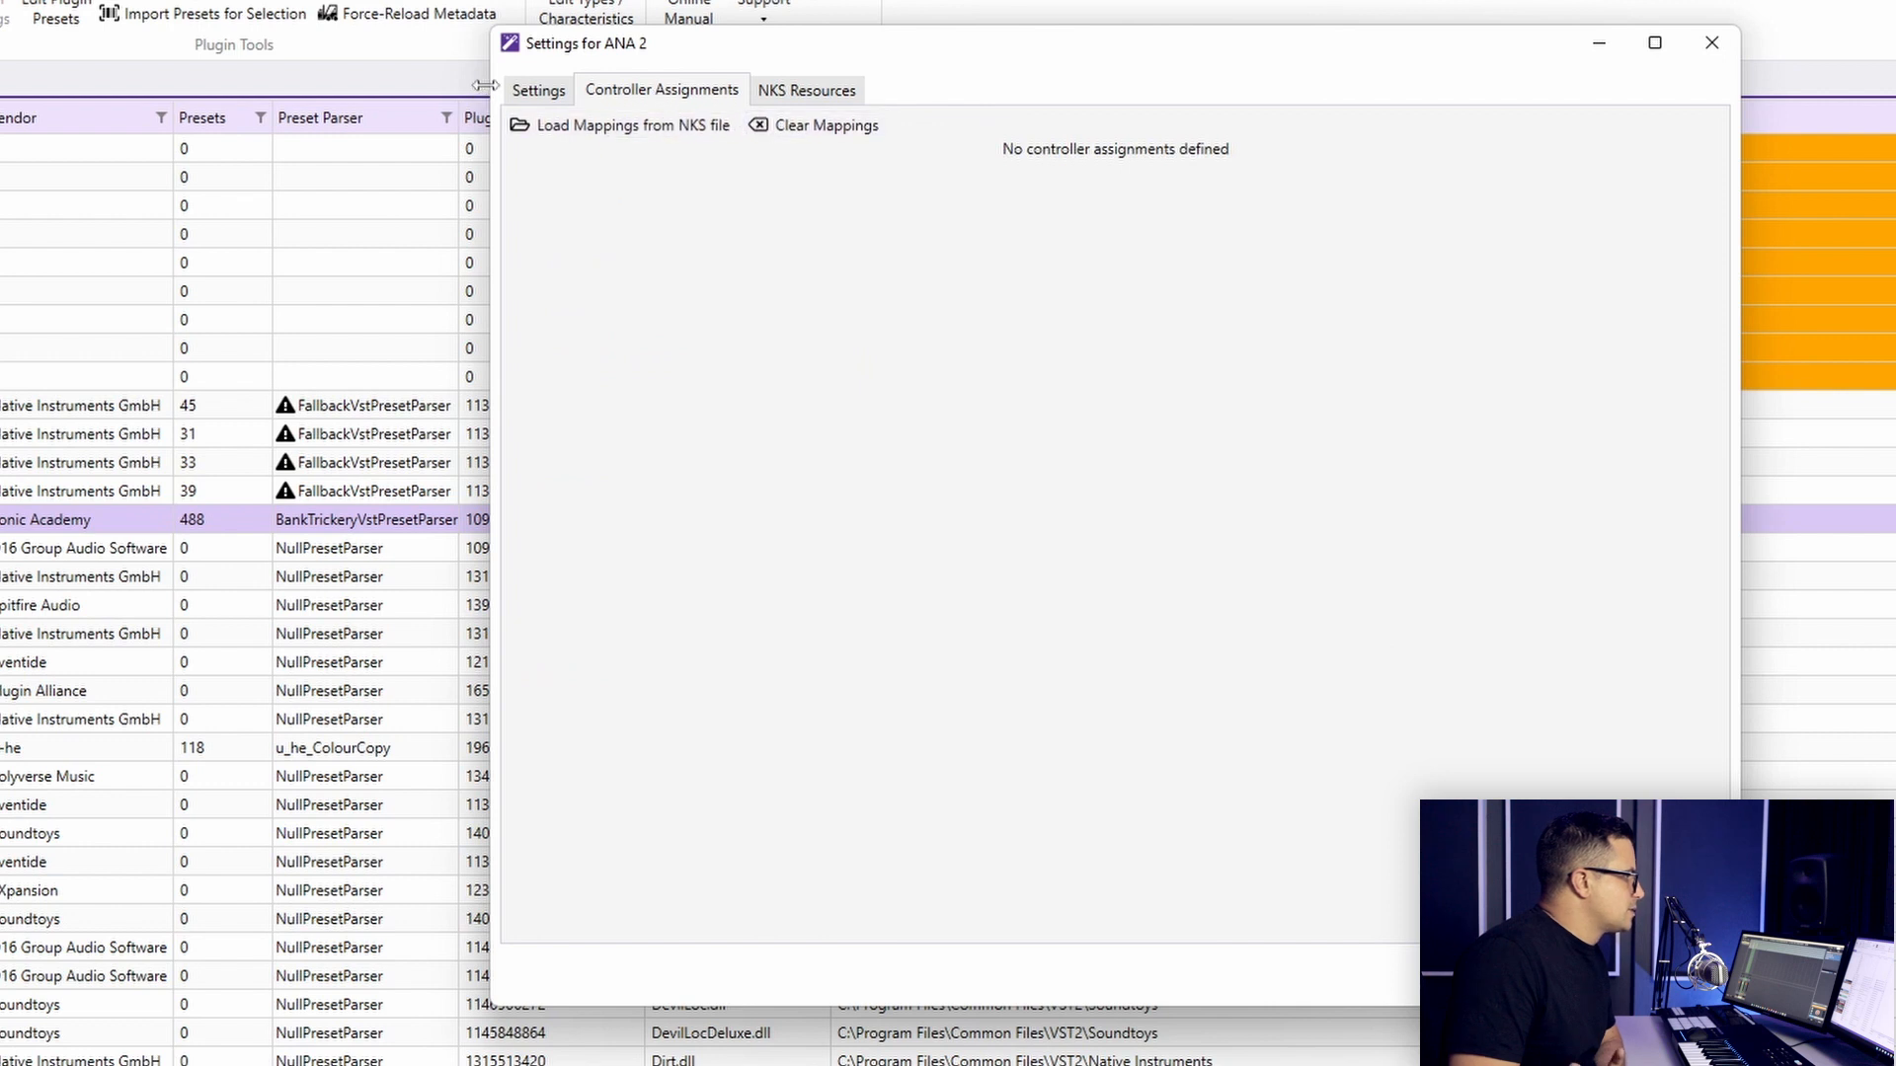
{"action": "left_click", "coordinate": [526, 99]}
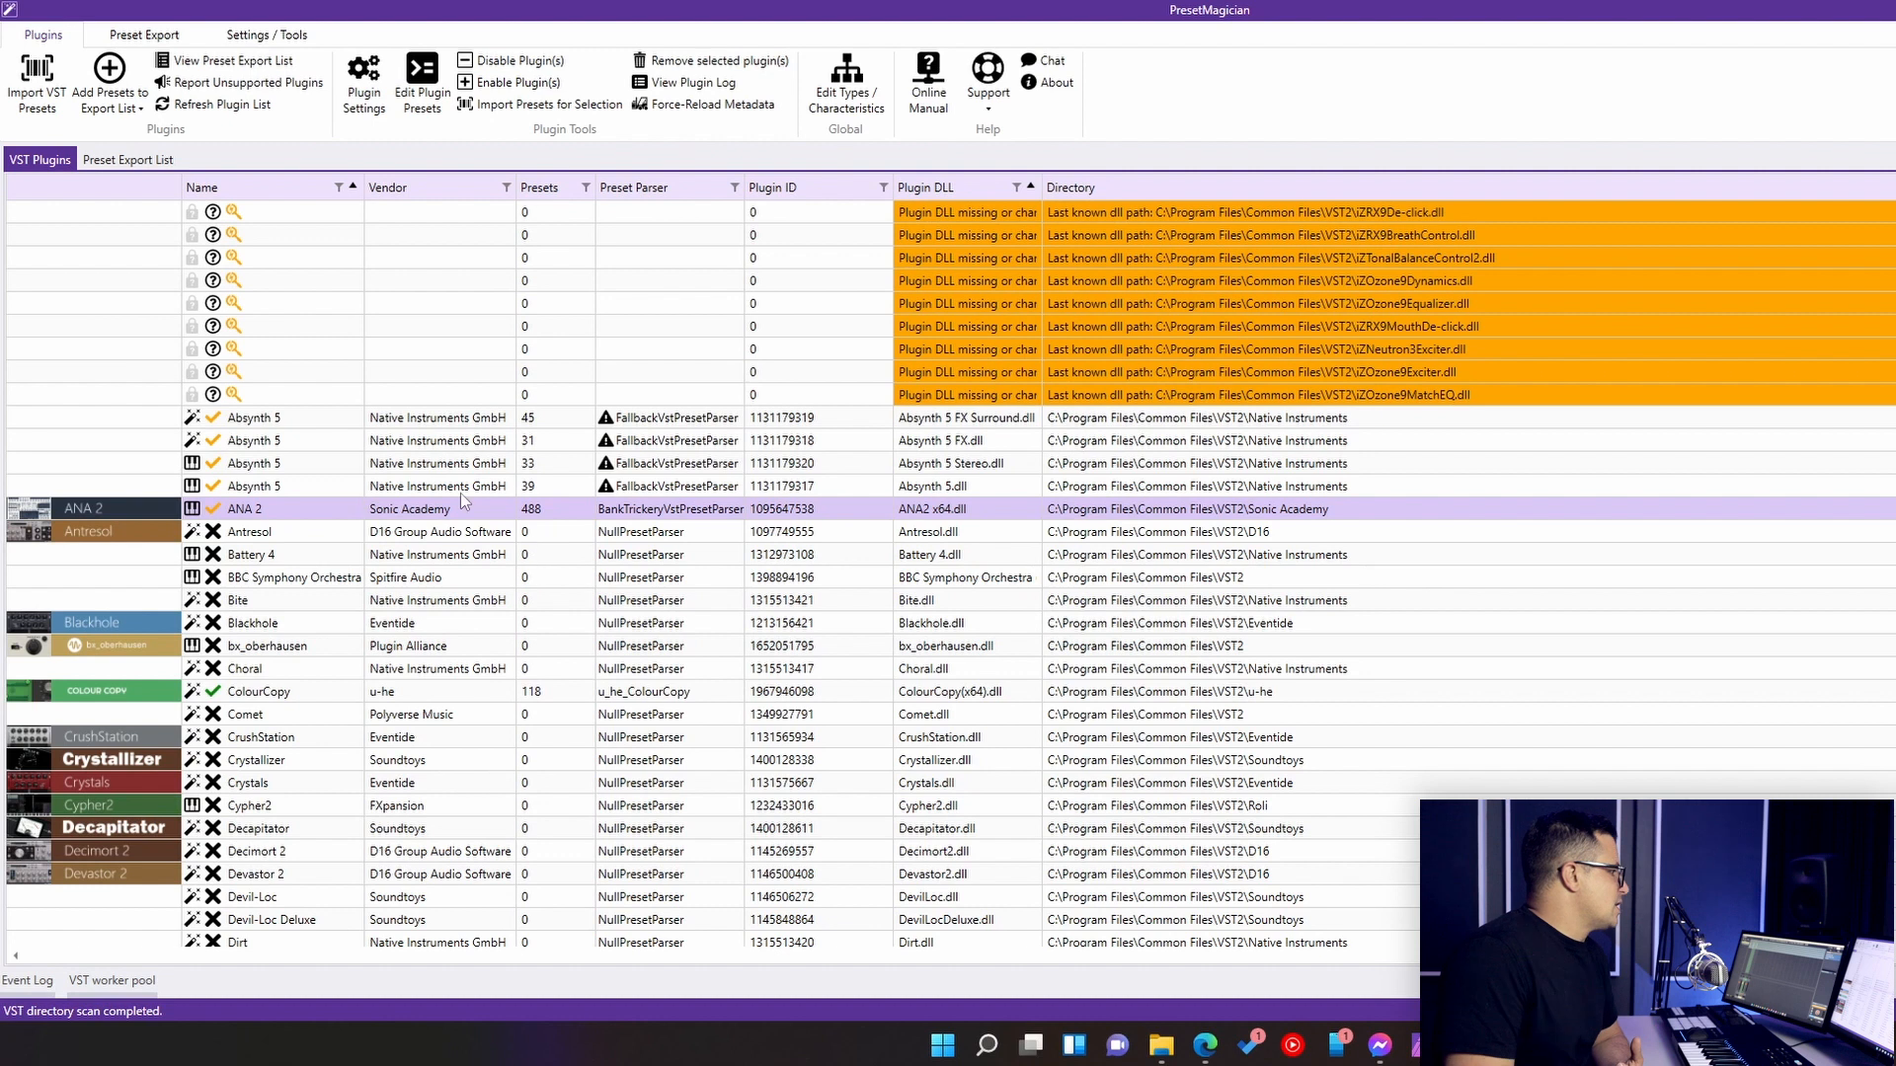
- Open ANA 2's presets for editing and examine the Factory bank's presets and their metadata fields
{"action": "left_click", "coordinate": [425, 89]}
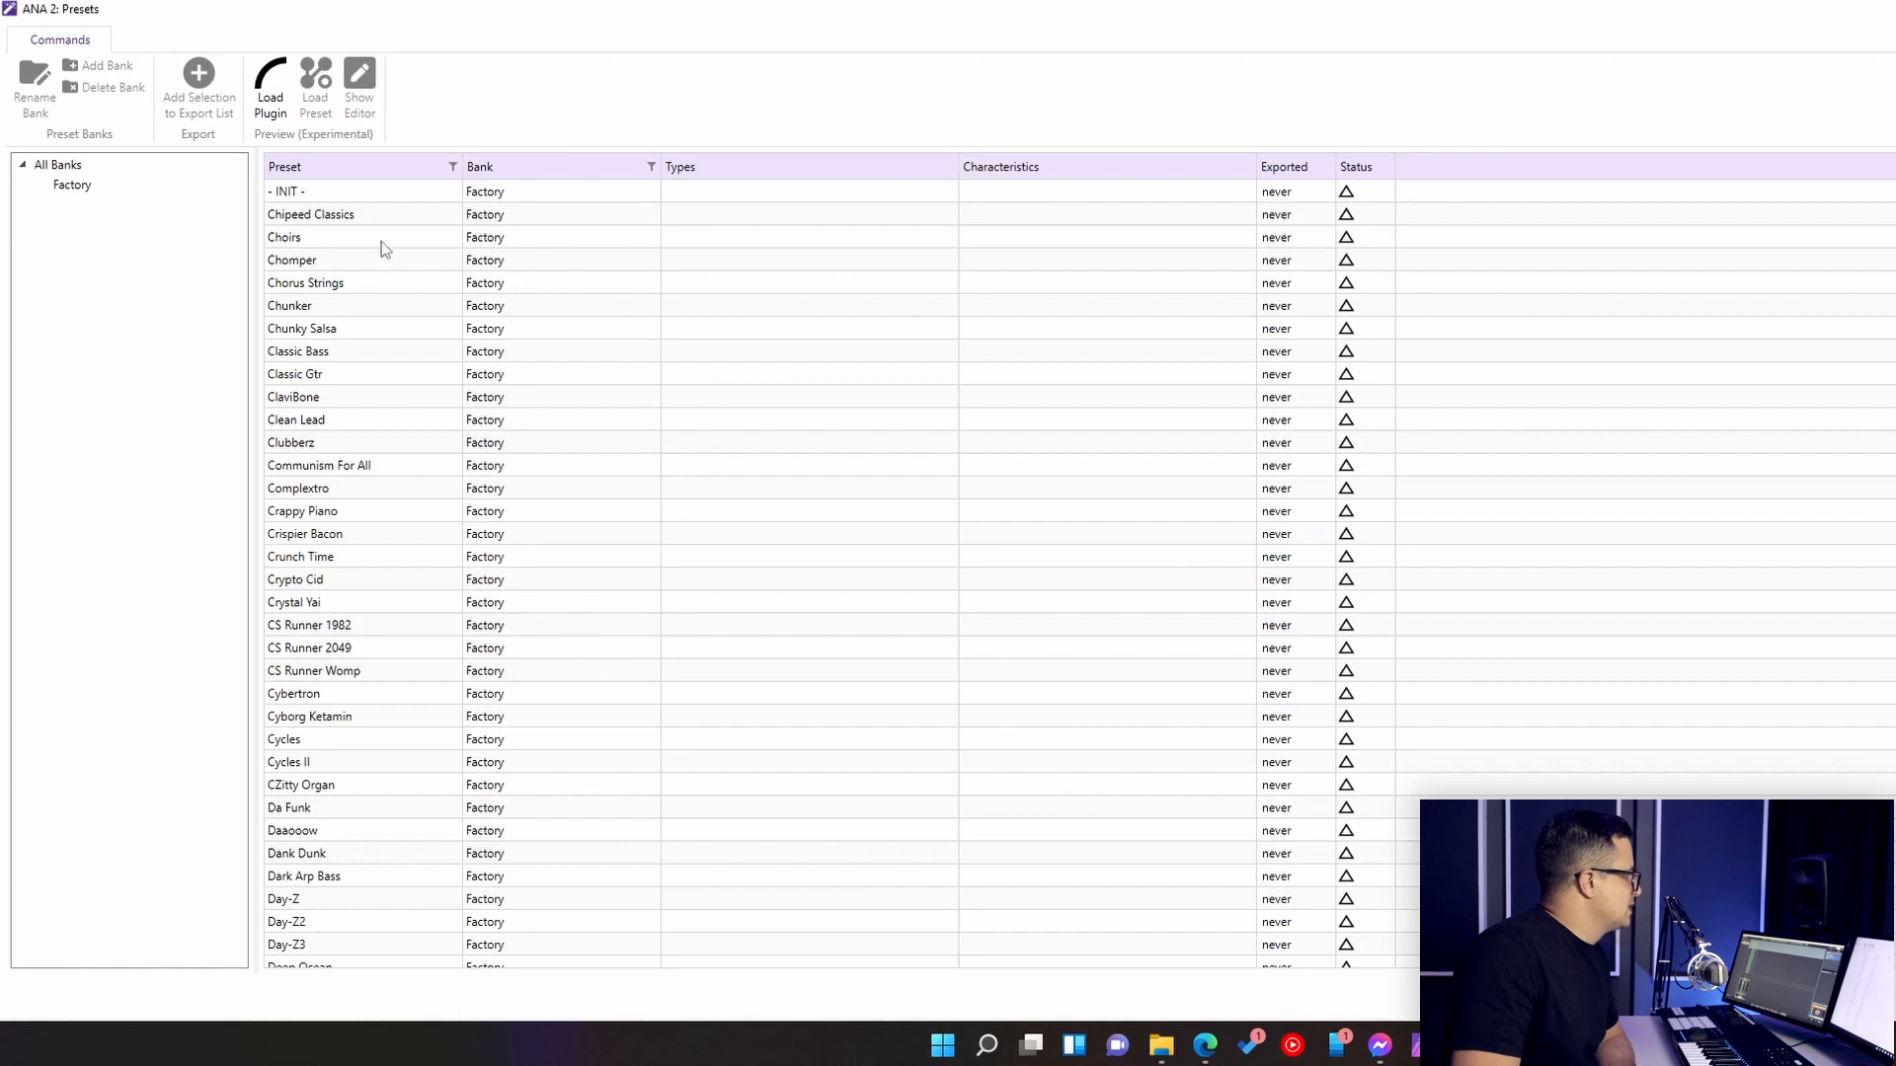
{"action": "left_click", "coordinate": [318, 196]}
{"action": "scroll", "coordinate": [440, 467], "scroll_direction": "down", "scroll_amount": 13}
{"action": "scroll", "coordinate": [441, 466], "scroll_direction": "down", "scroll_amount": 20}
{"action": "scroll", "coordinate": [429, 503], "scroll_direction": "down", "scroll_amount": 5}
{"action": "left_click", "coordinate": [492, 559]}
{"action": "scroll", "coordinate": [488, 632], "scroll_direction": "down", "scroll_amount": 5}
{"action": "scroll", "coordinate": [484, 620], "scroll_direction": "down", "scroll_amount": 20}
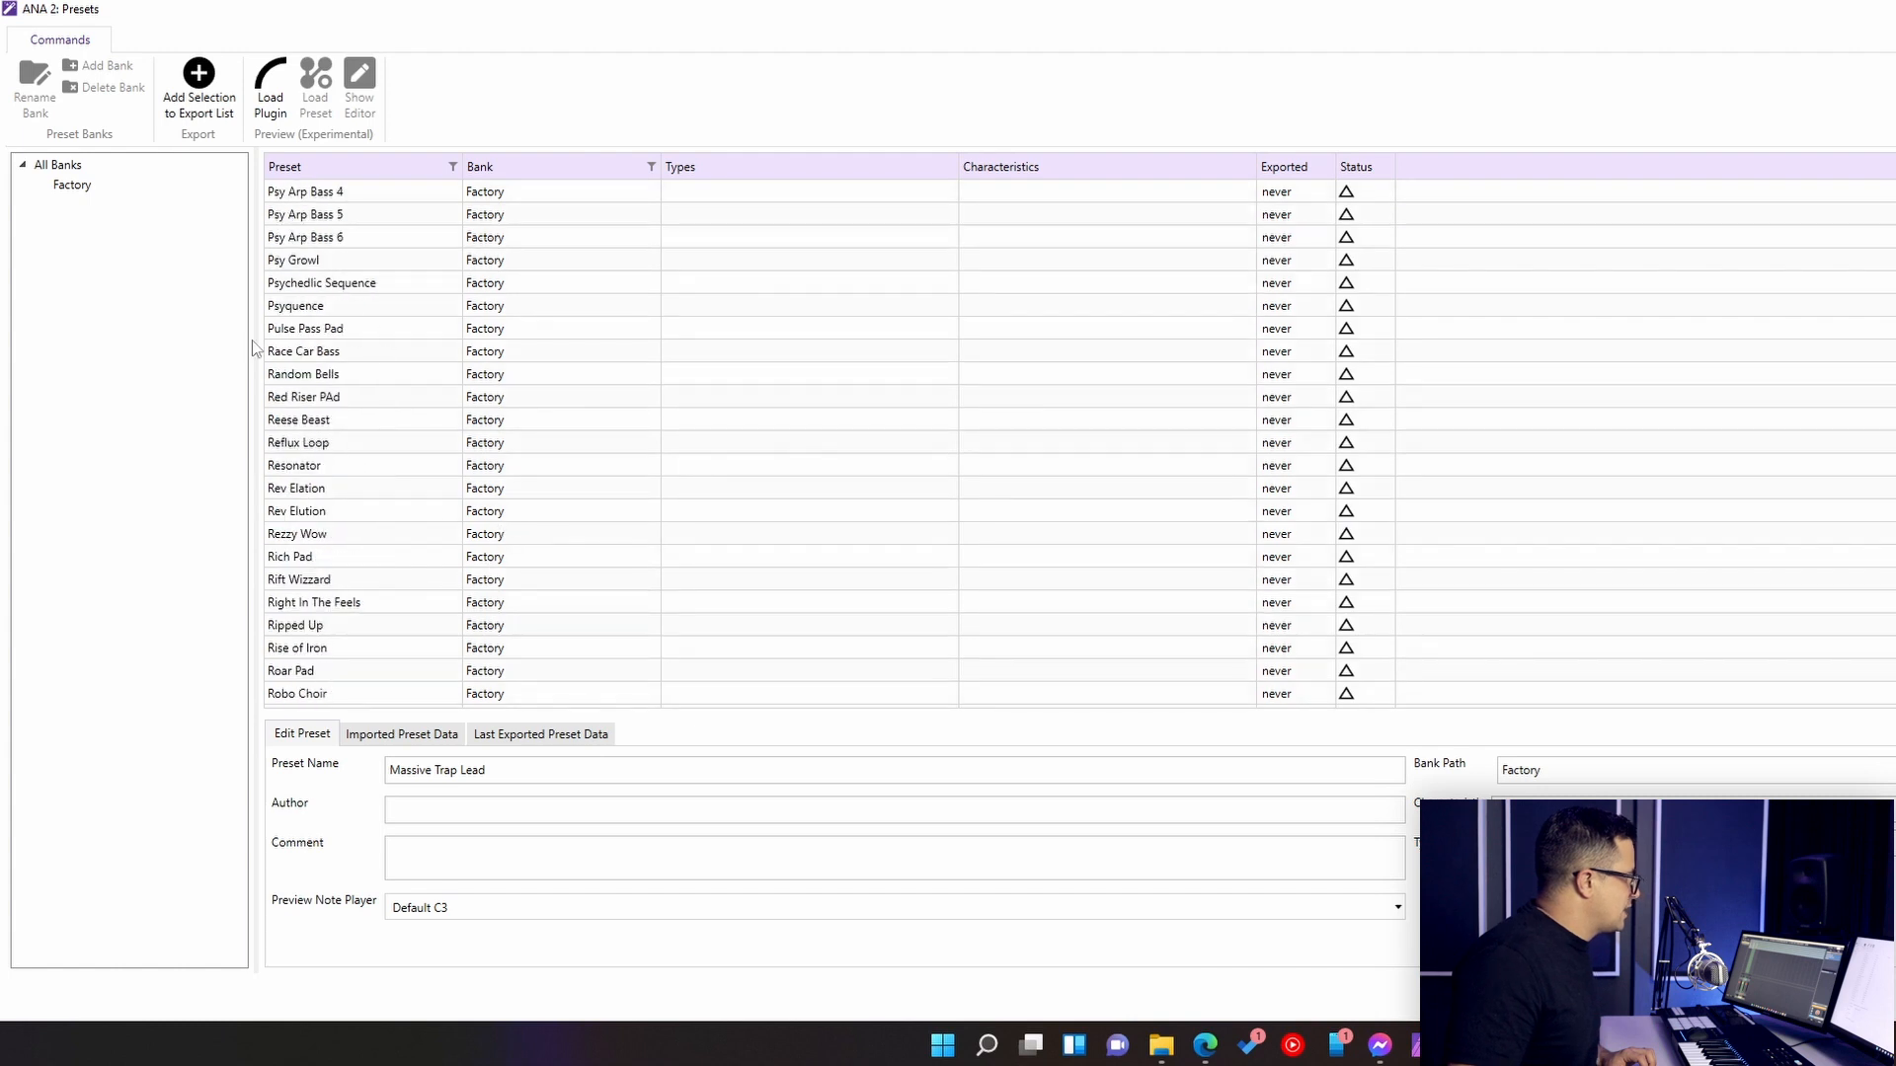
{"action": "scroll", "coordinate": [435, 500], "scroll_direction": "up", "scroll_amount": 20}
{"action": "scroll", "coordinate": [395, 474], "scroll_direction": "up", "scroll_amount": 10}
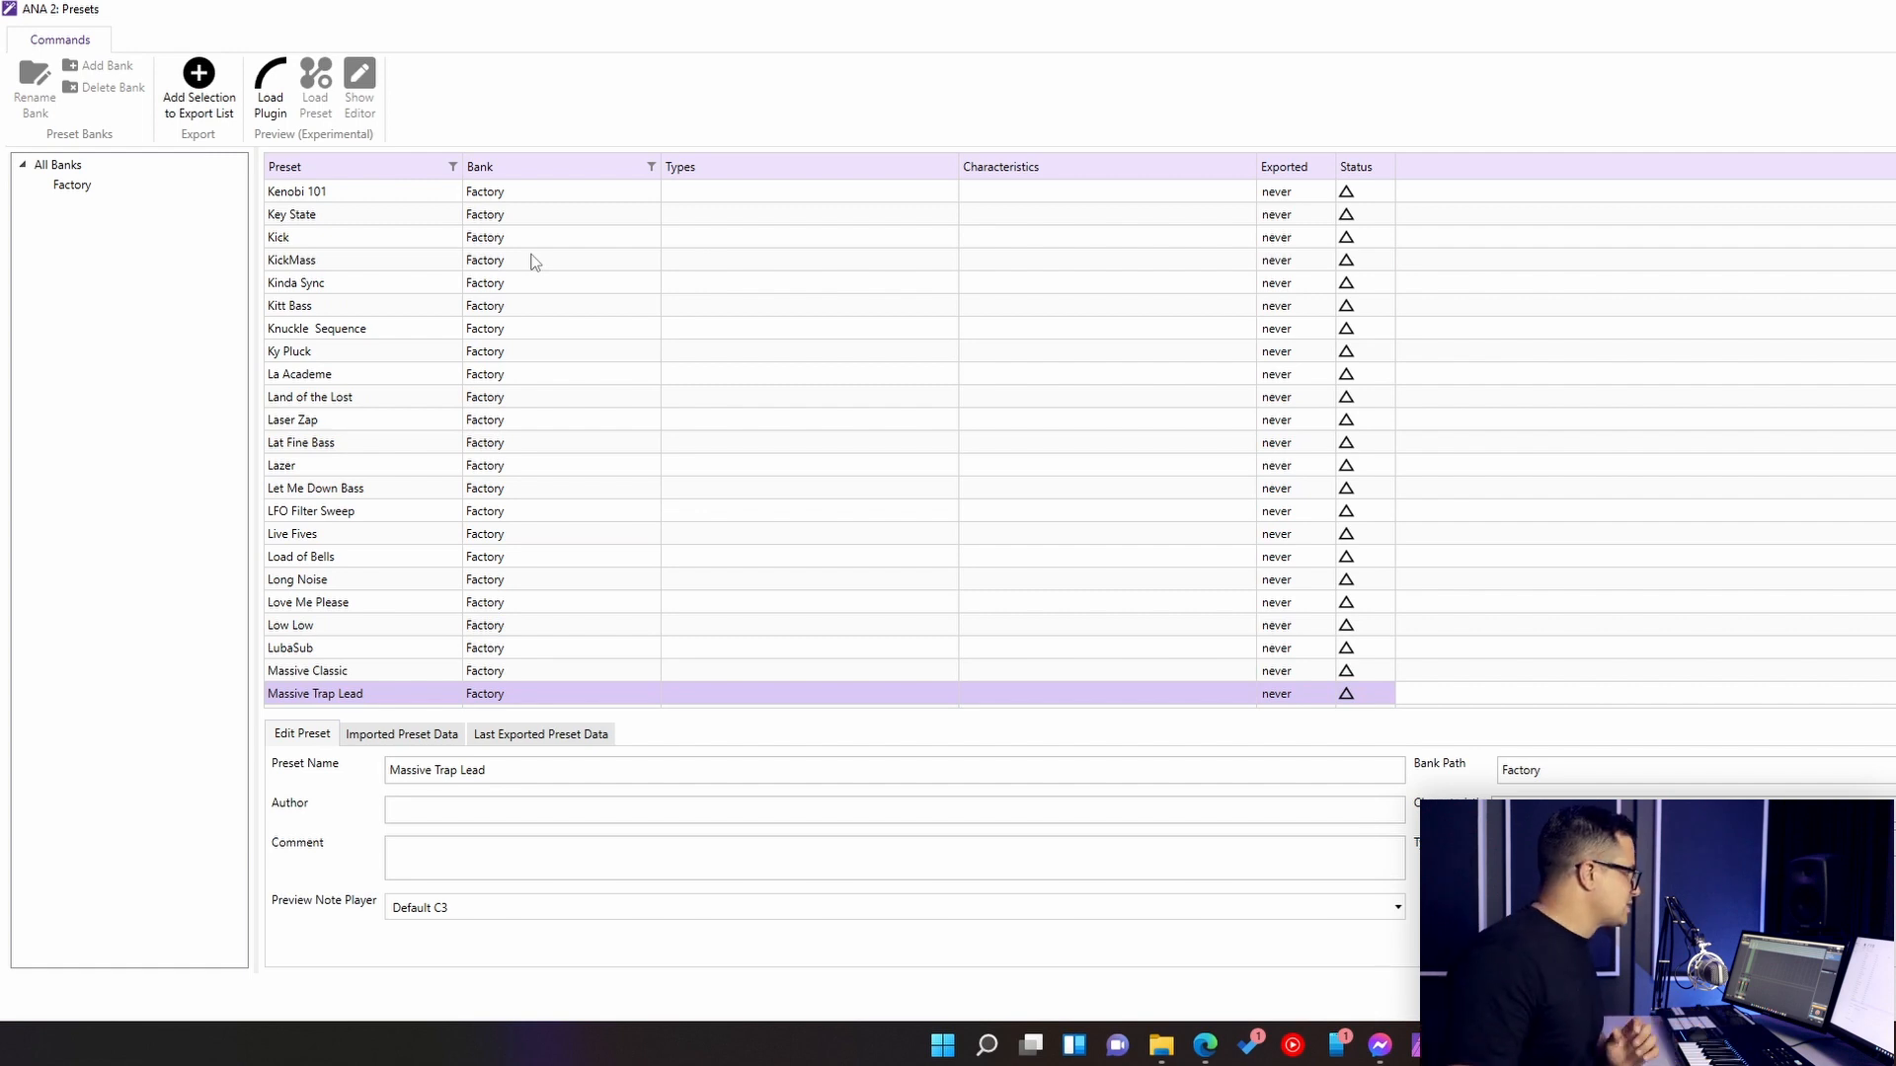
{"action": "scroll", "coordinate": [429, 519], "scroll_direction": "up", "scroll_amount": 10}
{"action": "scroll", "coordinate": [429, 519], "scroll_direction": "up", "scroll_amount": 20}
{"action": "scroll", "coordinate": [419, 324], "scroll_direction": "up", "scroll_amount": 12}
{"action": "left_click", "coordinate": [332, 221]}
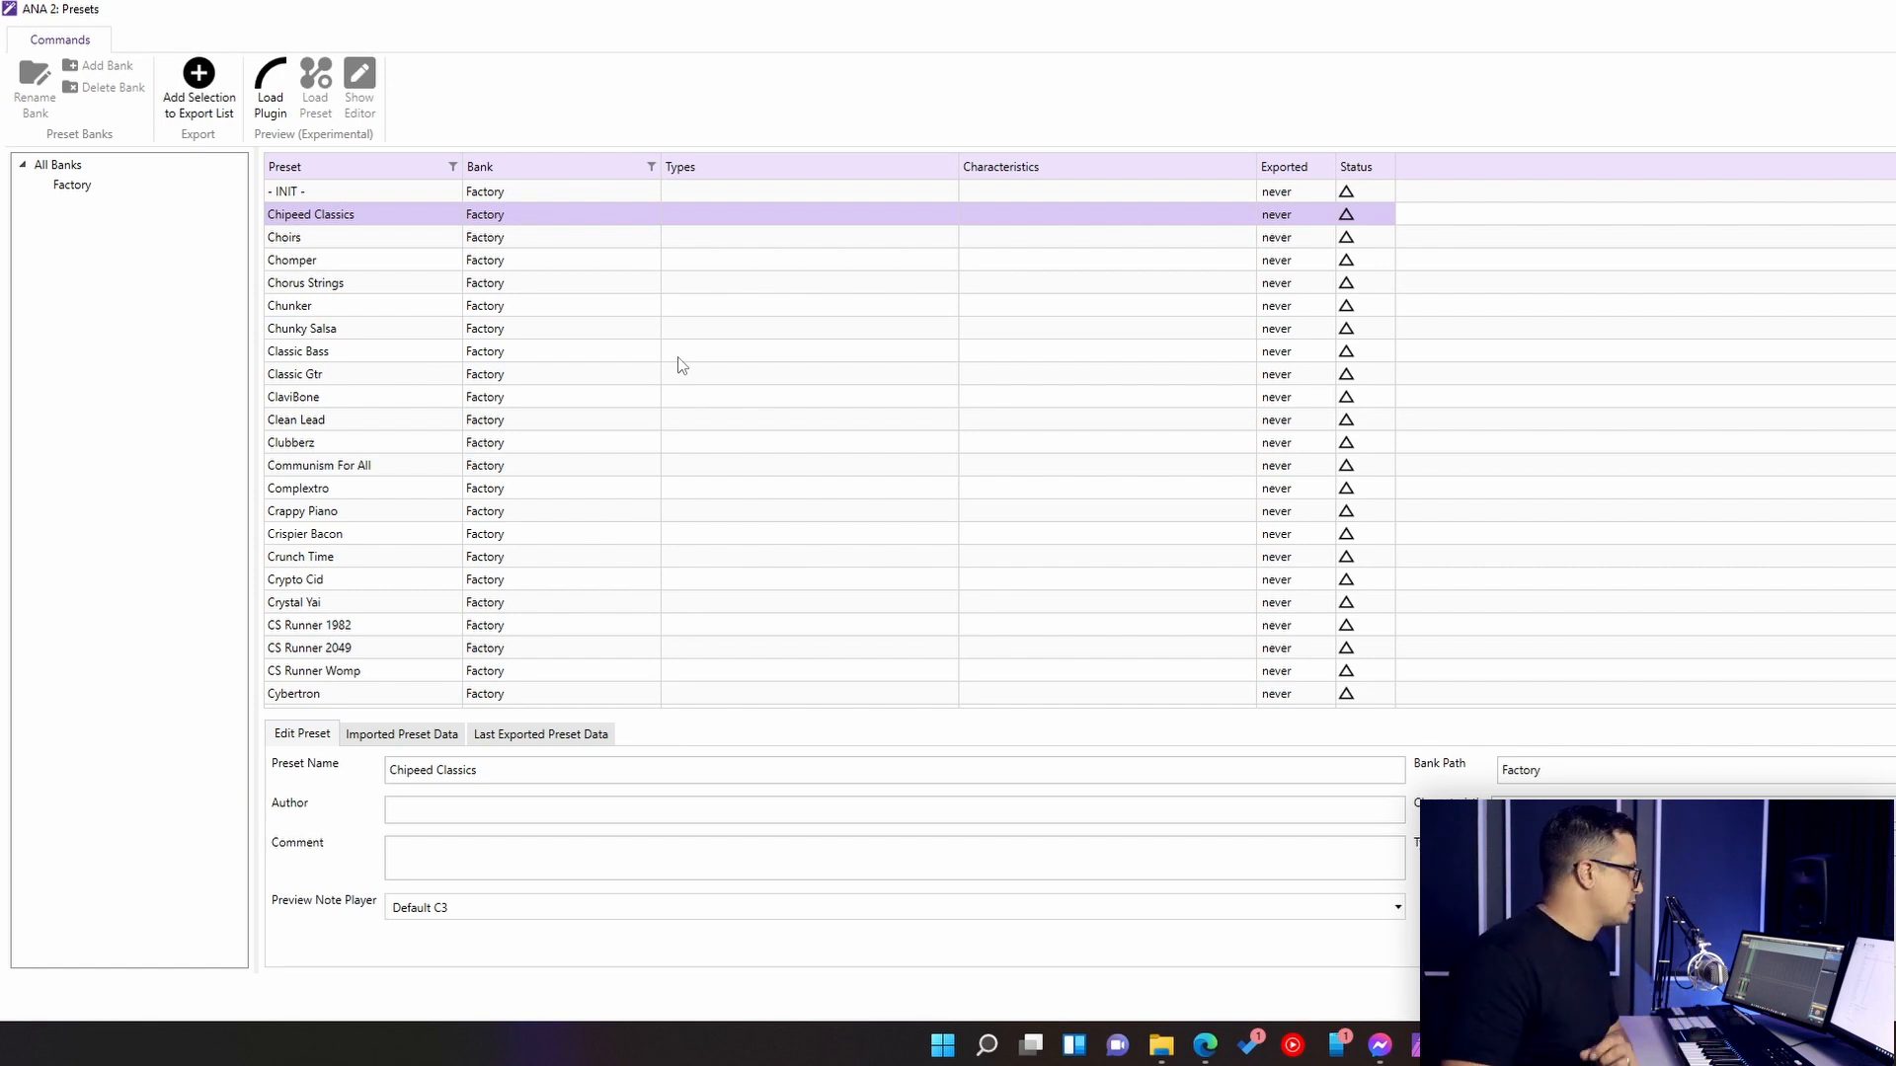
- Select all of ANA 2's presets in the preset list
{"action": "left_click", "coordinate": [348, 196]}
{"action": "scroll", "coordinate": [572, 487], "scroll_direction": "down", "scroll_amount": 15}
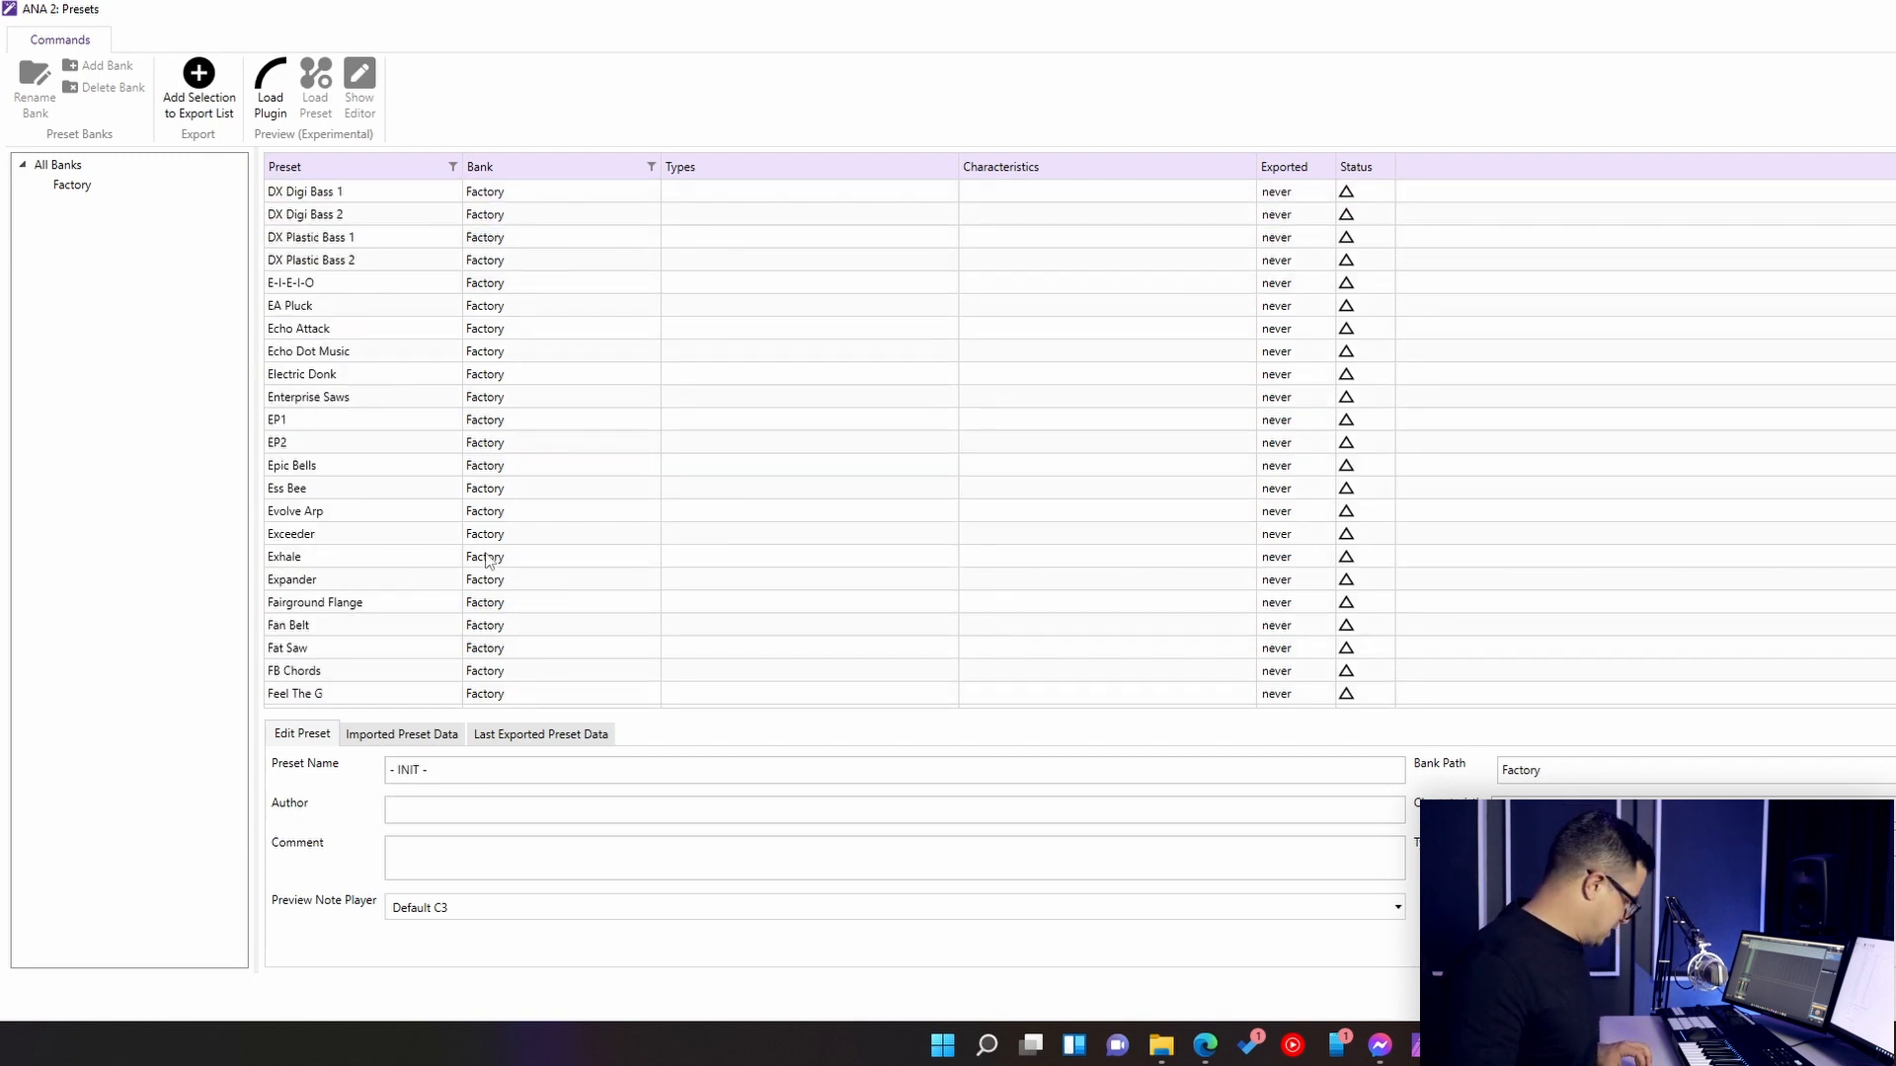
{"action": "key", "text": "ctrl+a"}
{"action": "scroll", "coordinate": [472, 413], "scroll_direction": "up", "scroll_amount": 6}
{"action": "scroll", "coordinate": [472, 413], "scroll_direction": "up", "scroll_amount": 9}
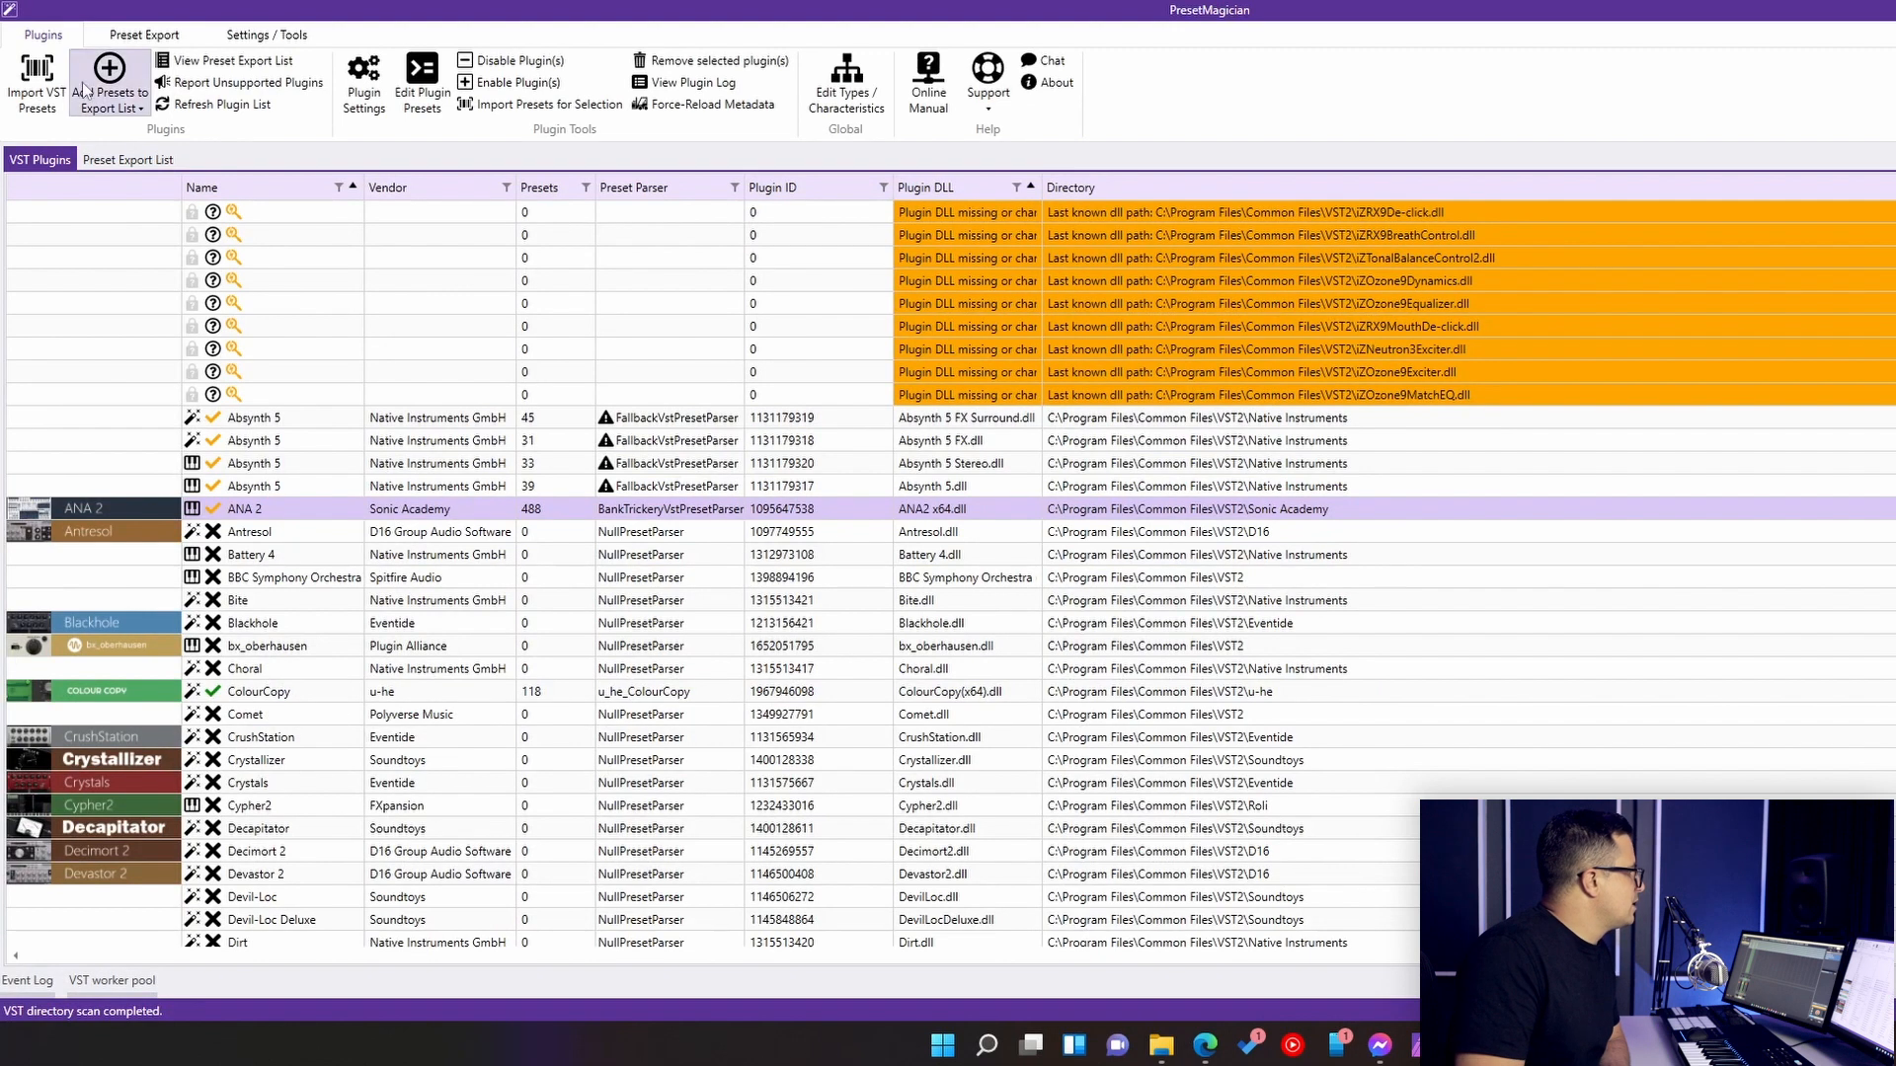
- Open the preset export list and examine the ANA 2 Factory presets queued for export
{"action": "left_click", "coordinate": [129, 159]}
{"action": "scroll", "coordinate": [204, 350], "scroll_direction": "down", "scroll_amount": 20}
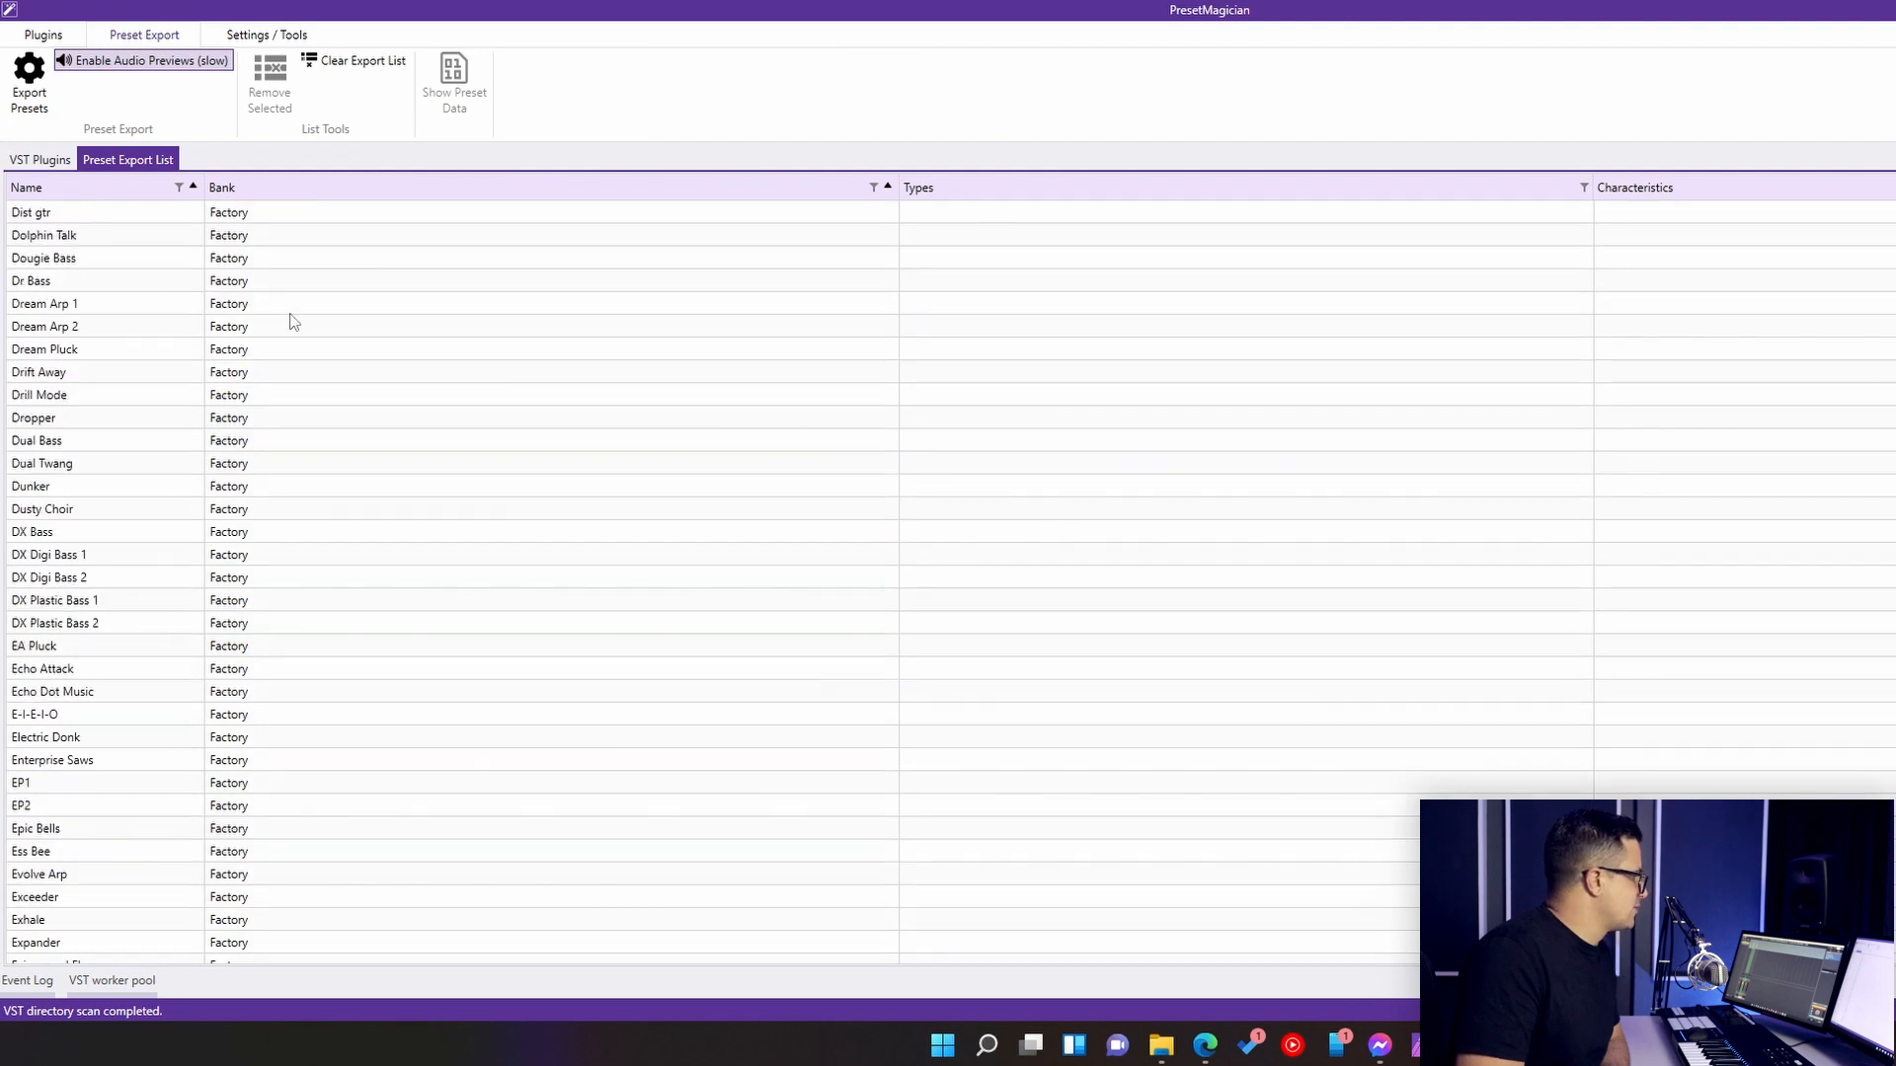
{"action": "scroll", "coordinate": [250, 533], "scroll_direction": "down", "scroll_amount": 15}
{"action": "scroll", "coordinate": [246, 381], "scroll_direction": "up", "scroll_amount": 20}
{"action": "scroll", "coordinate": [237, 395], "scroll_direction": "up", "scroll_amount": 20}
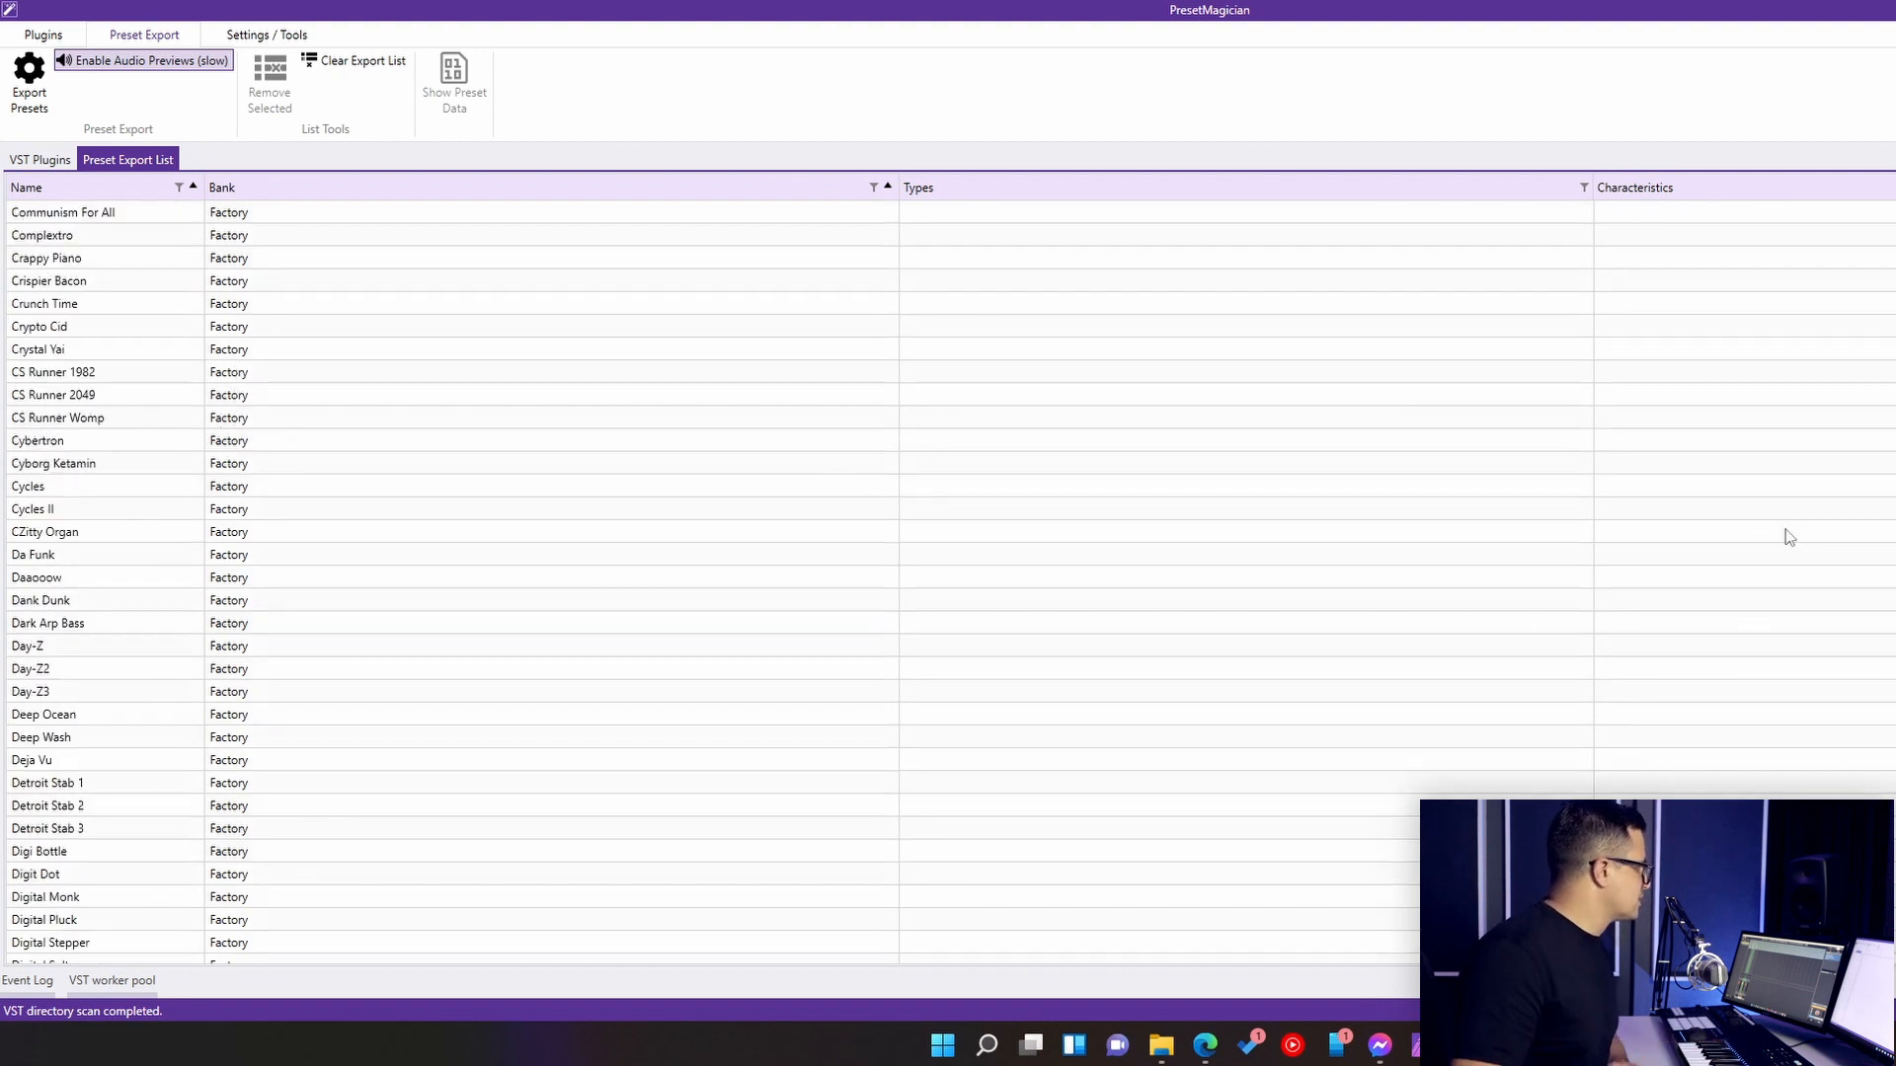
{"action": "scroll", "coordinate": [435, 414], "scroll_direction": "up", "scroll_amount": 4}
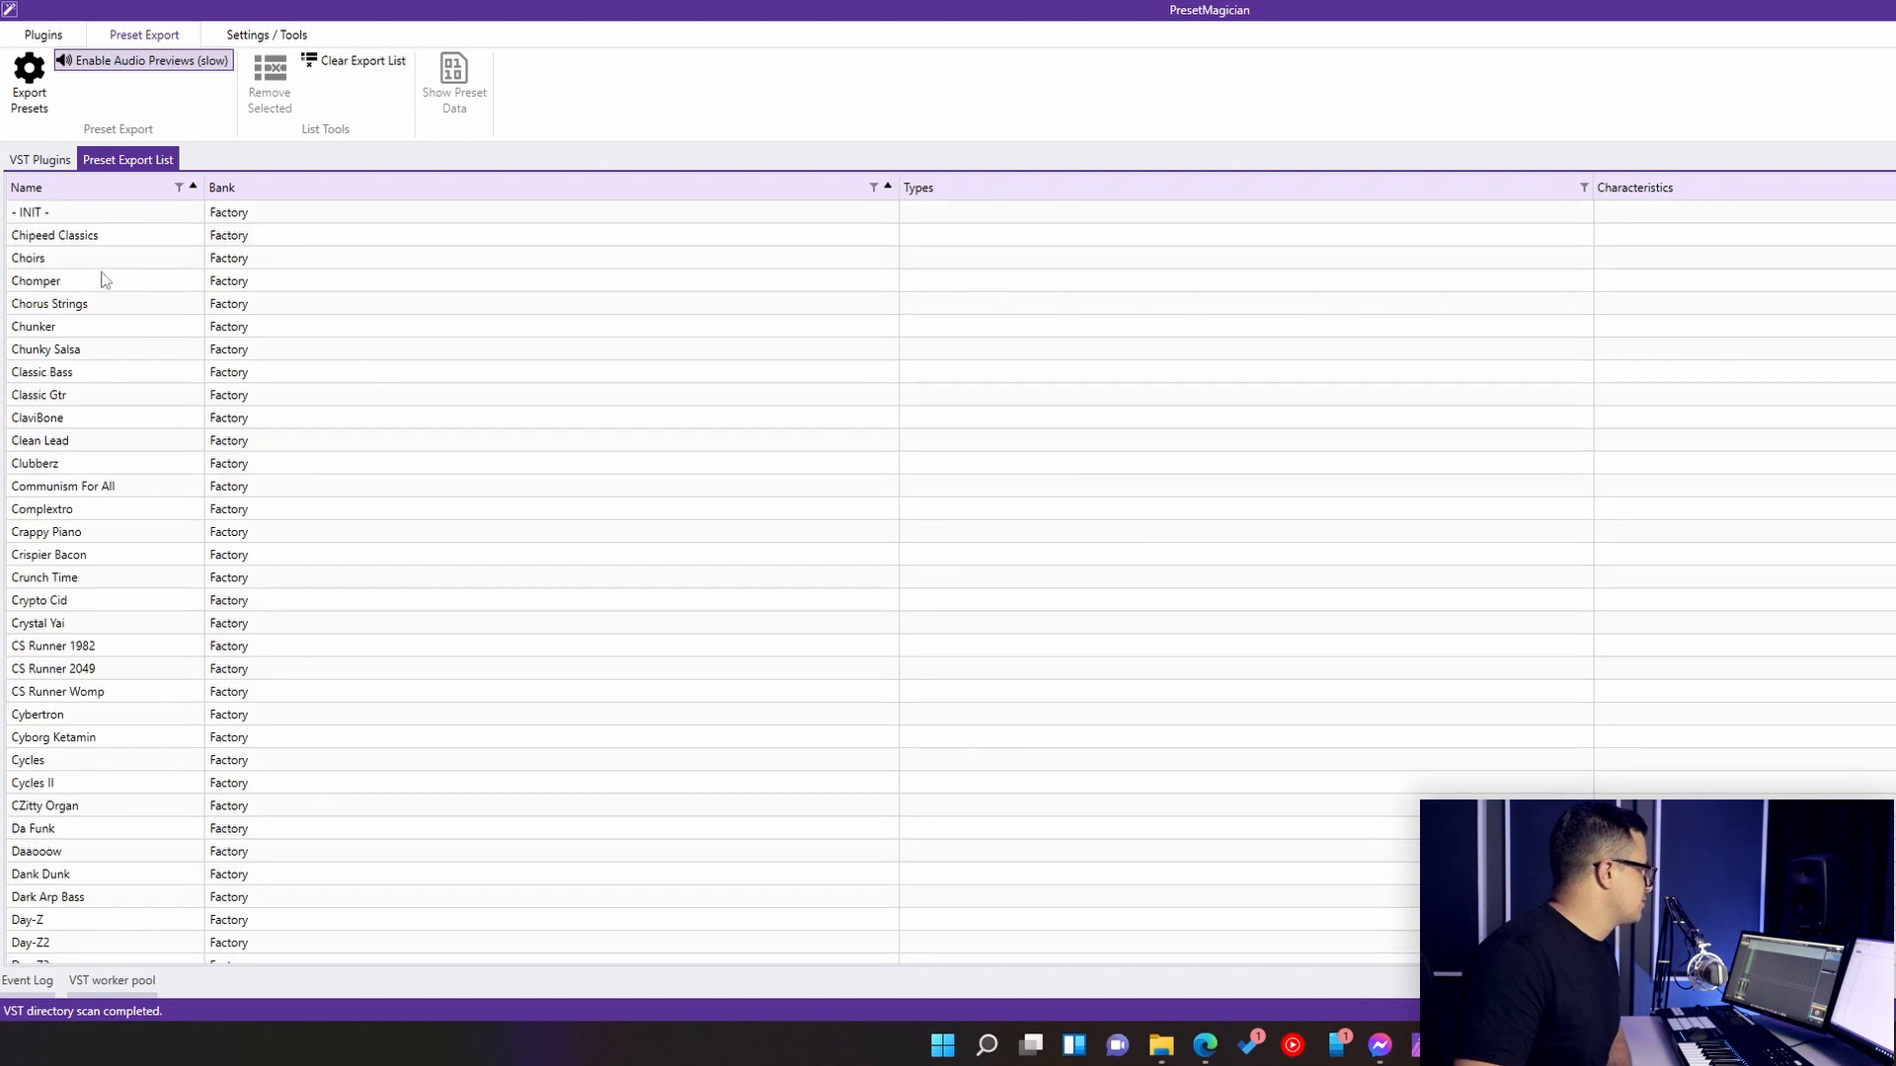
{"action": "scroll", "coordinate": [163, 403], "scroll_direction": "down", "scroll_amount": 7}
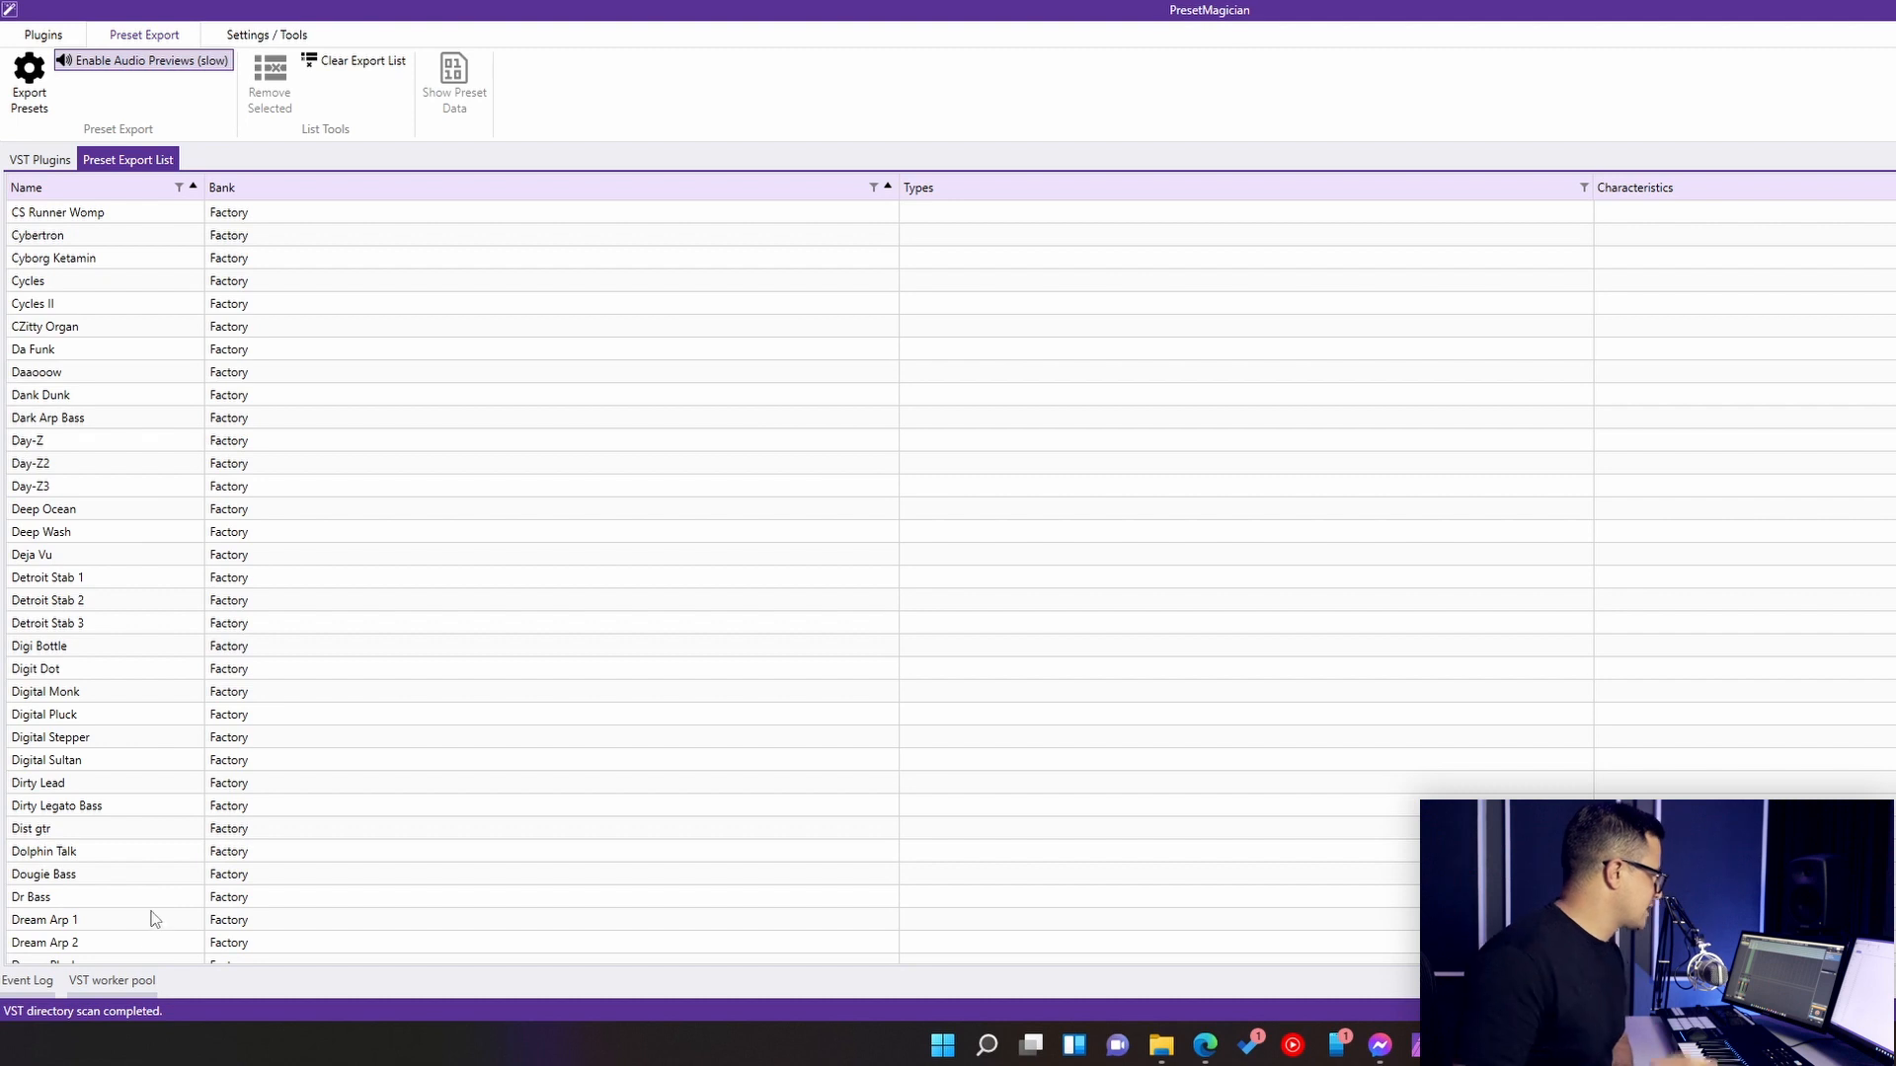
- Browse the Komplete Kontrol instrument library by vendor as far as ANA 2, and close the standalone window
{"action": "mouse_move", "coordinate": [1161, 1045]}
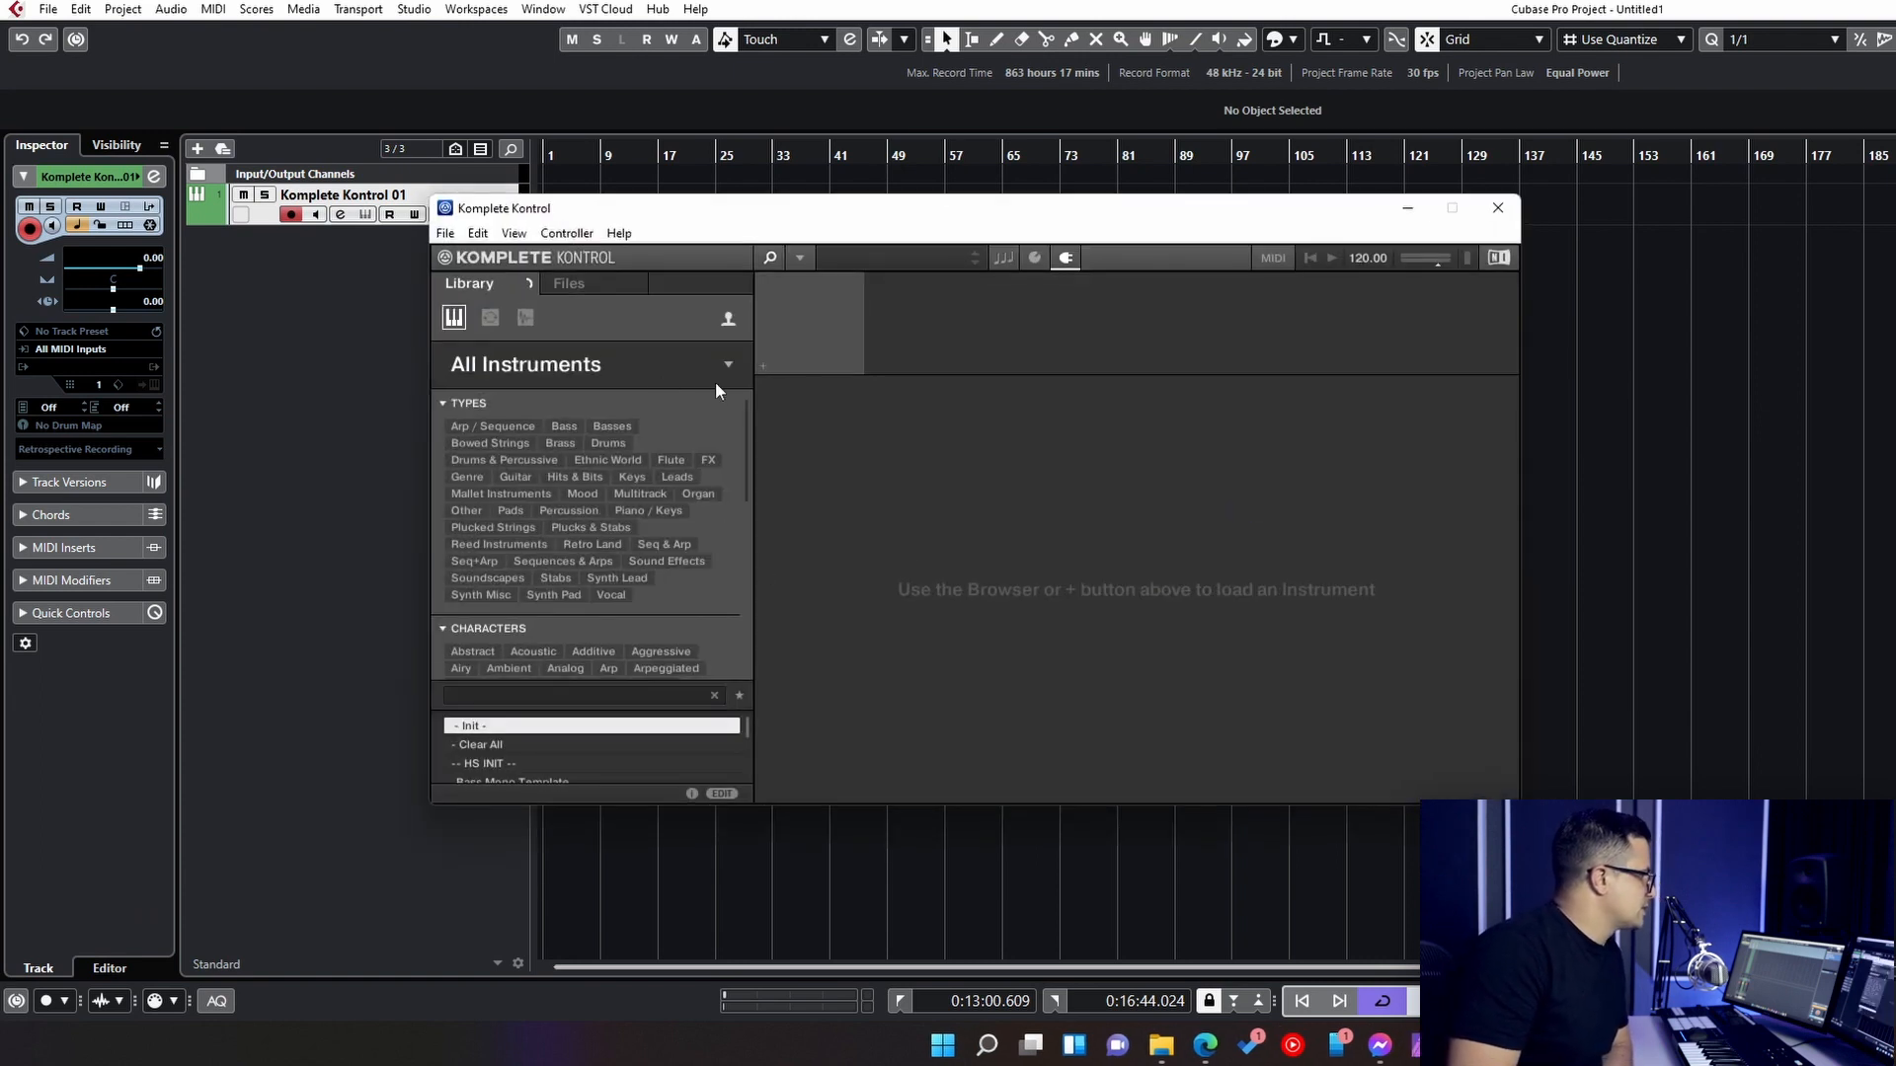
{"action": "left_click", "coordinate": [717, 378]}
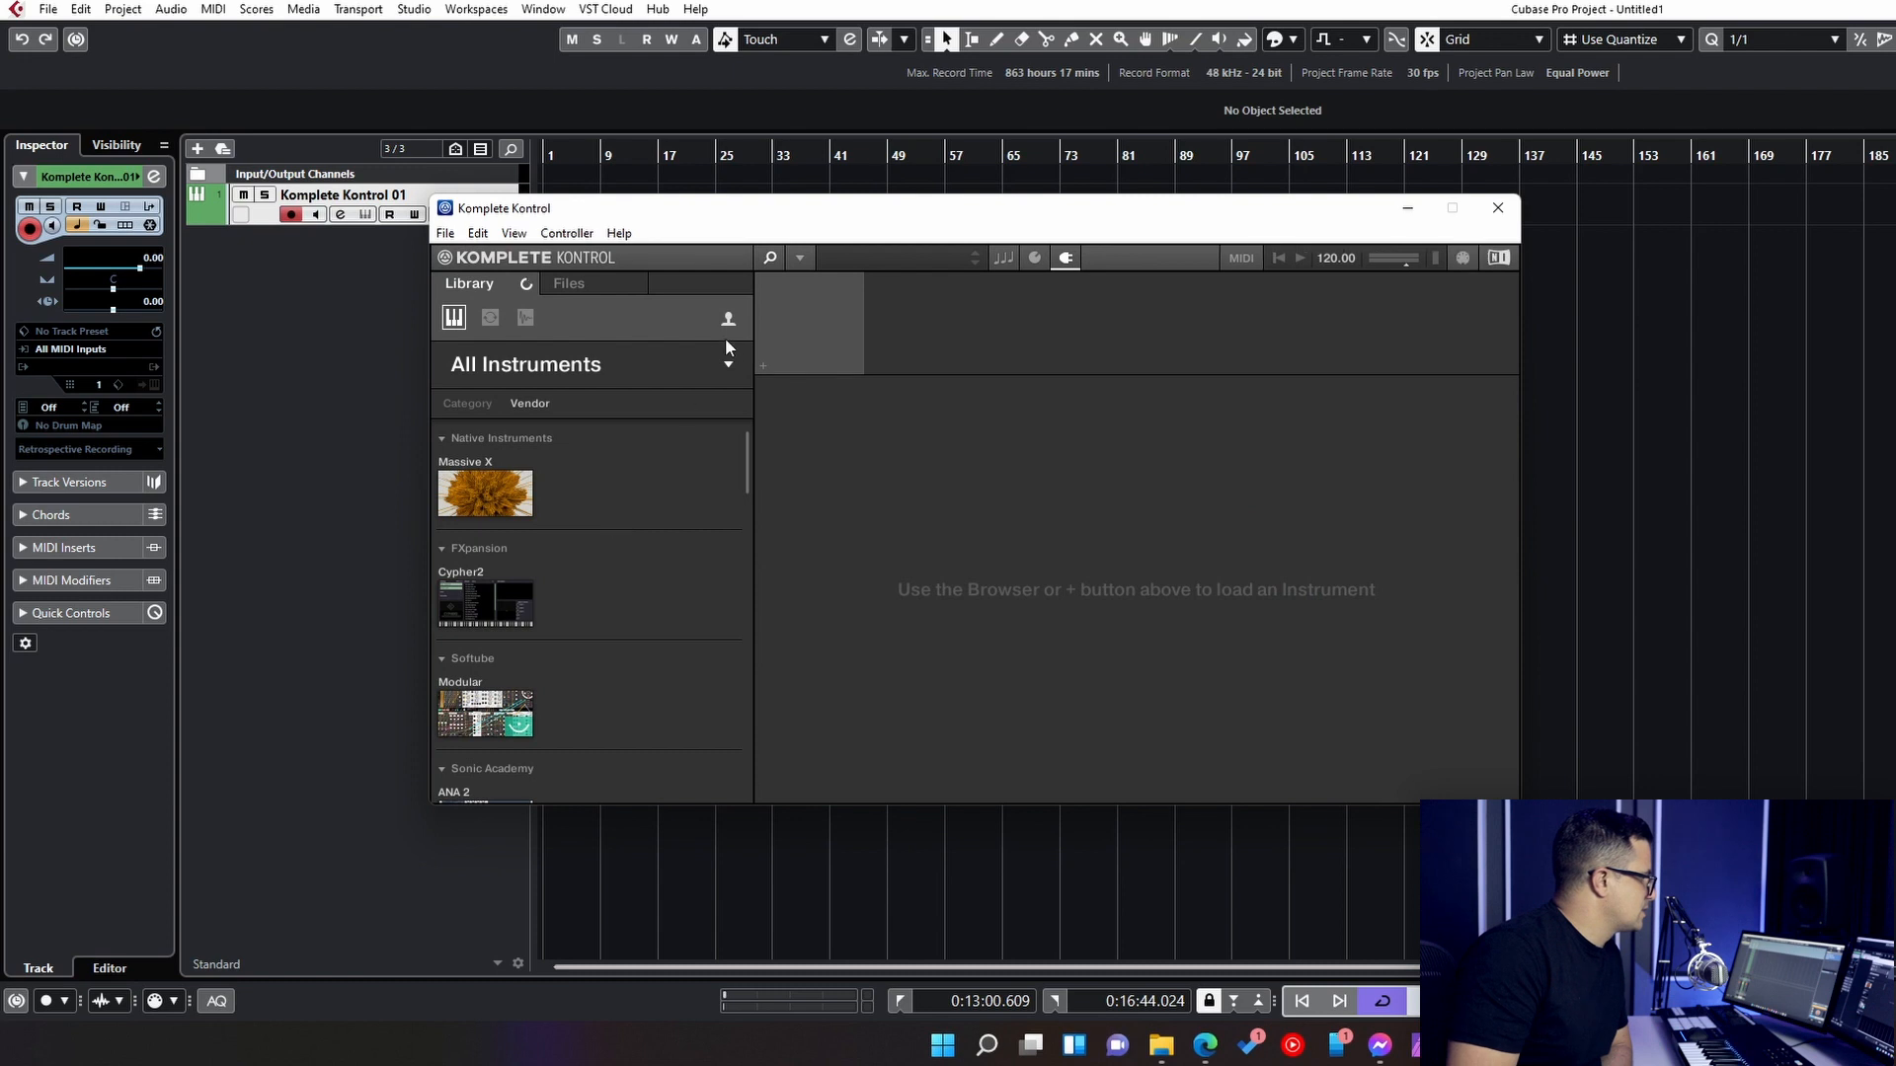
{"action": "scroll", "coordinate": [593, 602], "scroll_direction": "down", "scroll_amount": 2}
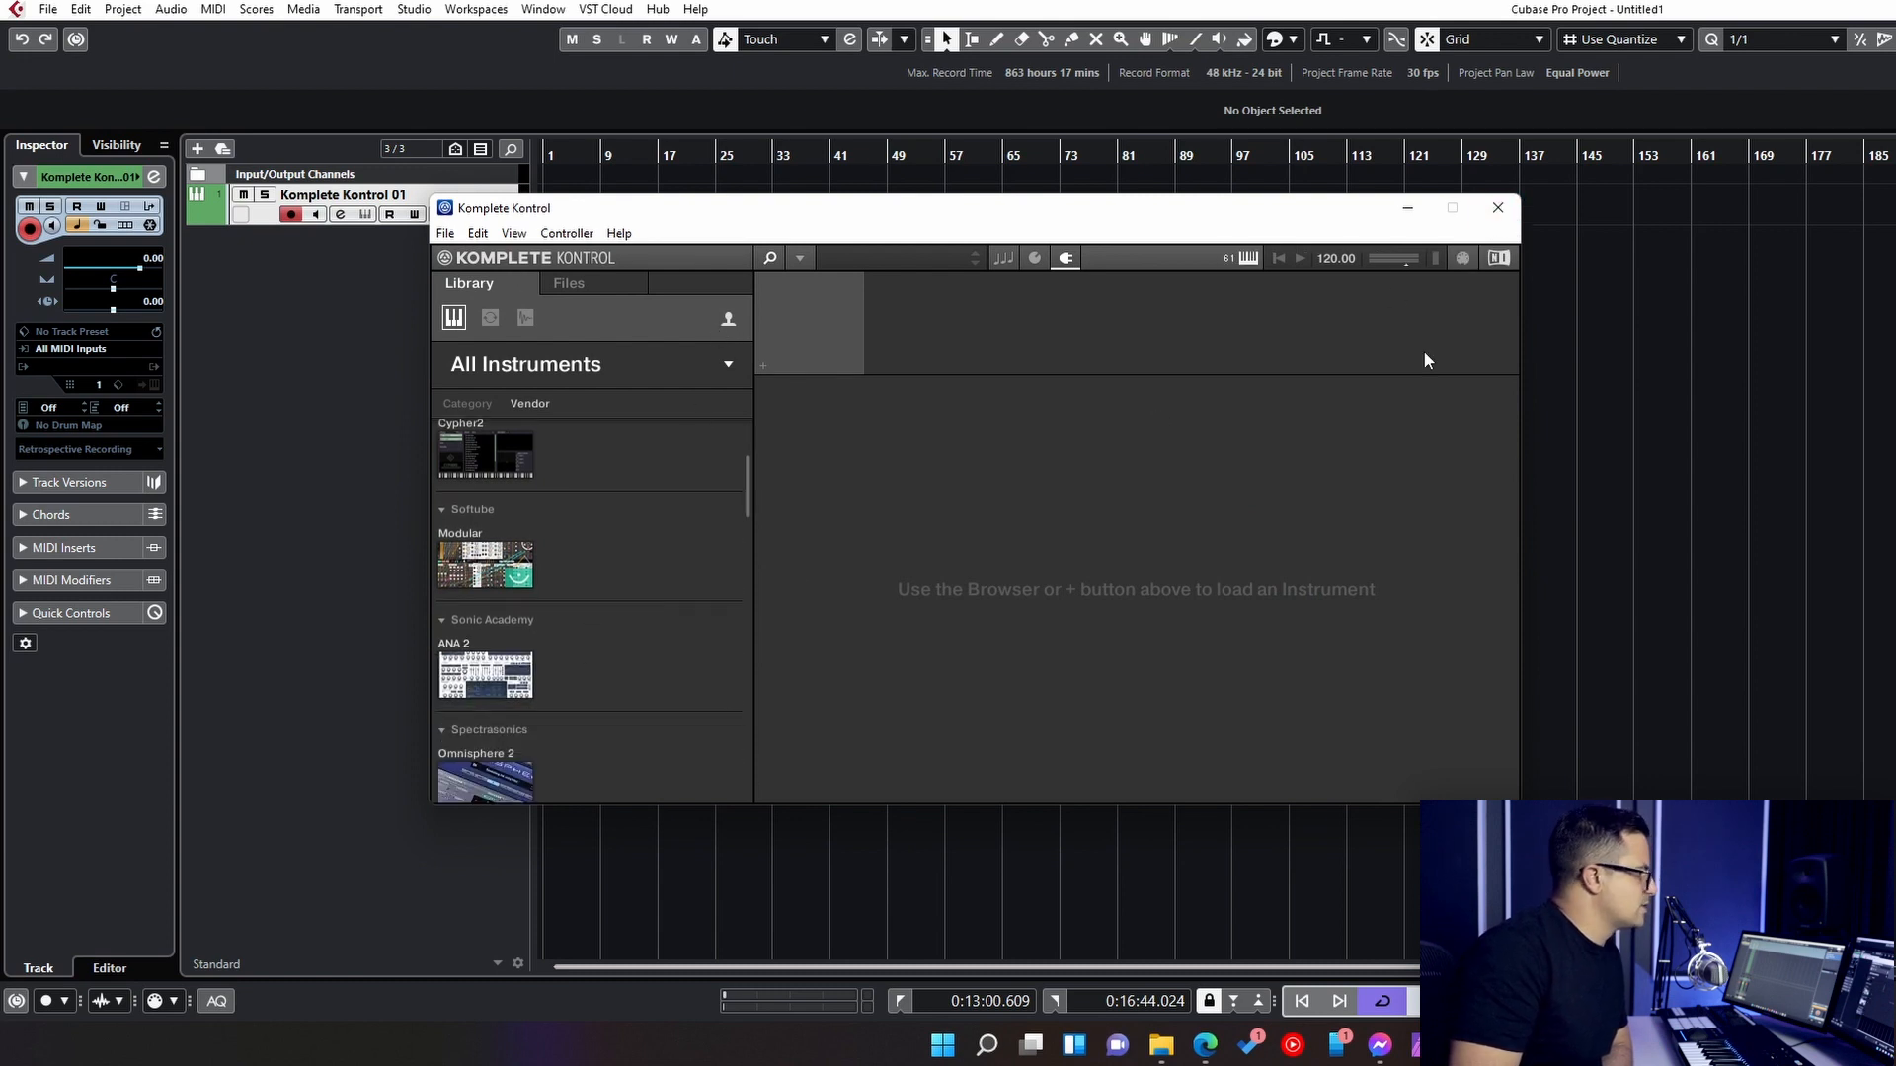
{"action": "left_click", "coordinate": [1498, 208]}
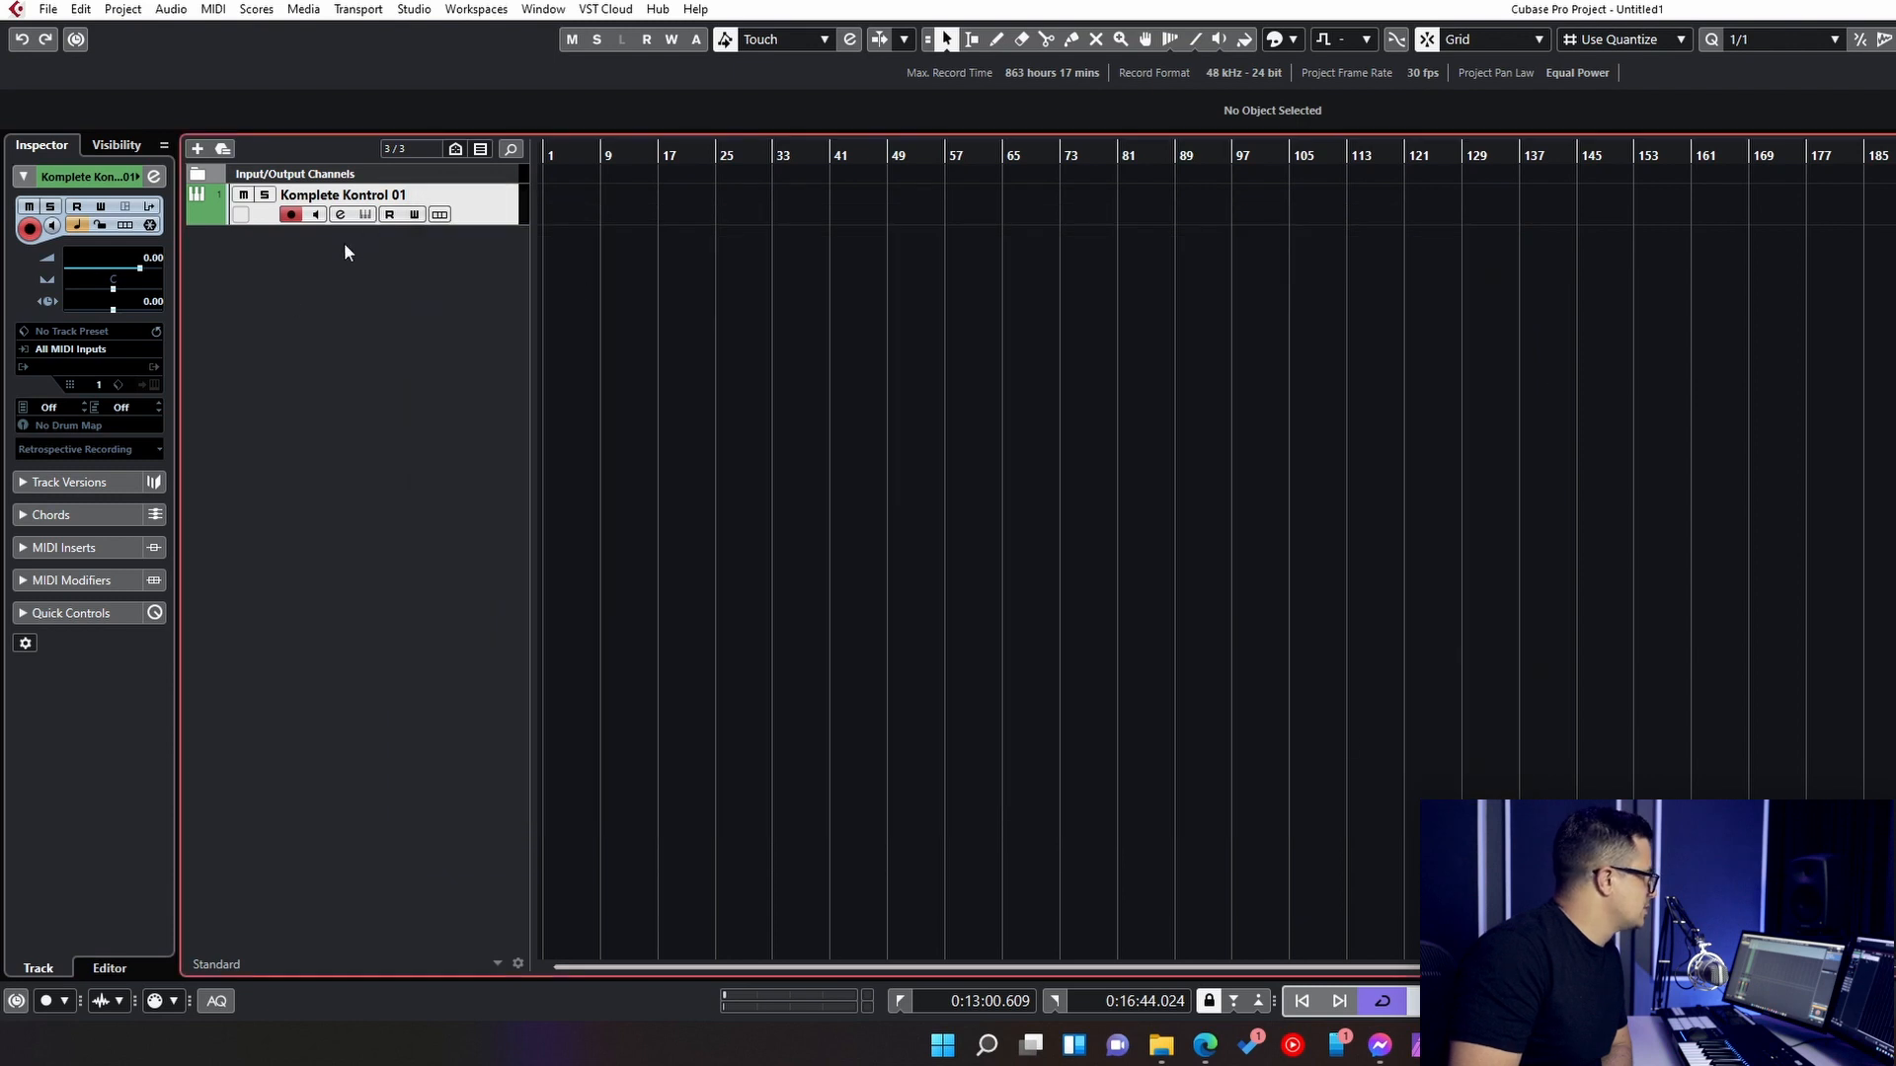
- Assign Komplete Kontrol as the output instrument of the Komplete Kontrol 01 track in Cubase
{"action": "left_click", "coordinate": [109, 369]}
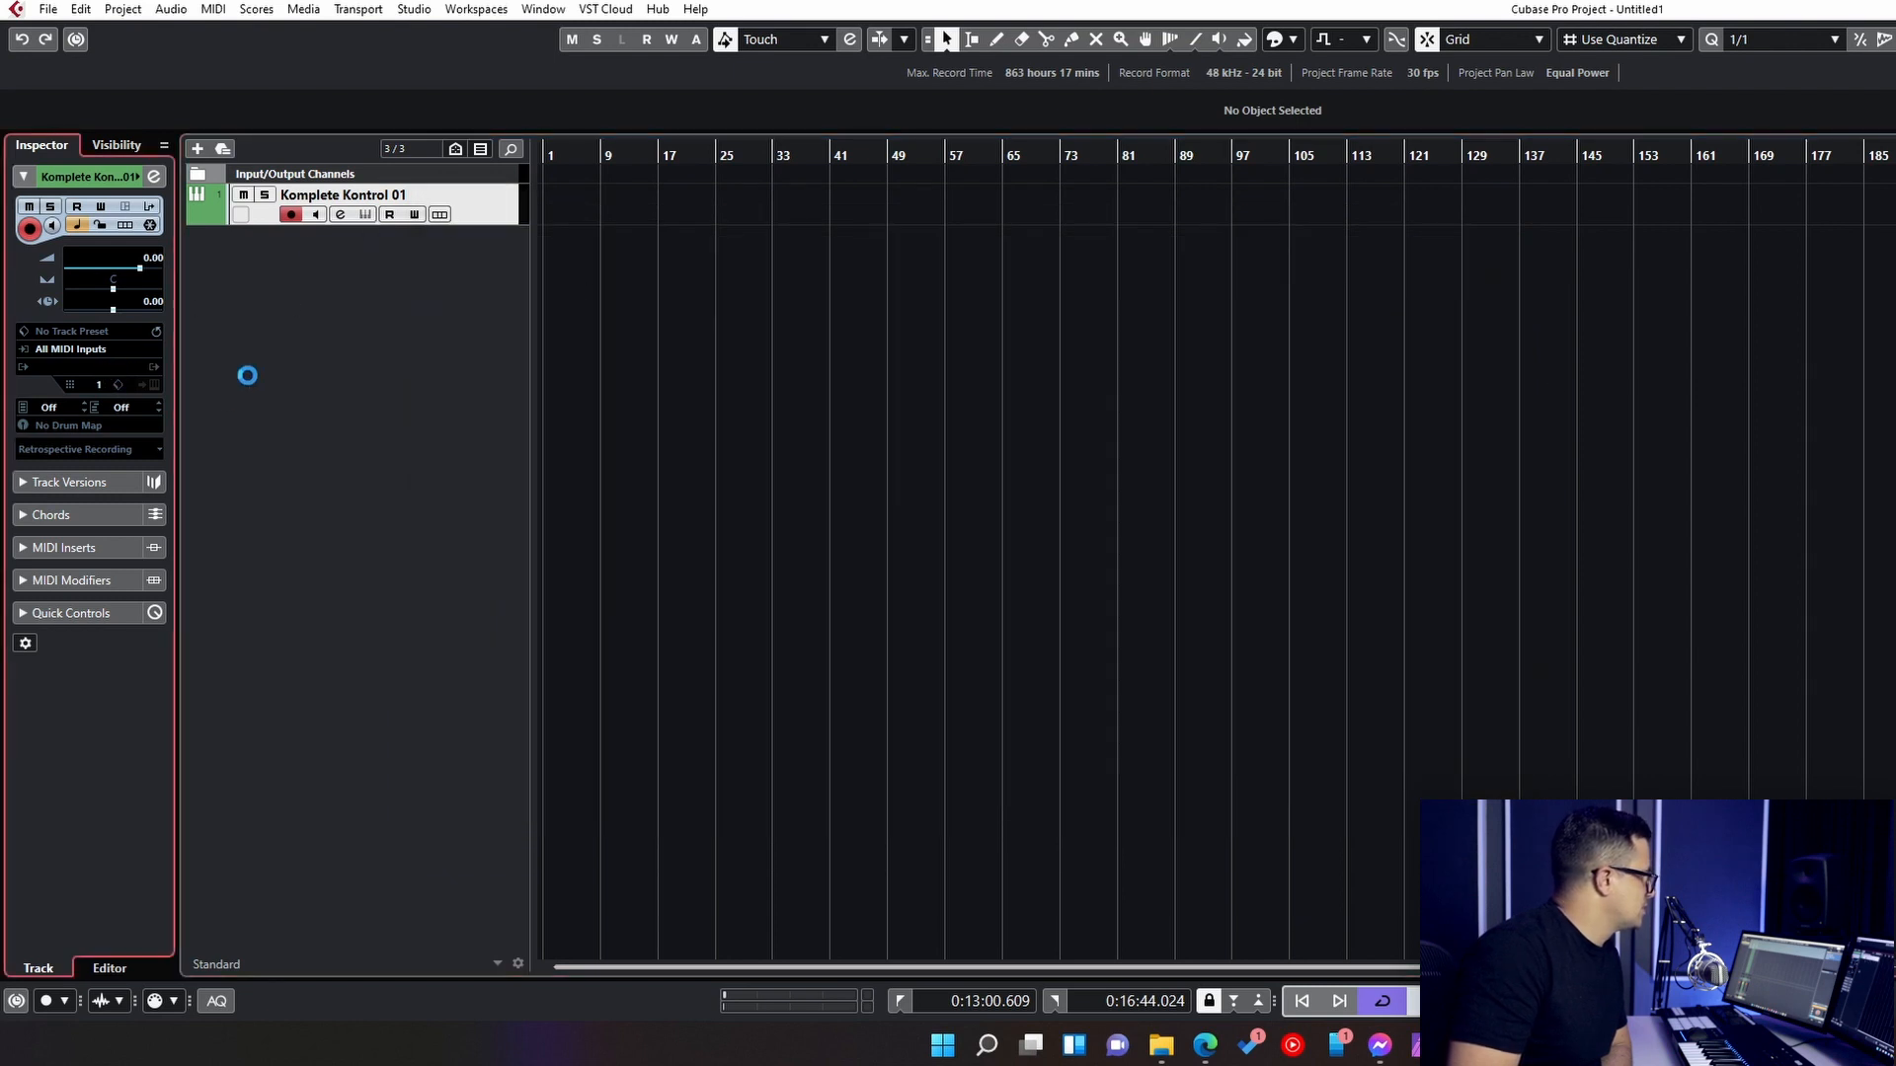
{"action": "type", "text": "kompl"}
{"action": "key", "text": "Return"}
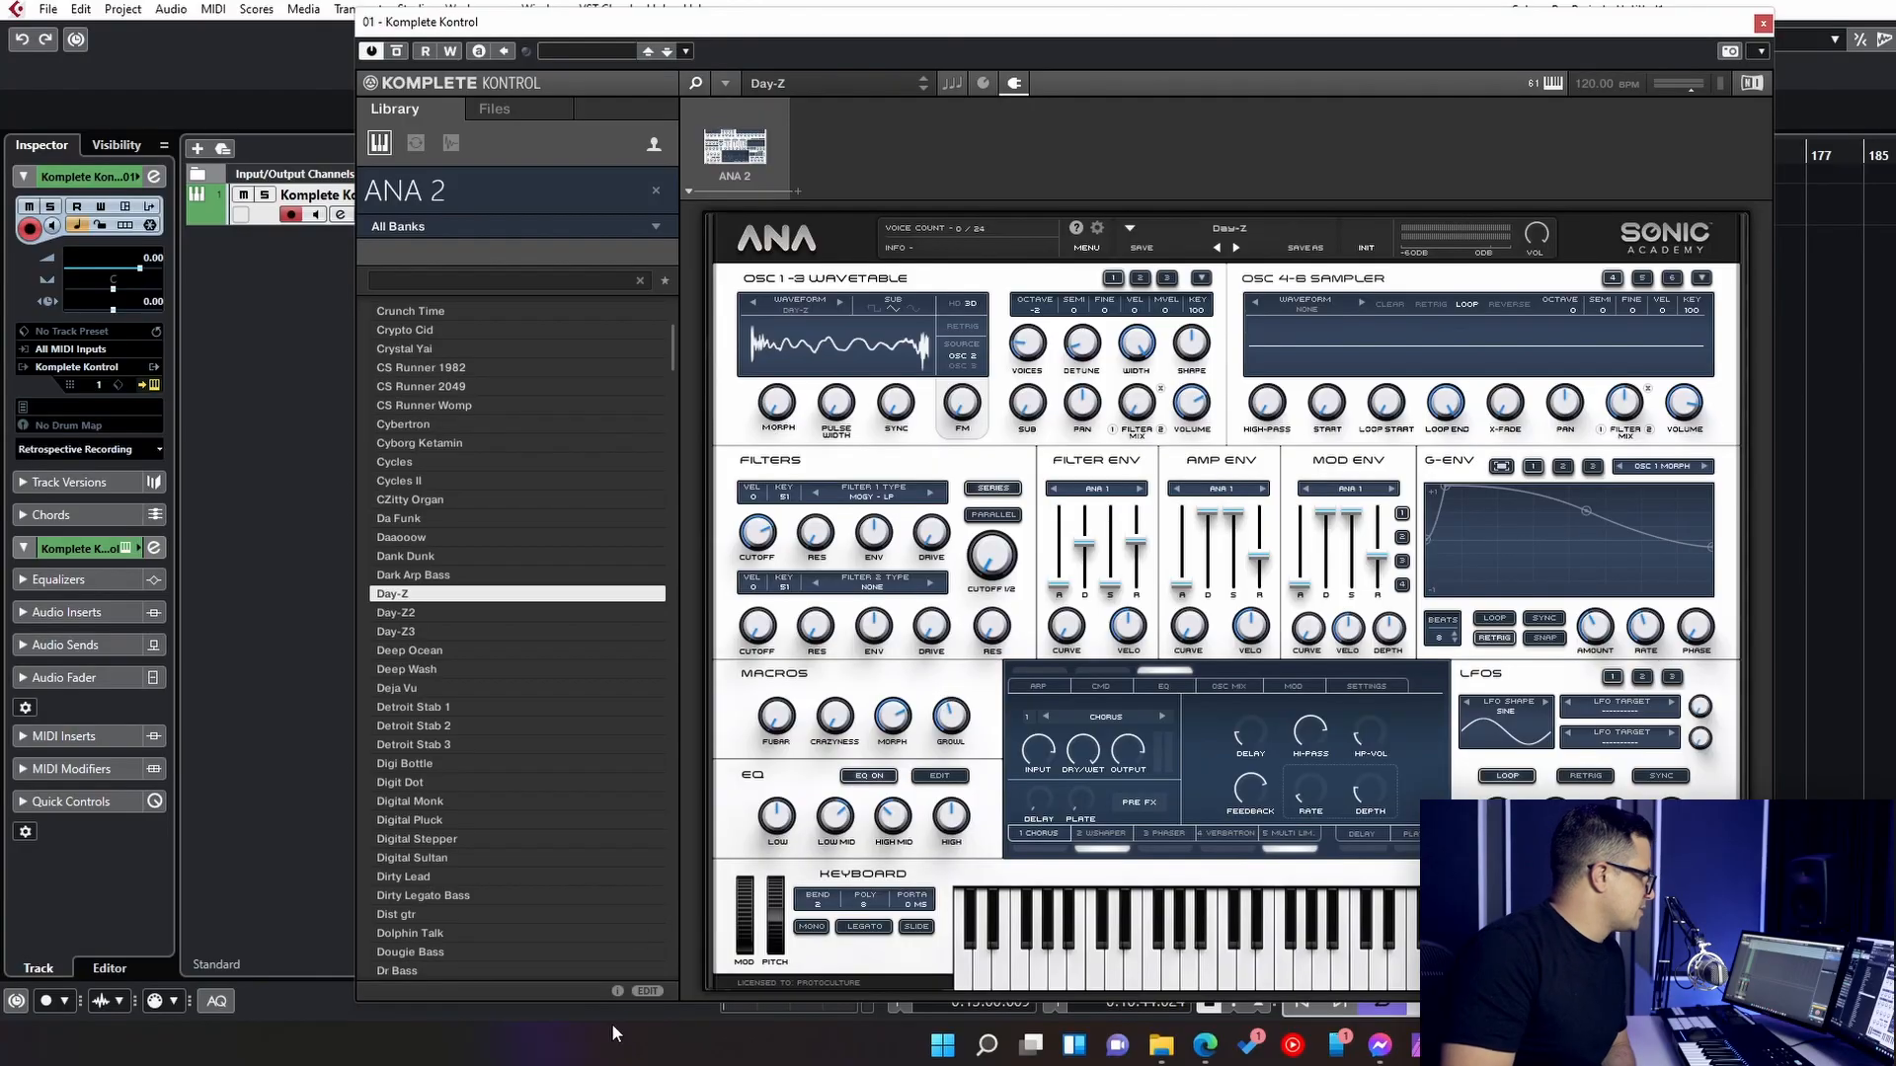
- Examine the general, types, characteristics and properties metadata of the Day-Z preset
{"action": "left_click", "coordinate": [648, 991]}
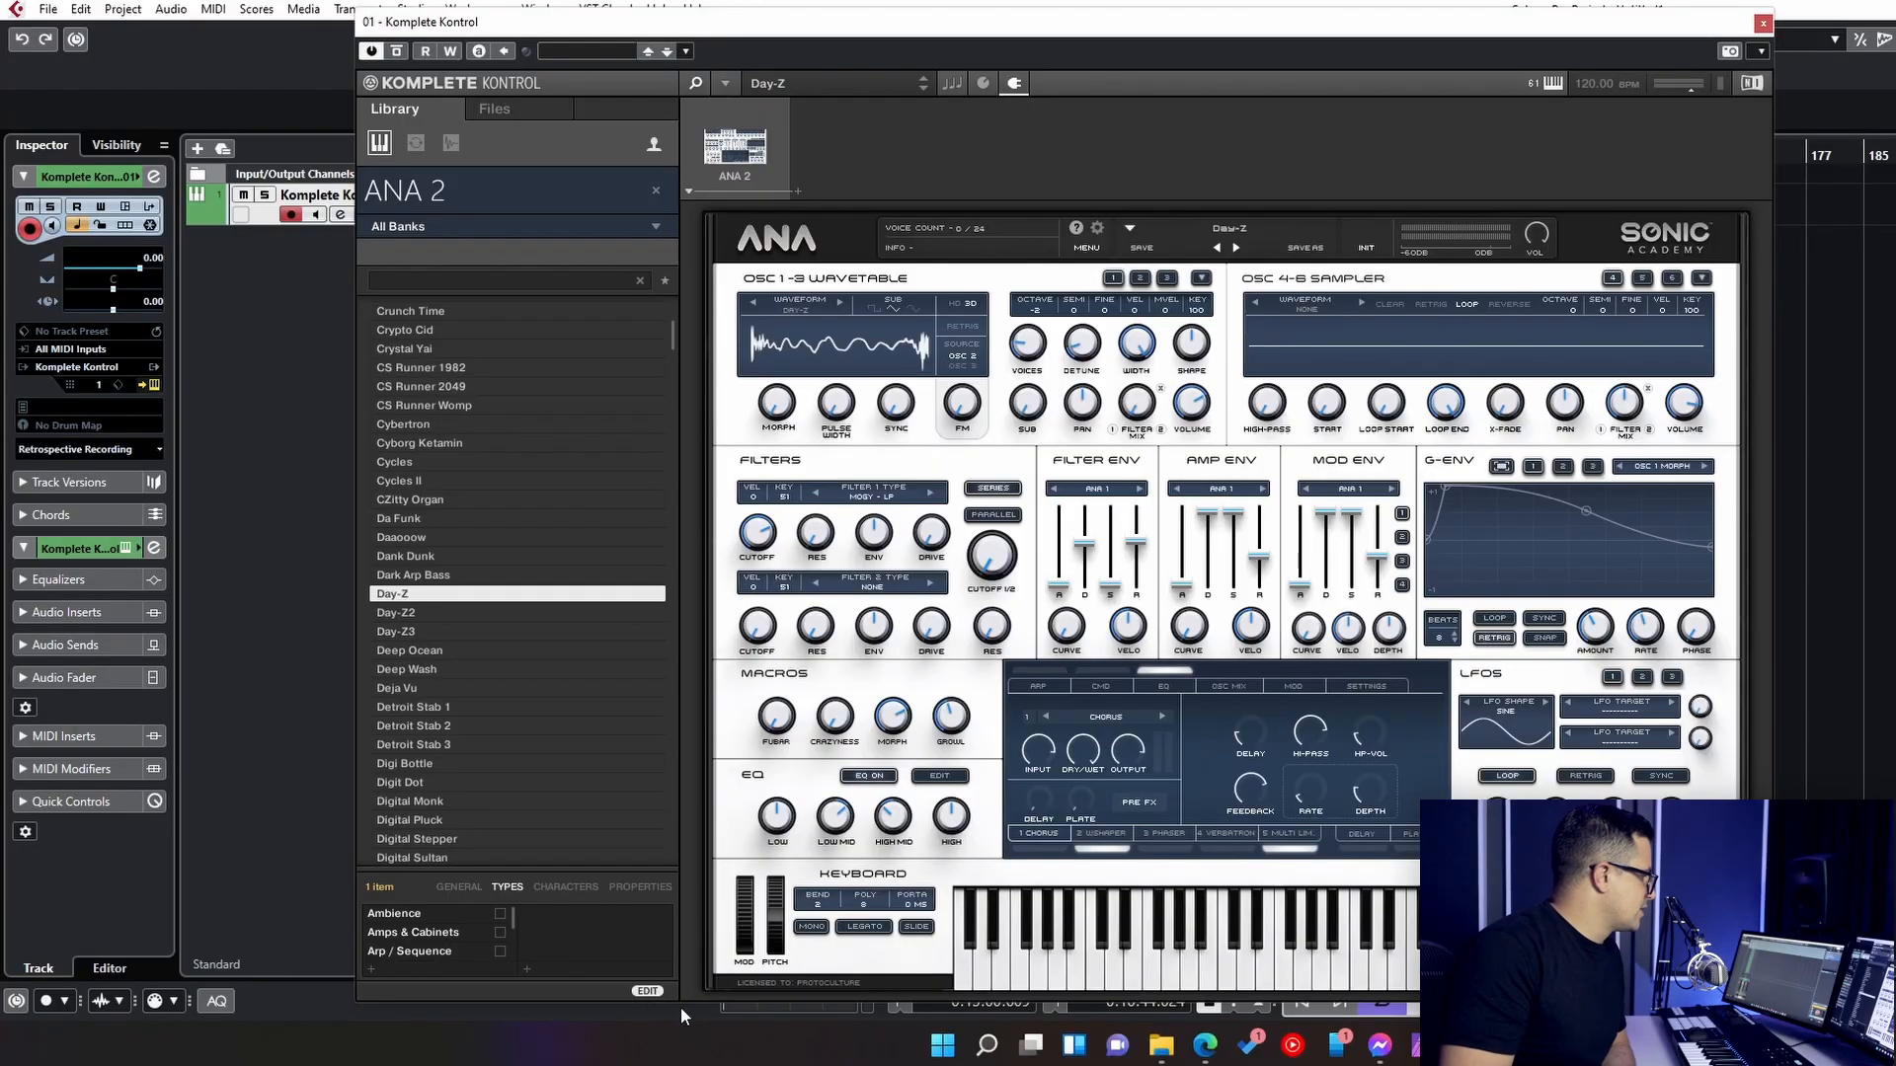
{"action": "left_click", "coordinate": [456, 888]}
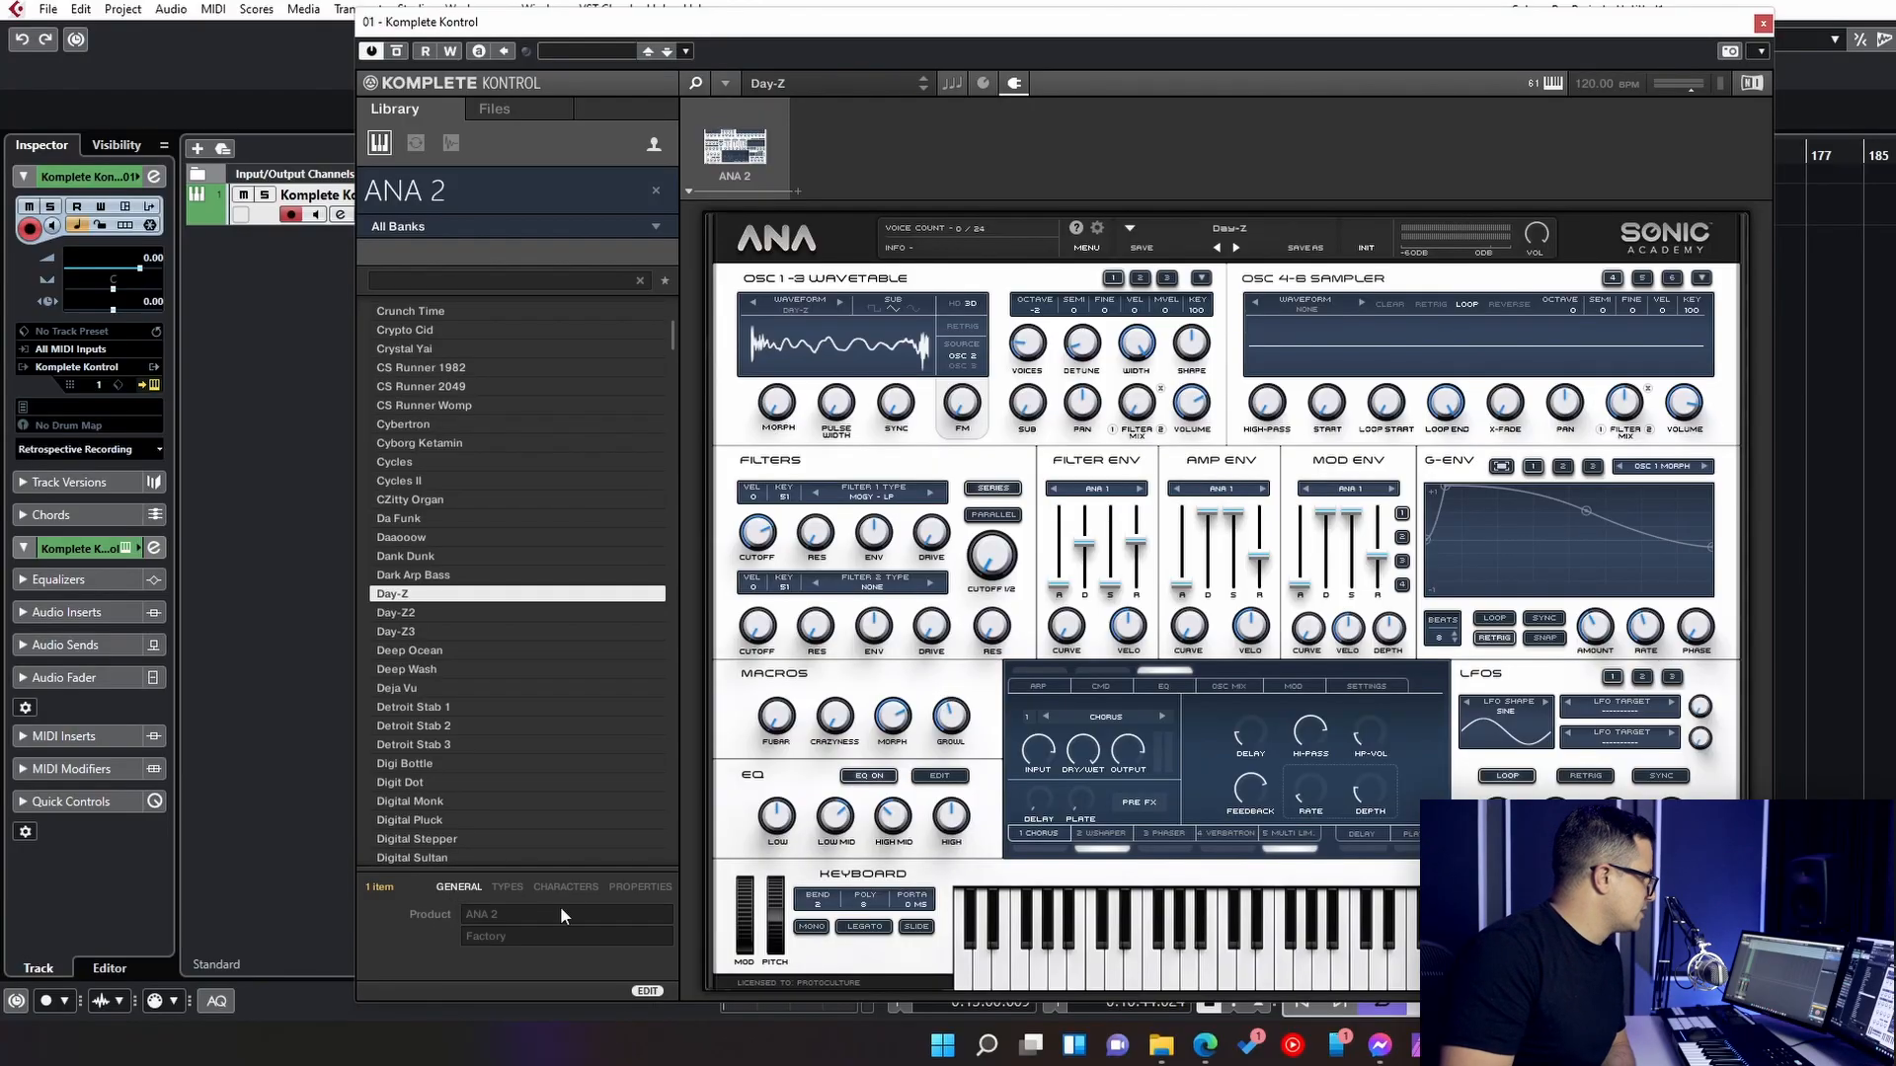
{"action": "left_click", "coordinate": [504, 883]}
{"action": "scroll", "coordinate": [446, 933], "scroll_direction": "up", "scroll_amount": 1}
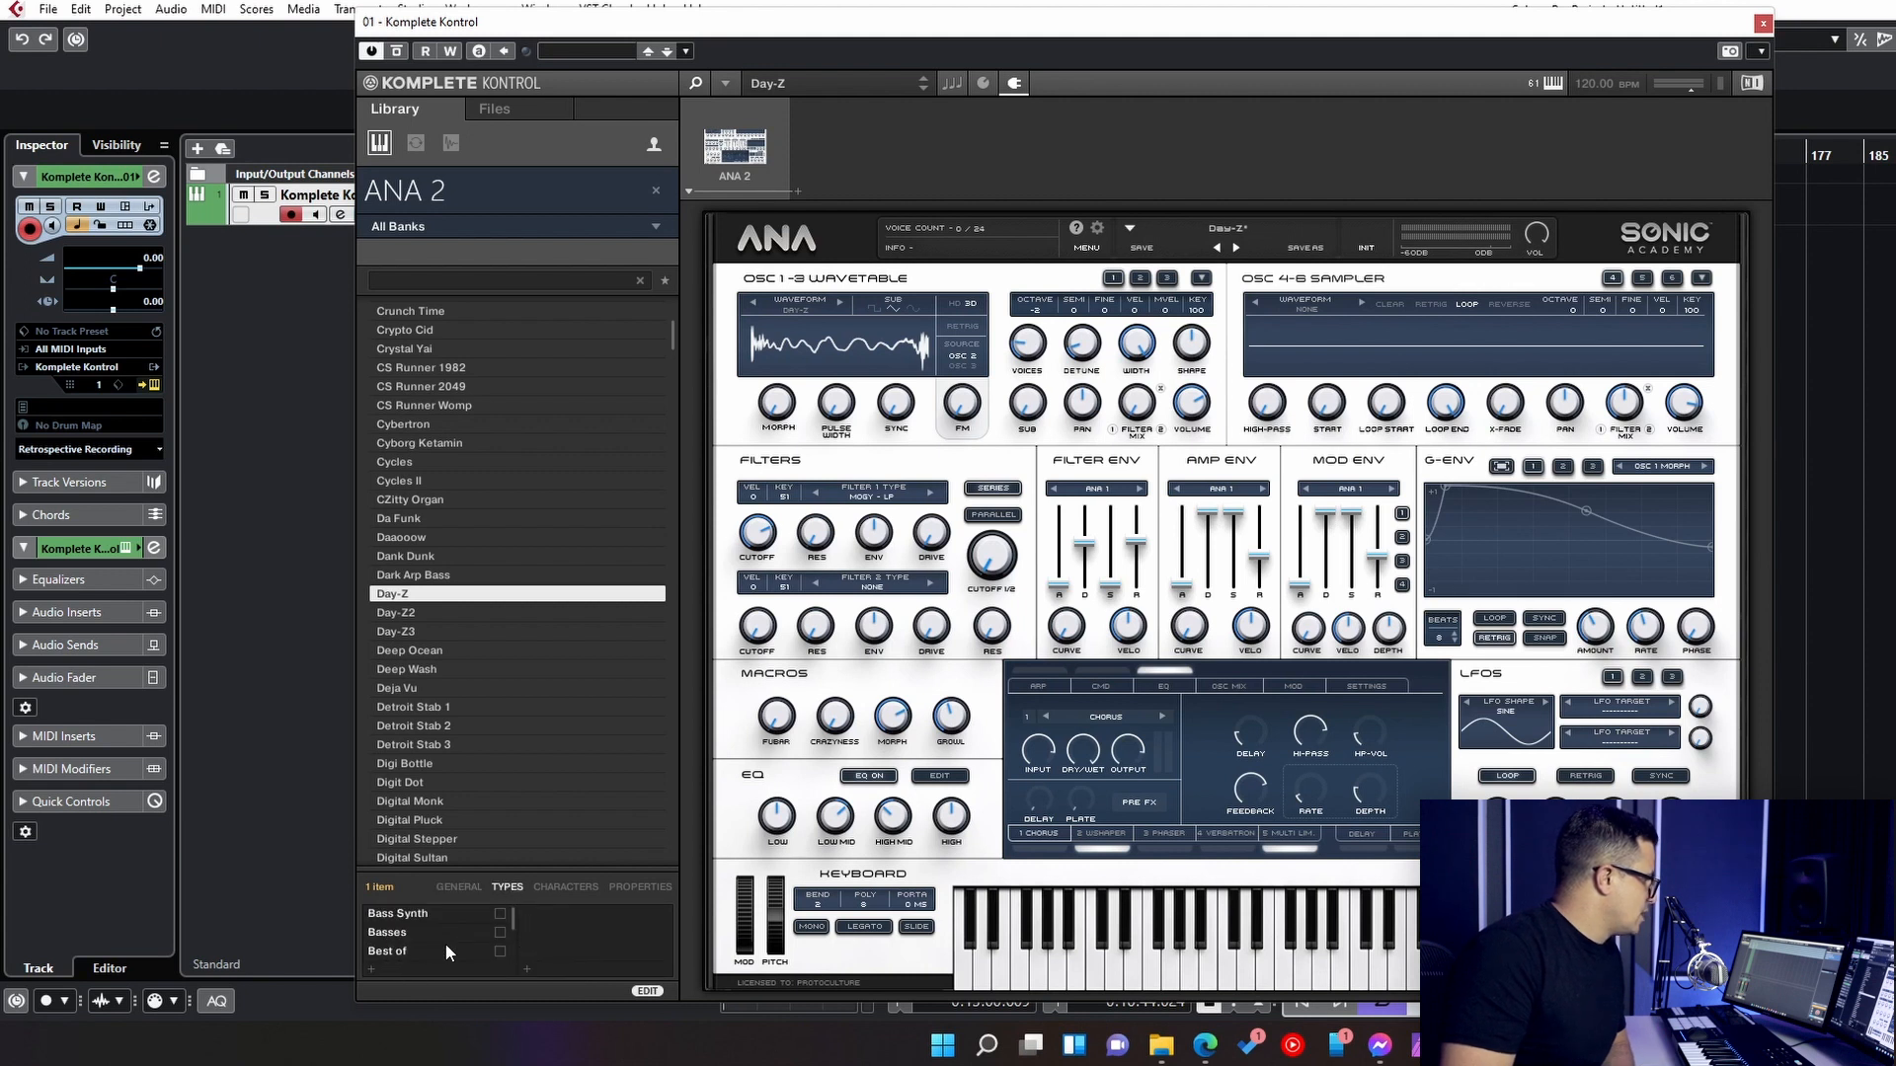
{"action": "scroll", "coordinate": [494, 943], "scroll_direction": "down", "scroll_amount": 1}
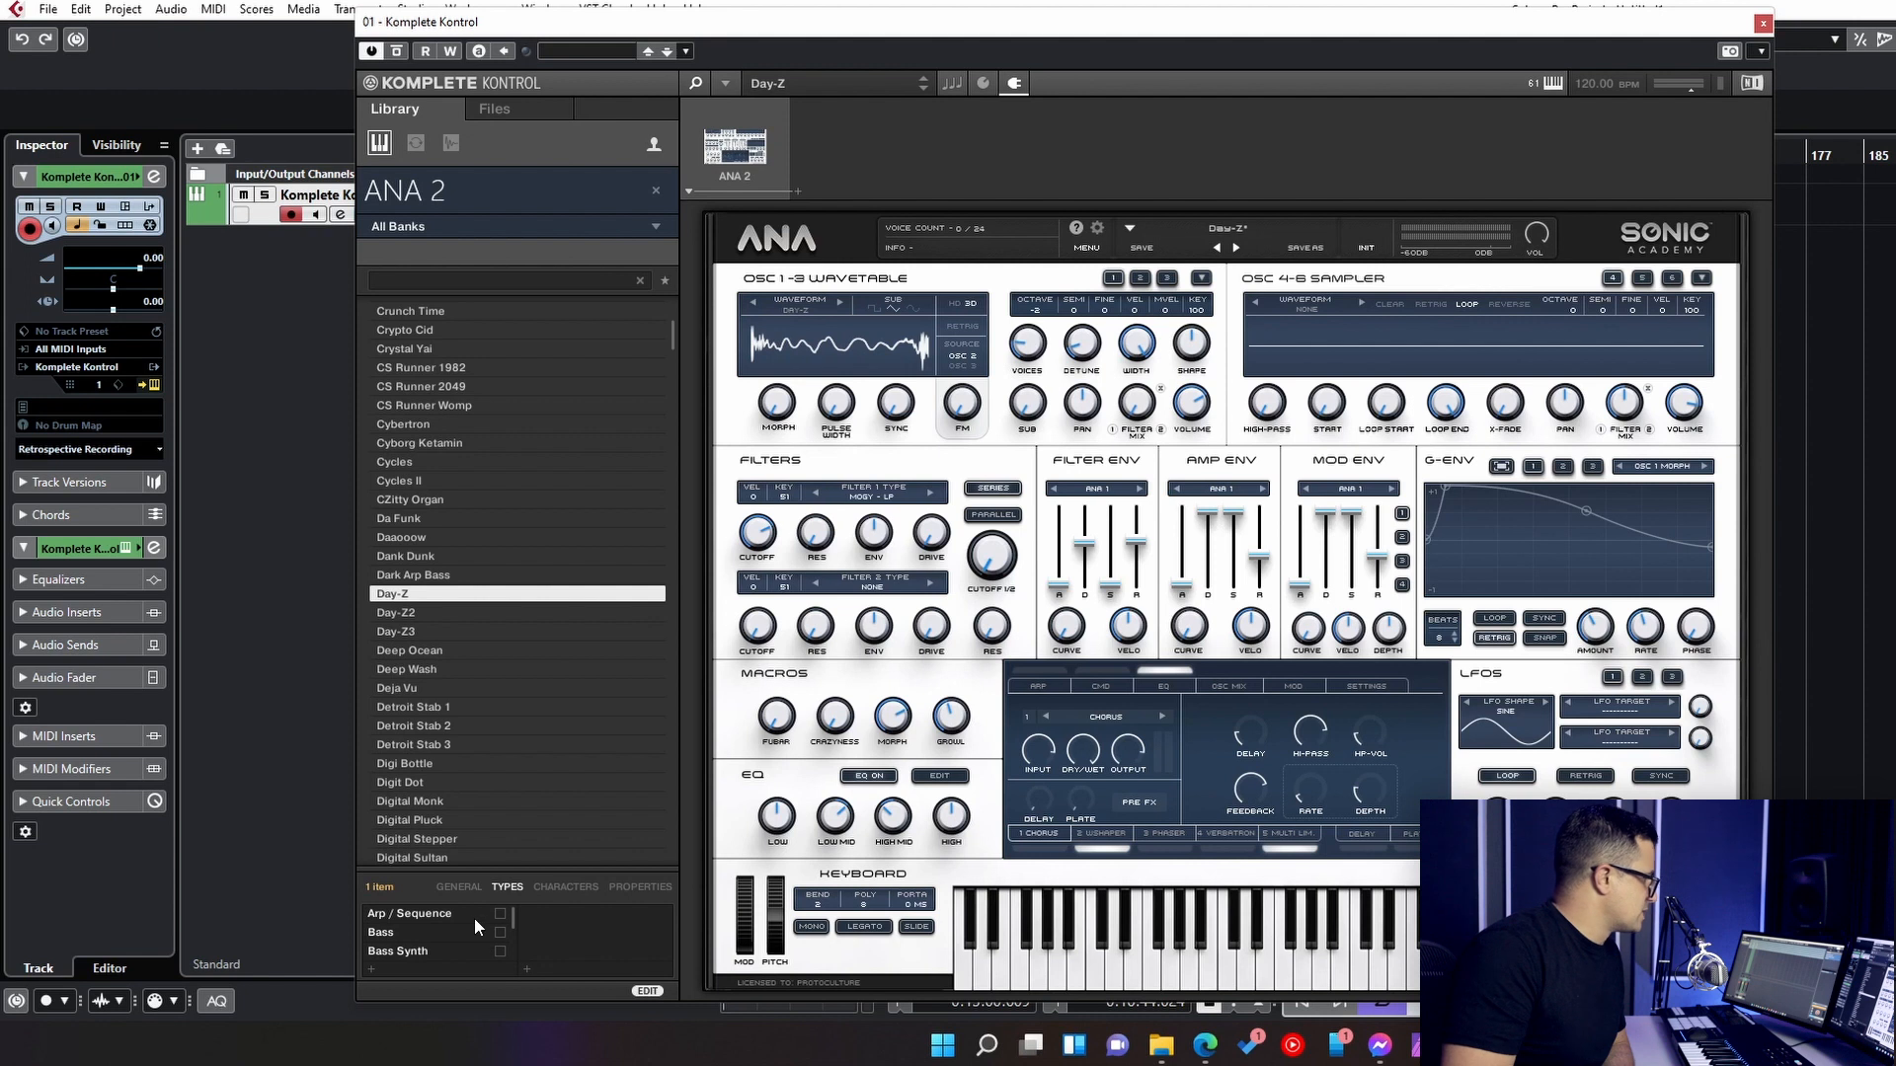
{"action": "left_click", "coordinate": [576, 885]}
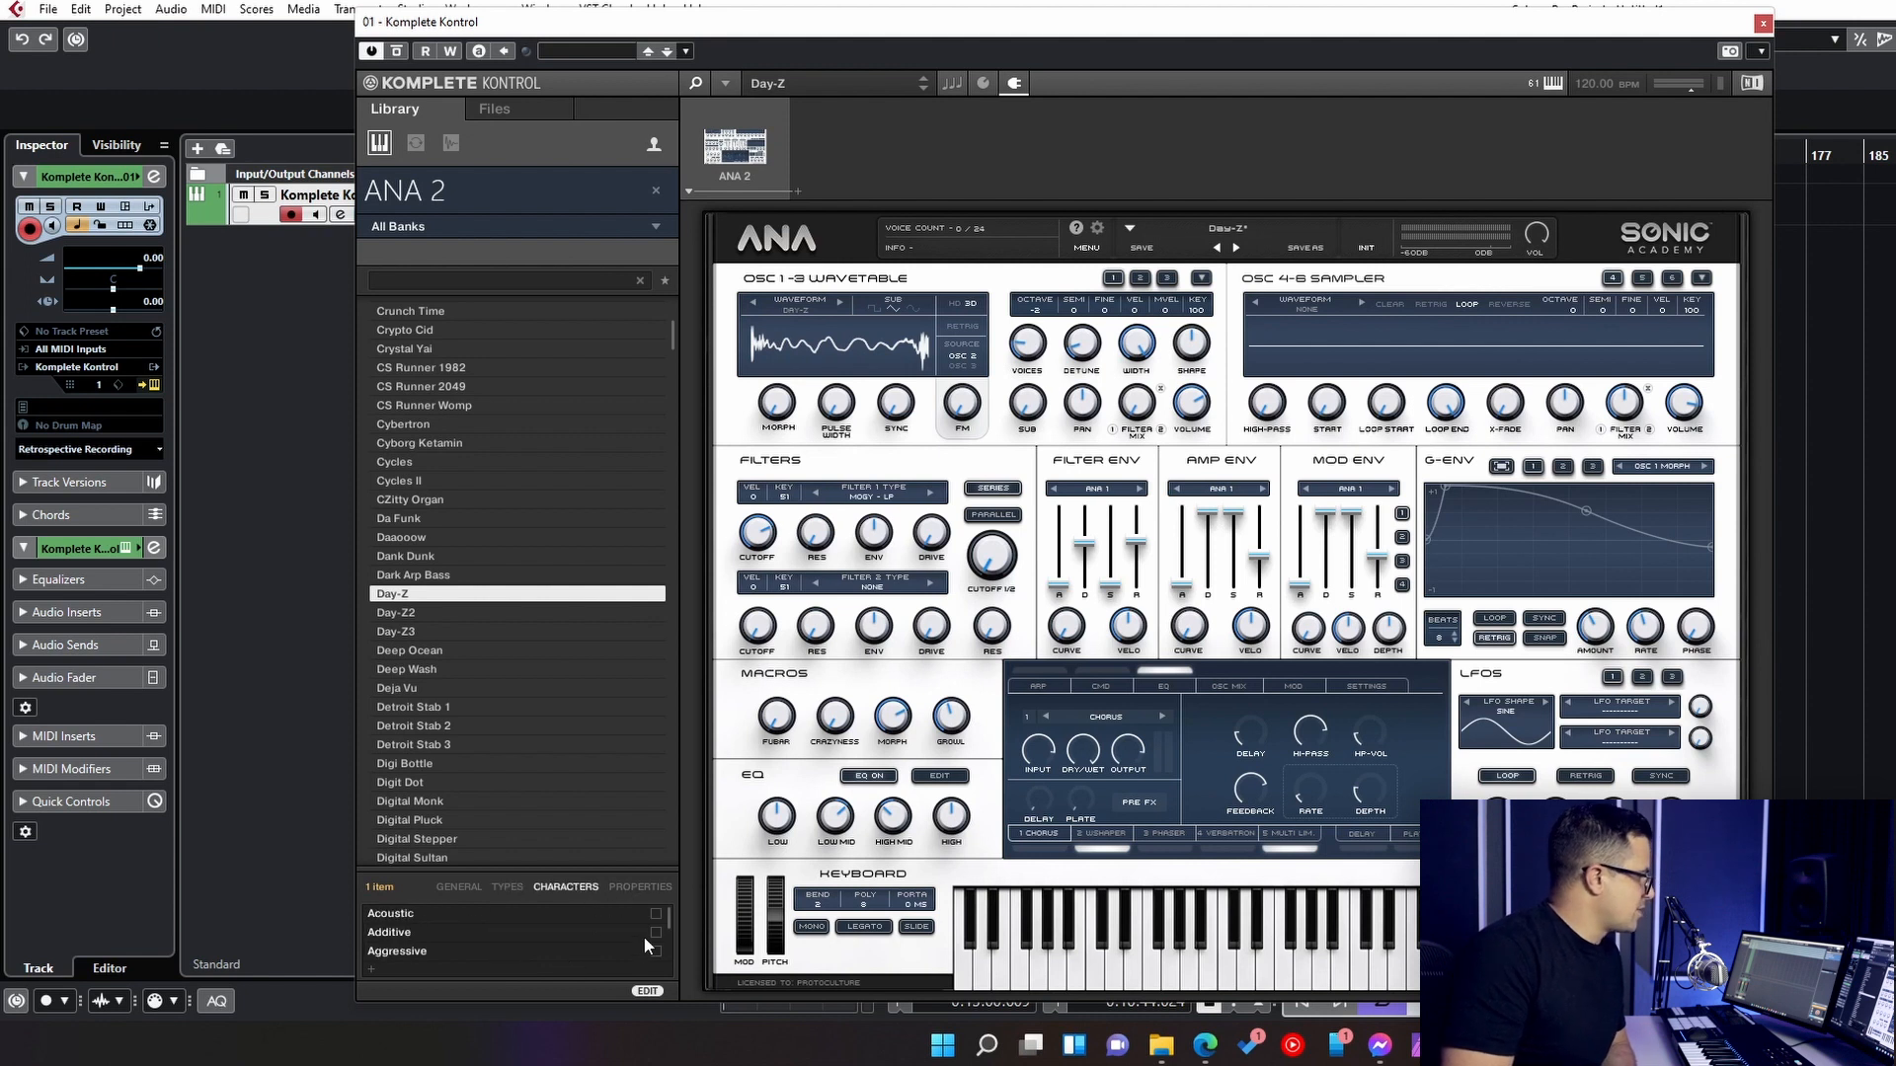
{"action": "left_click", "coordinate": [637, 886]}
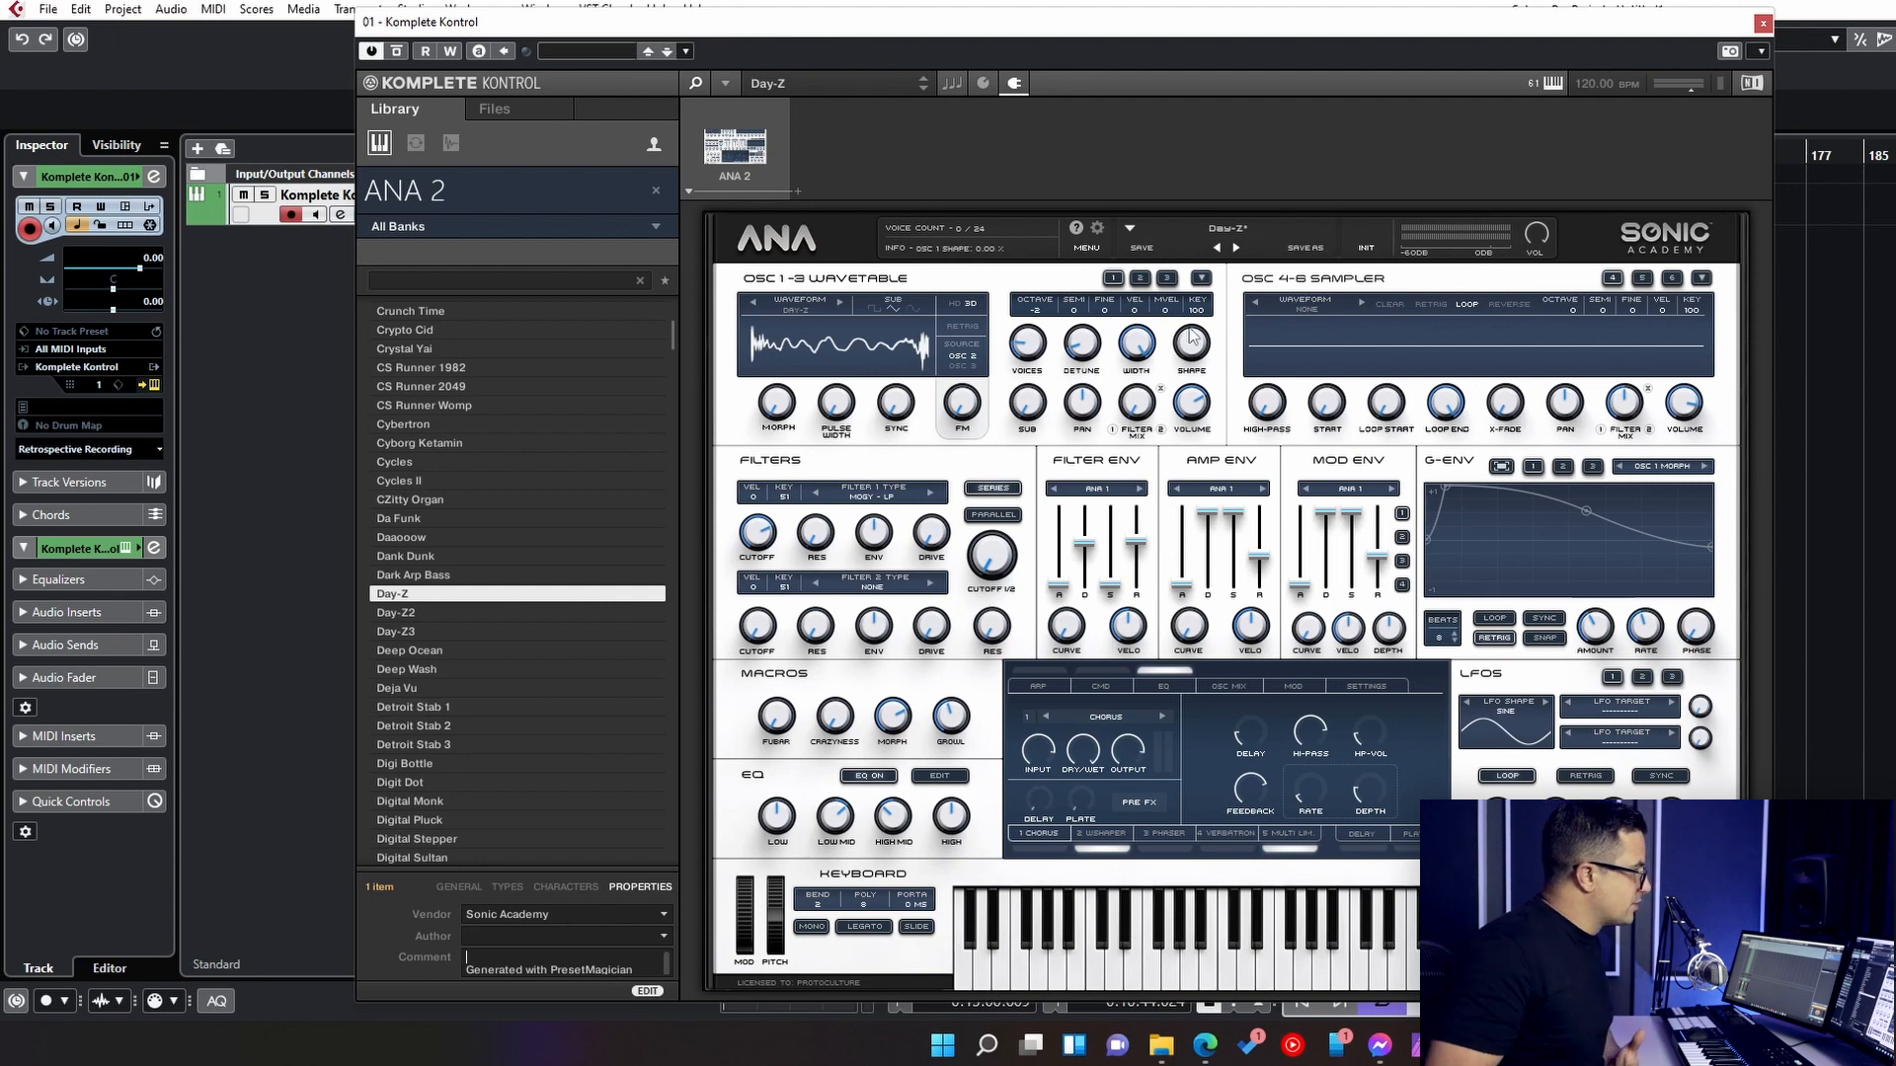
- Show ANA 2's parameter mappings and examine pages 1 to 9, returning to page 1
{"action": "left_click", "coordinate": [982, 85]}
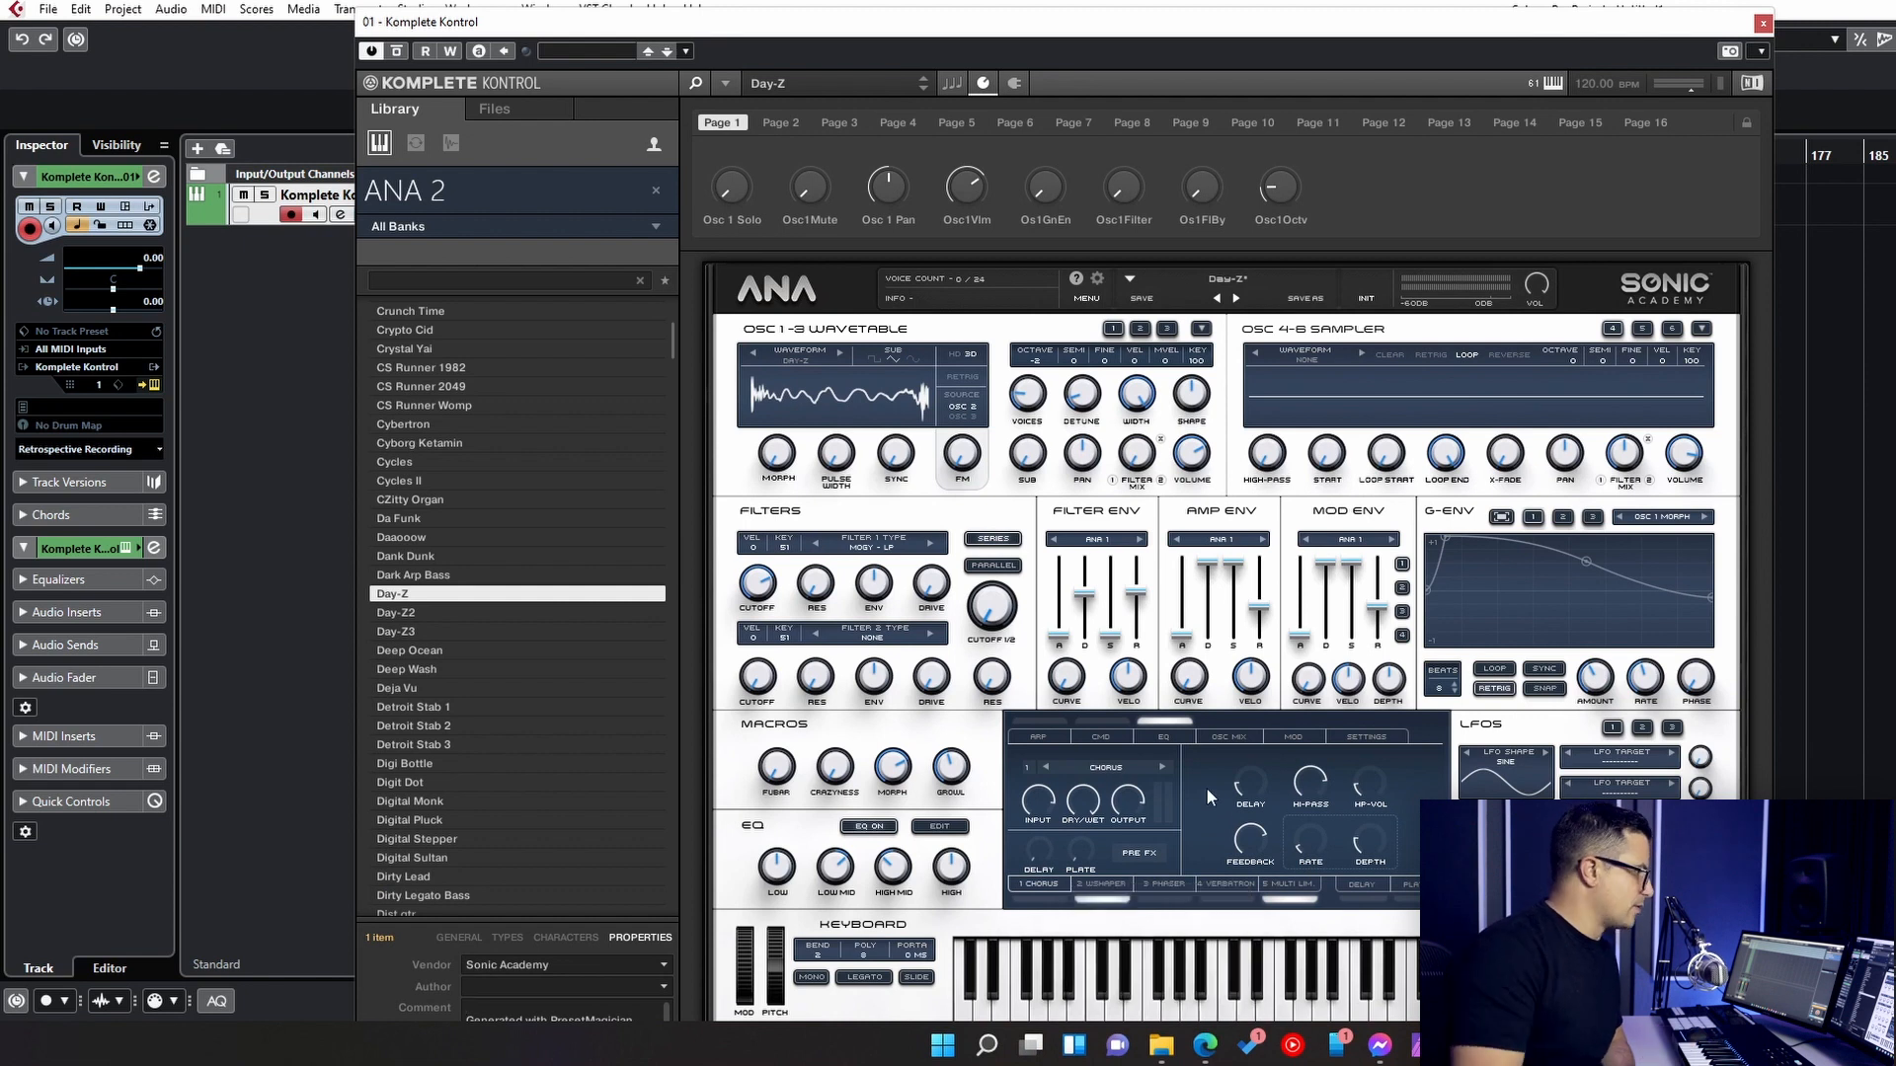
{"action": "left_click", "coordinate": [781, 123]}
{"action": "left_click", "coordinate": [851, 129]}
{"action": "left_click", "coordinate": [896, 124]}
{"action": "left_click", "coordinate": [955, 123]}
{"action": "left_click", "coordinate": [1014, 125]}
{"action": "left_click", "coordinate": [1077, 120]}
{"action": "left_click", "coordinate": [1136, 120]}
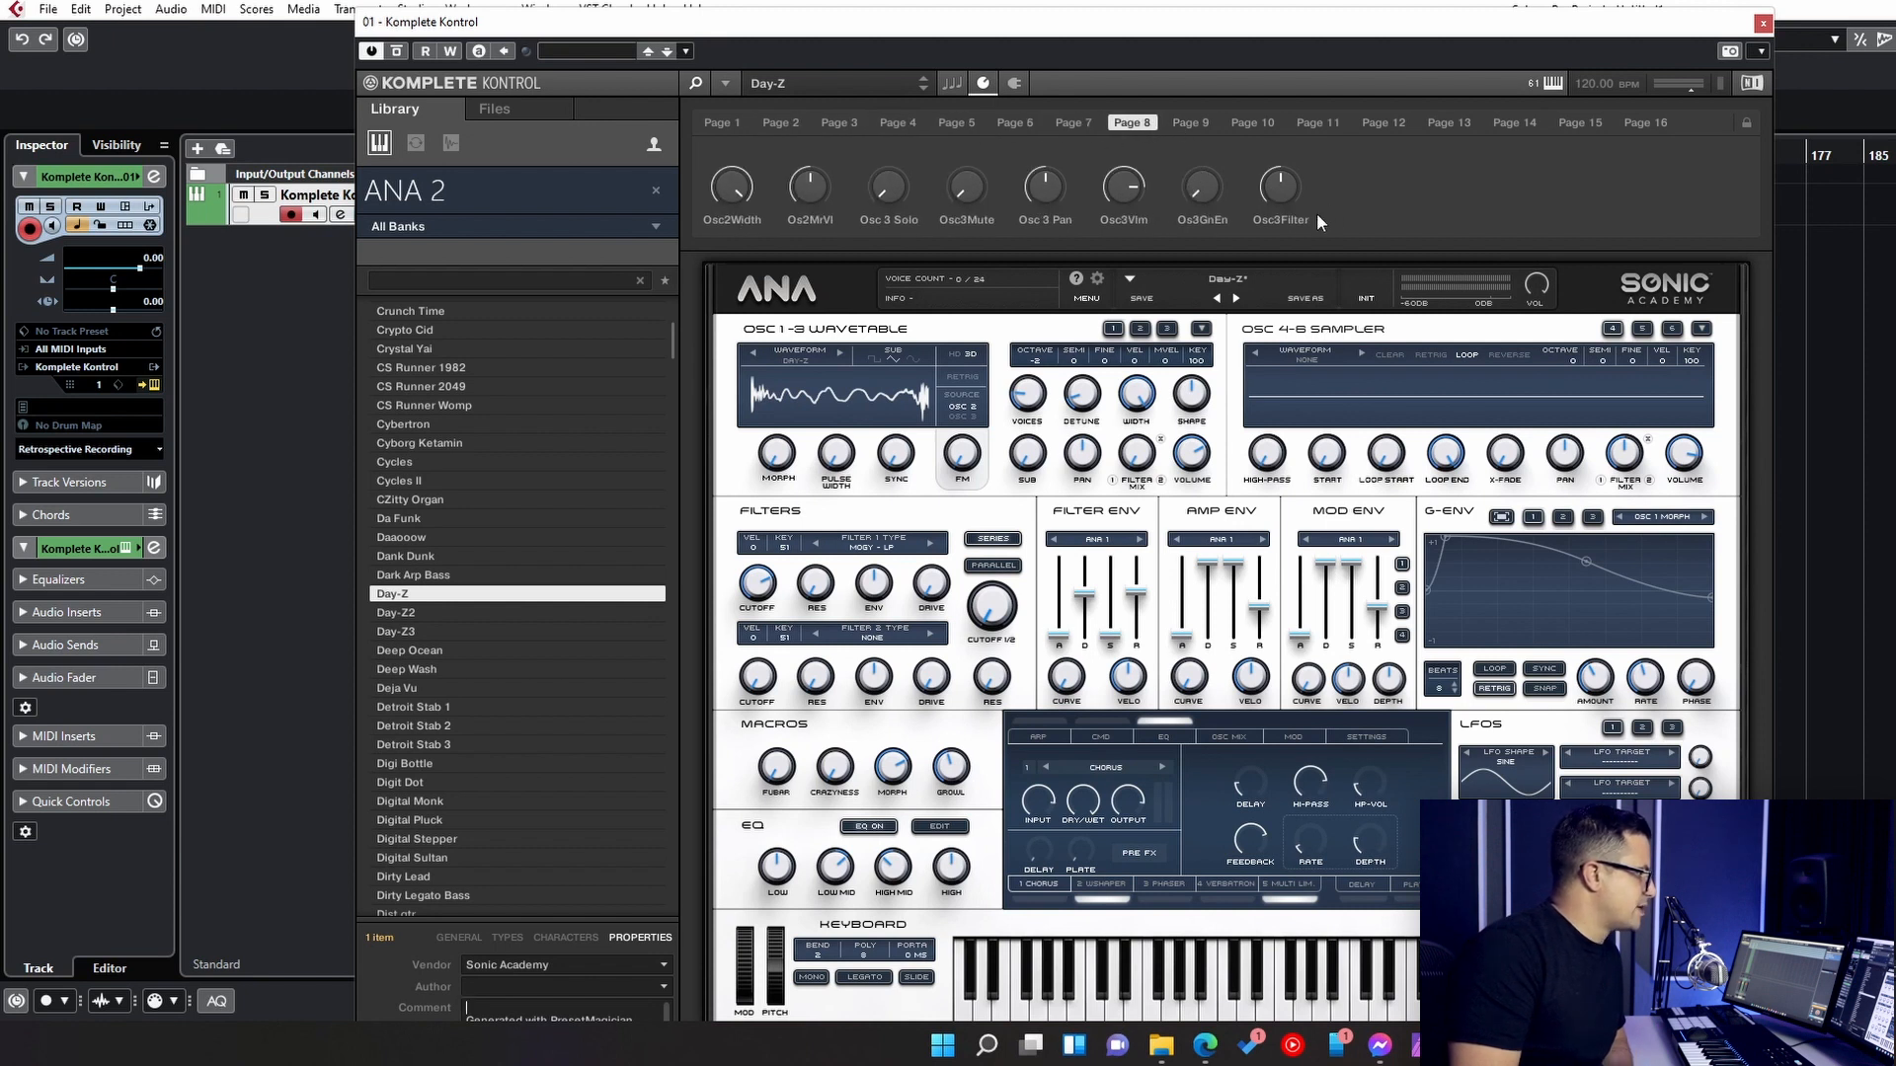
{"action": "left_click", "coordinate": [1194, 124]}
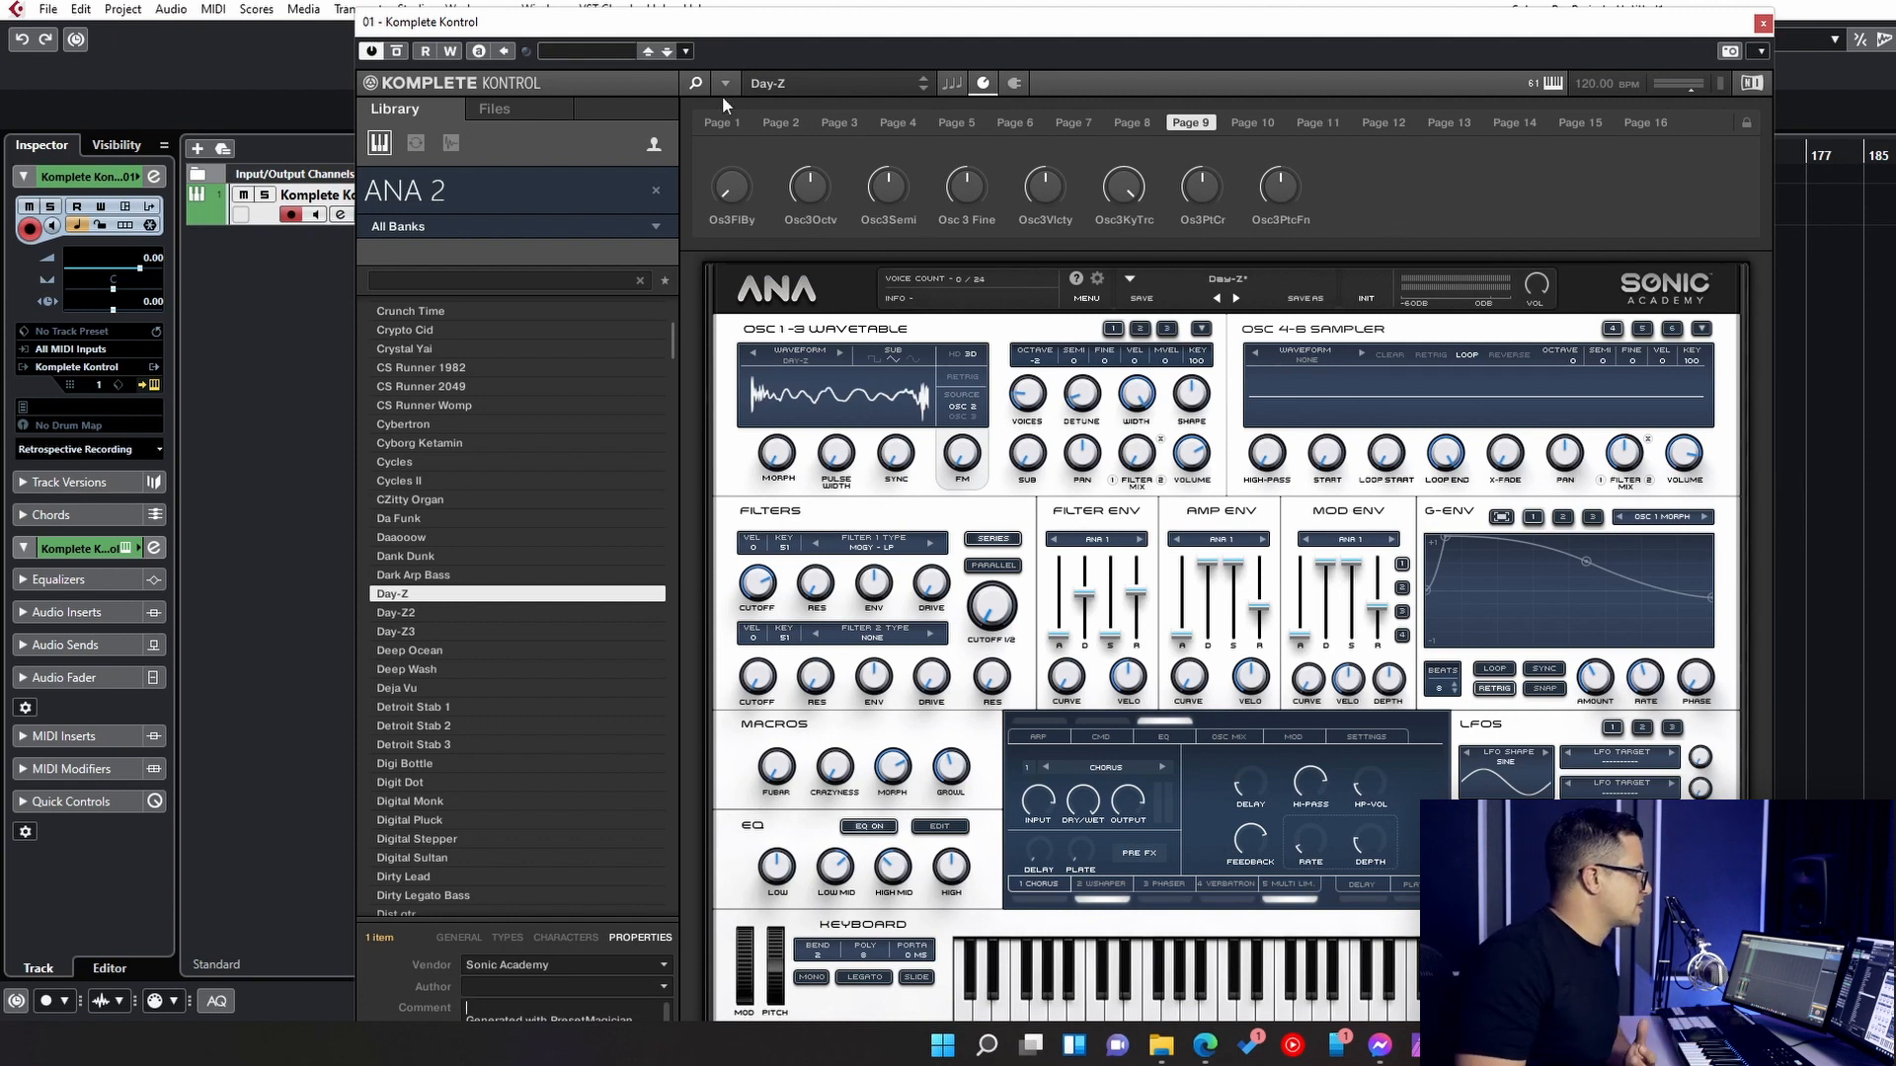
{"action": "left_click", "coordinate": [720, 122]}
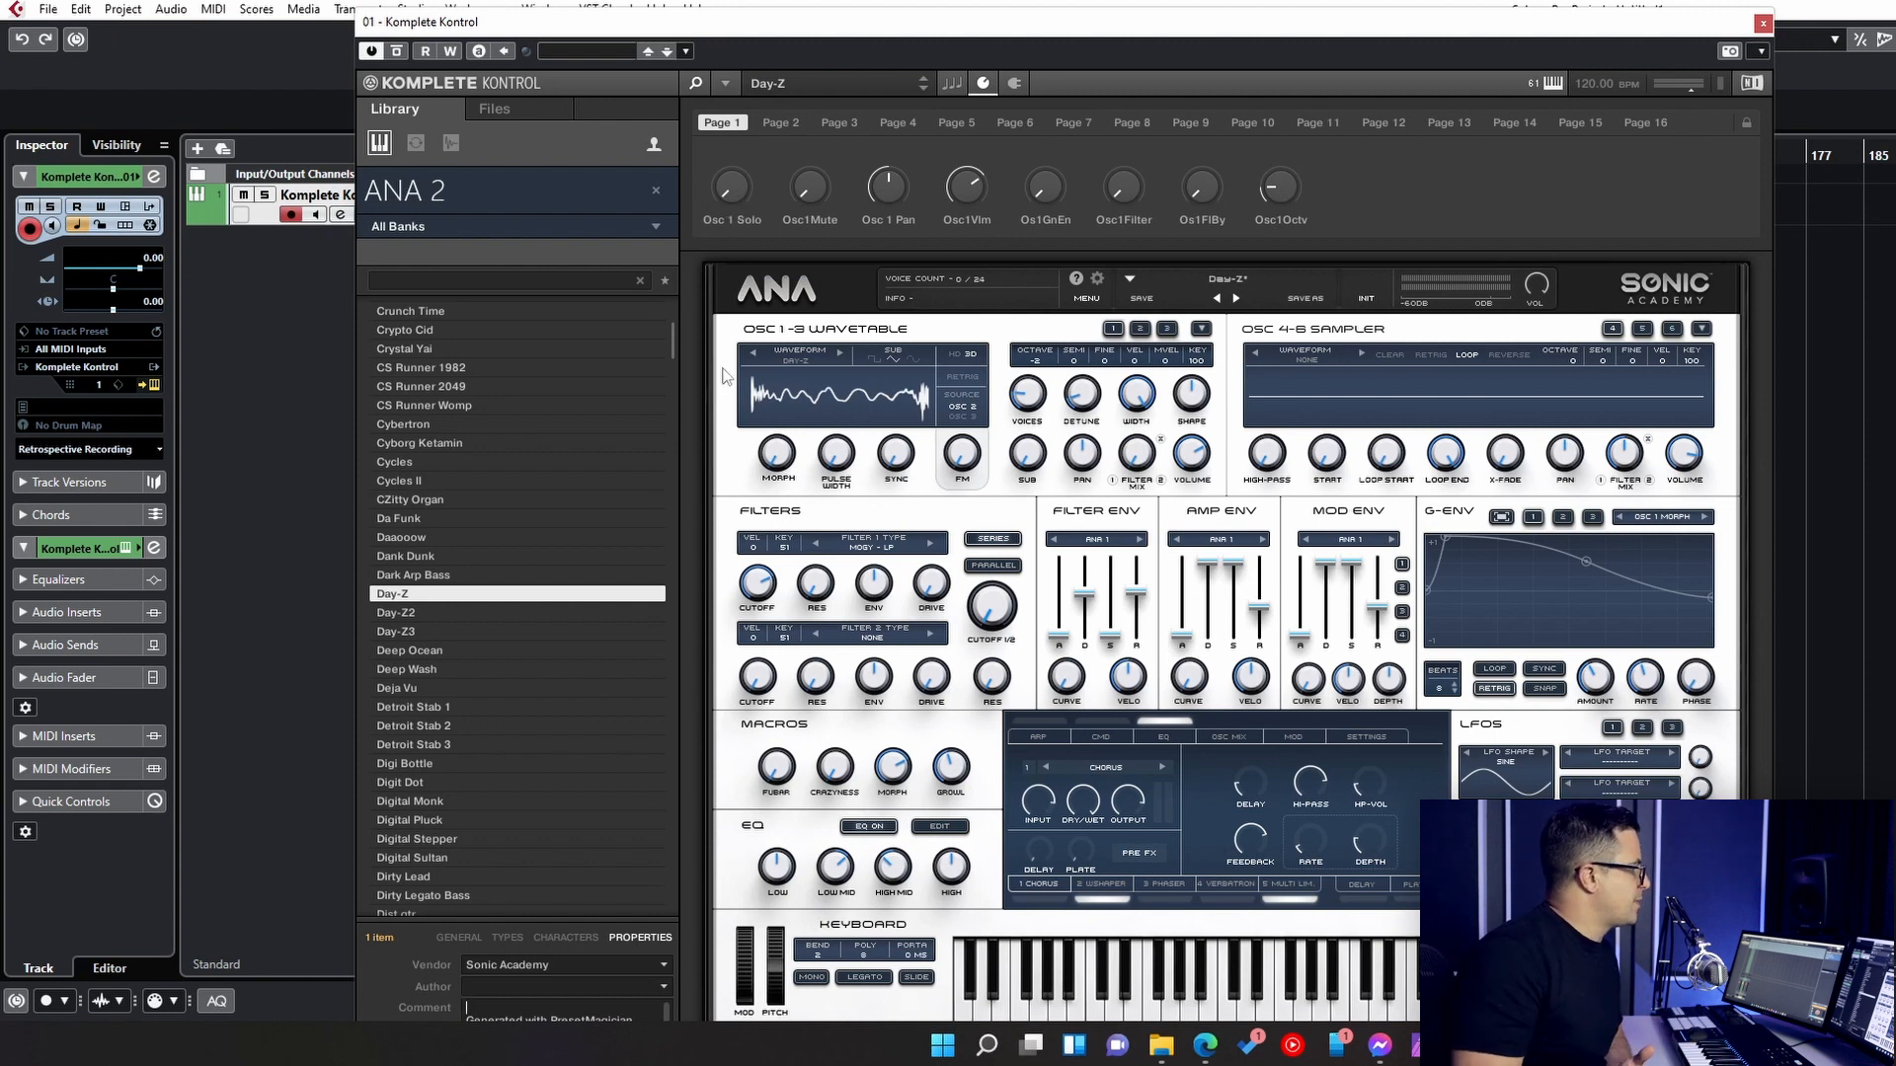
- Map ANA 2's filter master cutoff to the first control on page 1 and label it "Cutoff Mast"
{"action": "left_click", "coordinate": [1745, 122]}
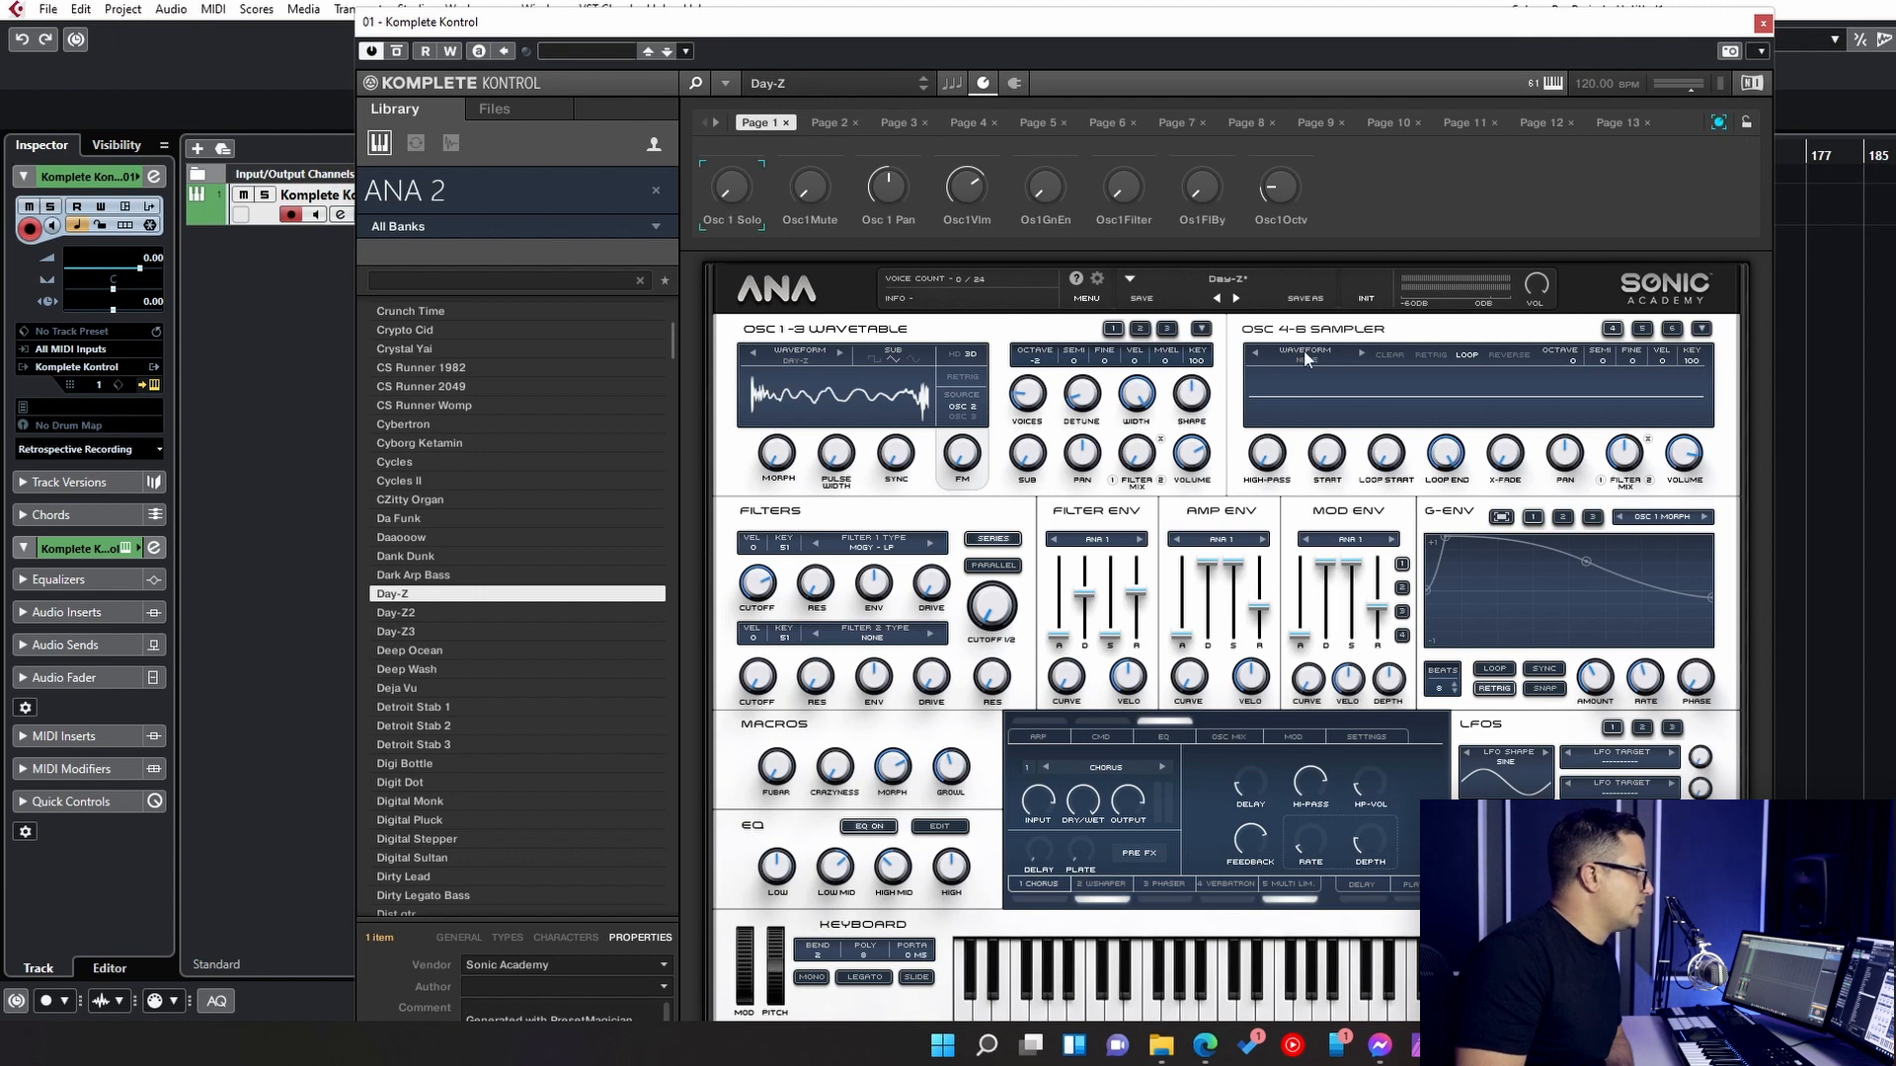
{"action": "left_click", "coordinate": [992, 607]}
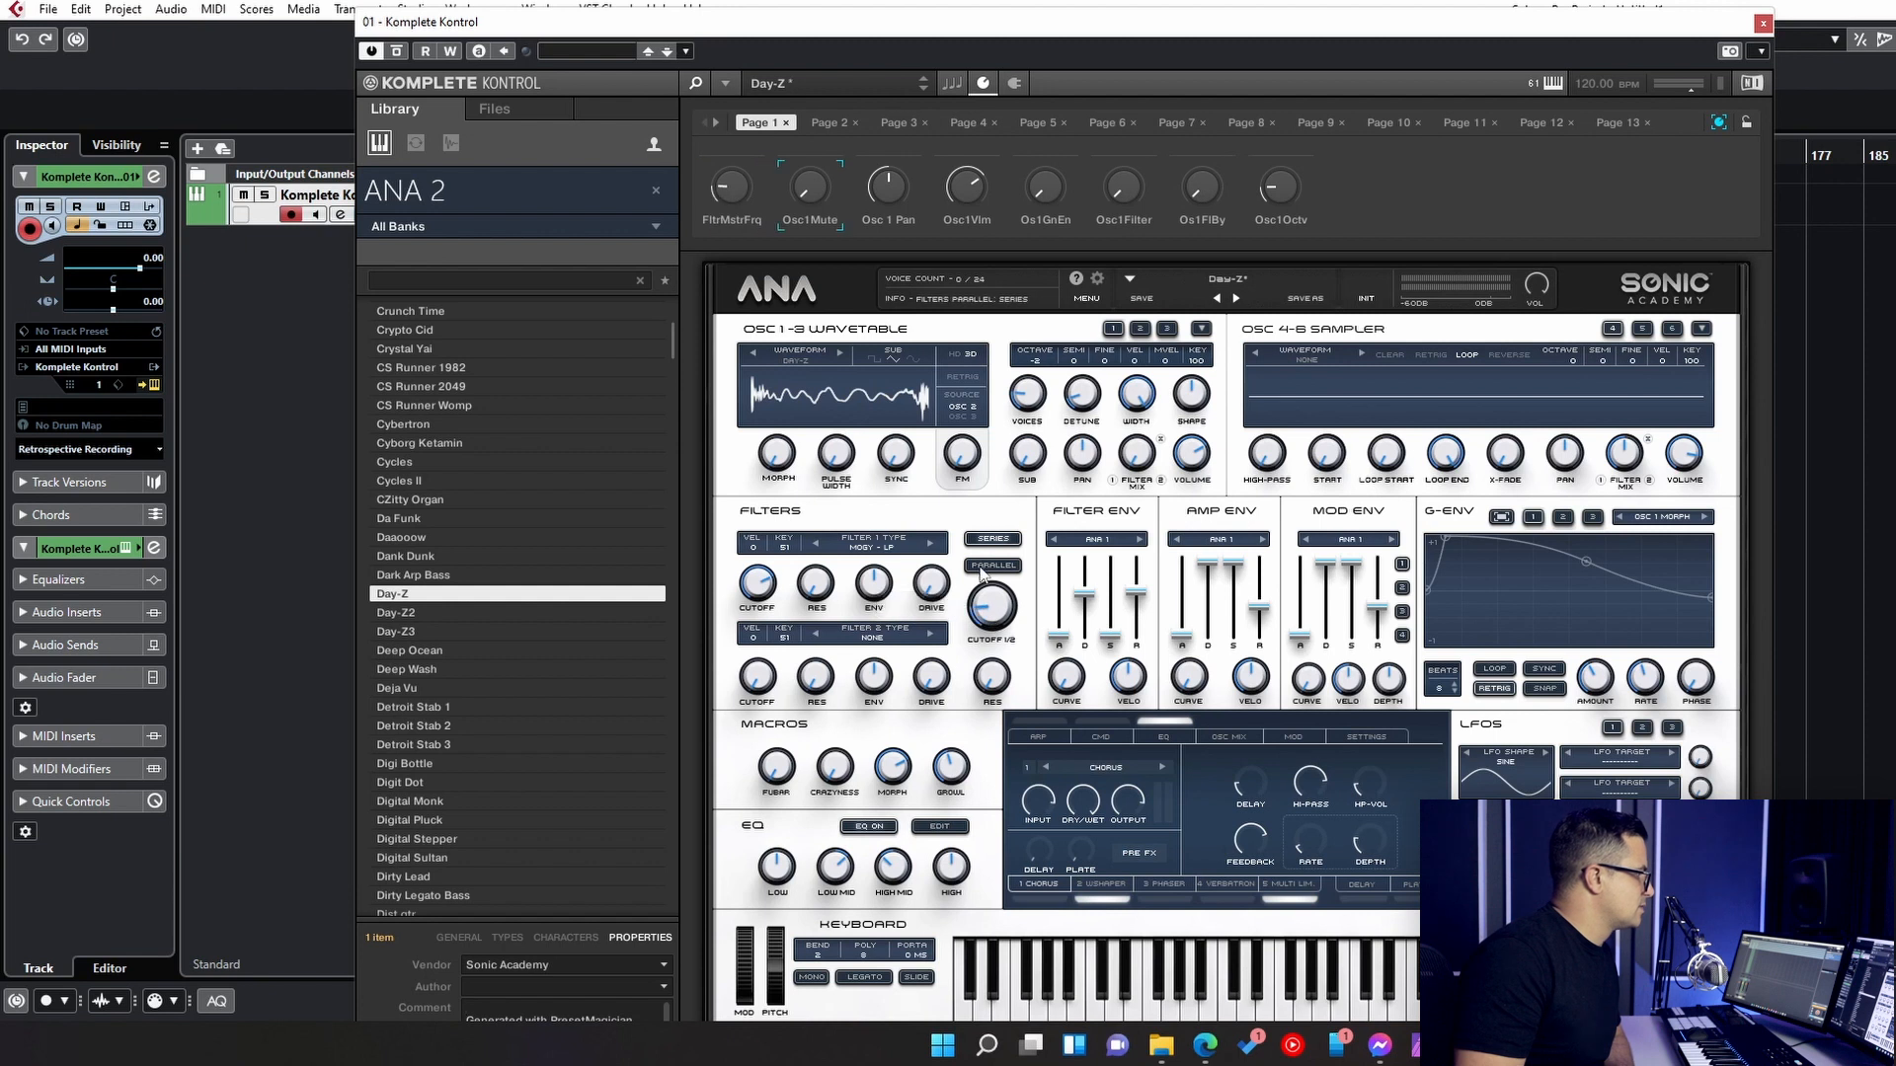
{"action": "left_click", "coordinate": [739, 216]}
{"action": "type", "text": "Cutoff Mast"}
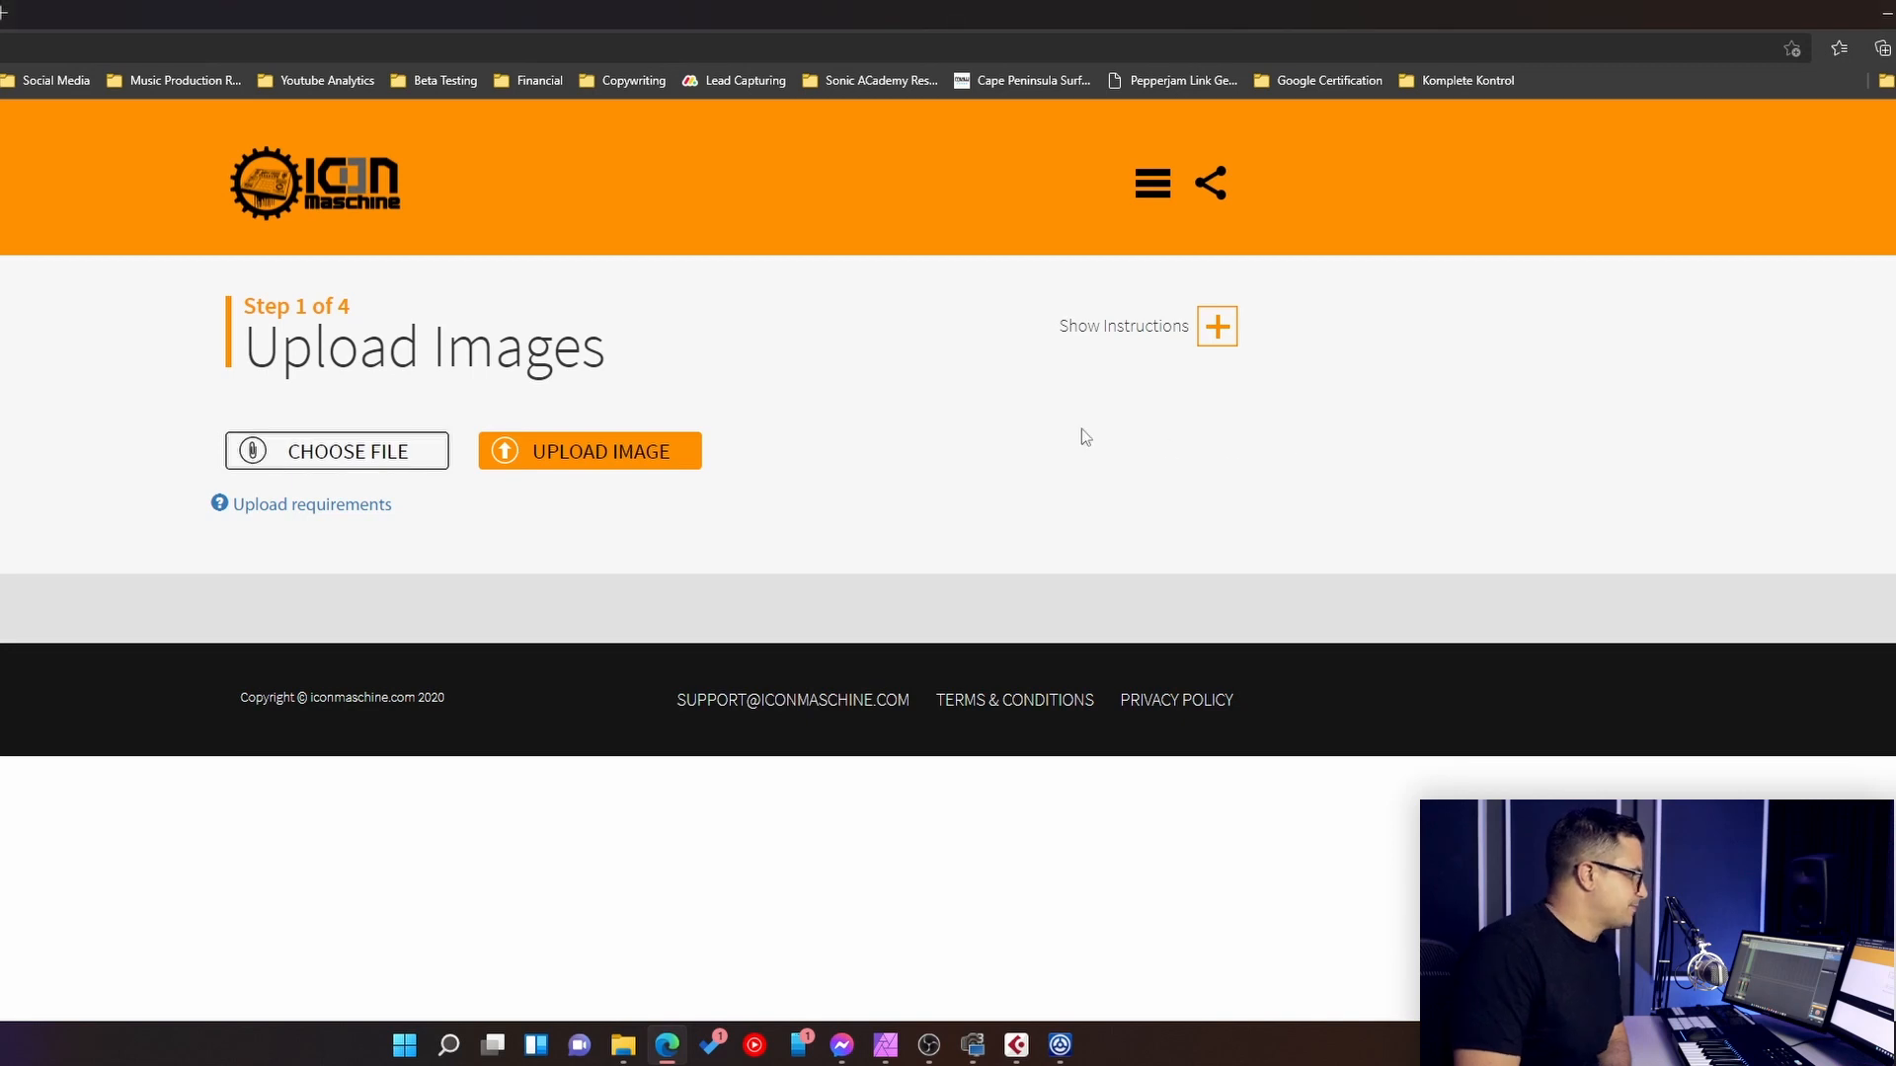
- On the Icon Maschine website, upload 28_Ultimate_Drumscomplete_800x800.jpg and select it to build a custom image kit
{"action": "left_click", "coordinate": [568, 463]}
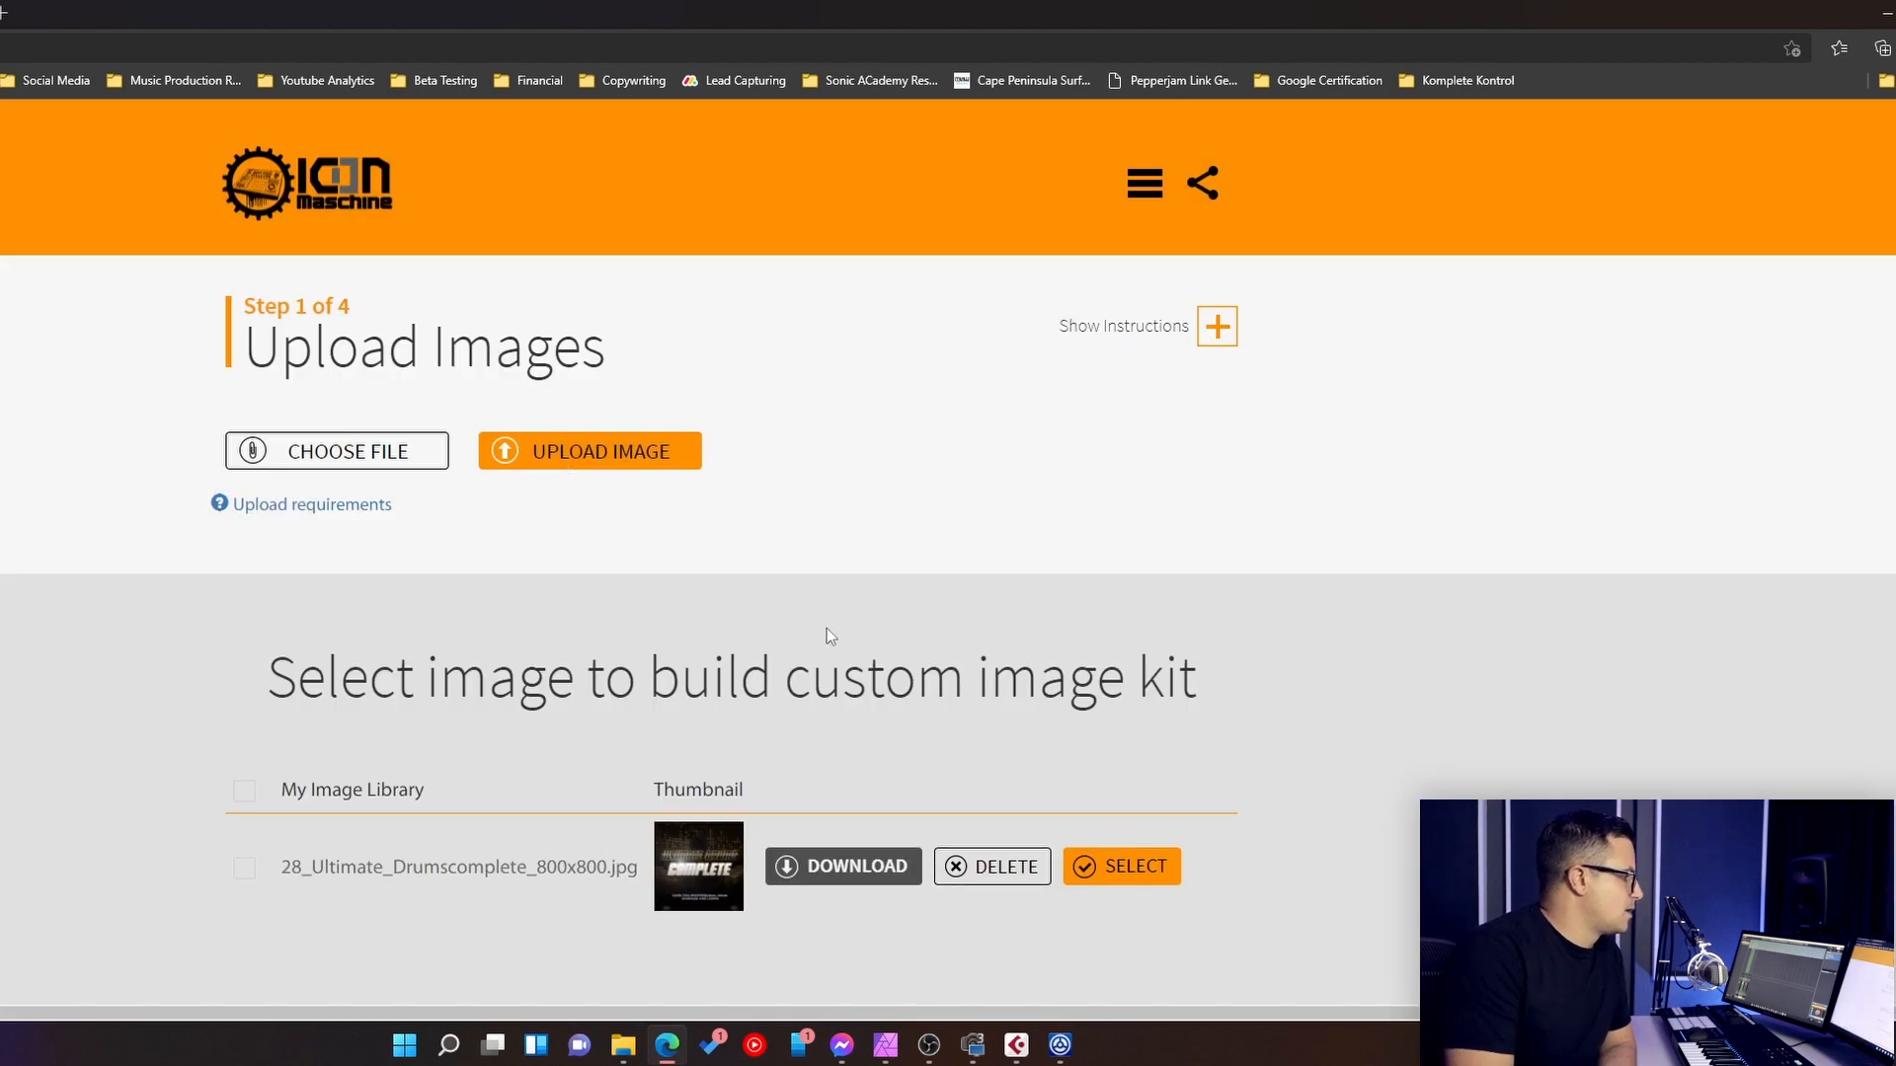
{"action": "scroll", "coordinate": [827, 628], "scroll_direction": "down", "scroll_amount": 1}
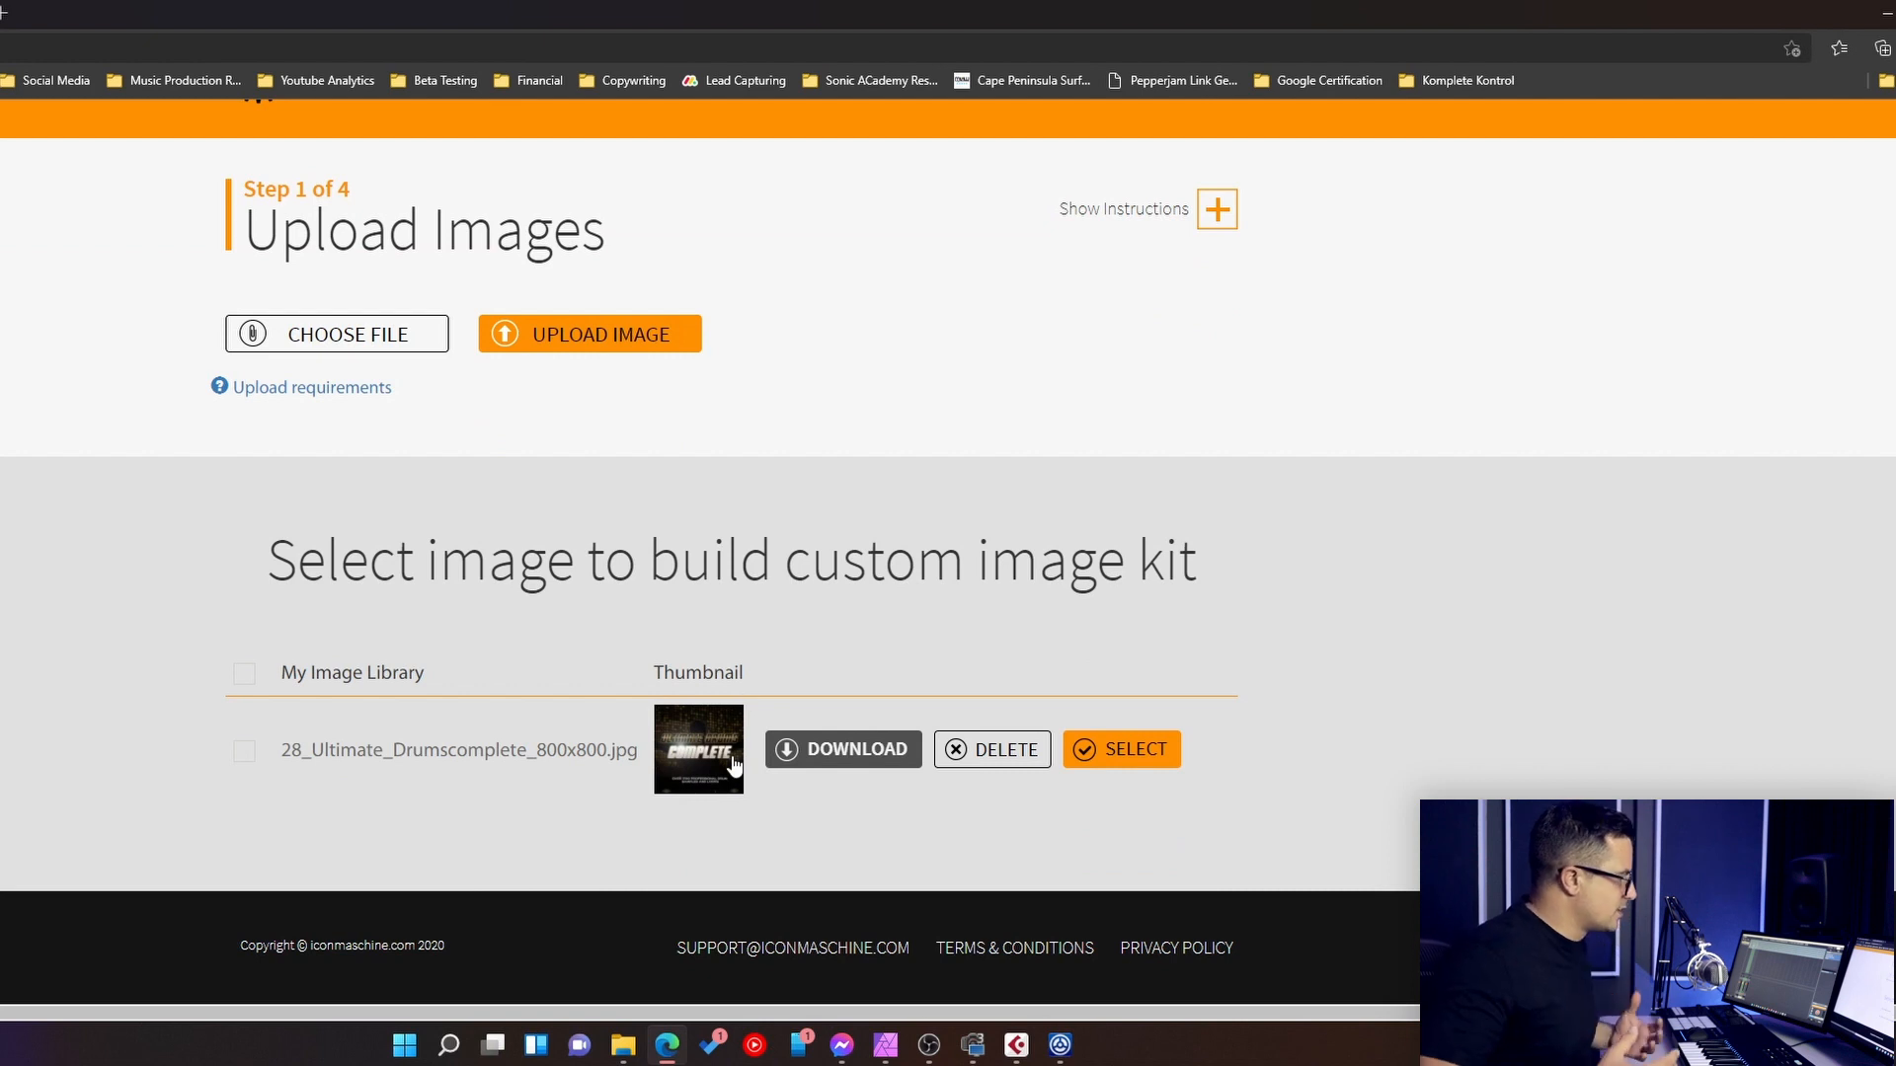
{"action": "left_click", "coordinate": [1110, 761]}
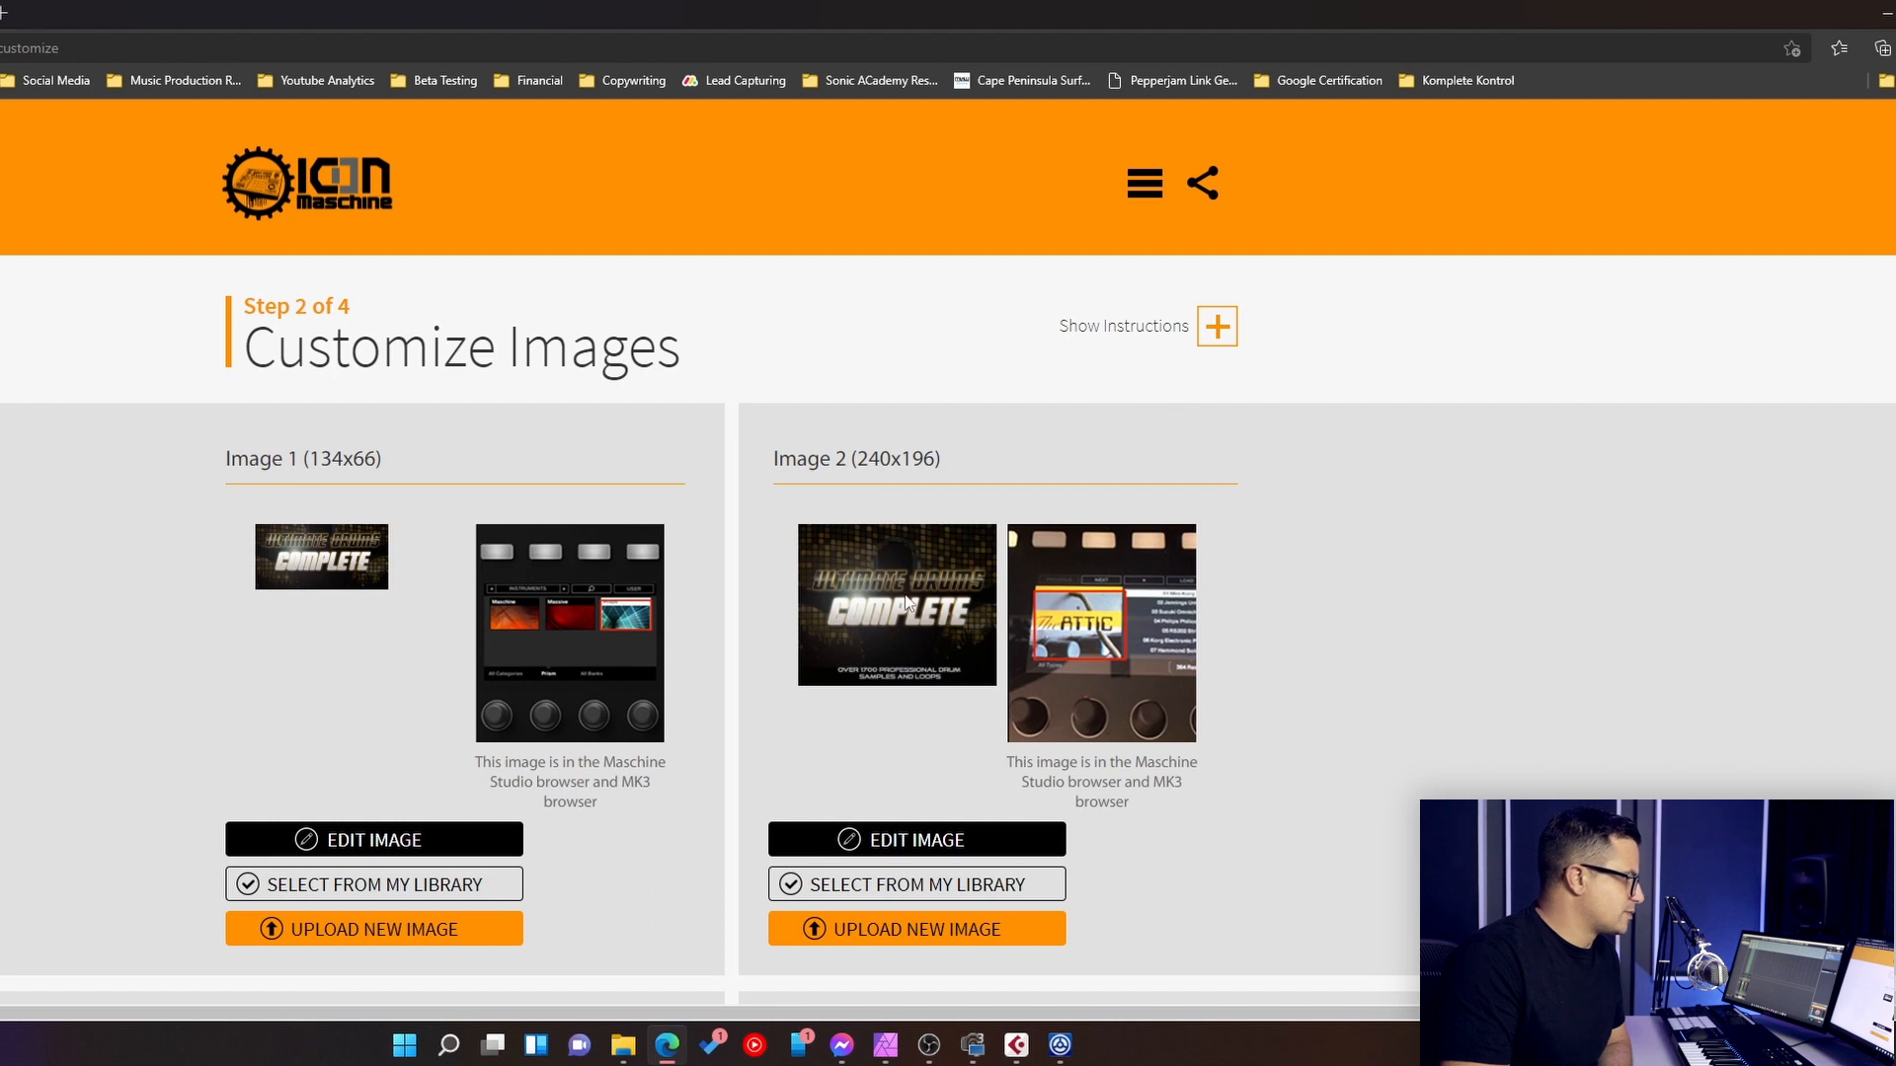
- Review the four custom images of the kit, including the crop of Image 1 (134x66)
{"action": "scroll", "coordinate": [889, 675], "scroll_direction": "down", "scroll_amount": 4}
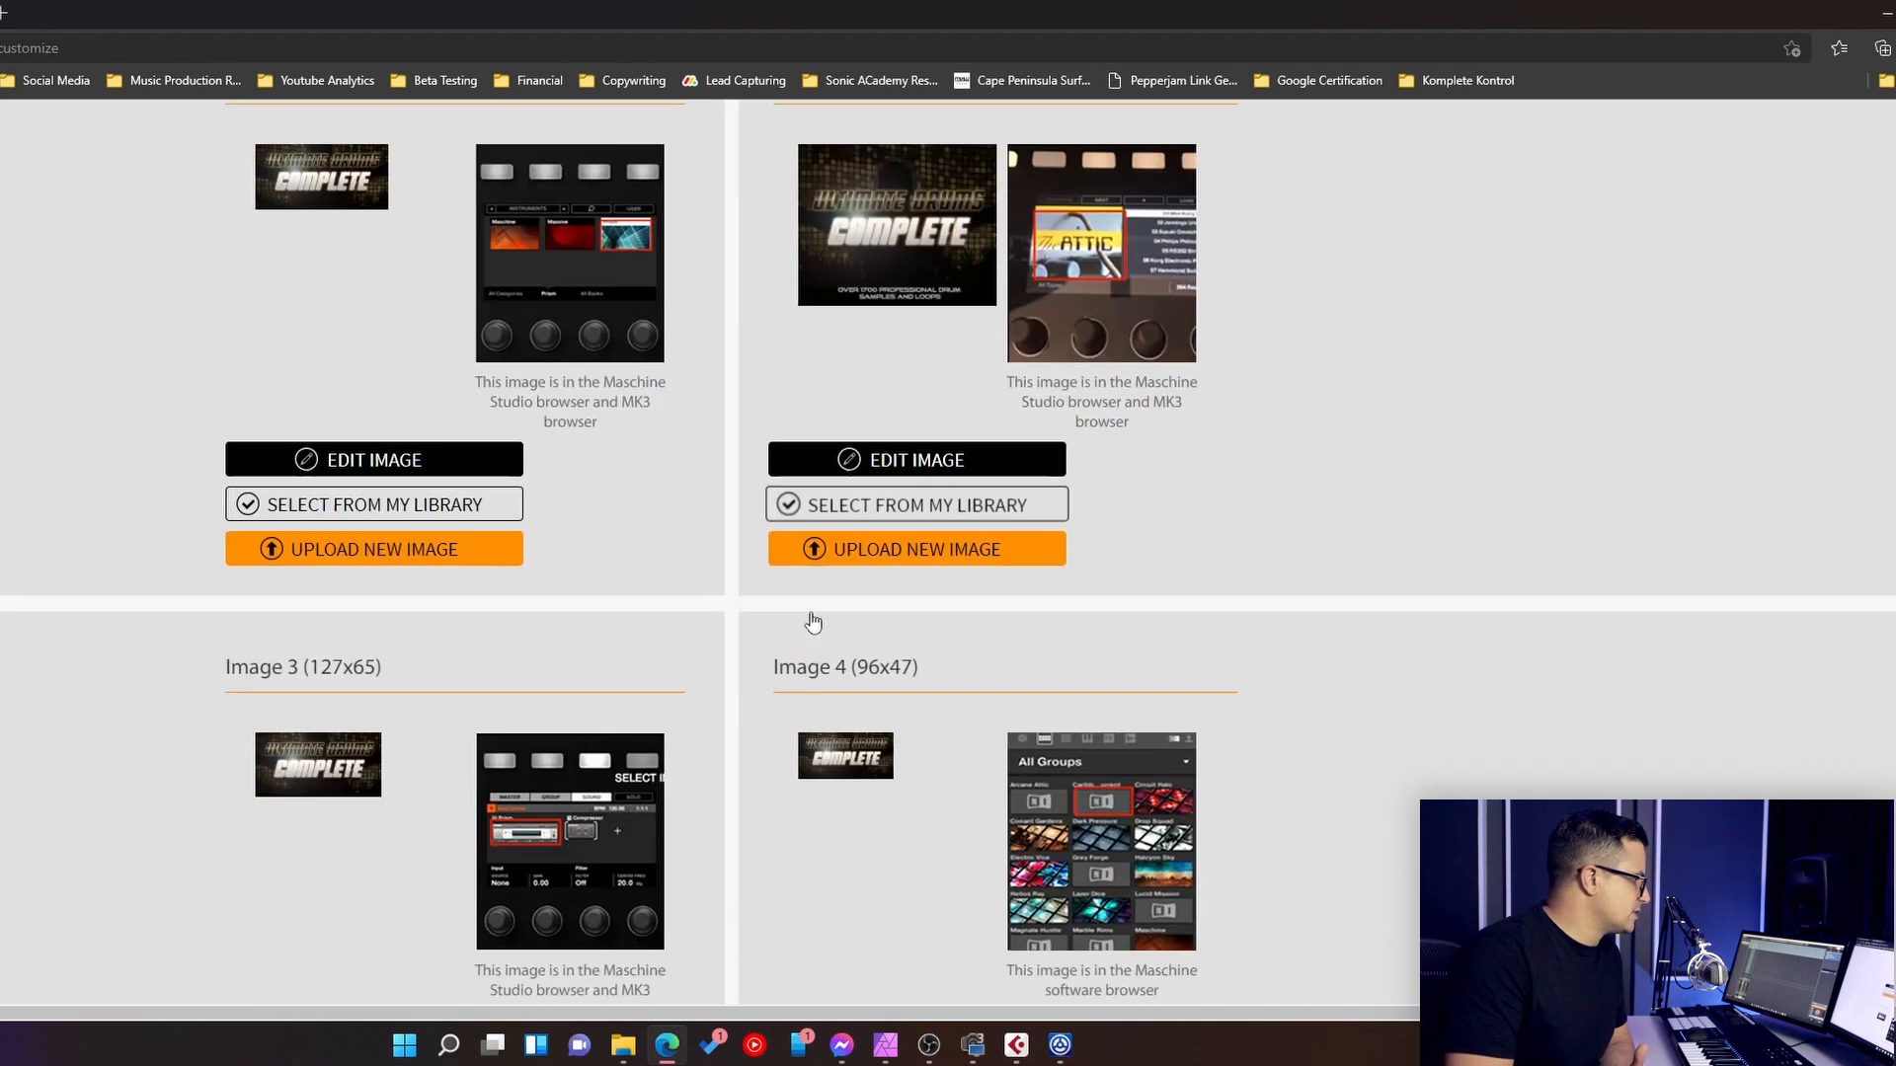
{"action": "scroll", "coordinate": [415, 524], "scroll_direction": "up", "scroll_amount": 1}
{"action": "left_click", "coordinate": [297, 571]}
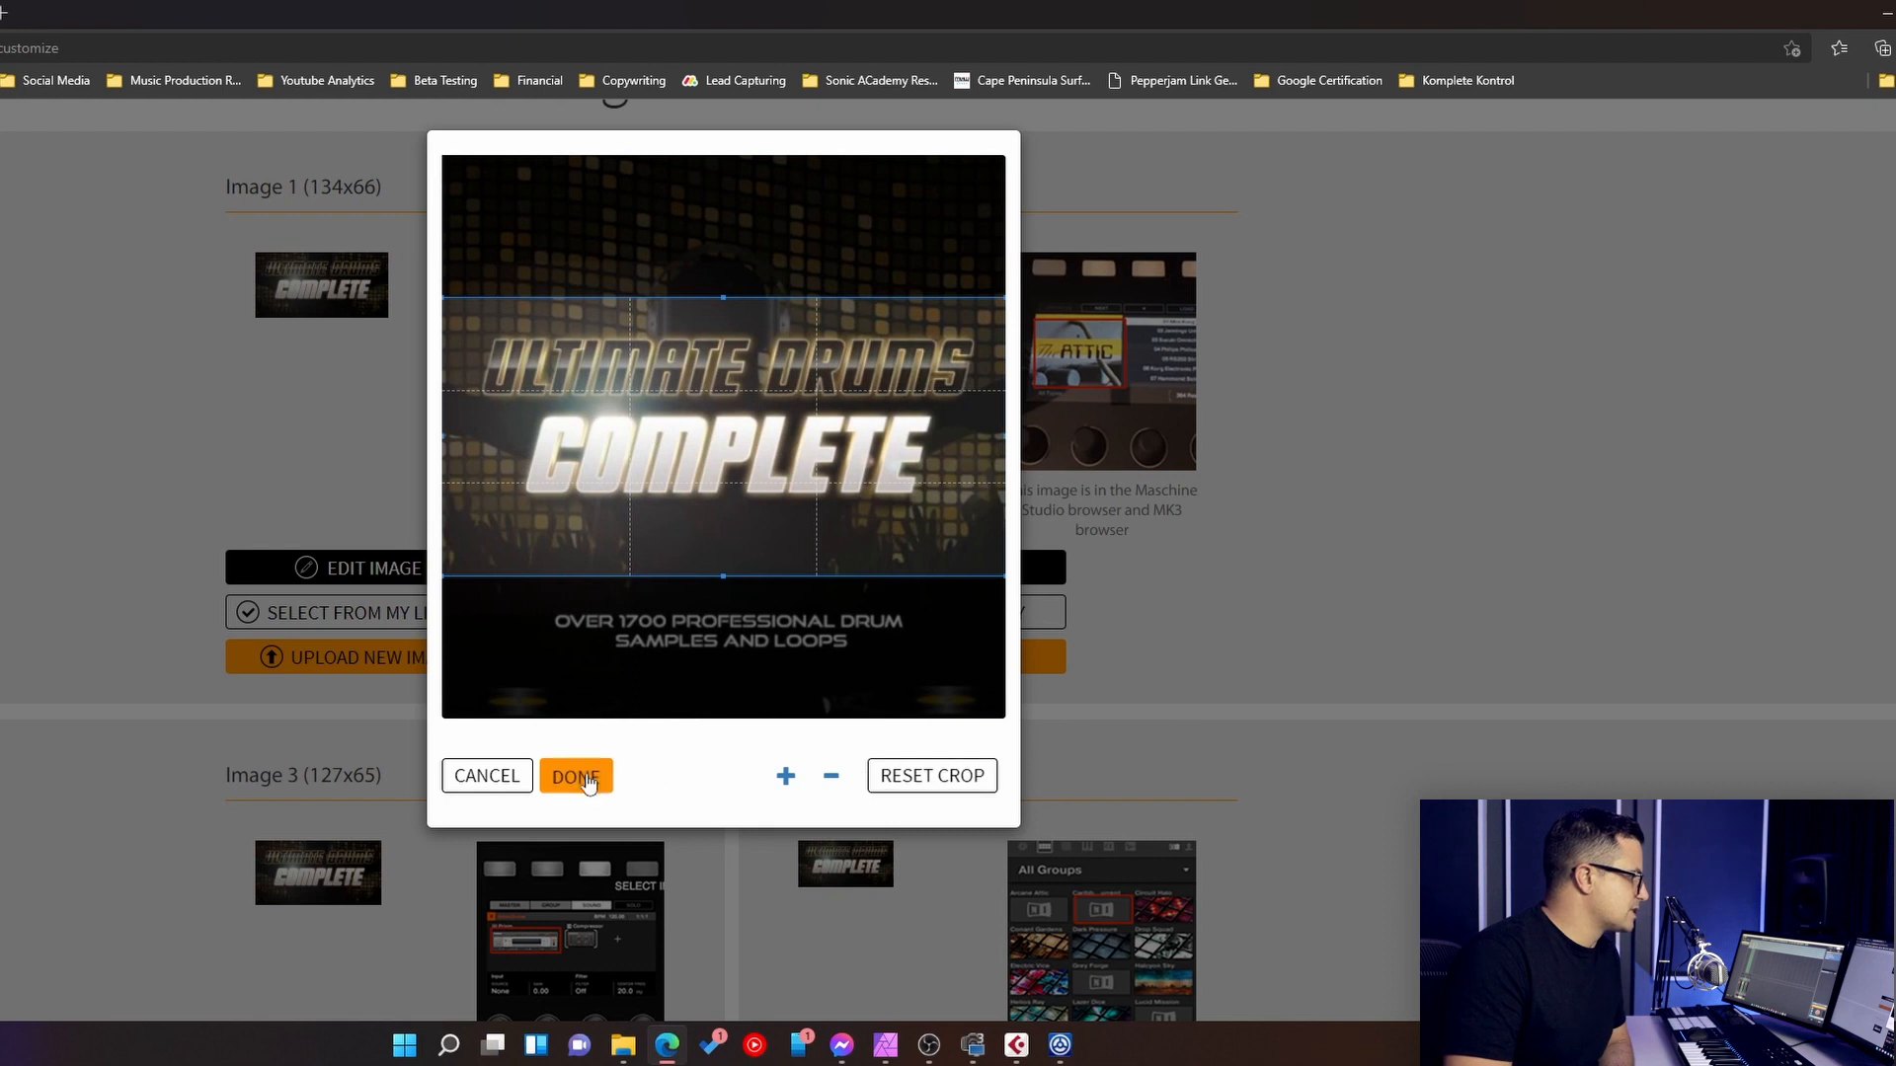
{"action": "left_click", "coordinate": [162, 505]}
{"action": "scroll", "coordinate": [713, 613], "scroll_direction": "down", "scroll_amount": 5}
{"action": "scroll", "coordinate": [699, 531], "scroll_direction": "down", "scroll_amount": 3}
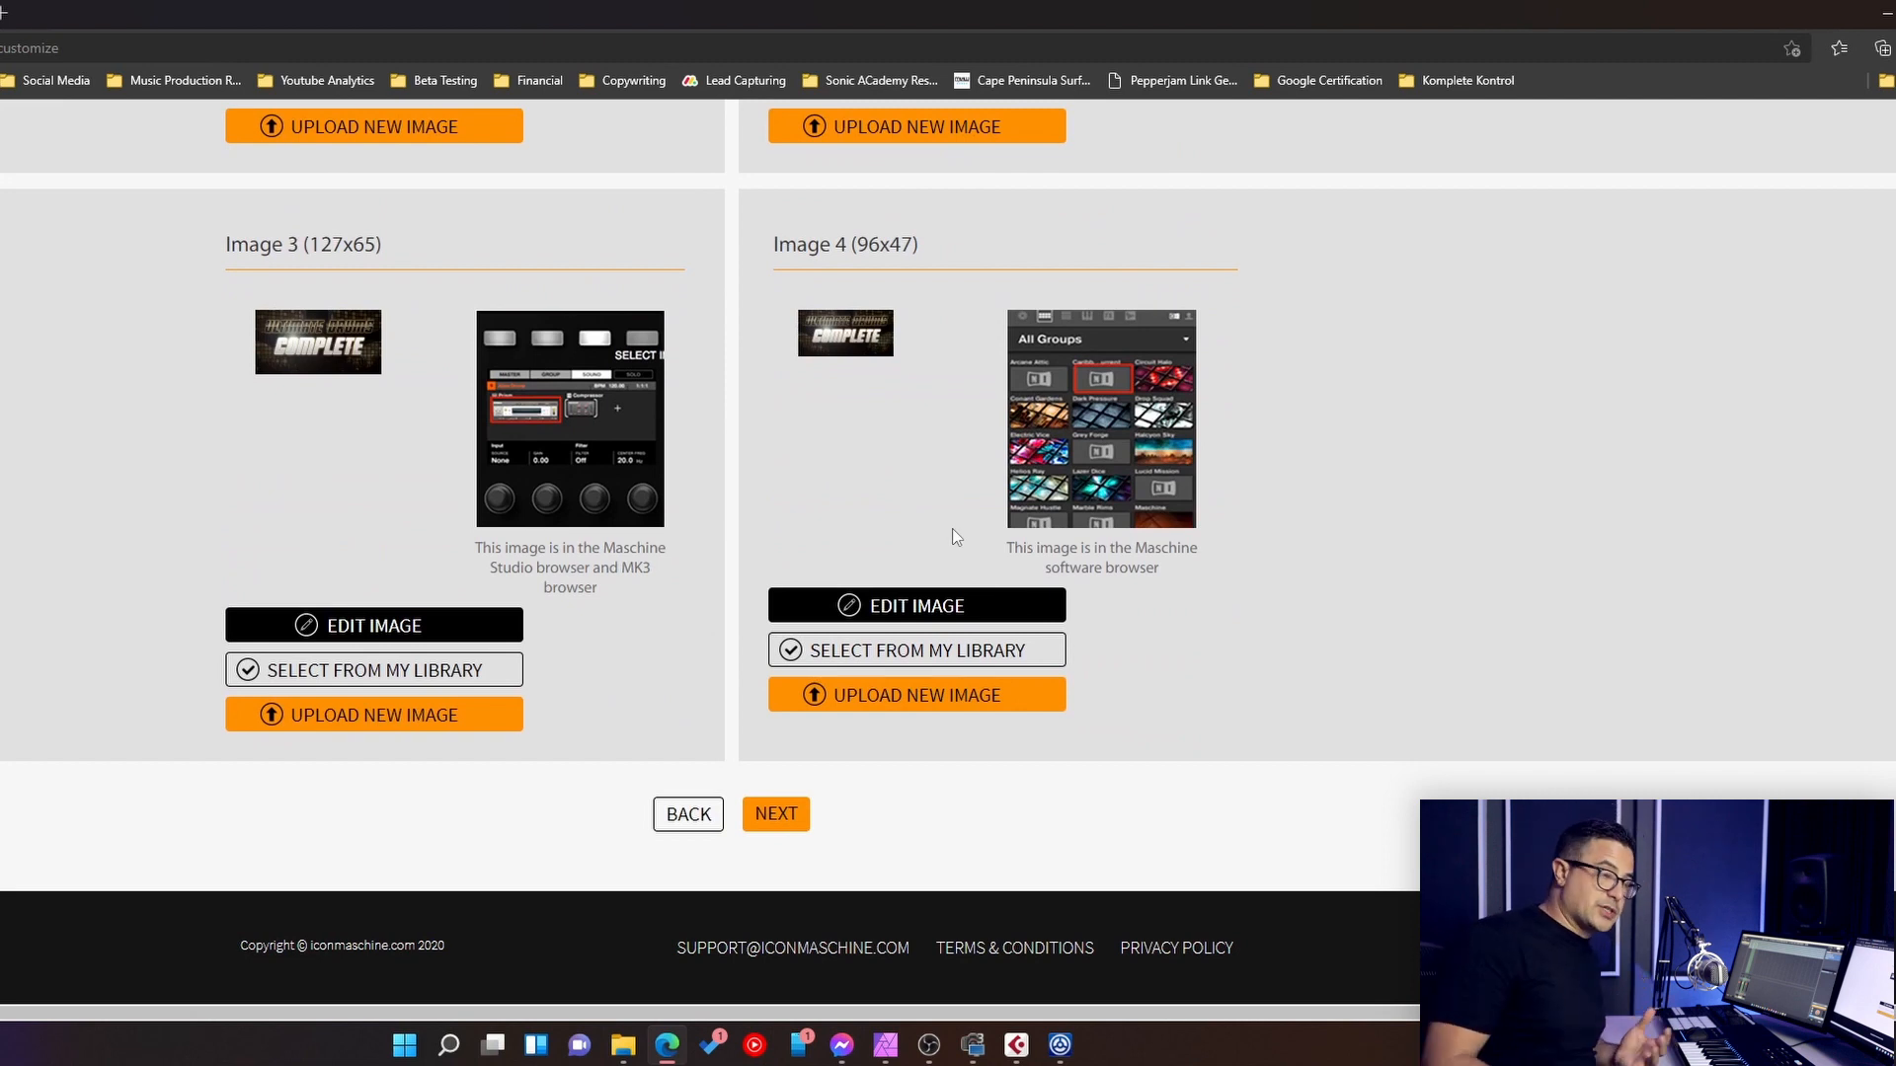
- Continue to the third kit-building stage and set the text of the 227x47 image to "Ultimate Drums"
{"action": "left_click", "coordinate": [775, 820]}
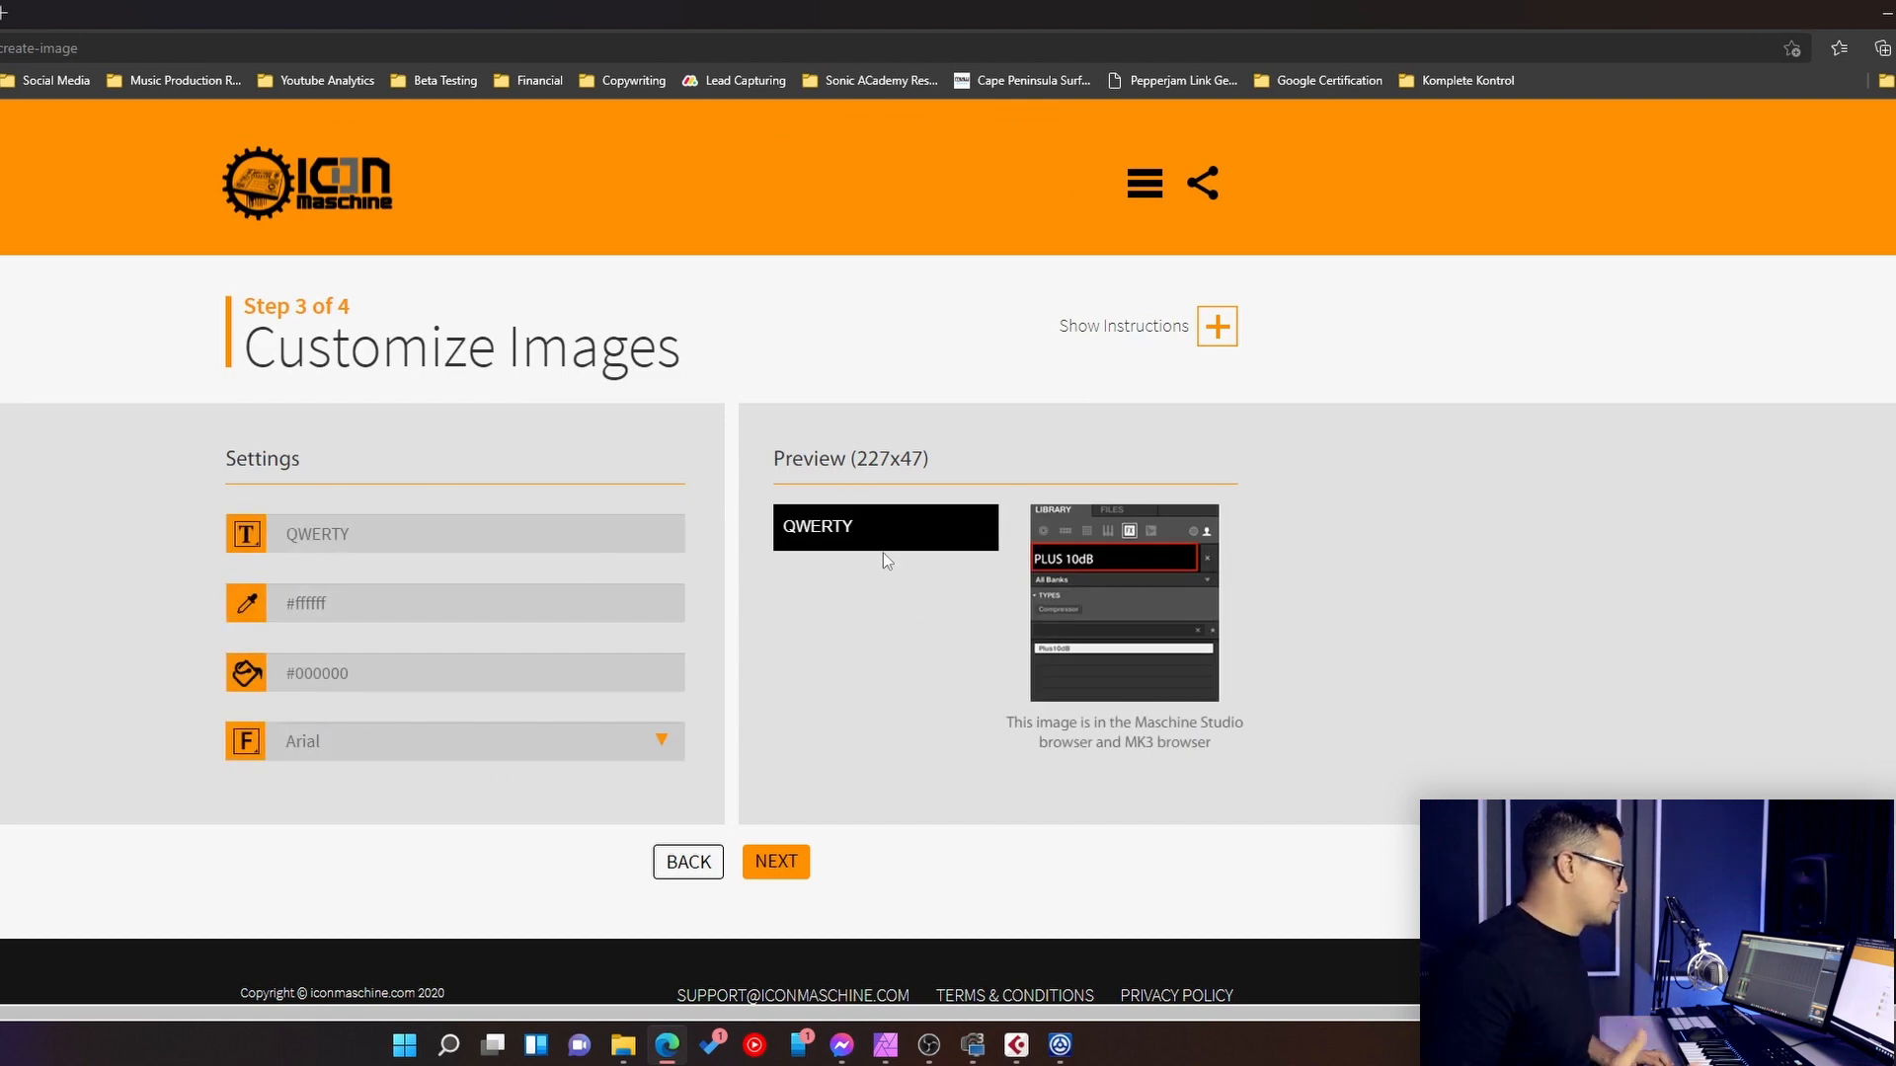
{"action": "left_click_drag", "start_coordinate": [385, 529], "coordinate": [21, 534]}
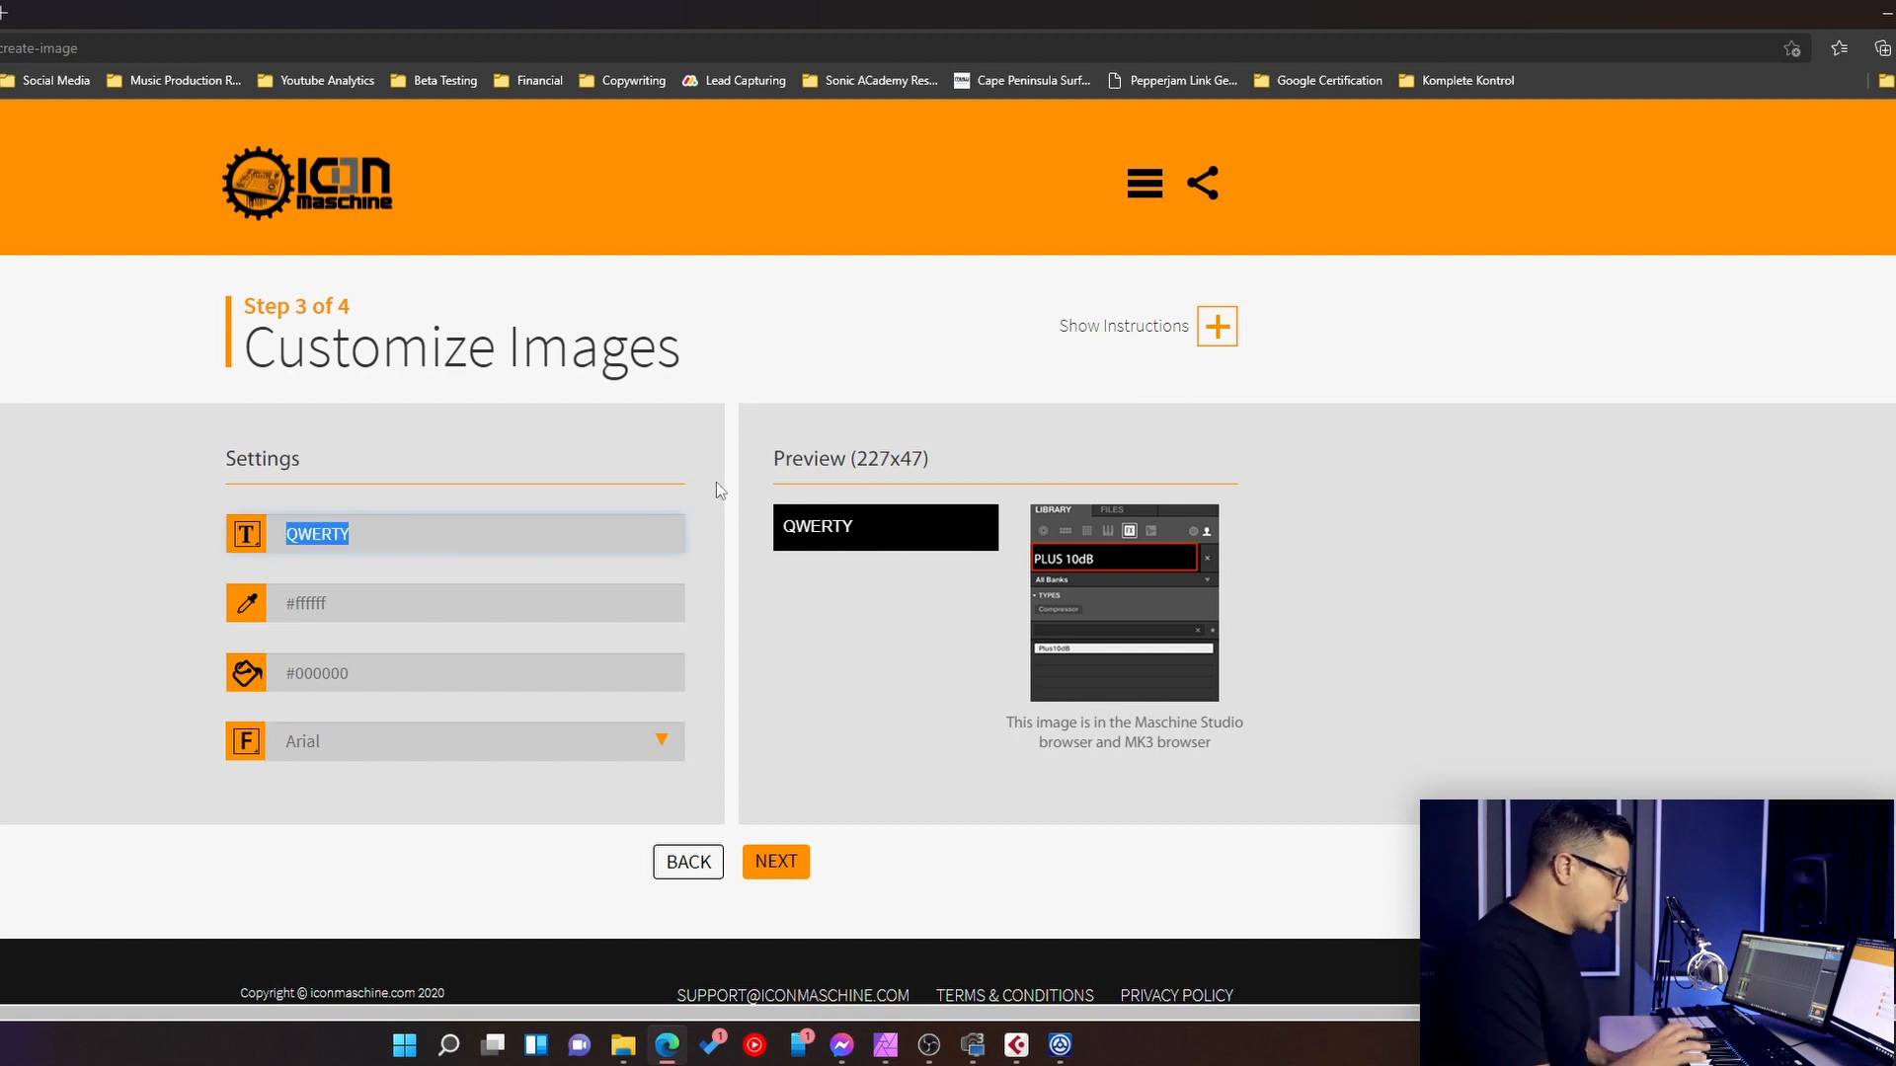
{"action": "type", "text": "Ultimate Drums"}
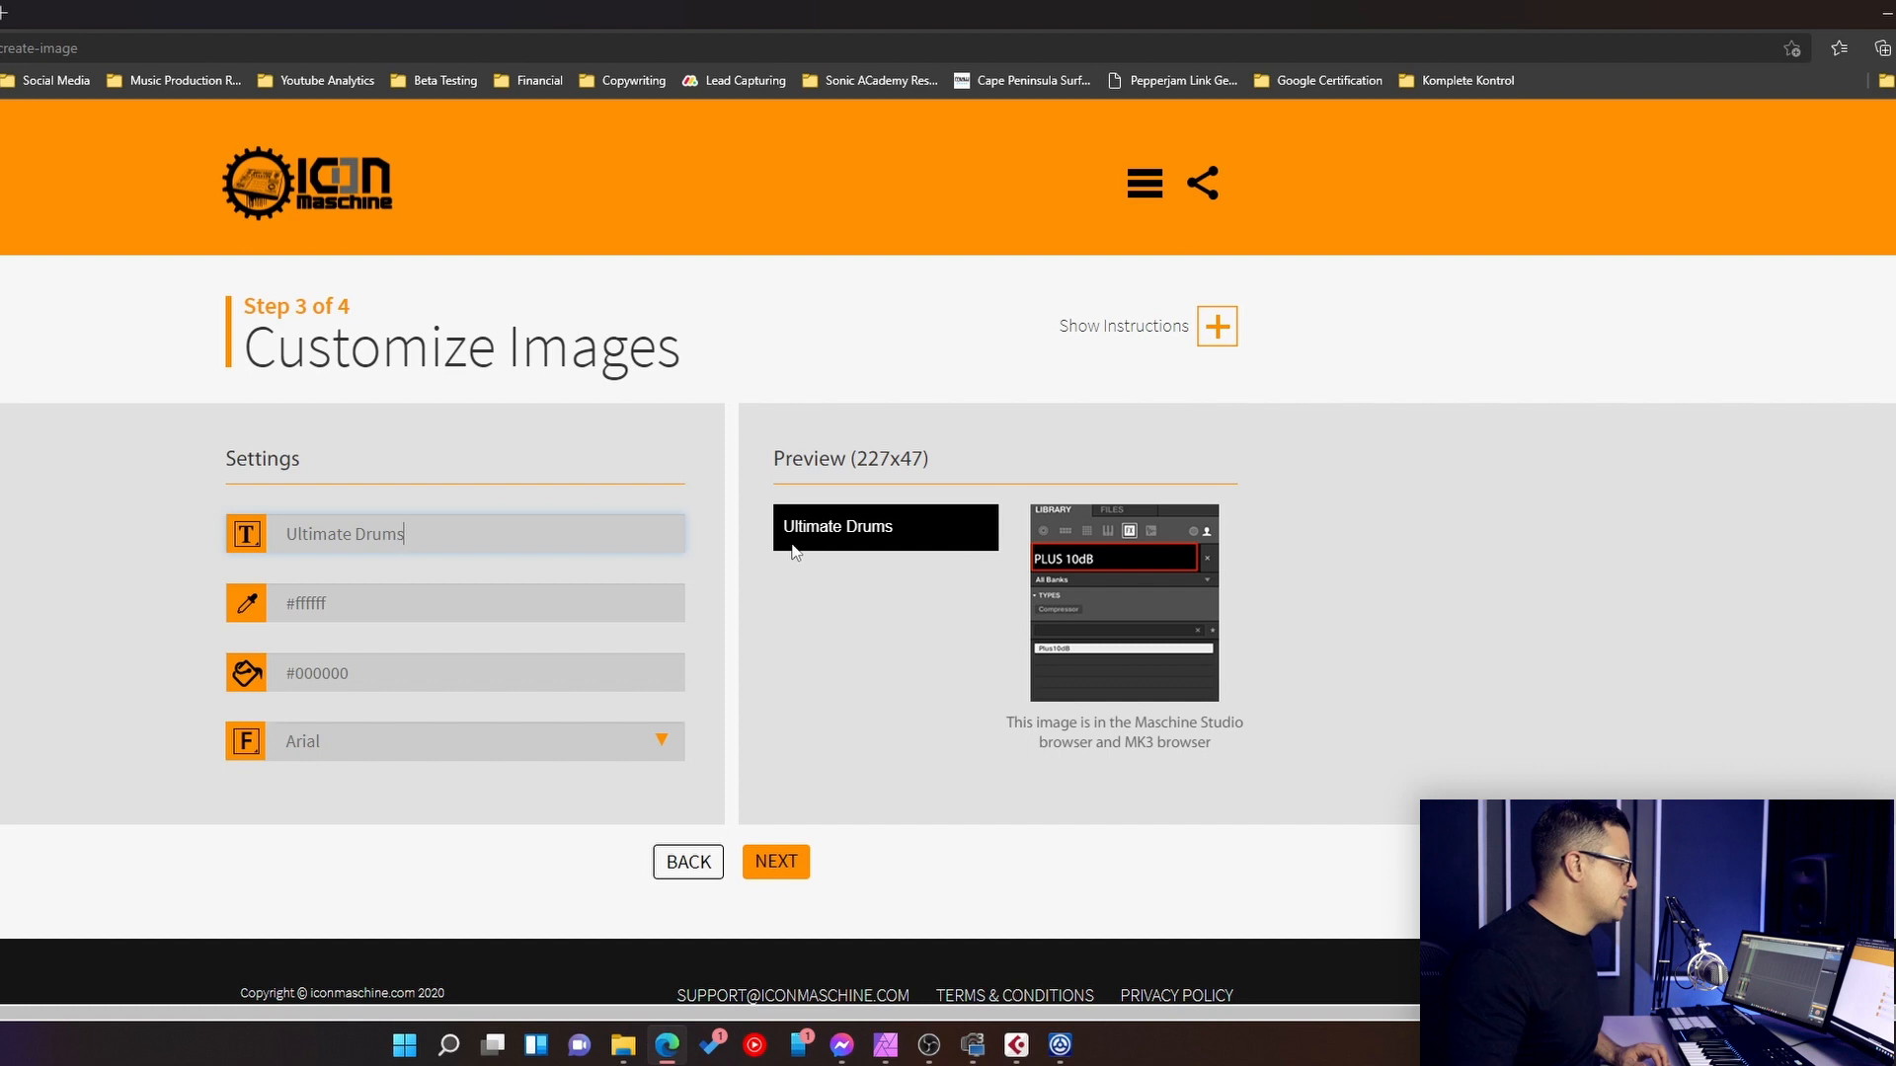
- Continue to the image download stage and open the custom image folder name section for the sample kit
{"action": "left_click", "coordinate": [798, 880]}
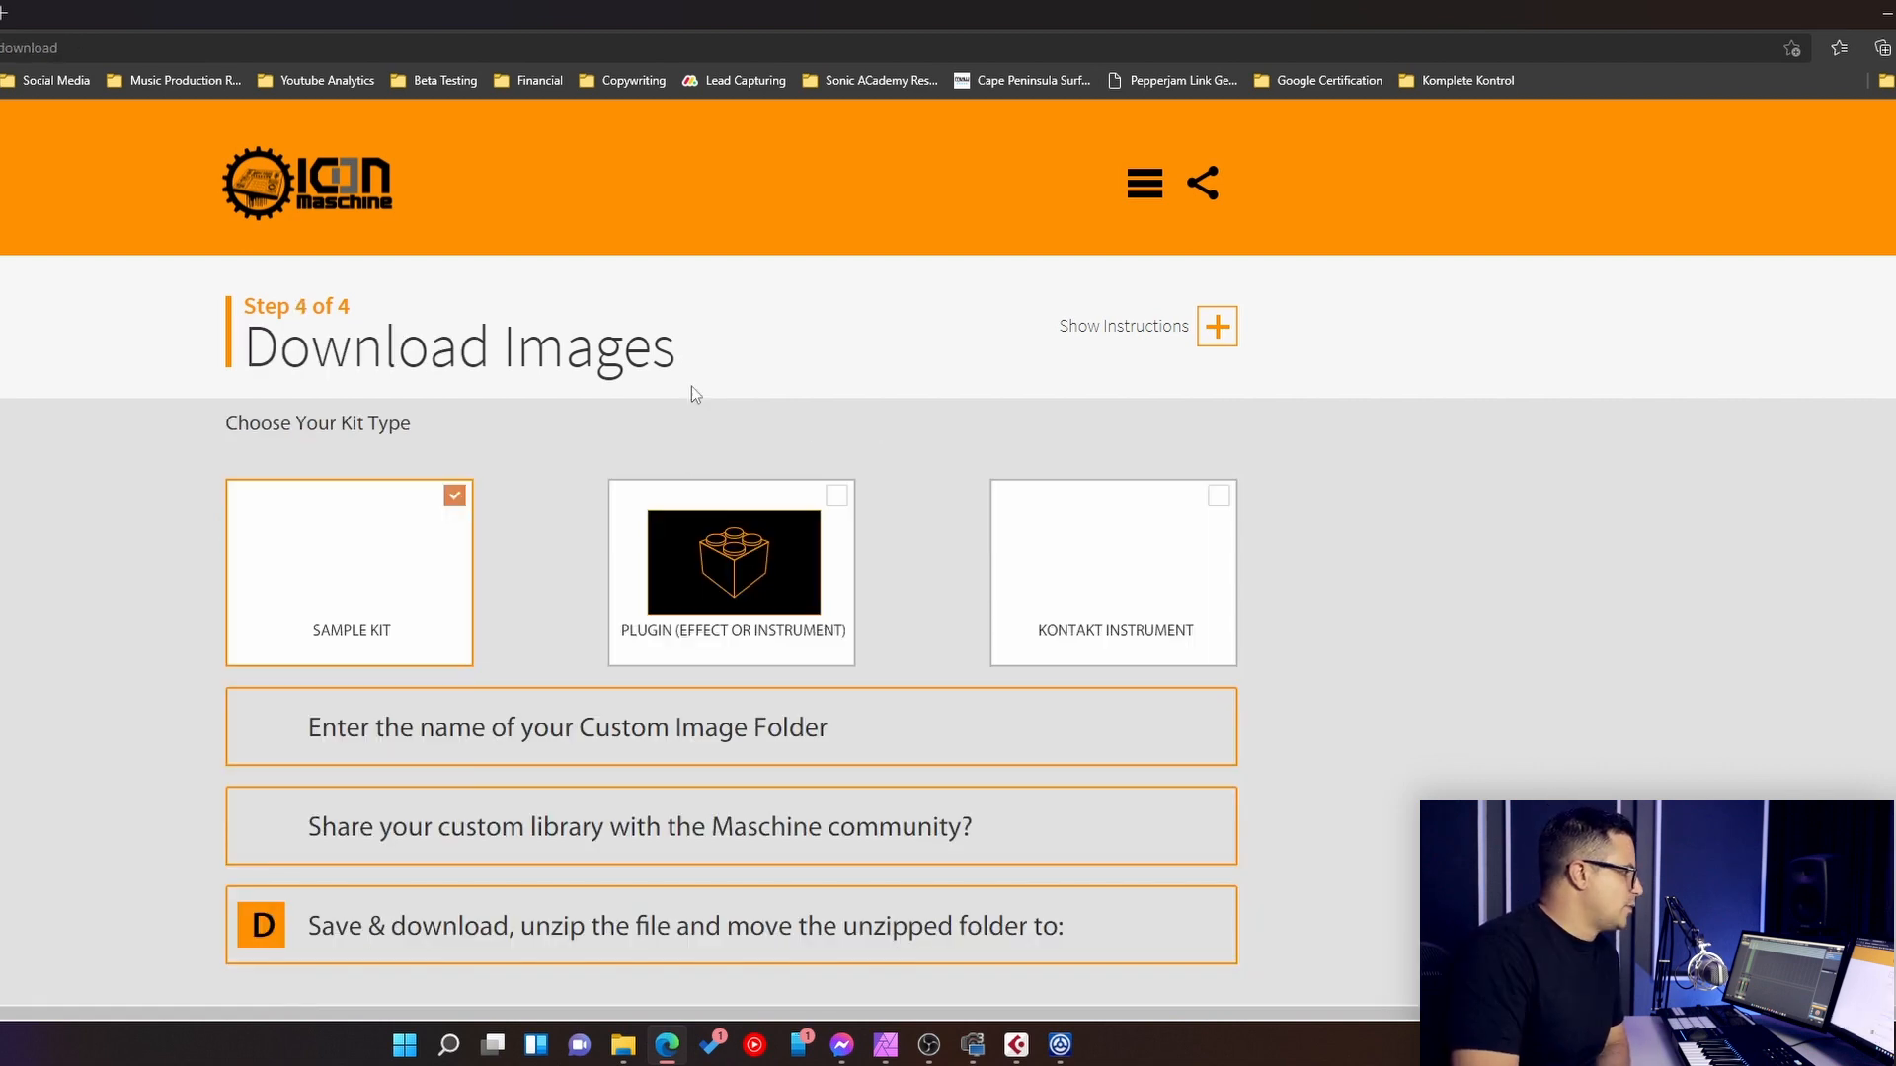
{"action": "scroll", "coordinate": [309, 579], "scroll_direction": "down", "scroll_amount": 3}
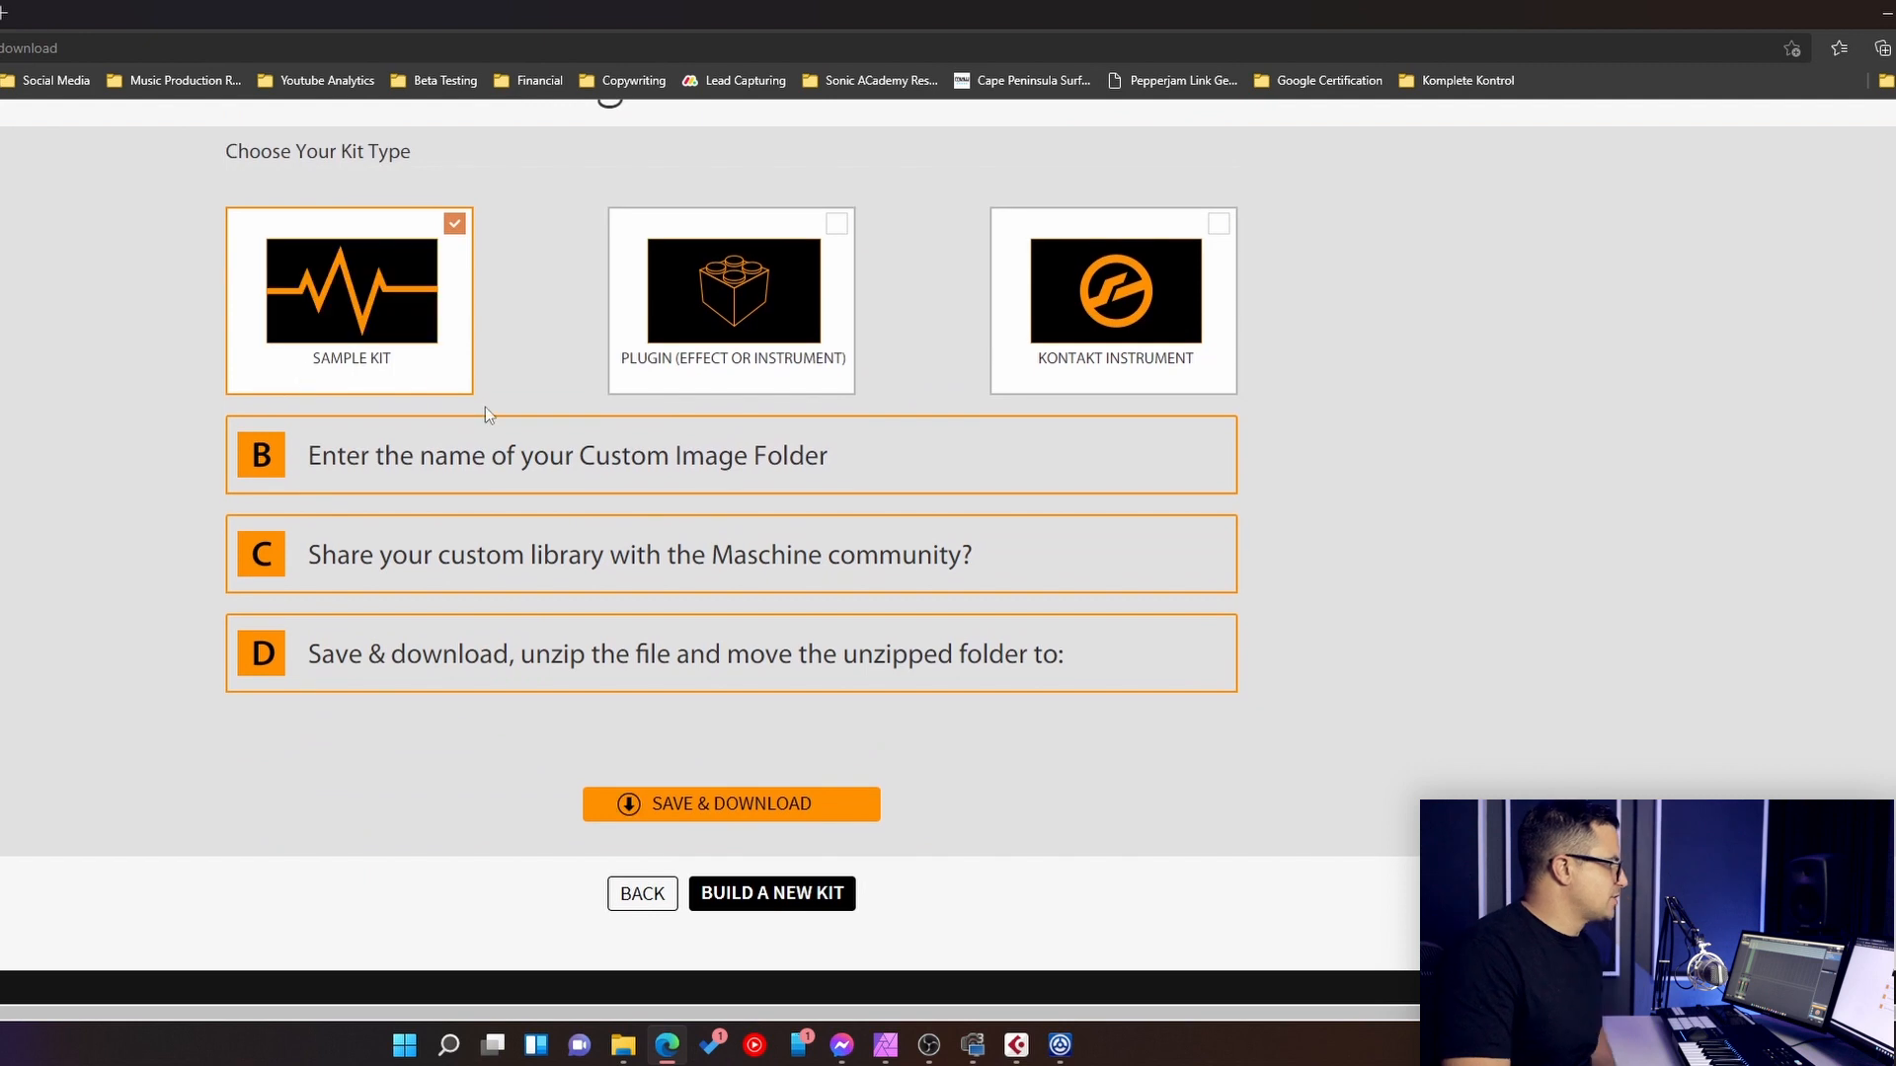
{"action": "left_click", "coordinate": [434, 481]}
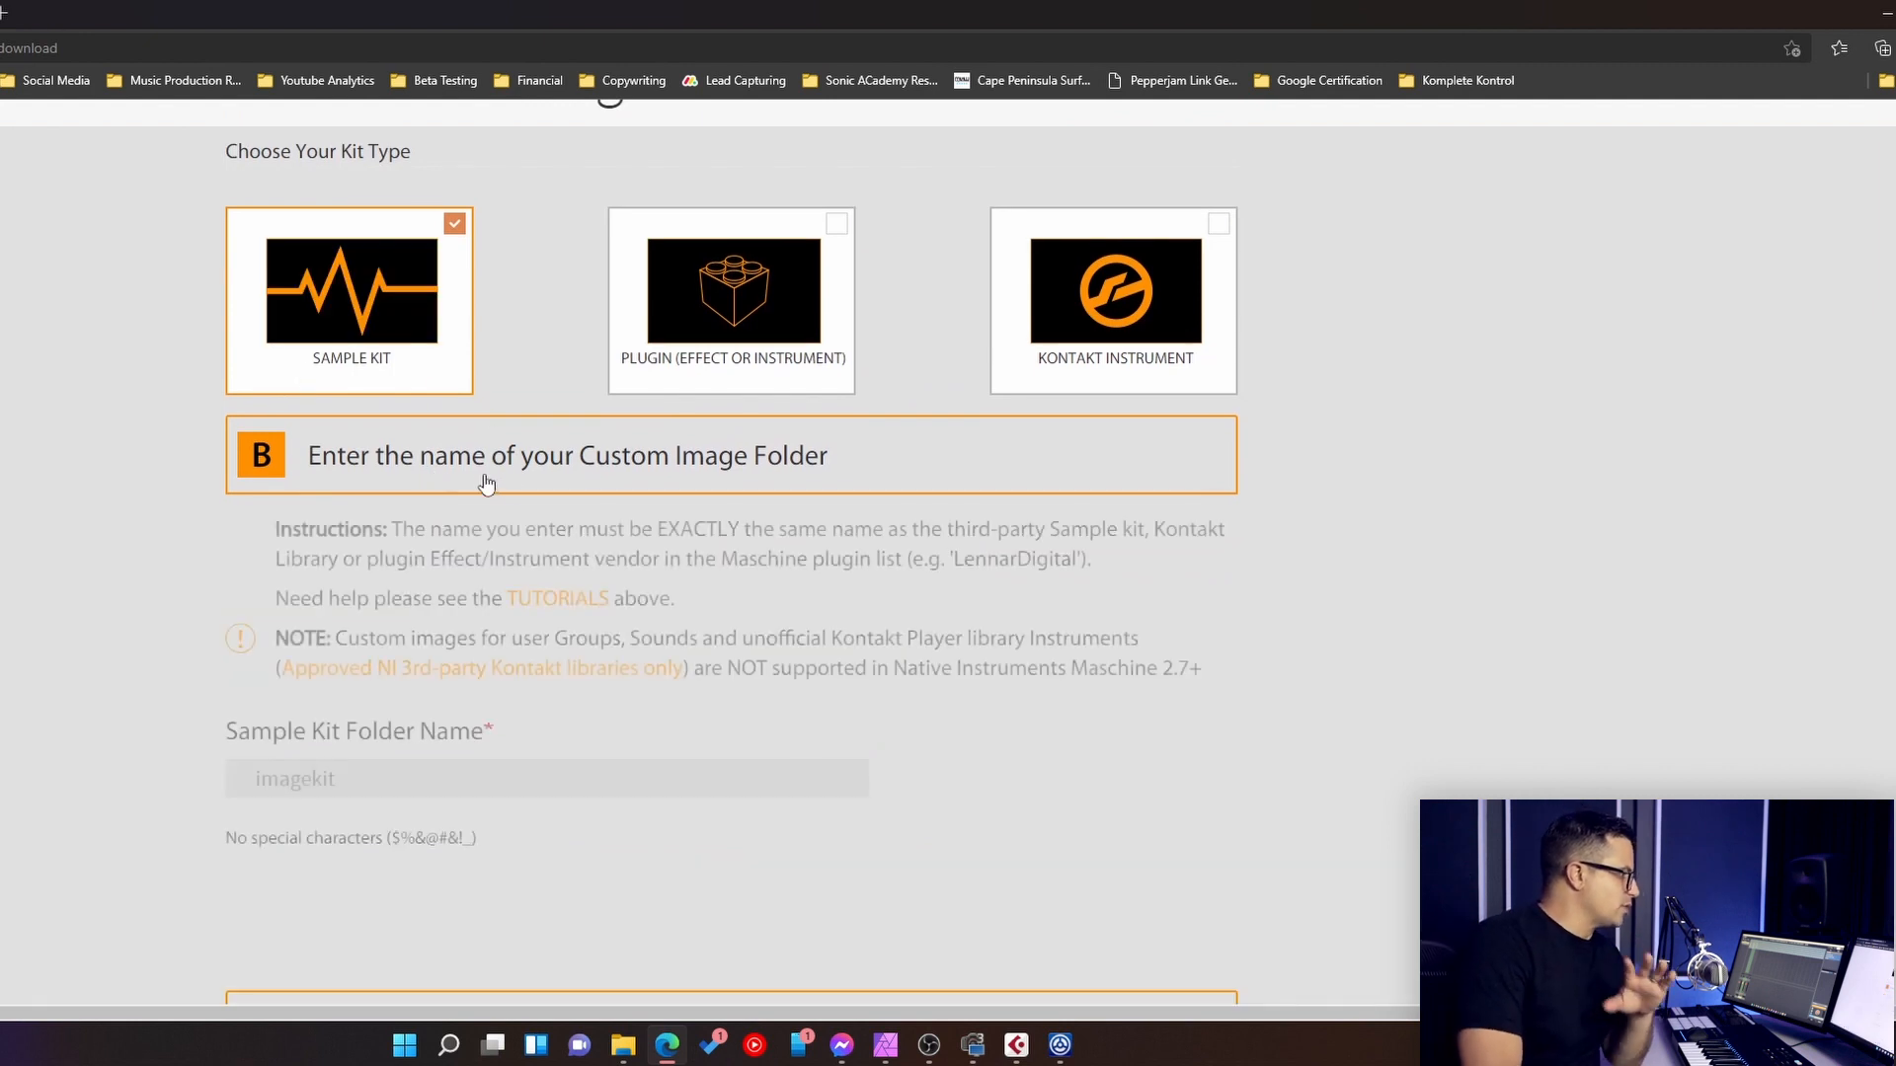
- Name the sample kit folder "Ultimate Drums", then save and download the custom image kit
{"action": "scroll", "coordinate": [434, 481], "scroll_direction": "down", "scroll_amount": 3}
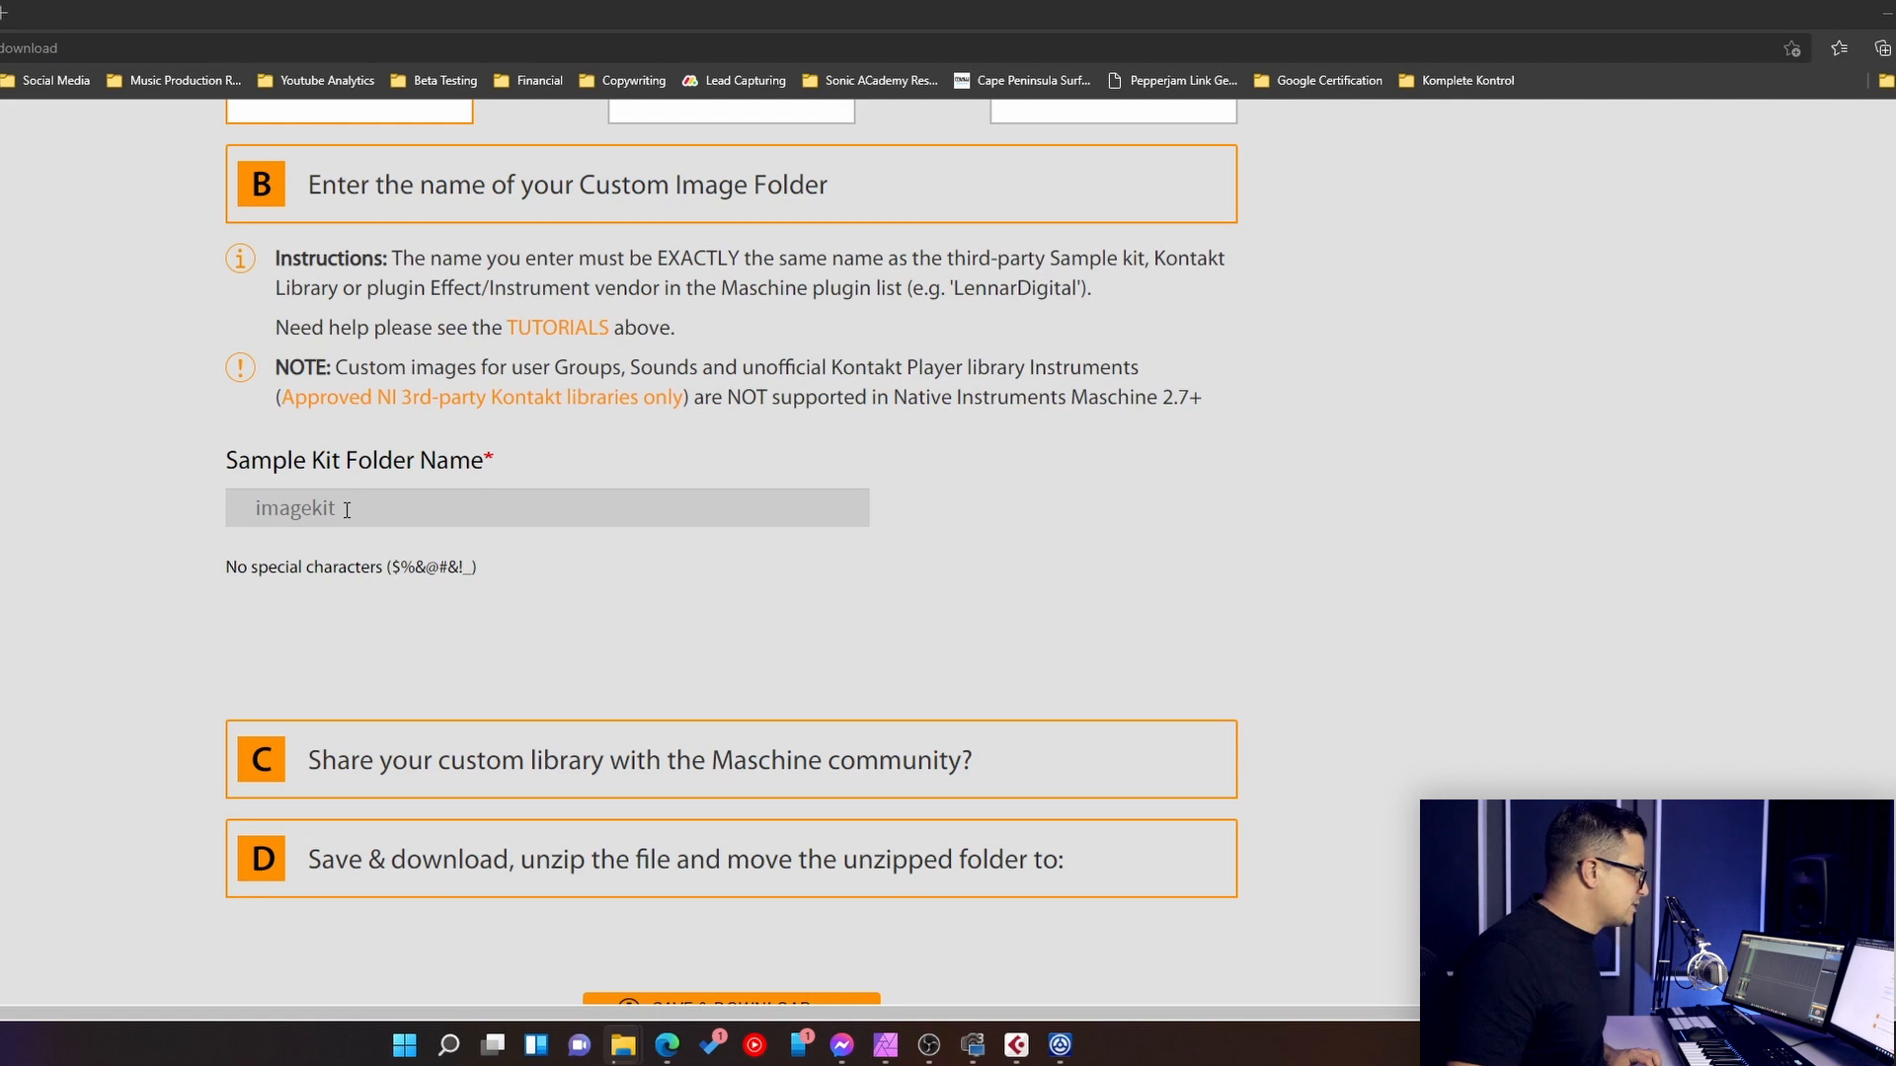
{"action": "left_click_drag", "start_coordinate": [347, 510], "coordinate": [69, 515]}
{"action": "type", "text": "Ultimate Drums"}
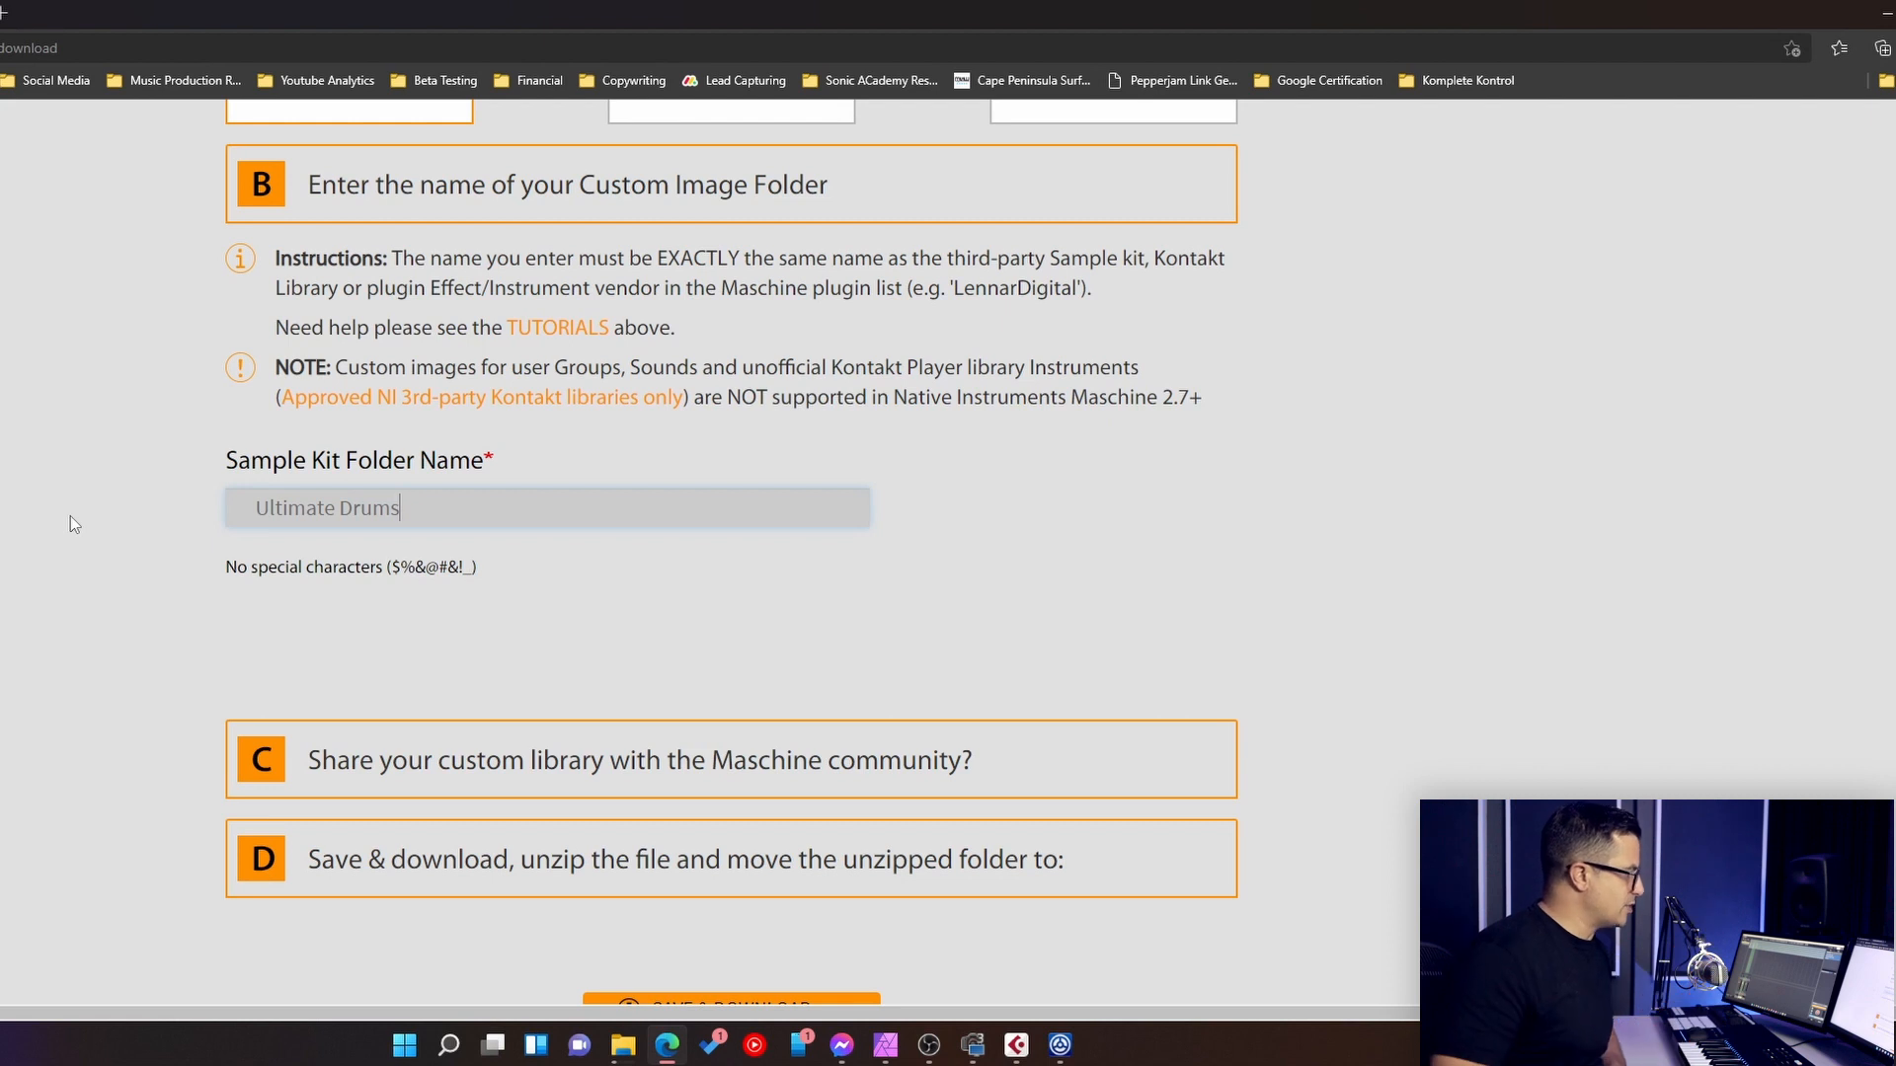
{"action": "scroll", "coordinate": [419, 421], "scroll_direction": "down", "scroll_amount": 3}
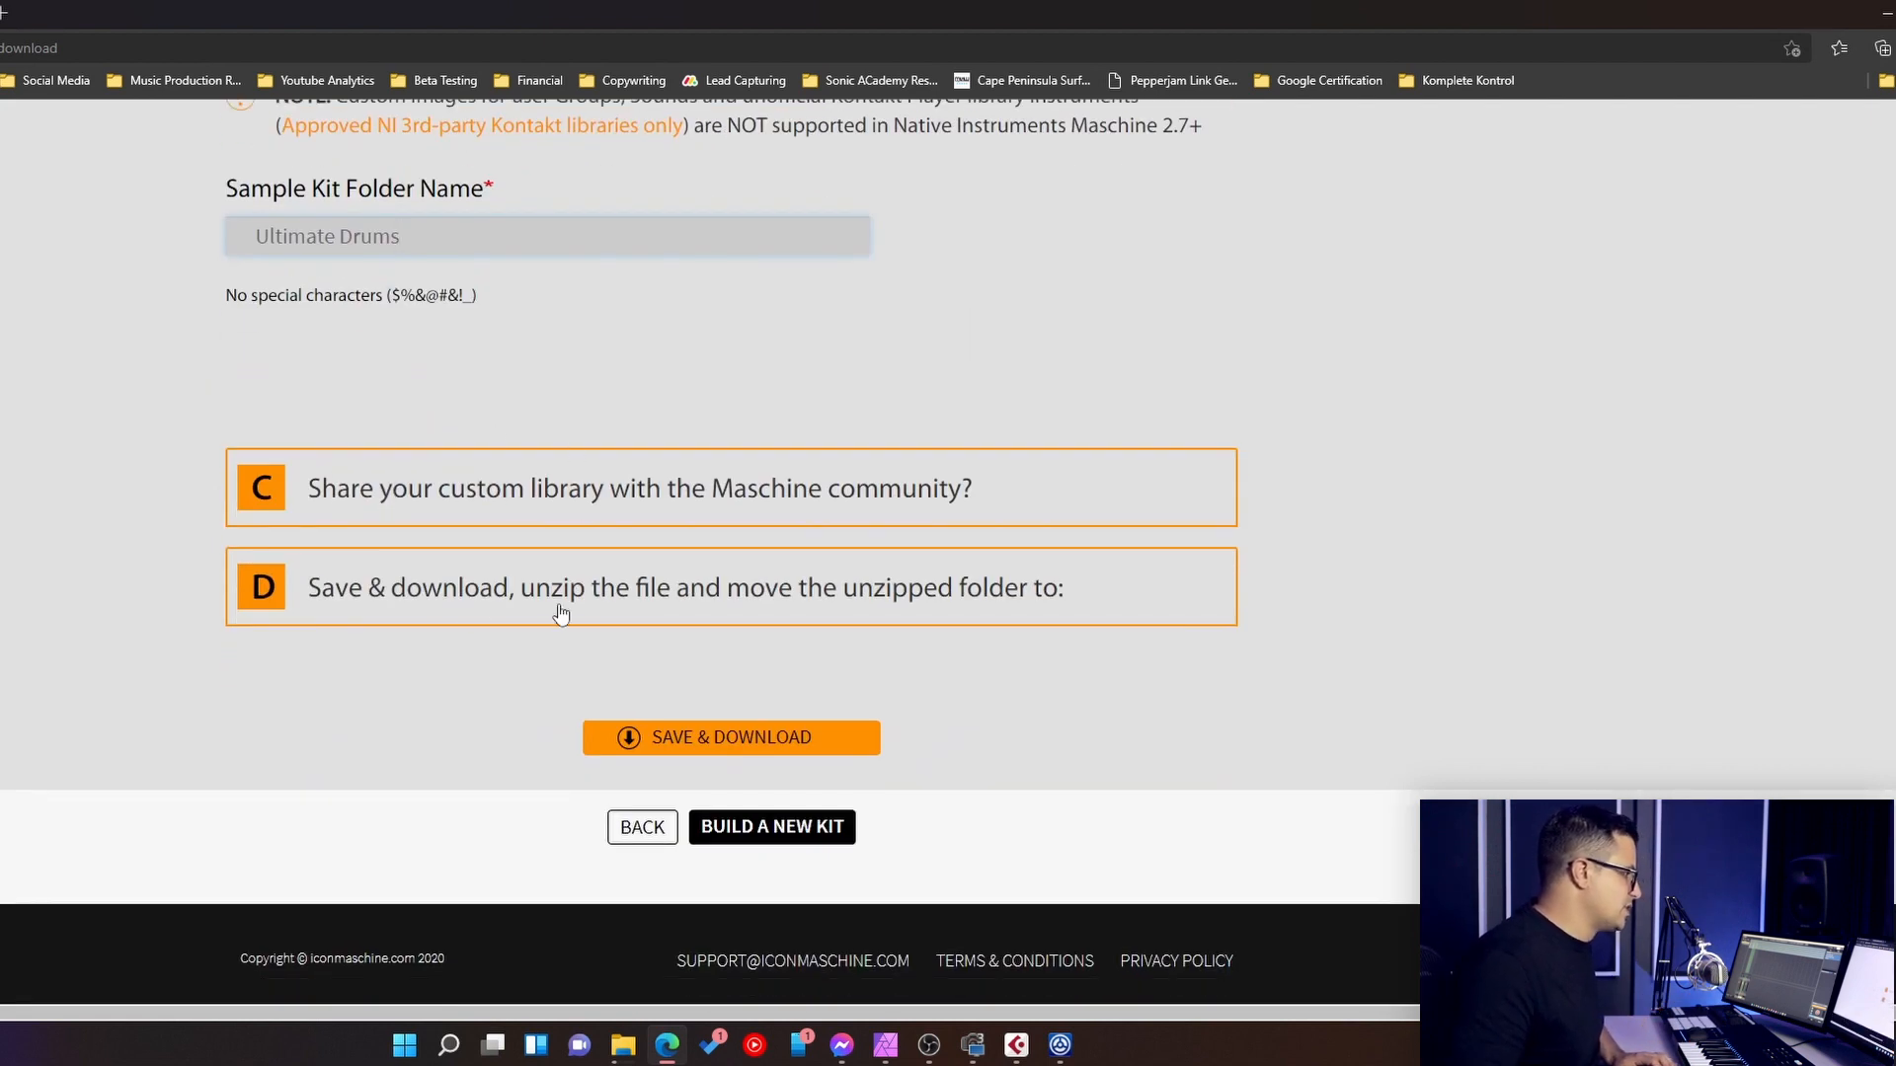
{"action": "left_click", "coordinate": [674, 731]}
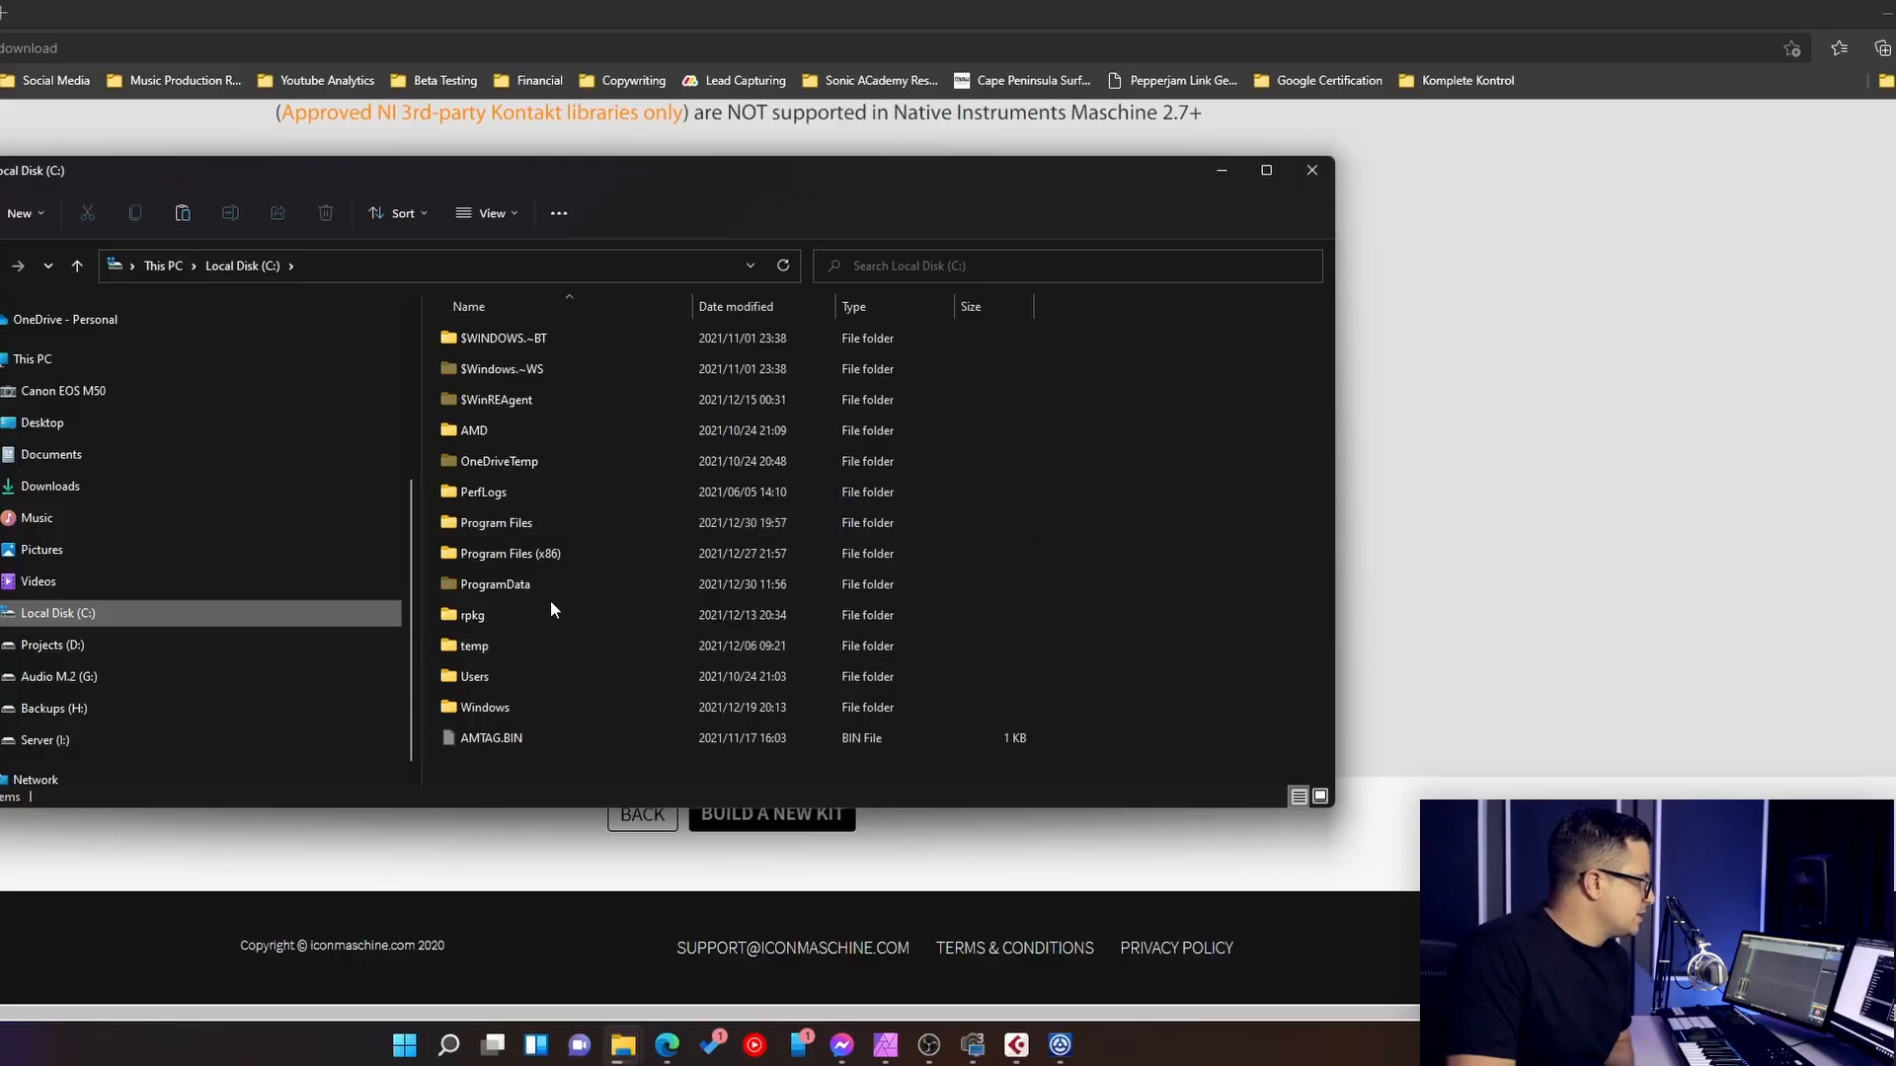
- In File Explorer, open the folder C:\Users\Public\Public Documents\NI Resources\image
{"action": "double_click", "coordinate": [471, 679]}
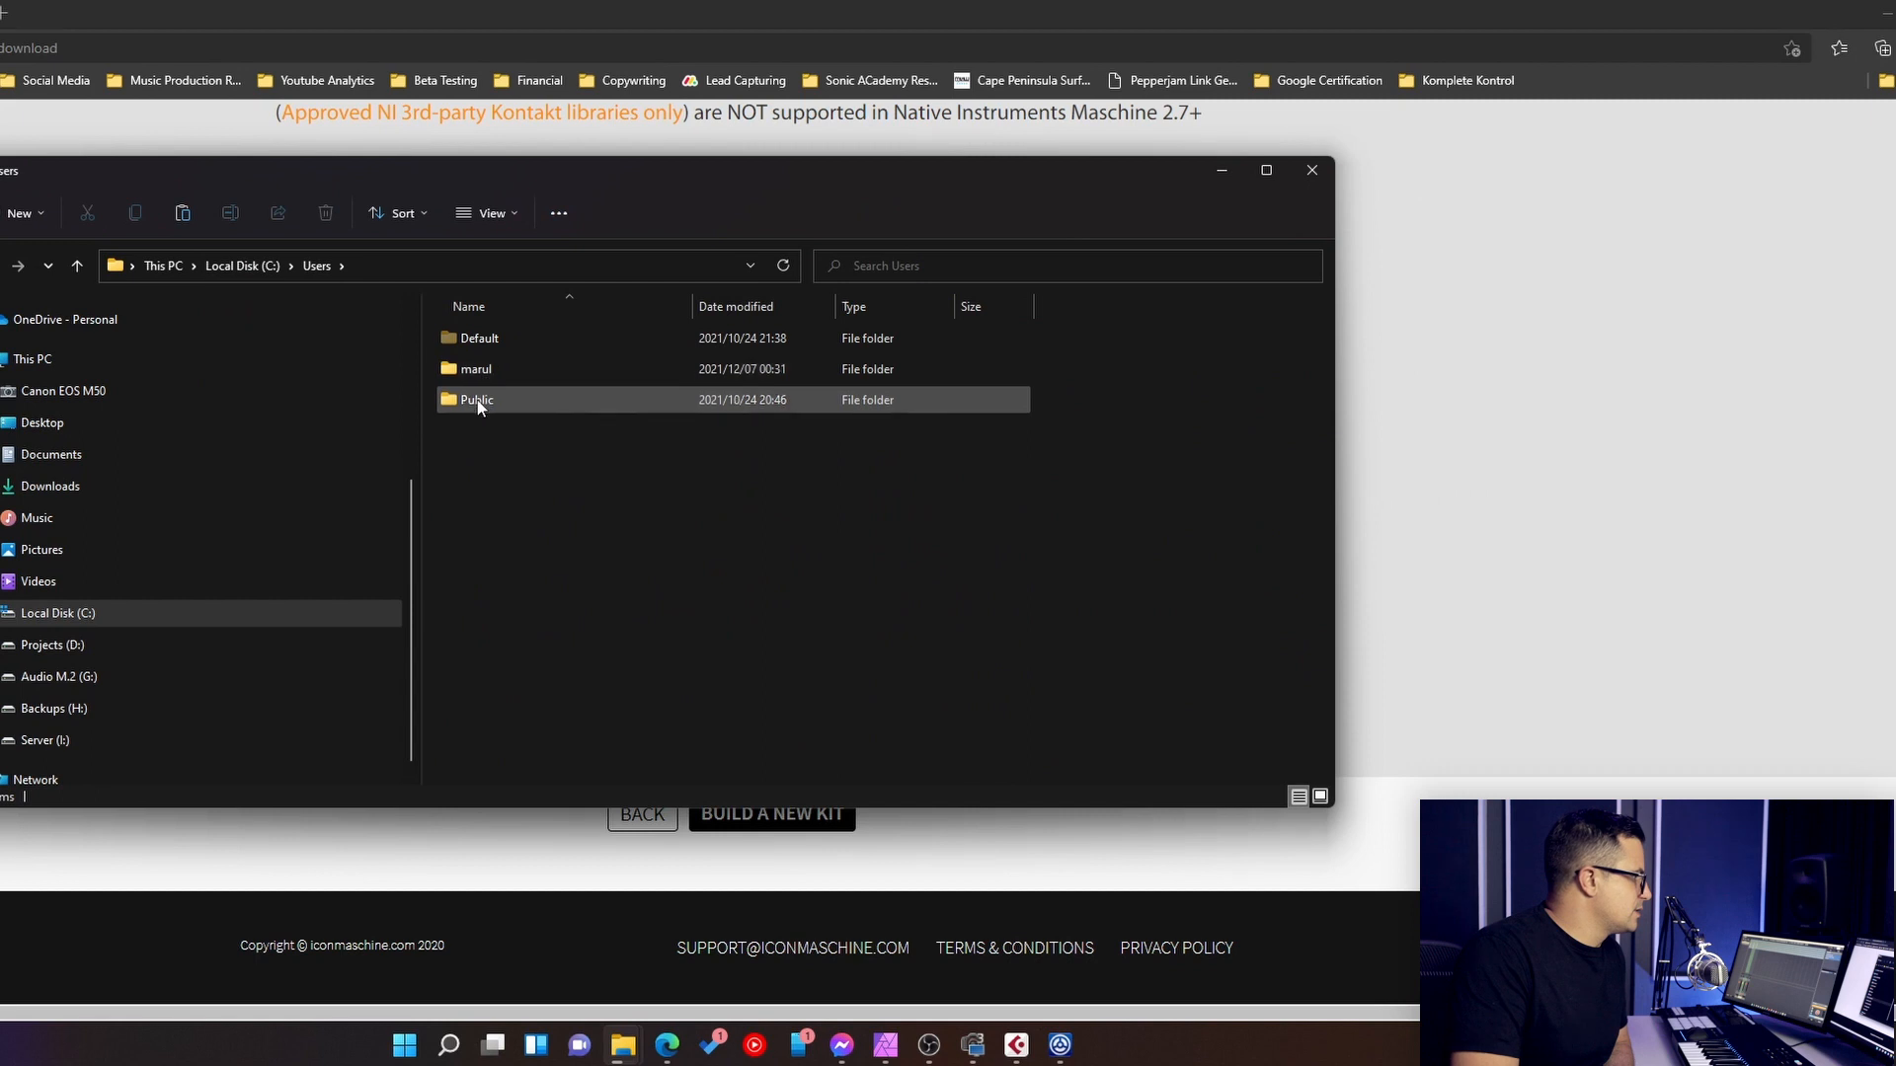
{"action": "double_click", "coordinate": [477, 400]}
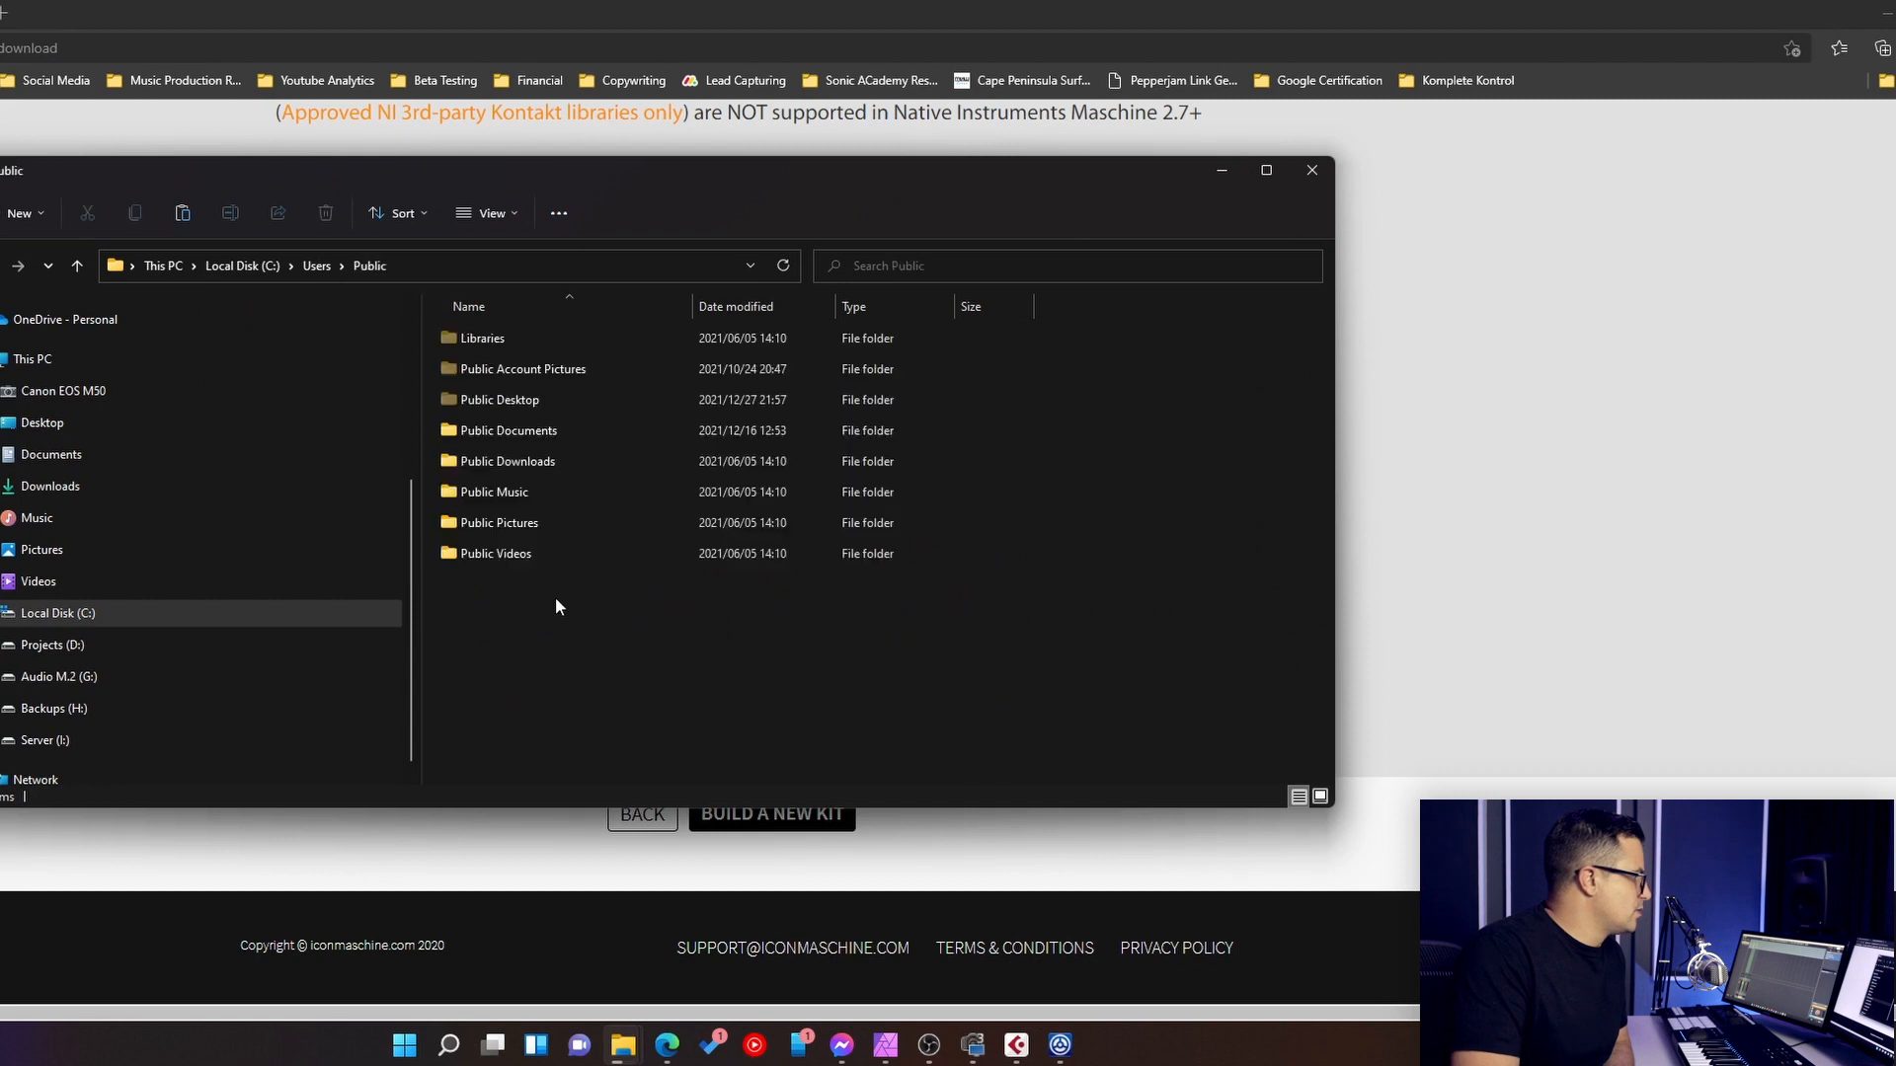
{"action": "double_click", "coordinate": [503, 436]}
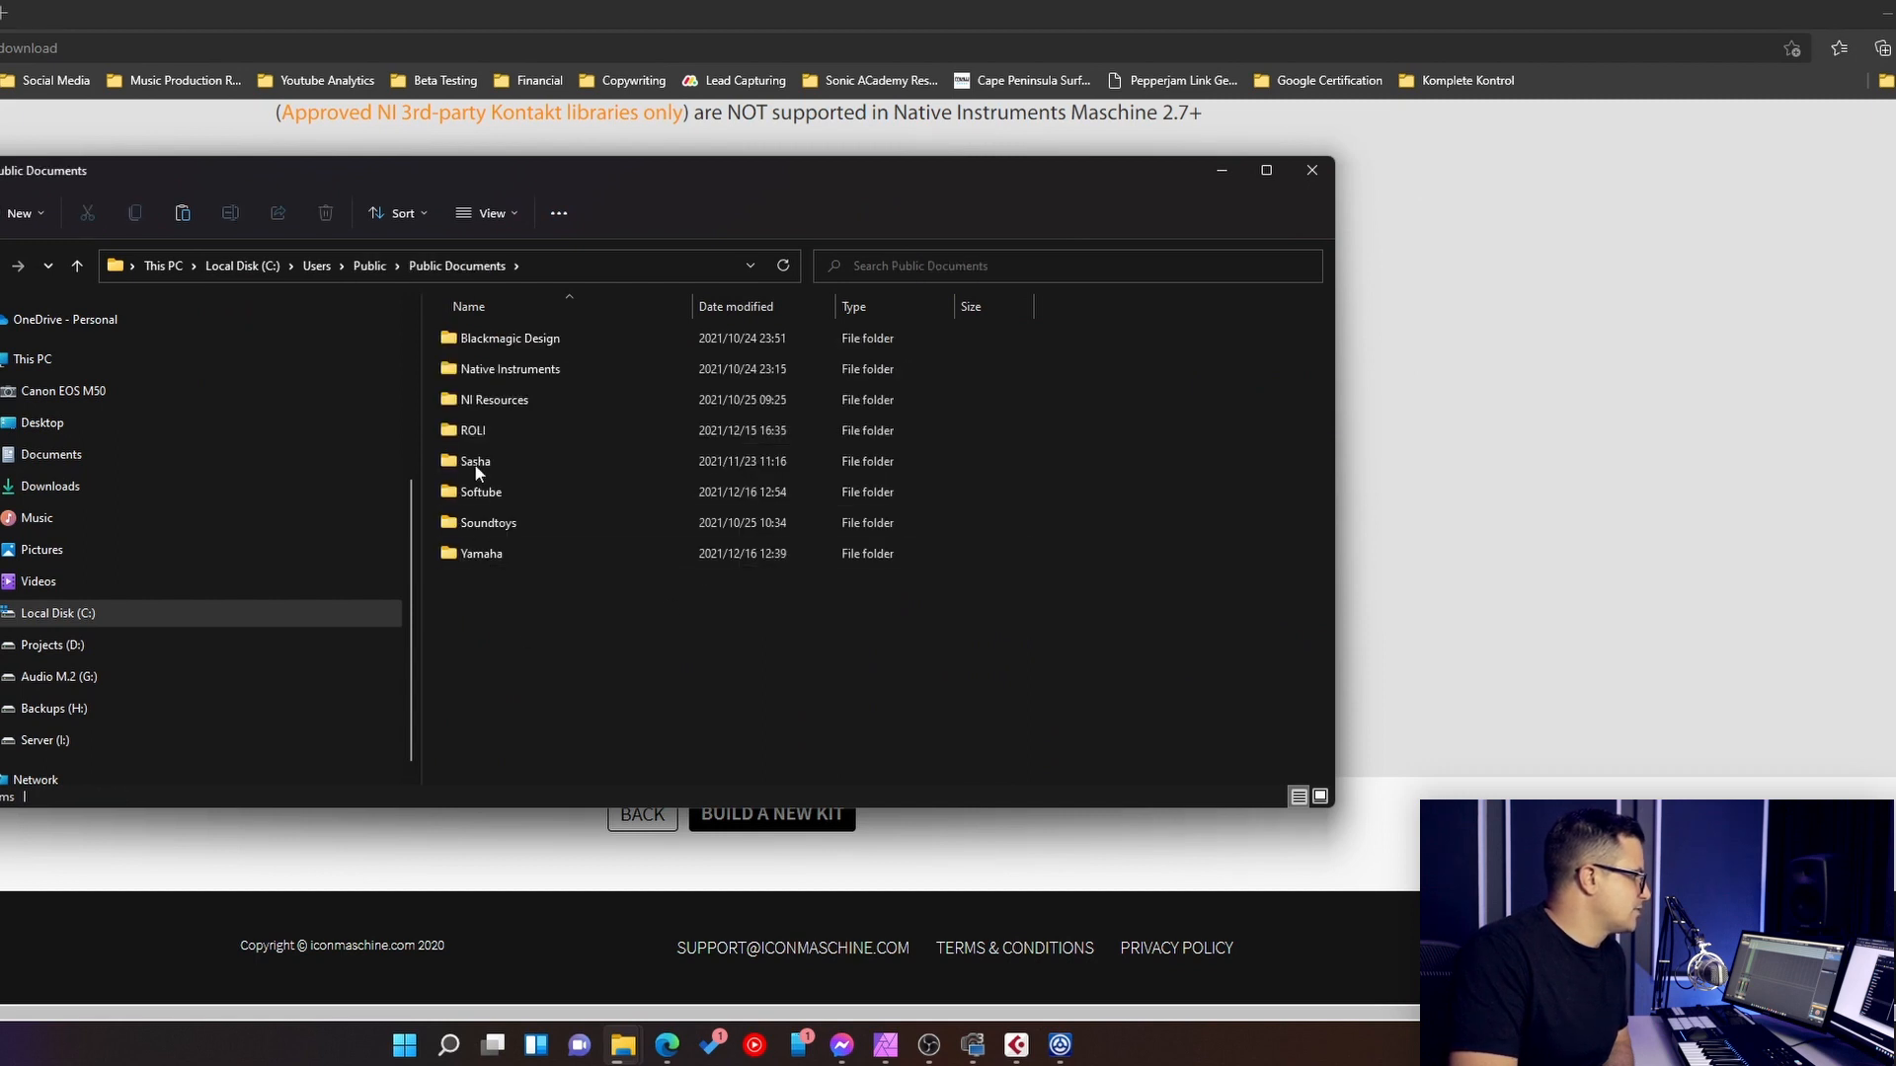
{"action": "double_click", "coordinate": [498, 401]}
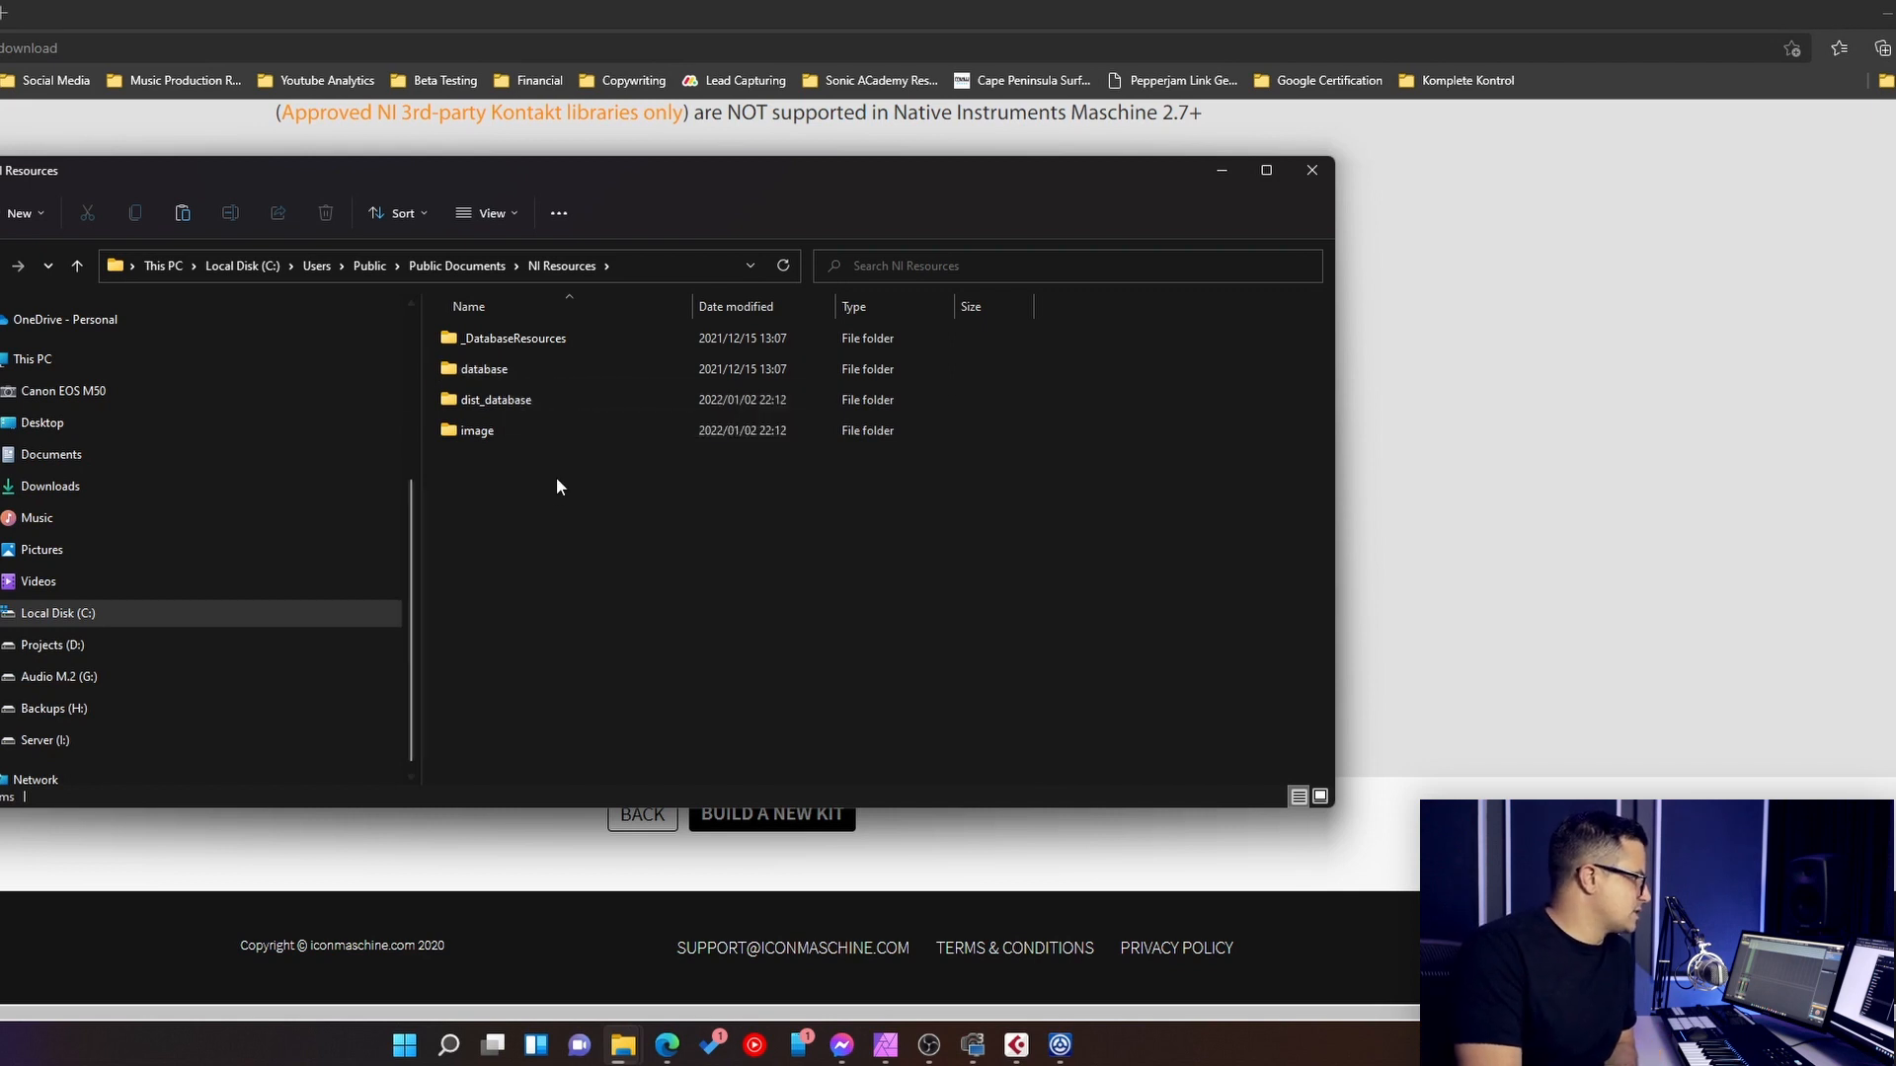
{"action": "double_click", "coordinate": [484, 438]}
- Try pasting the Ultimate Drums zip file directly into the image folder, and delete that copy
{"action": "scroll", "coordinate": [926, 592], "scroll_direction": "down", "scroll_amount": 20}
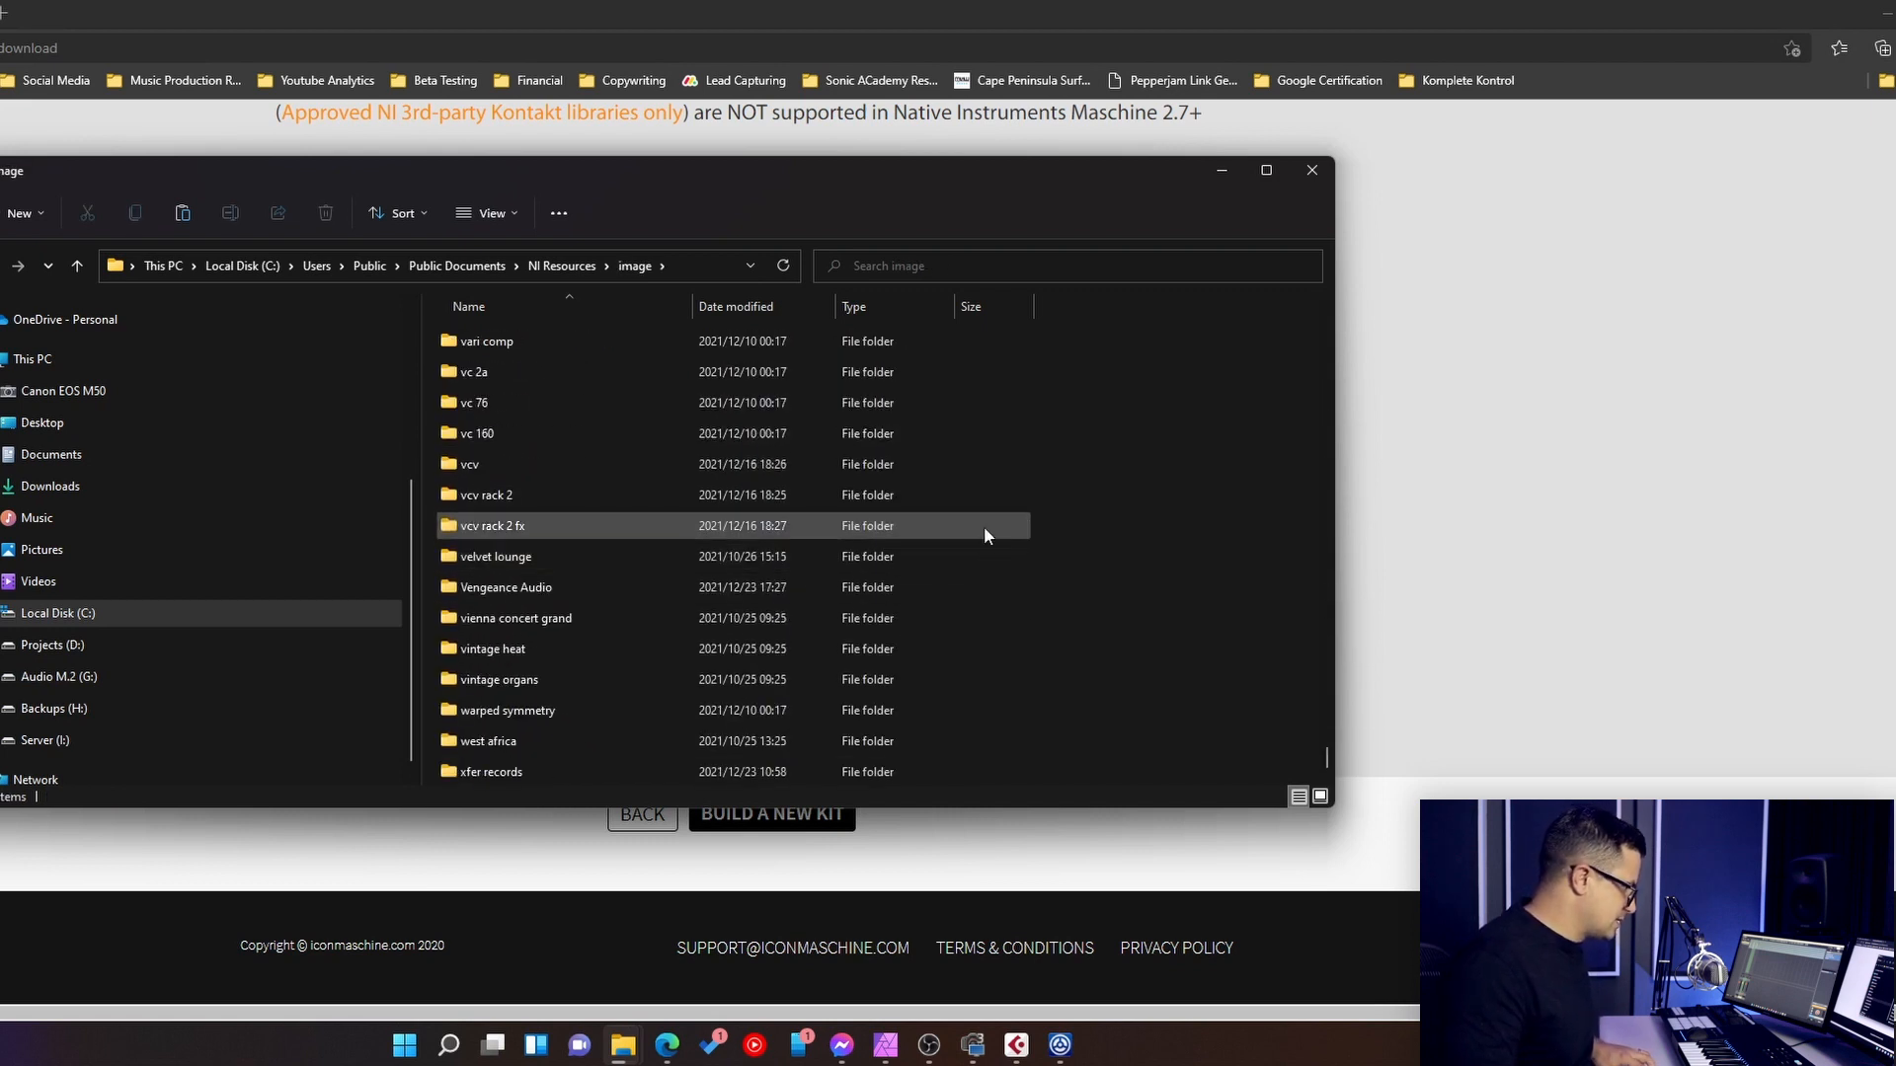
{"action": "key", "text": "ctrl+v"}
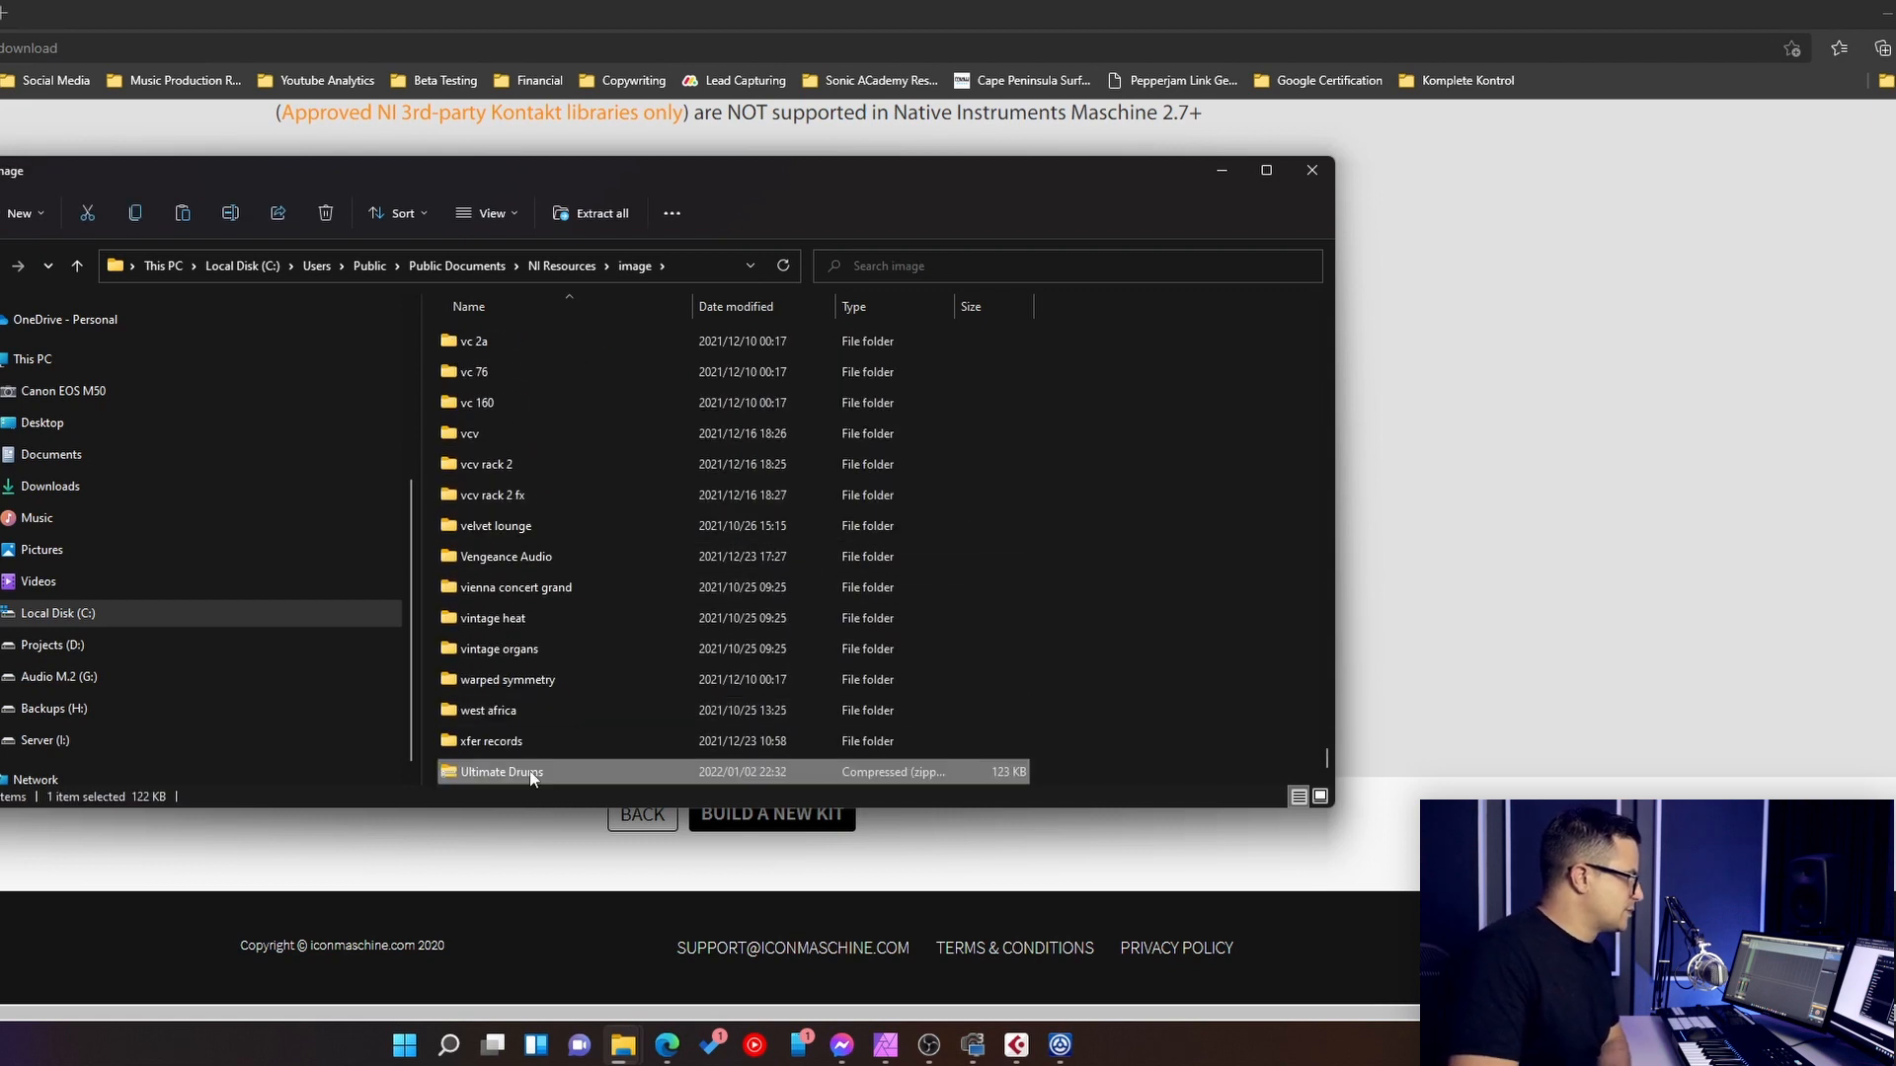
{"action": "key", "text": "Delete"}
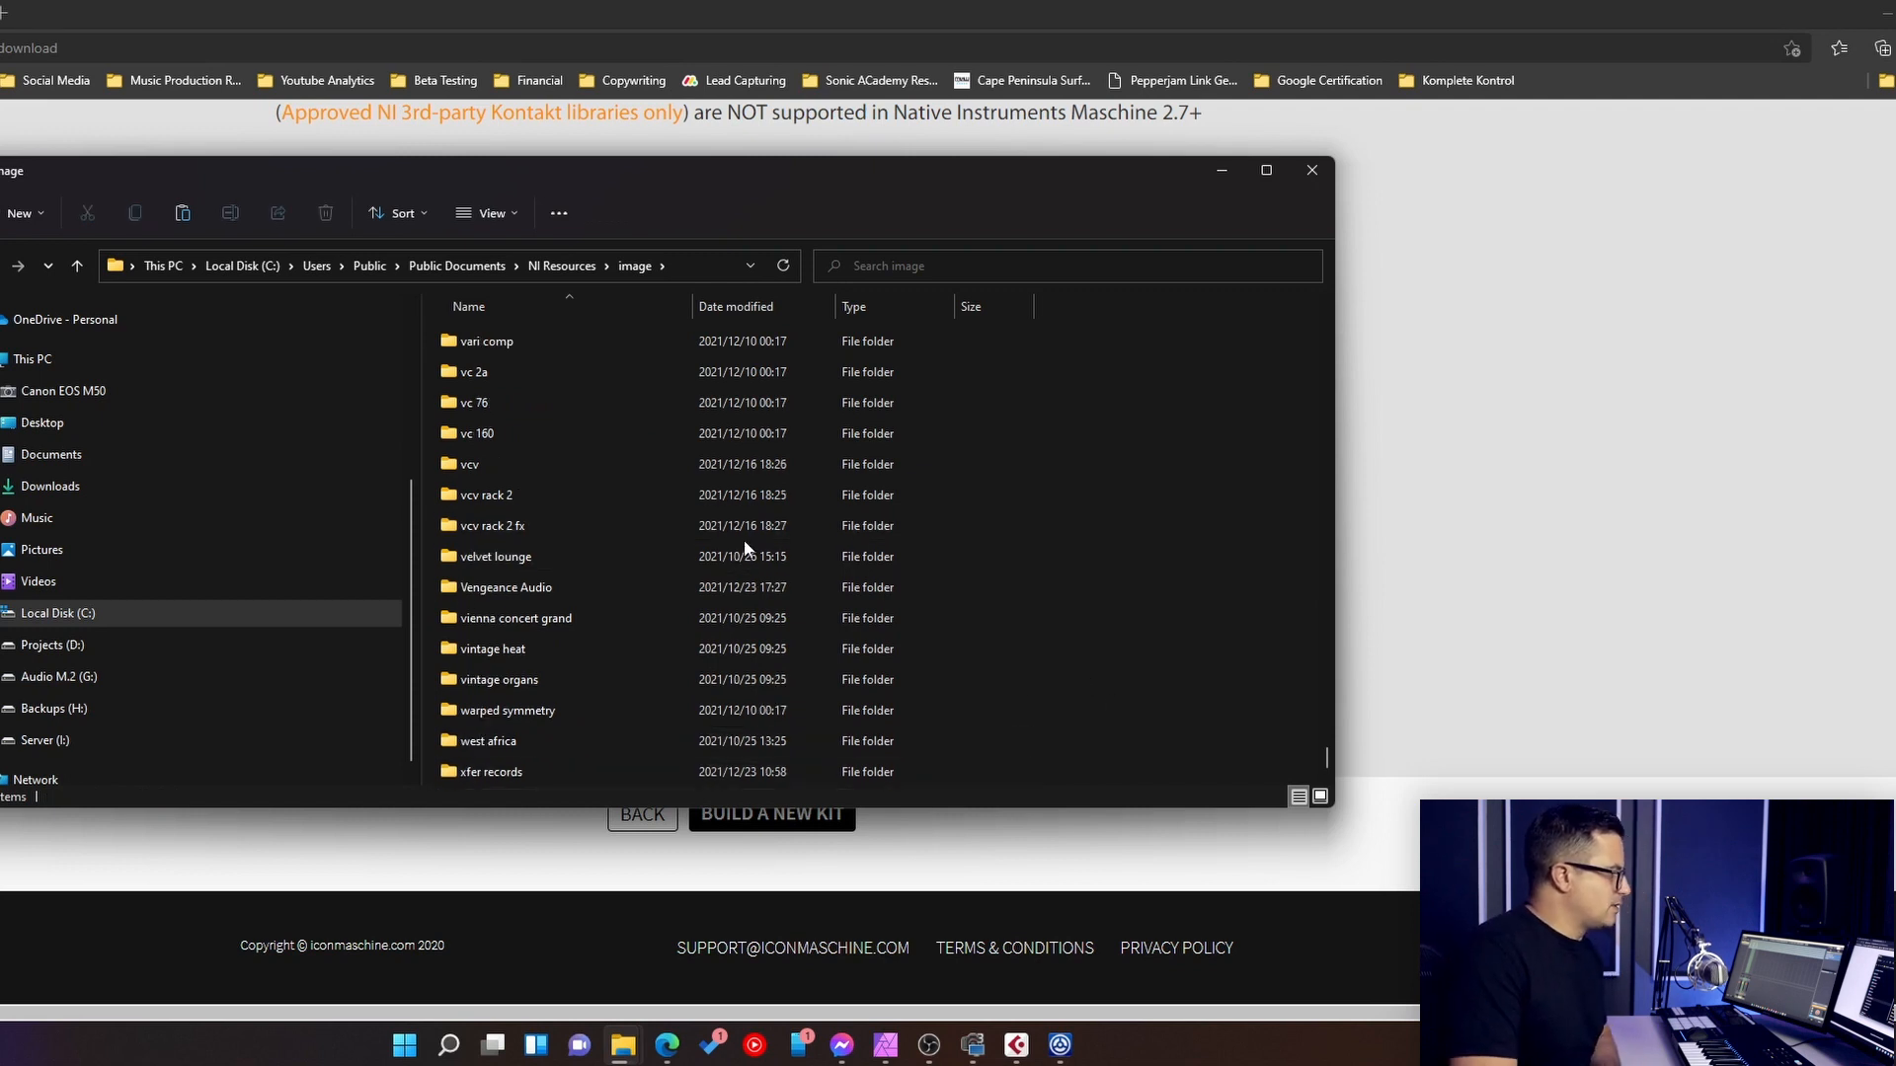
- Try to create a folder named "Sonic Academy" in the image folder, decline merging it and delete the leftover new folder
{"action": "right_click", "coordinate": [1084, 612]}
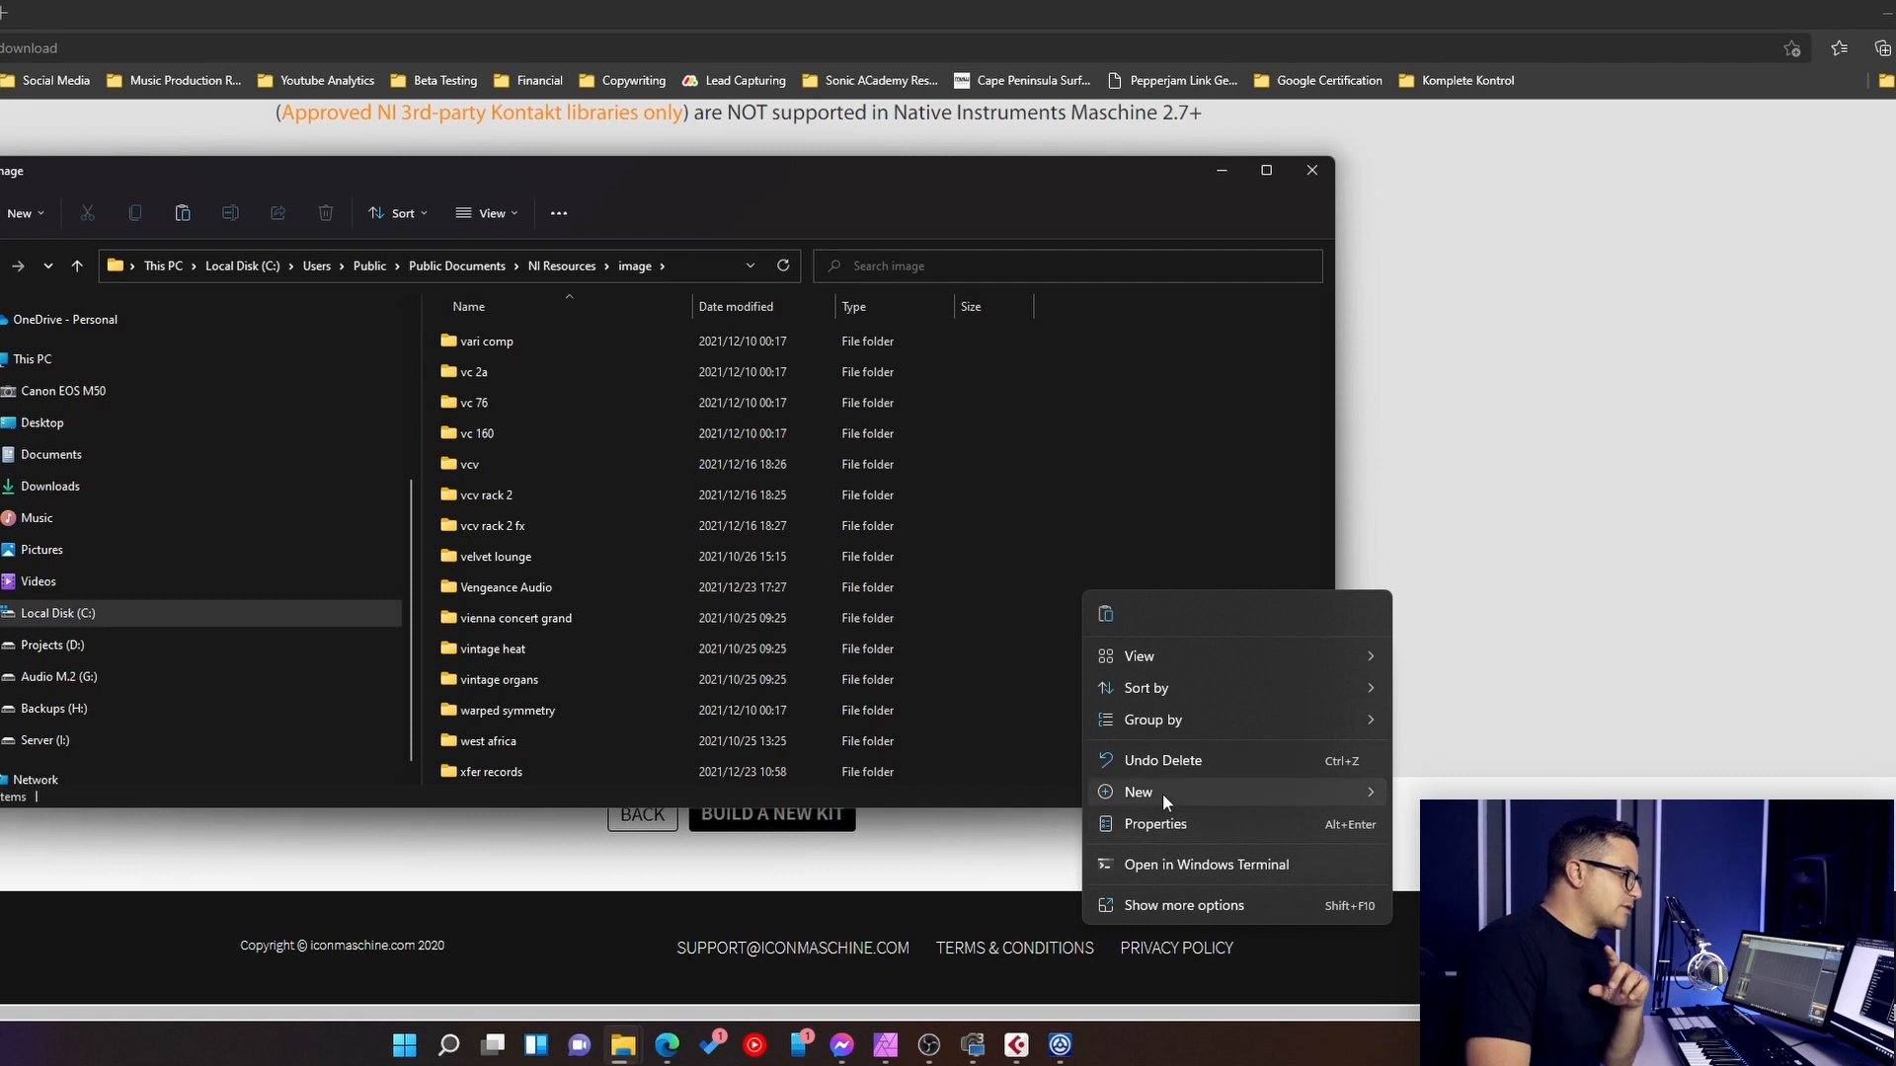
{"action": "mouse_move", "coordinate": [1163, 792]}
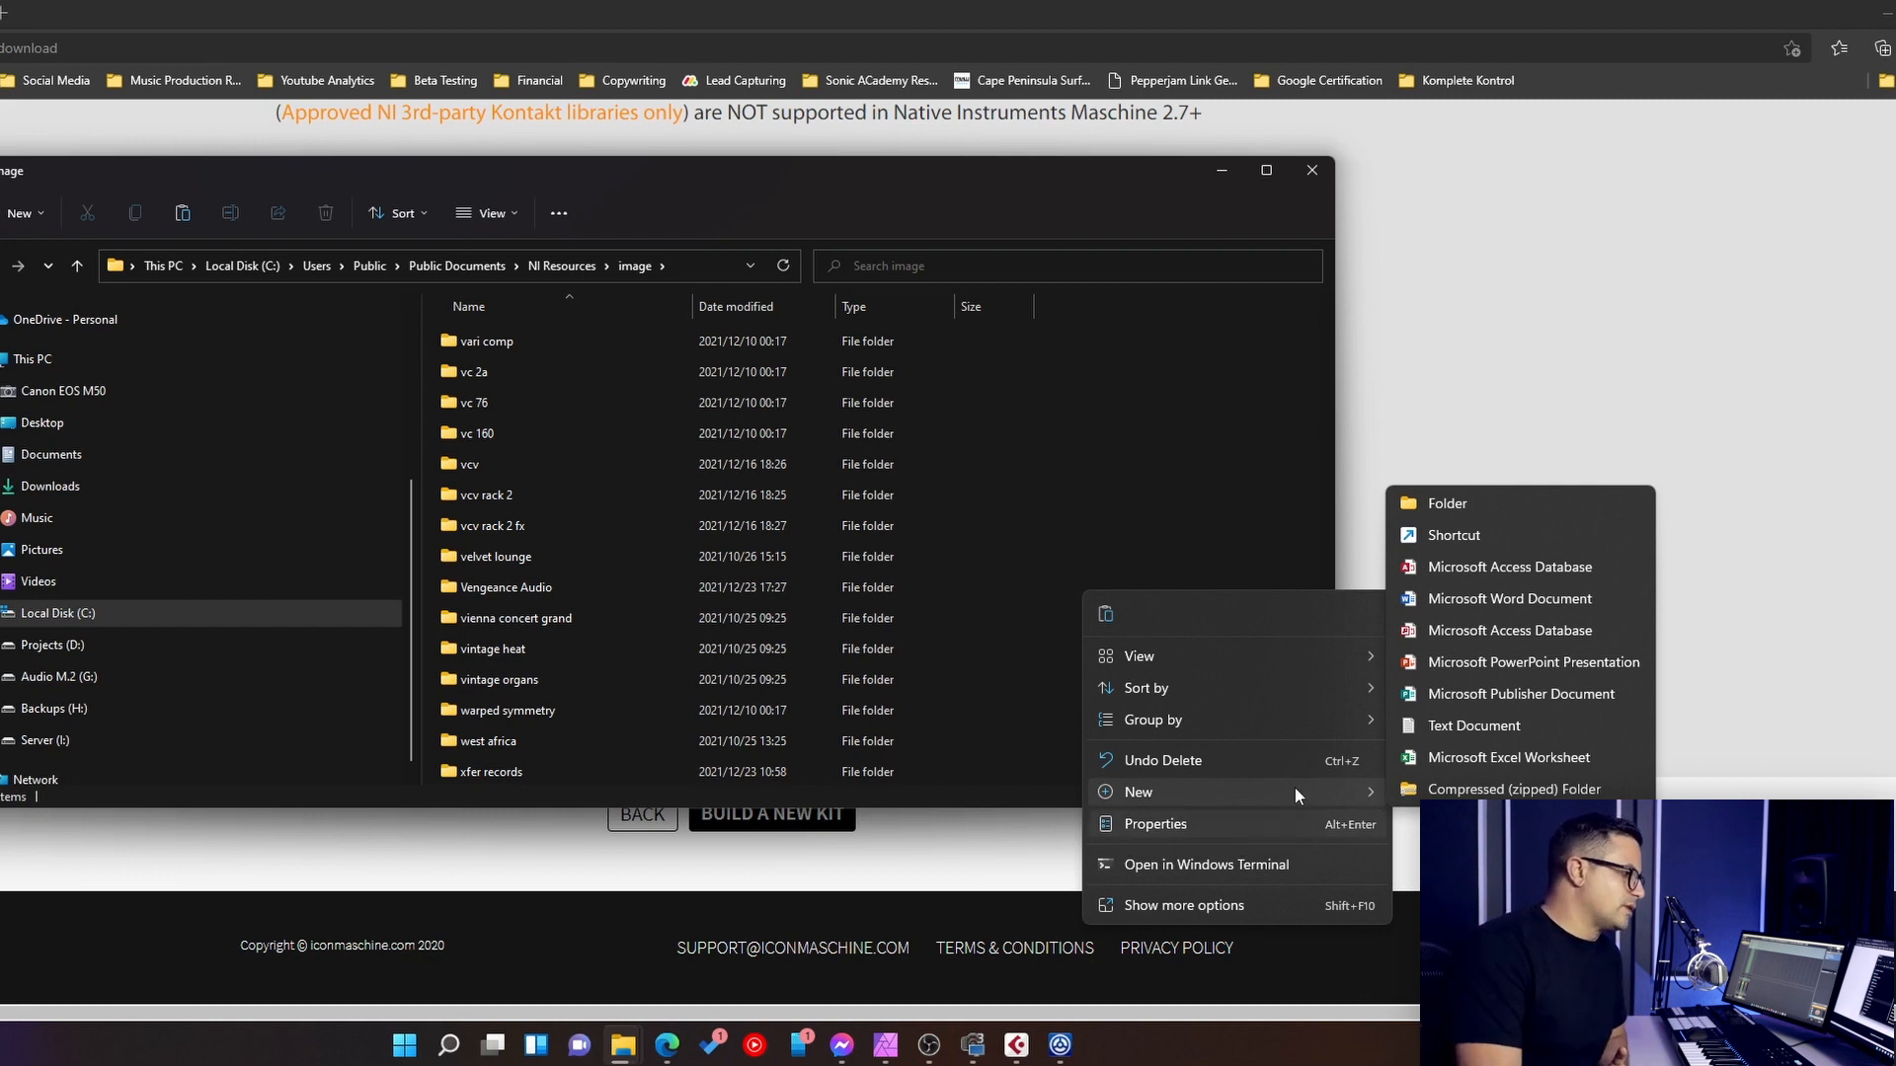
{"action": "left_click", "coordinate": [1473, 502]}
{"action": "type", "text": "S"}
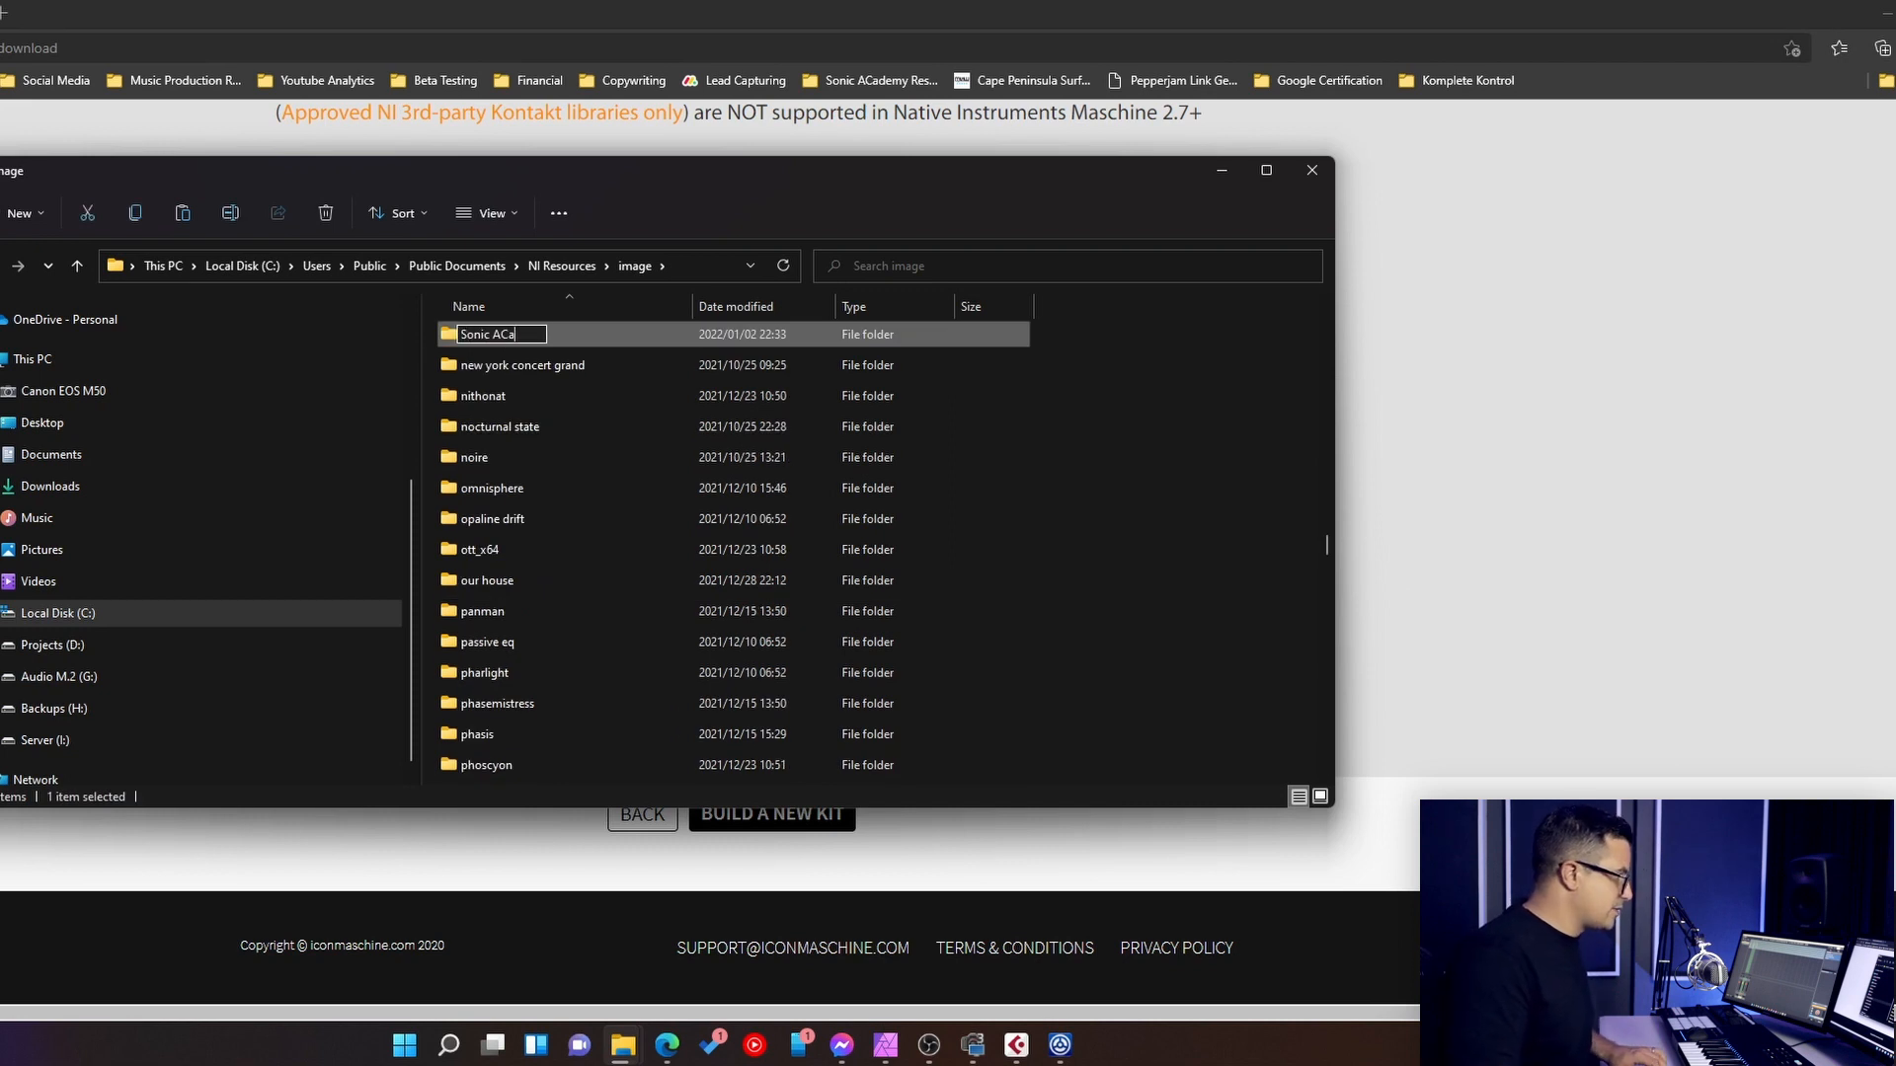
{"action": "type", "text": "onic Academy"}
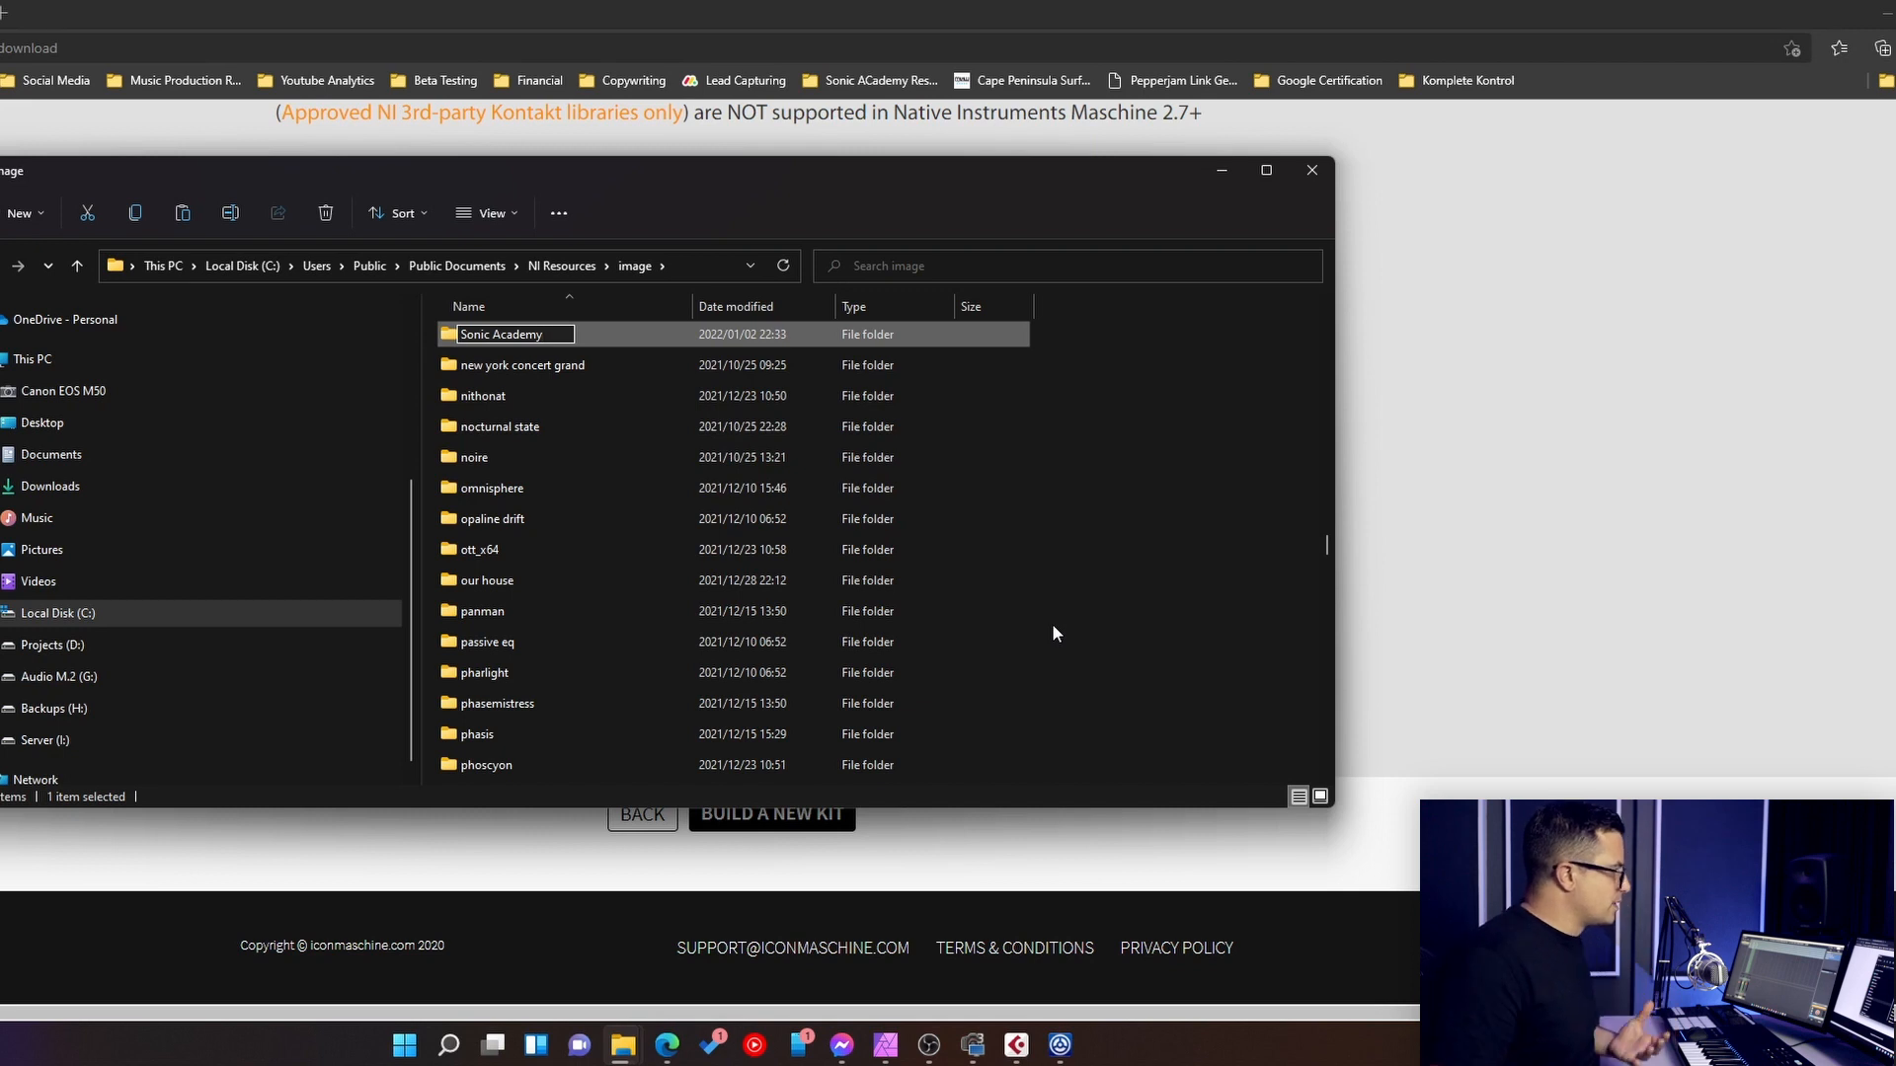
{"action": "key", "text": "Return"}
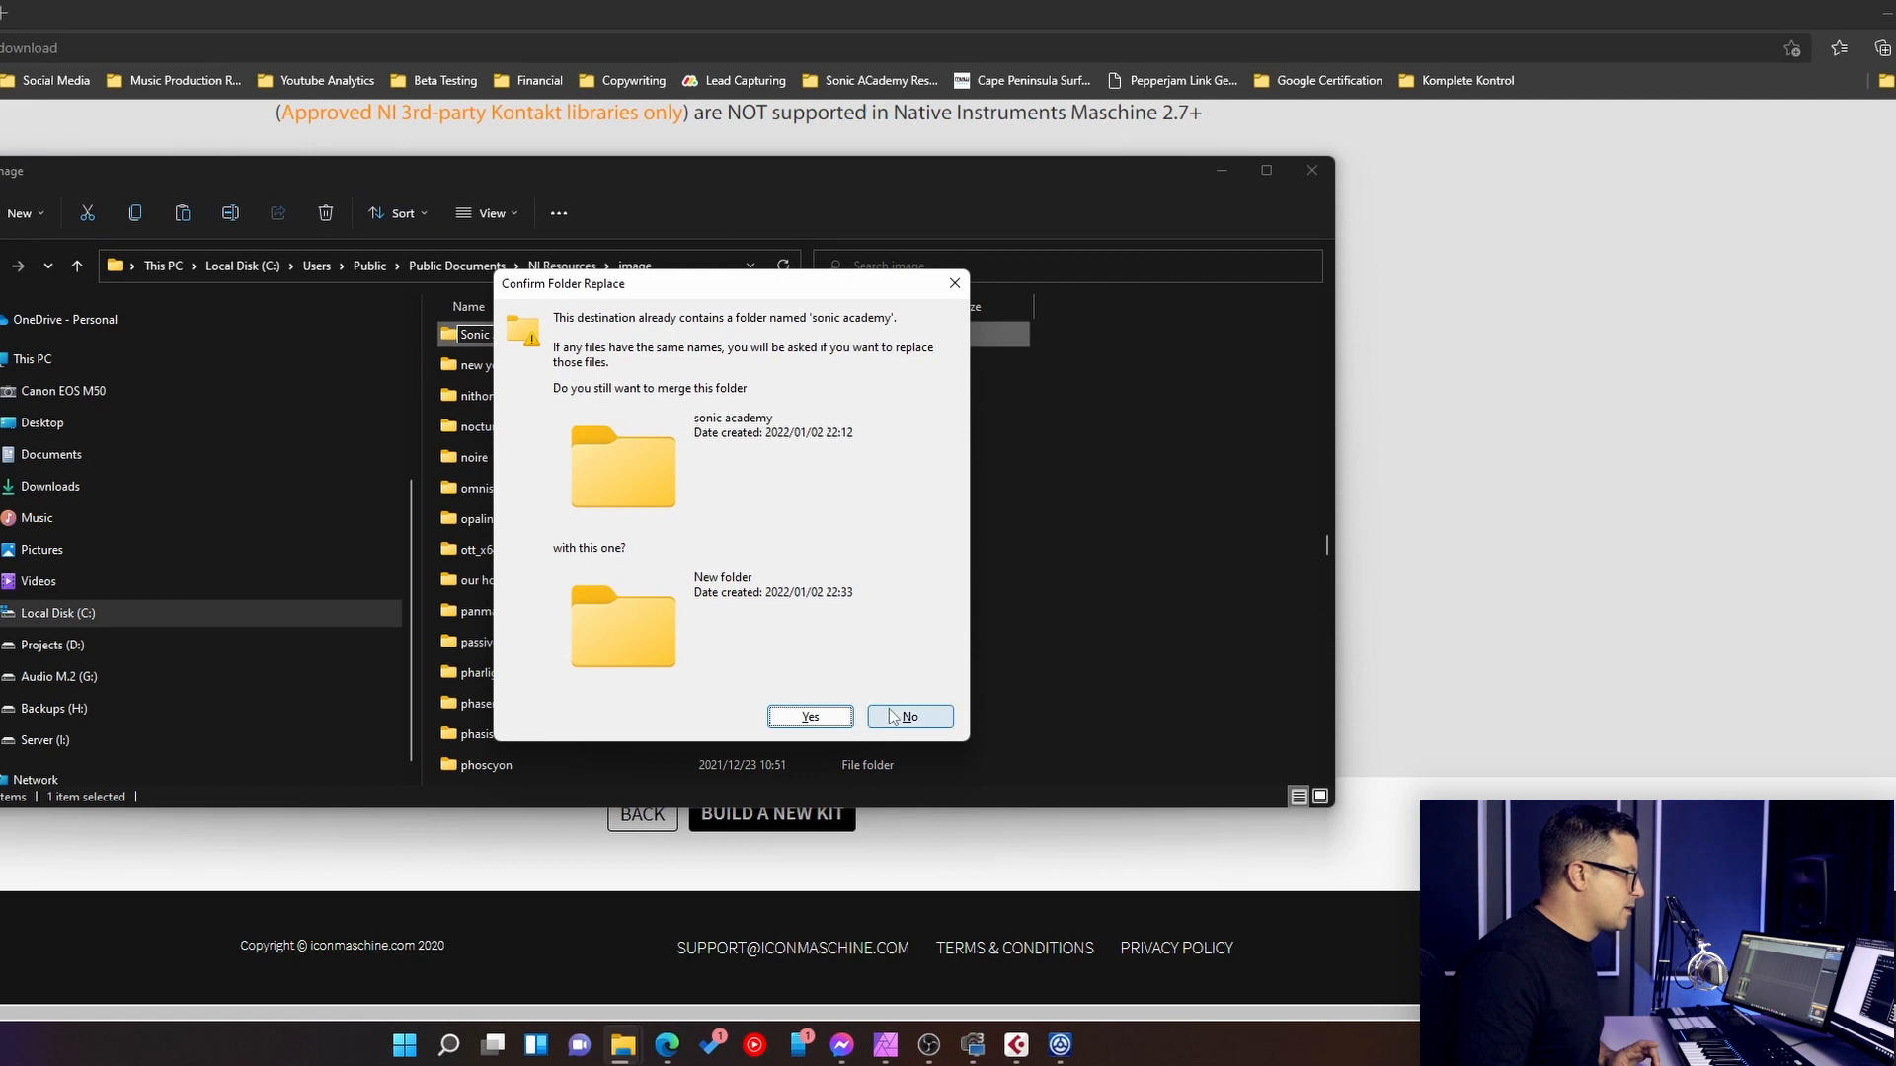
{"action": "left_click", "coordinate": [952, 720]}
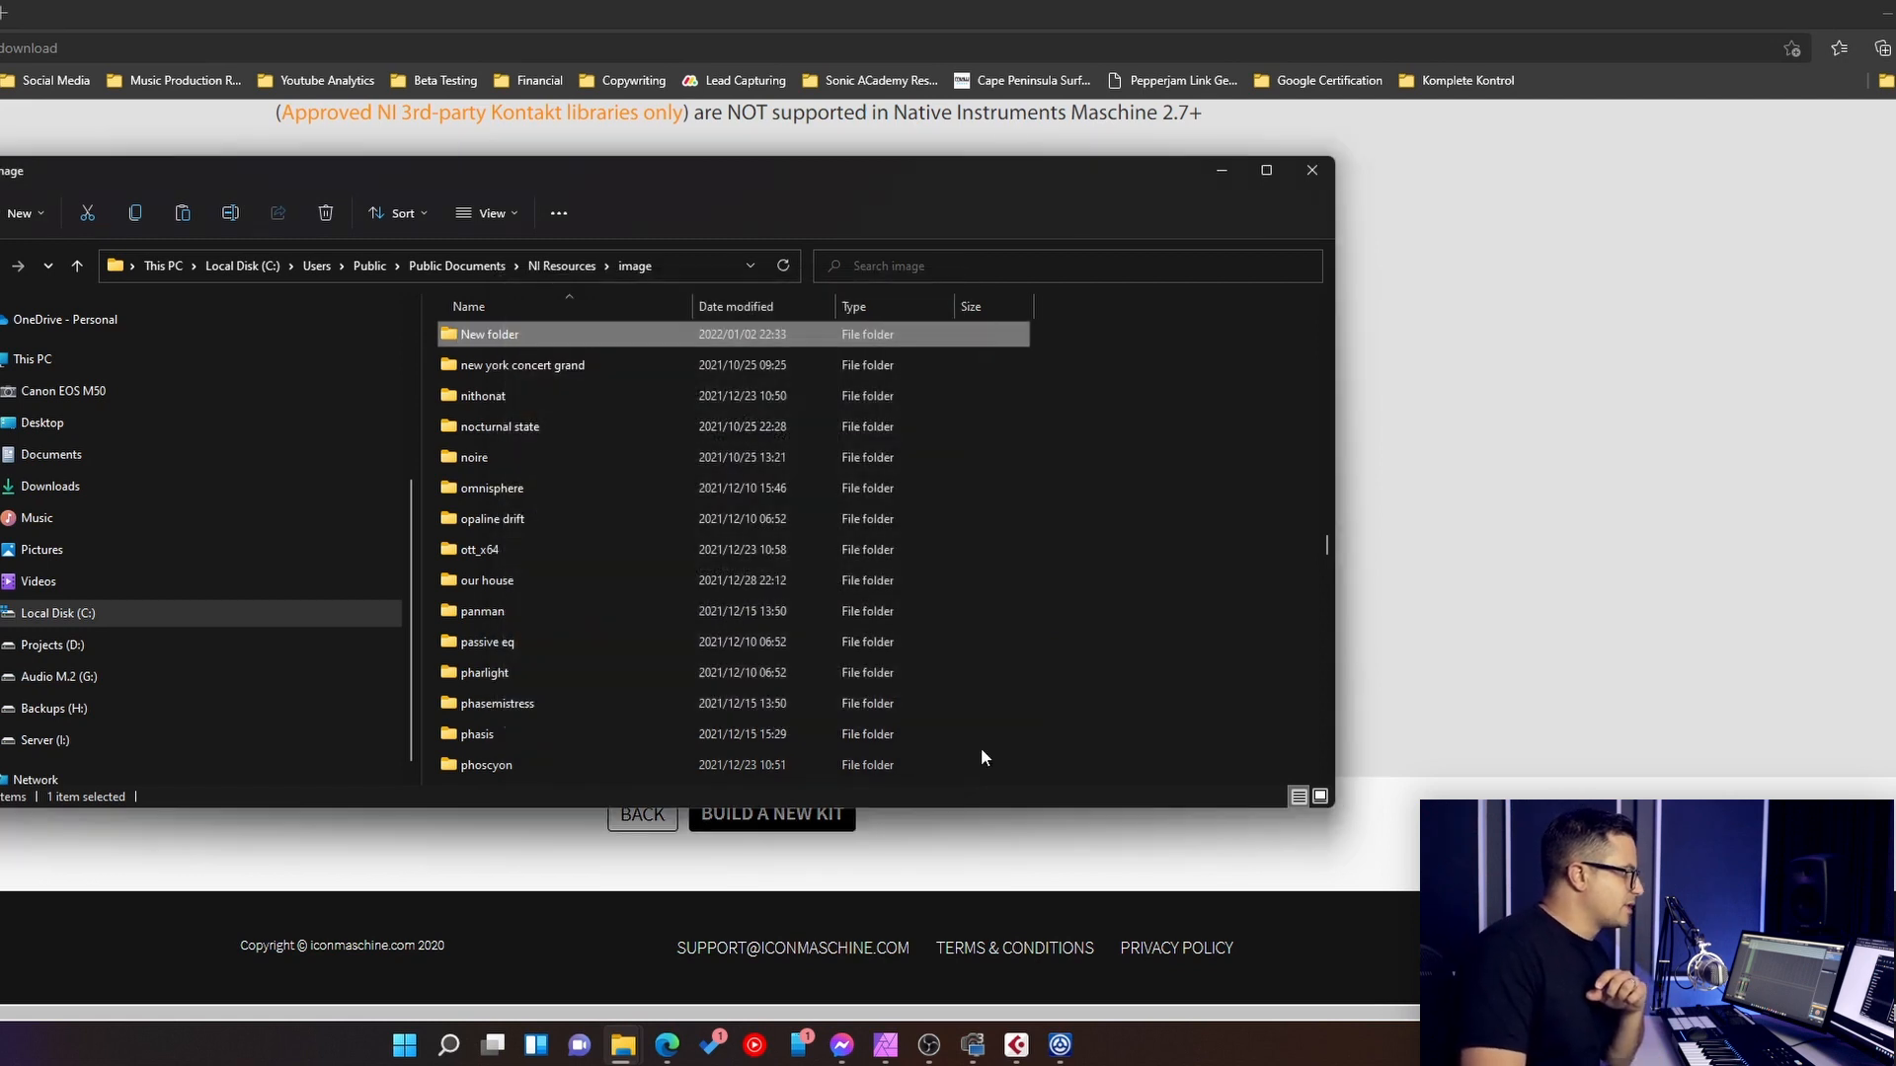
{"action": "scroll", "coordinate": [644, 440], "scroll_direction": "up", "scroll_amount": 3}
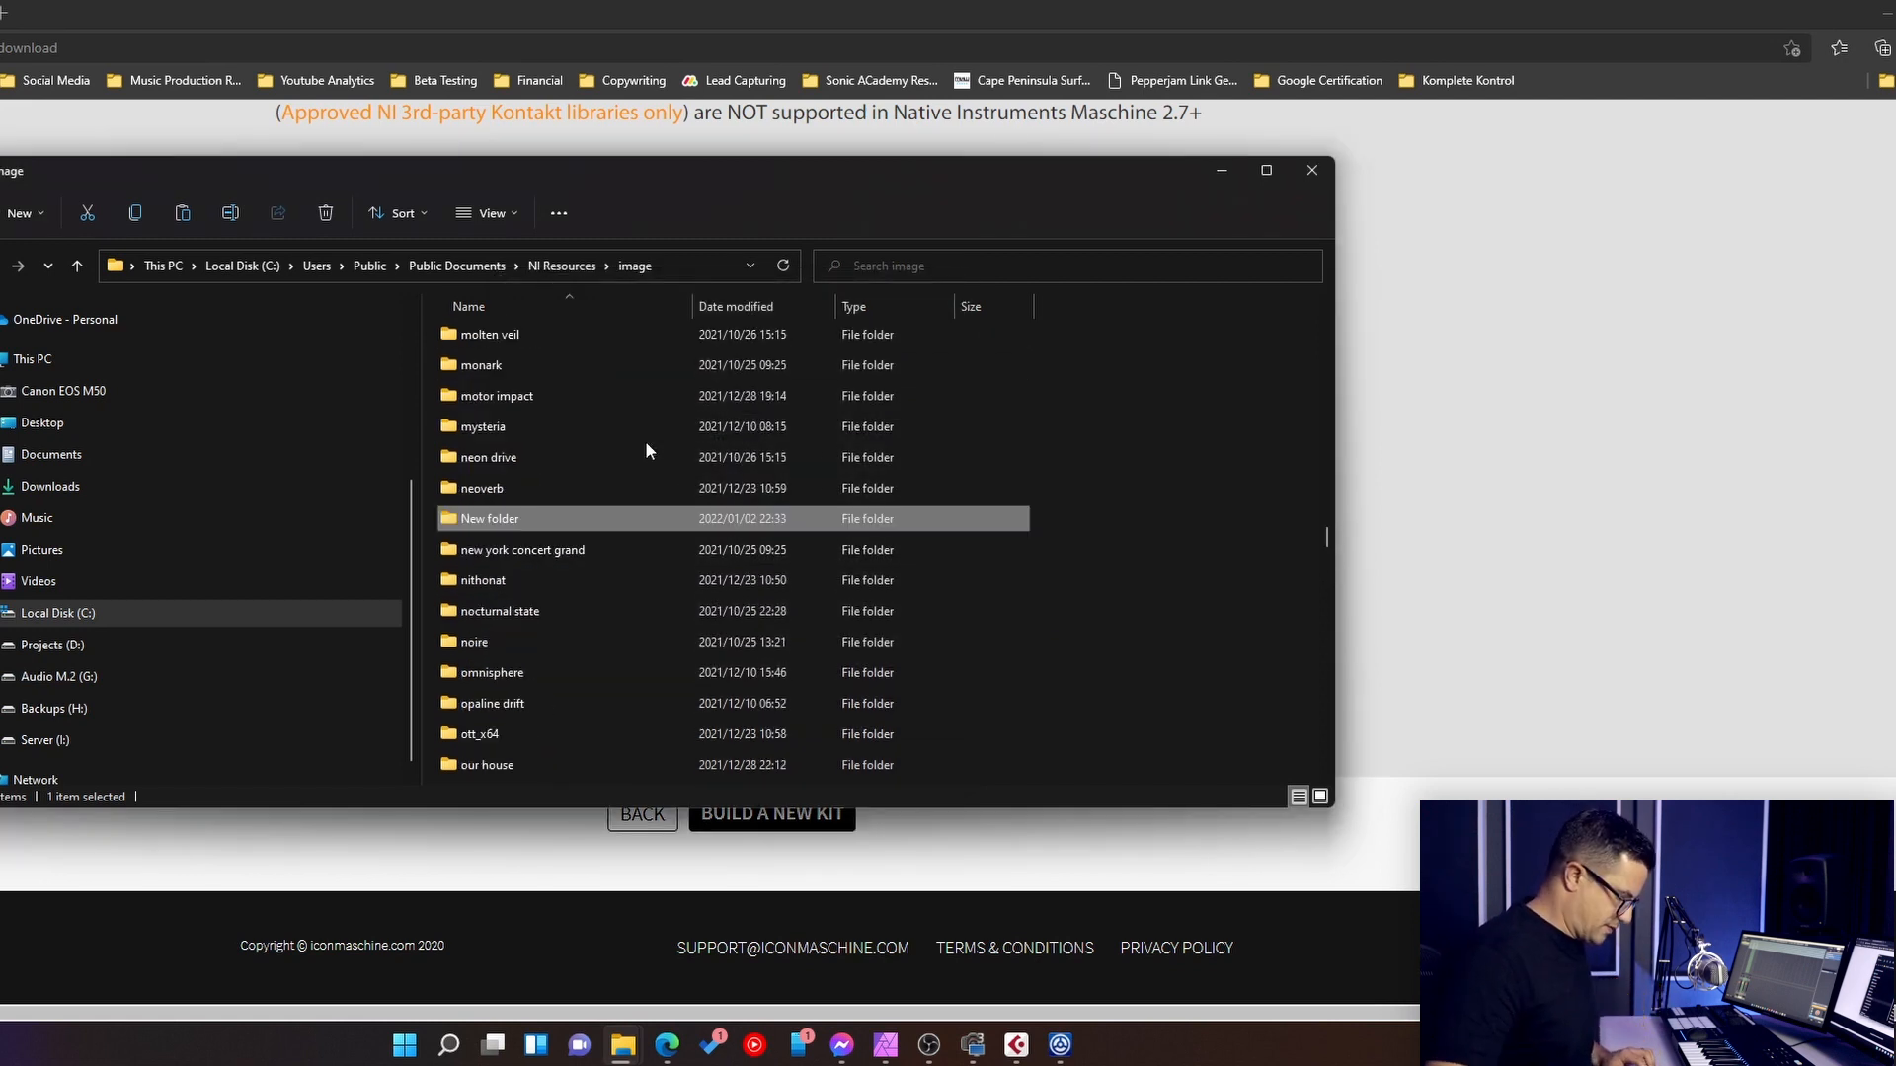
{"action": "key", "text": "Delete"}
- Open the existing sonic academy folder inside image and paste the Ultimate Drums zip file into it
{"action": "scroll", "coordinate": [613, 549], "scroll_direction": "down", "scroll_amount": 6}
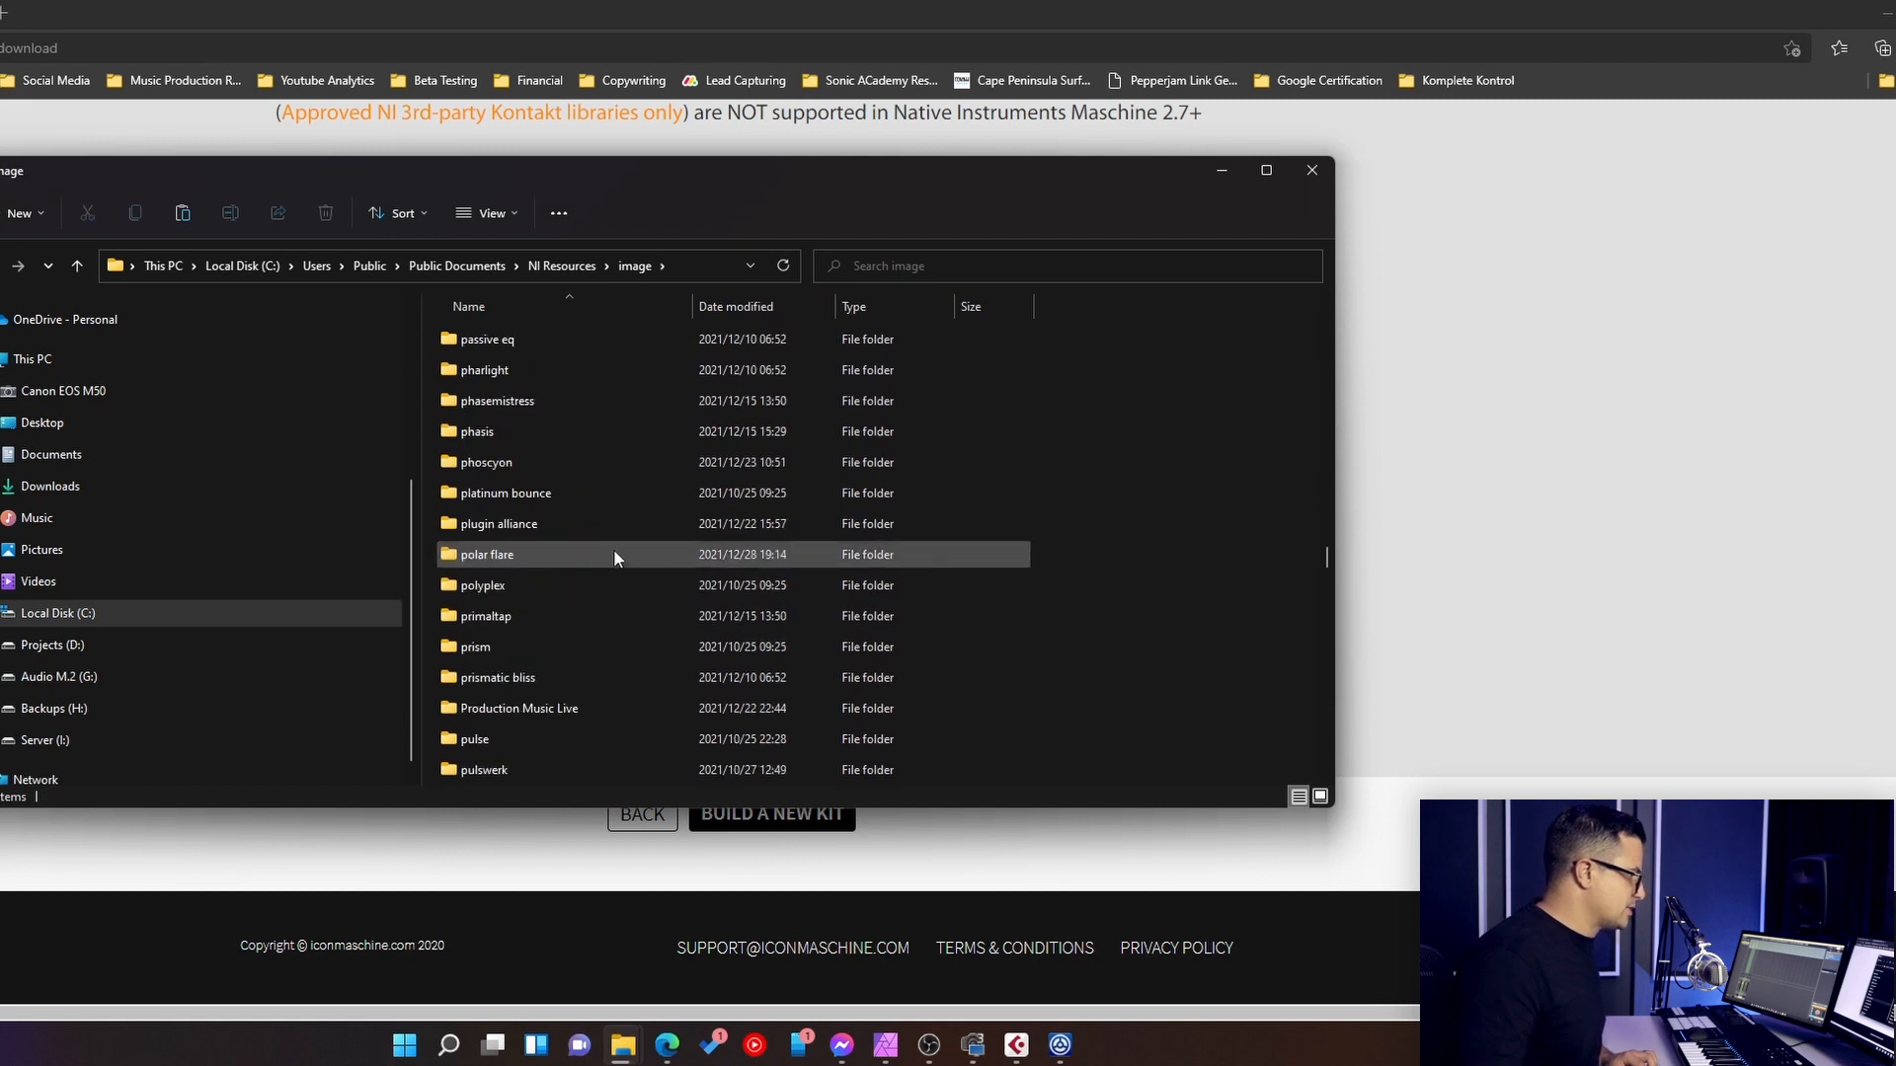
{"action": "scroll", "coordinate": [610, 610], "scroll_direction": "down", "scroll_amount": 10}
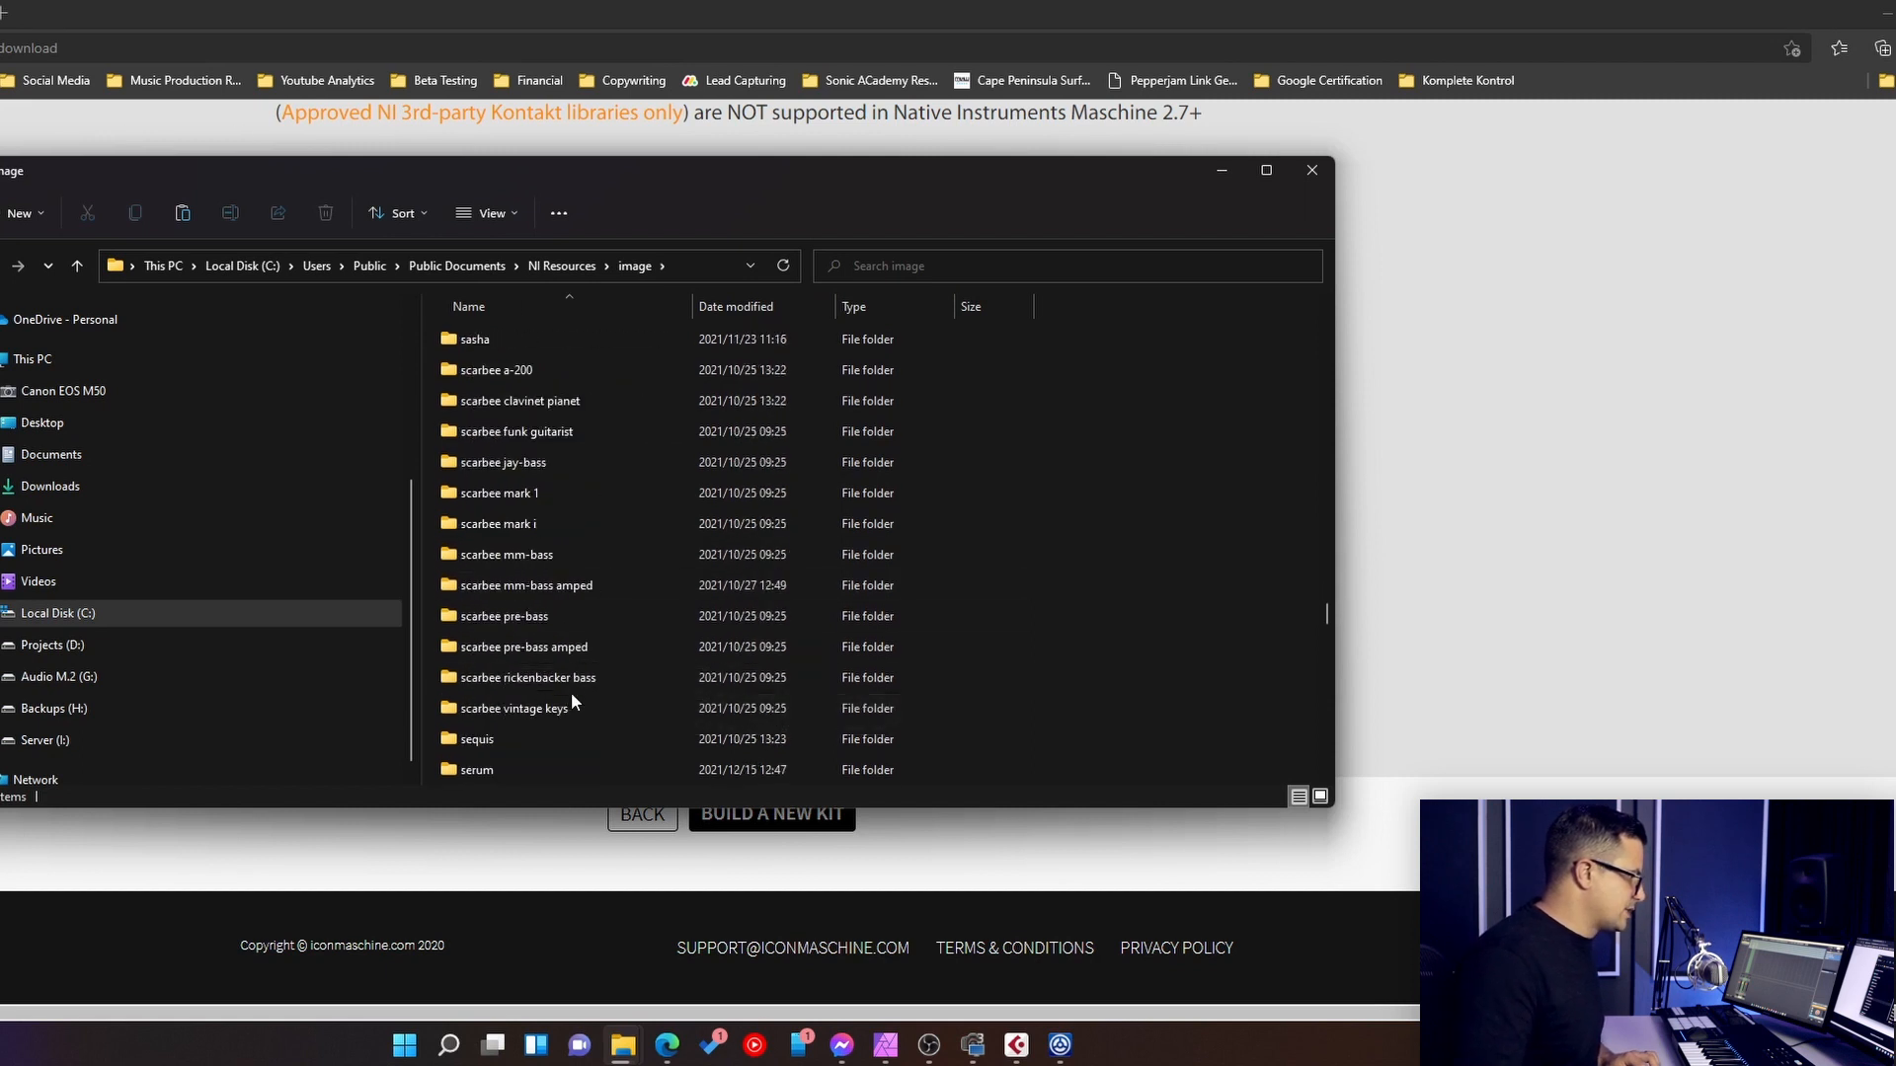
{"action": "scroll", "coordinate": [577, 757], "scroll_direction": "down", "scroll_amount": 8}
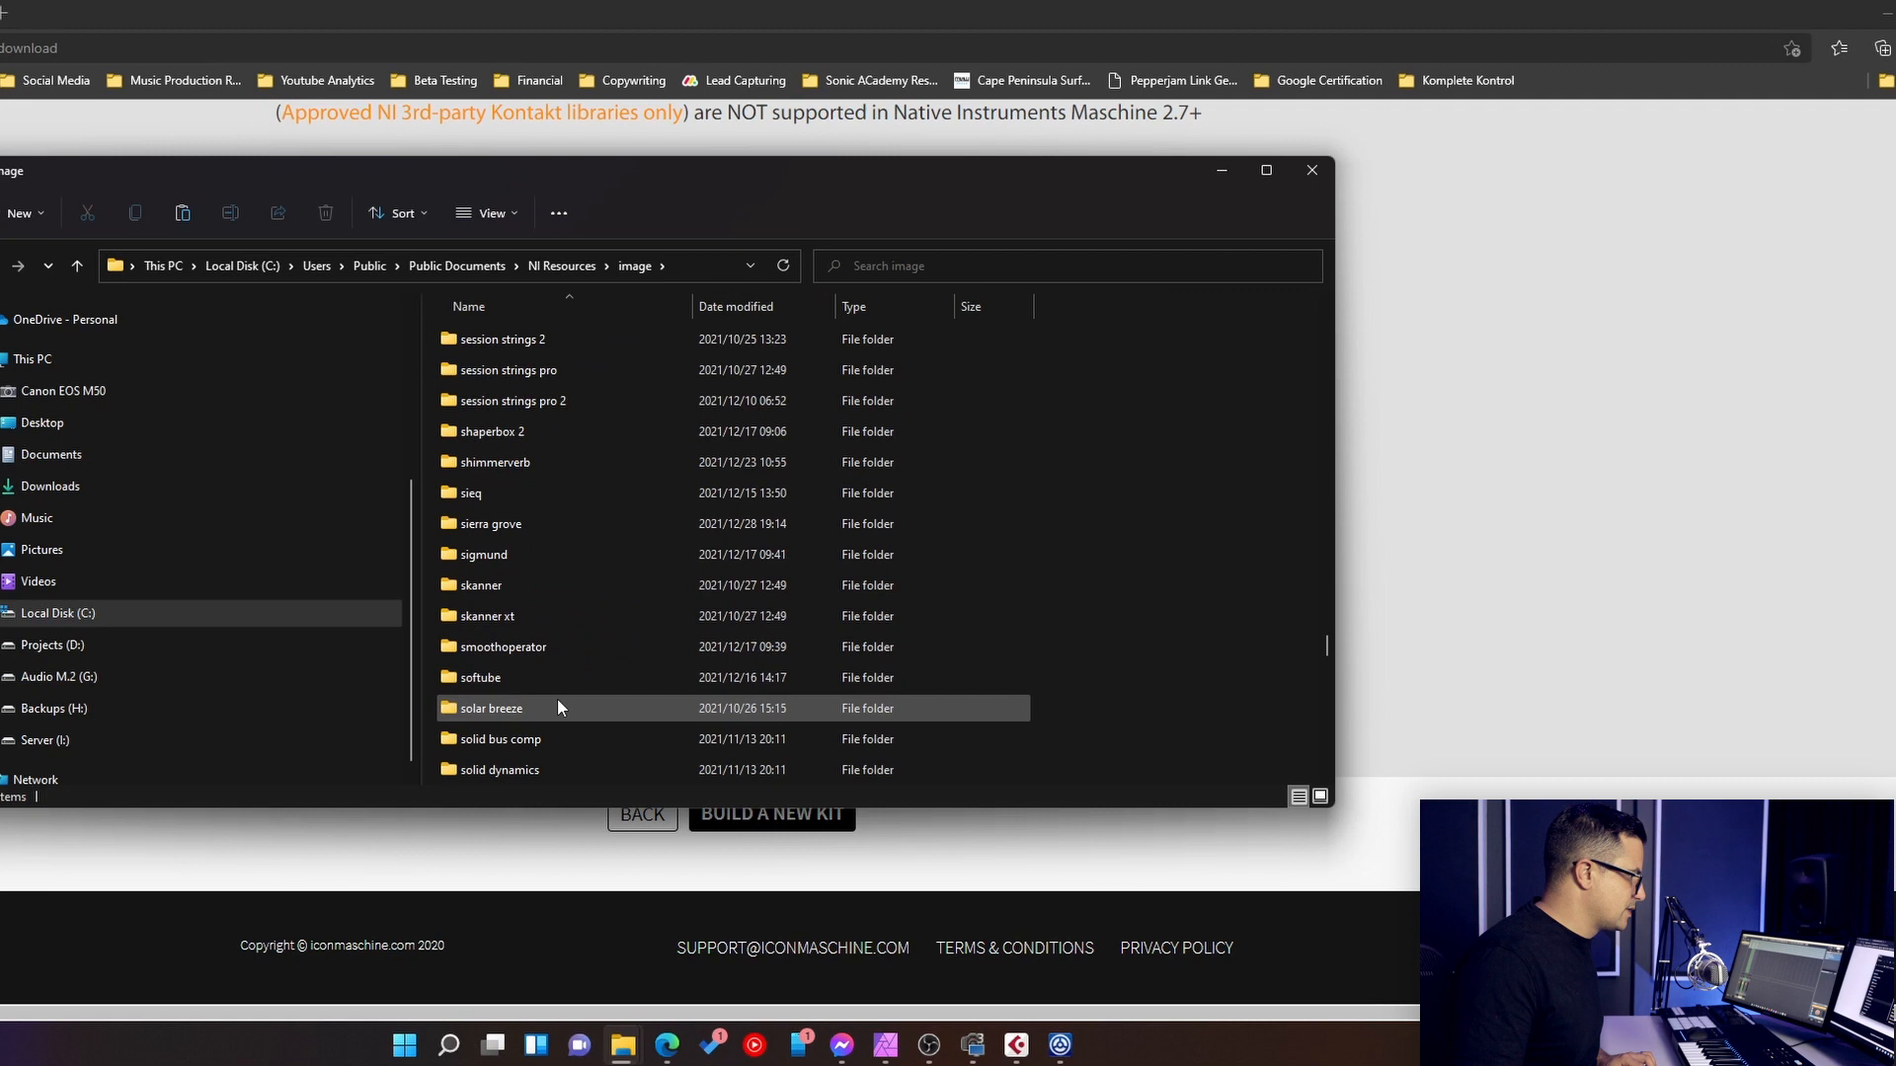
{"action": "double_click", "coordinate": [547, 741]}
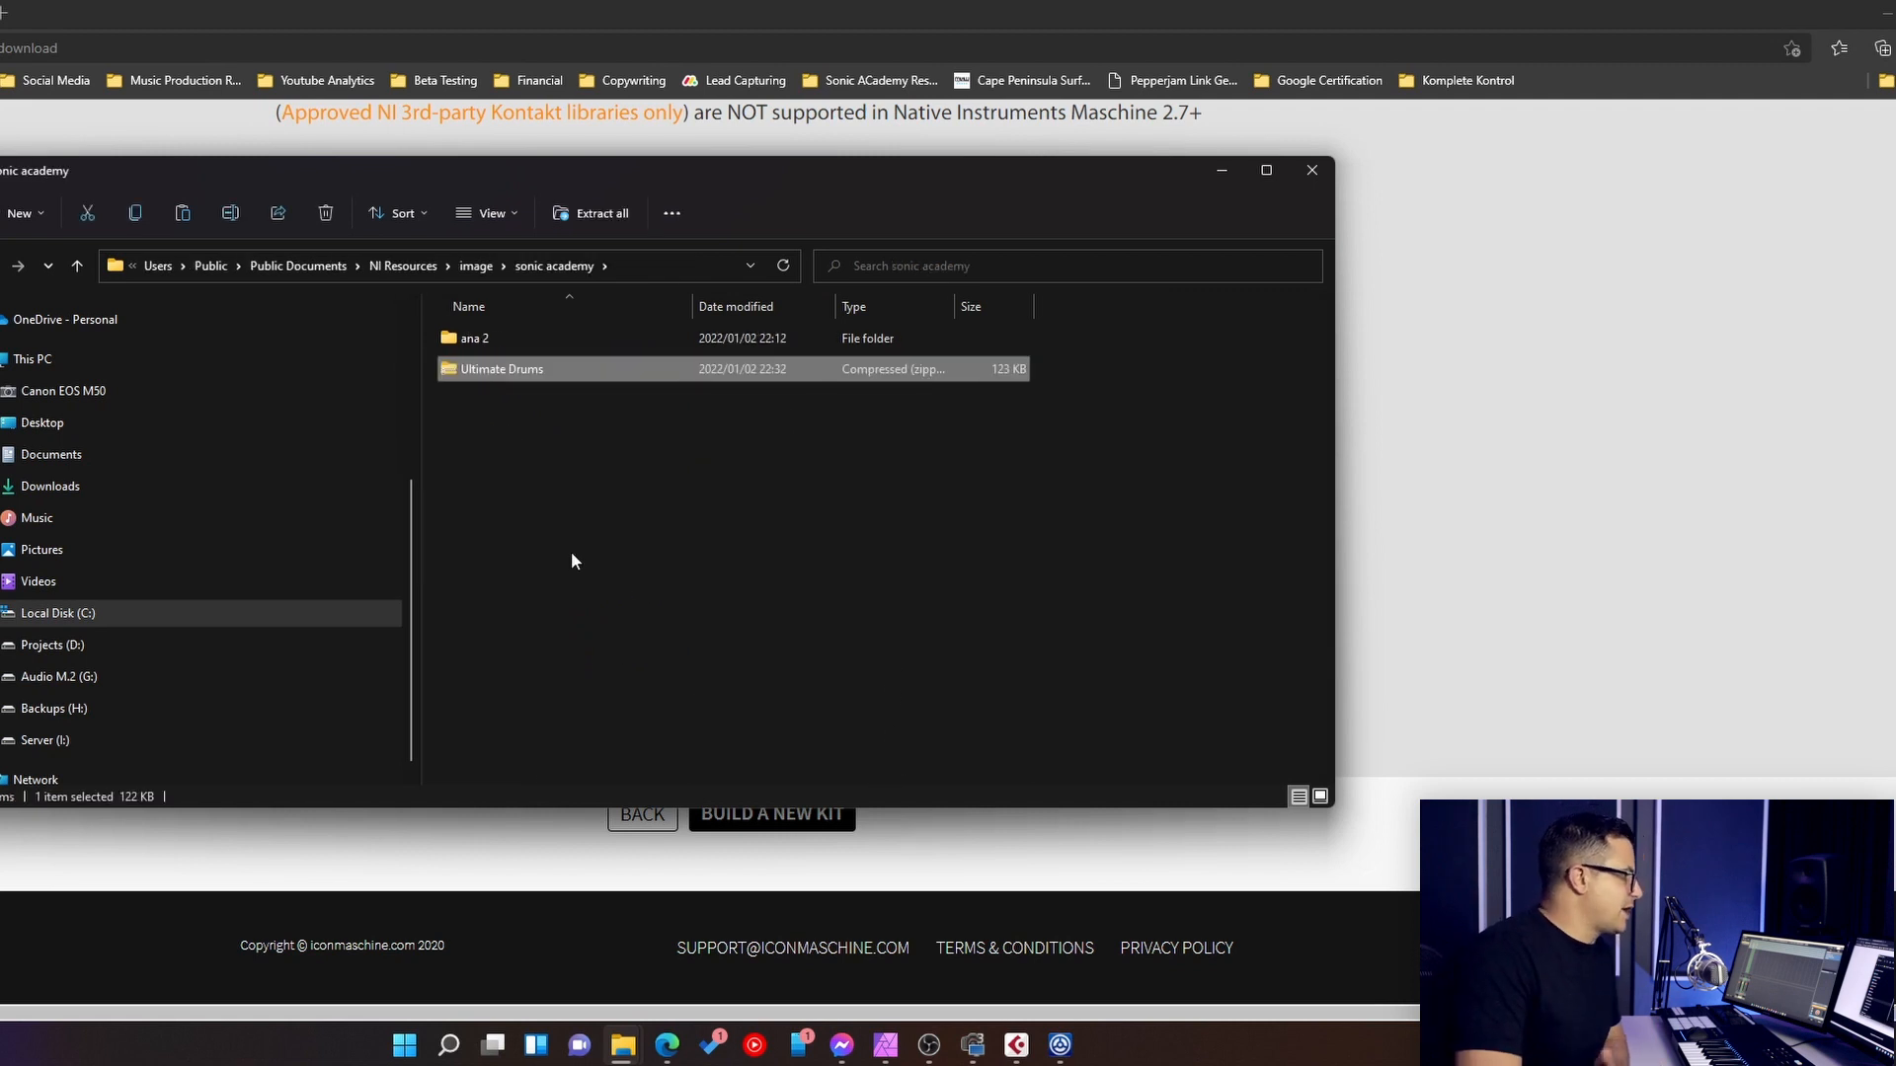
- Extract the Ultimate Drums zip inside the sonic academy folder, permanently delete the zip file and close File Explorer
{"action": "right_click", "coordinate": [530, 375]}
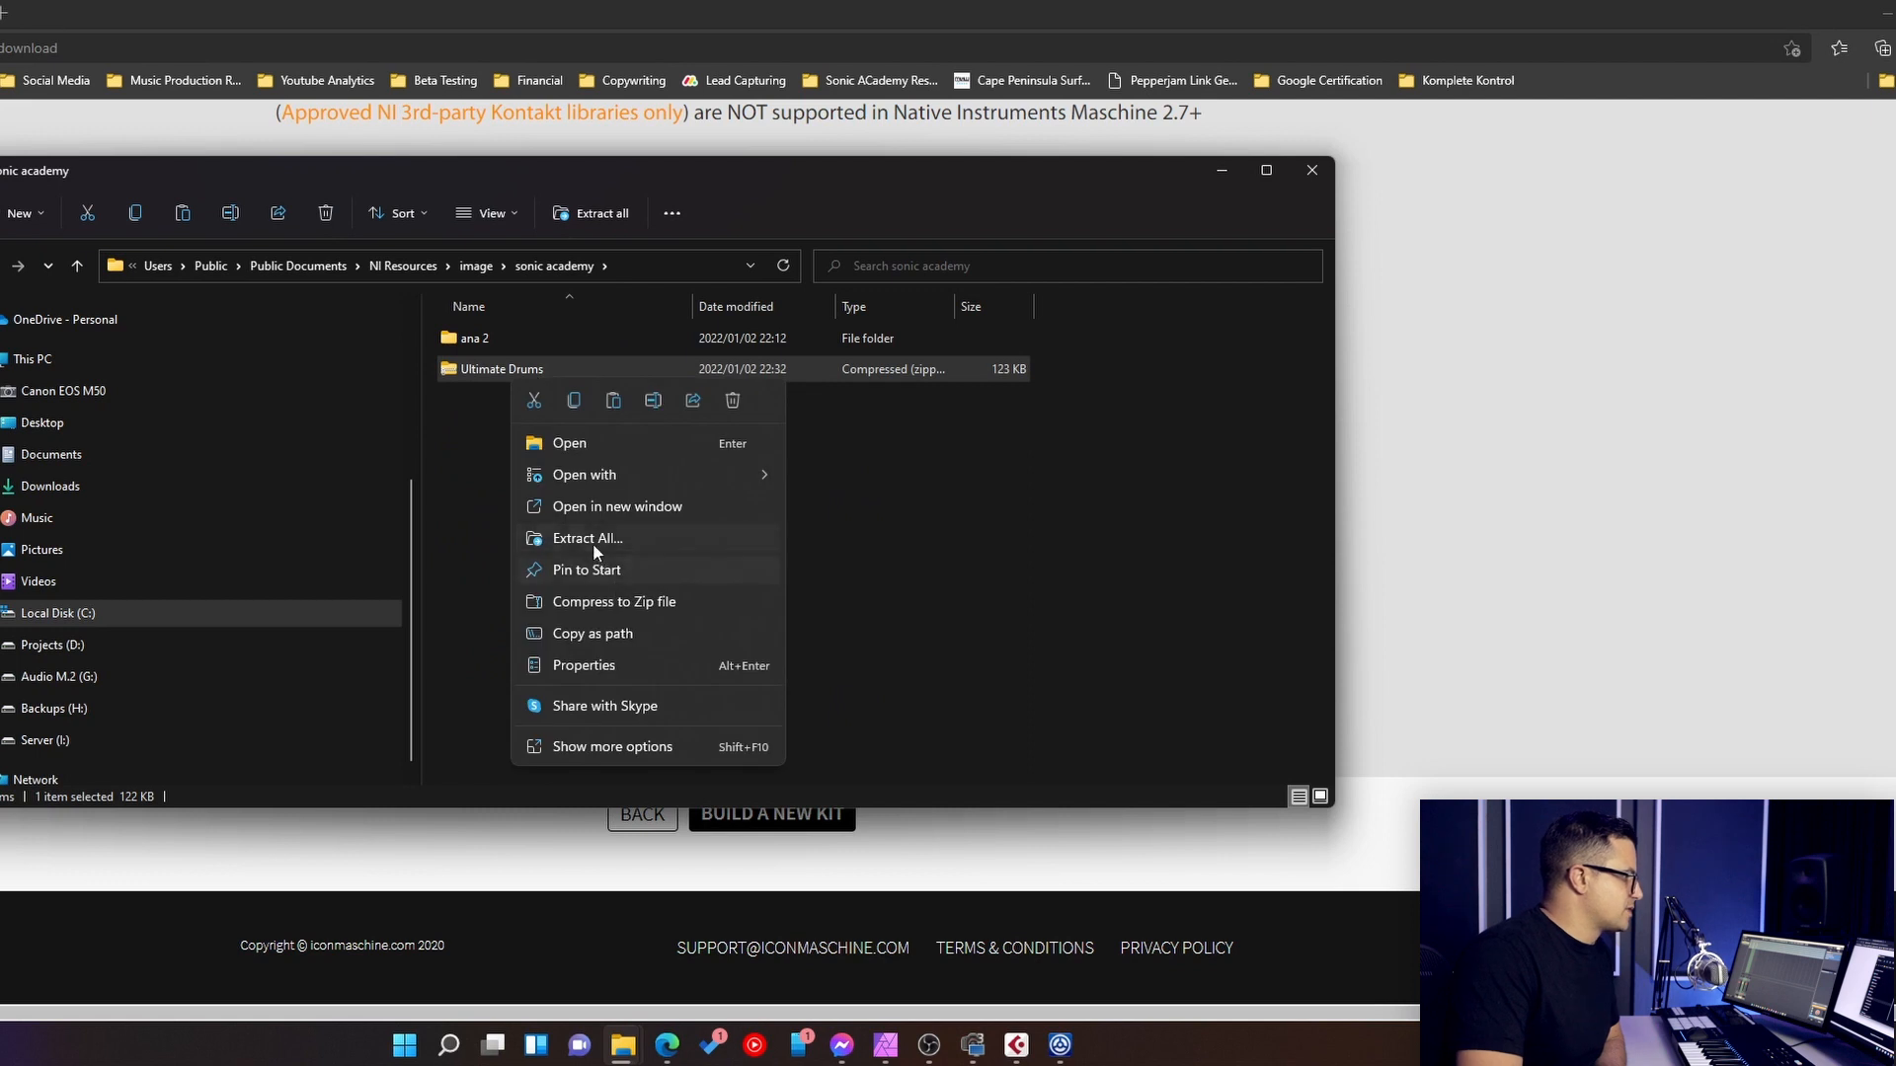
{"action": "left_click", "coordinate": [594, 543]}
{"action": "left_click", "coordinate": [906, 706]}
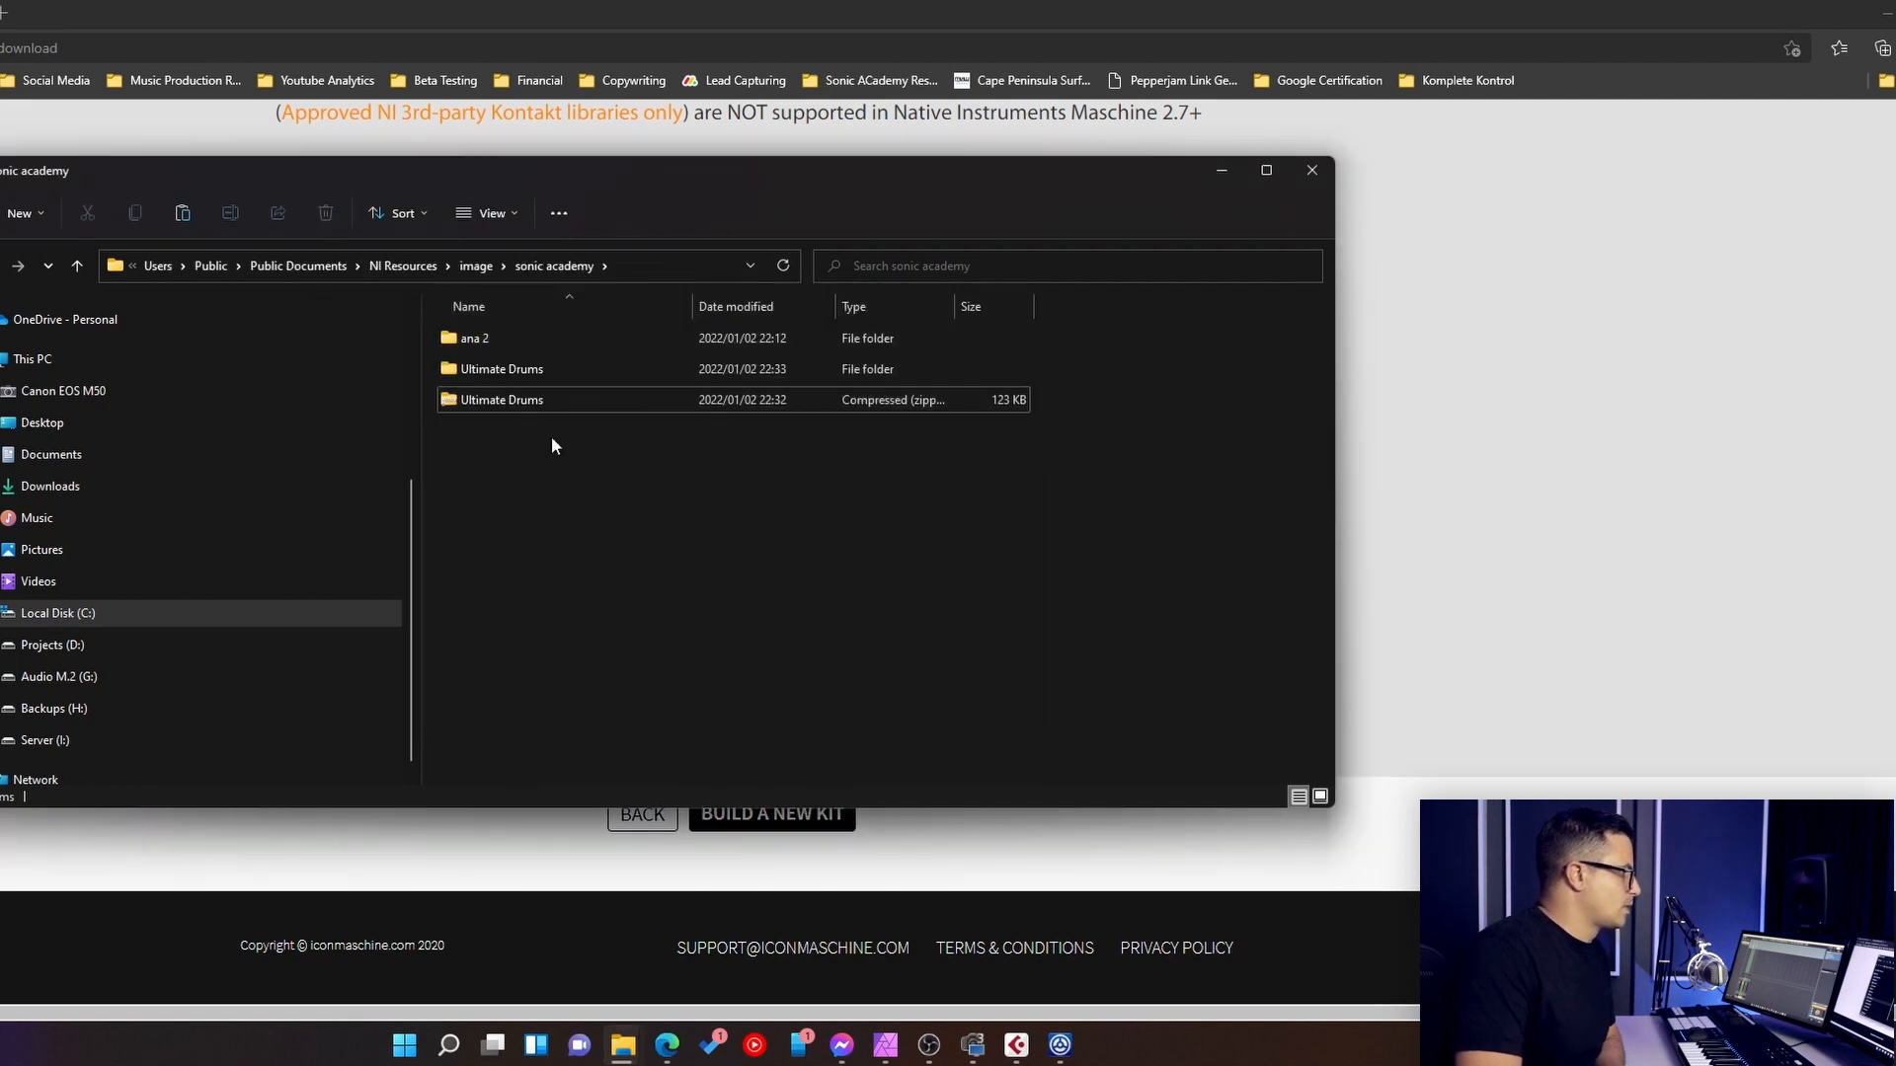
{"action": "left_click", "coordinate": [496, 400]}
{"action": "key", "text": "shift+Delete"}
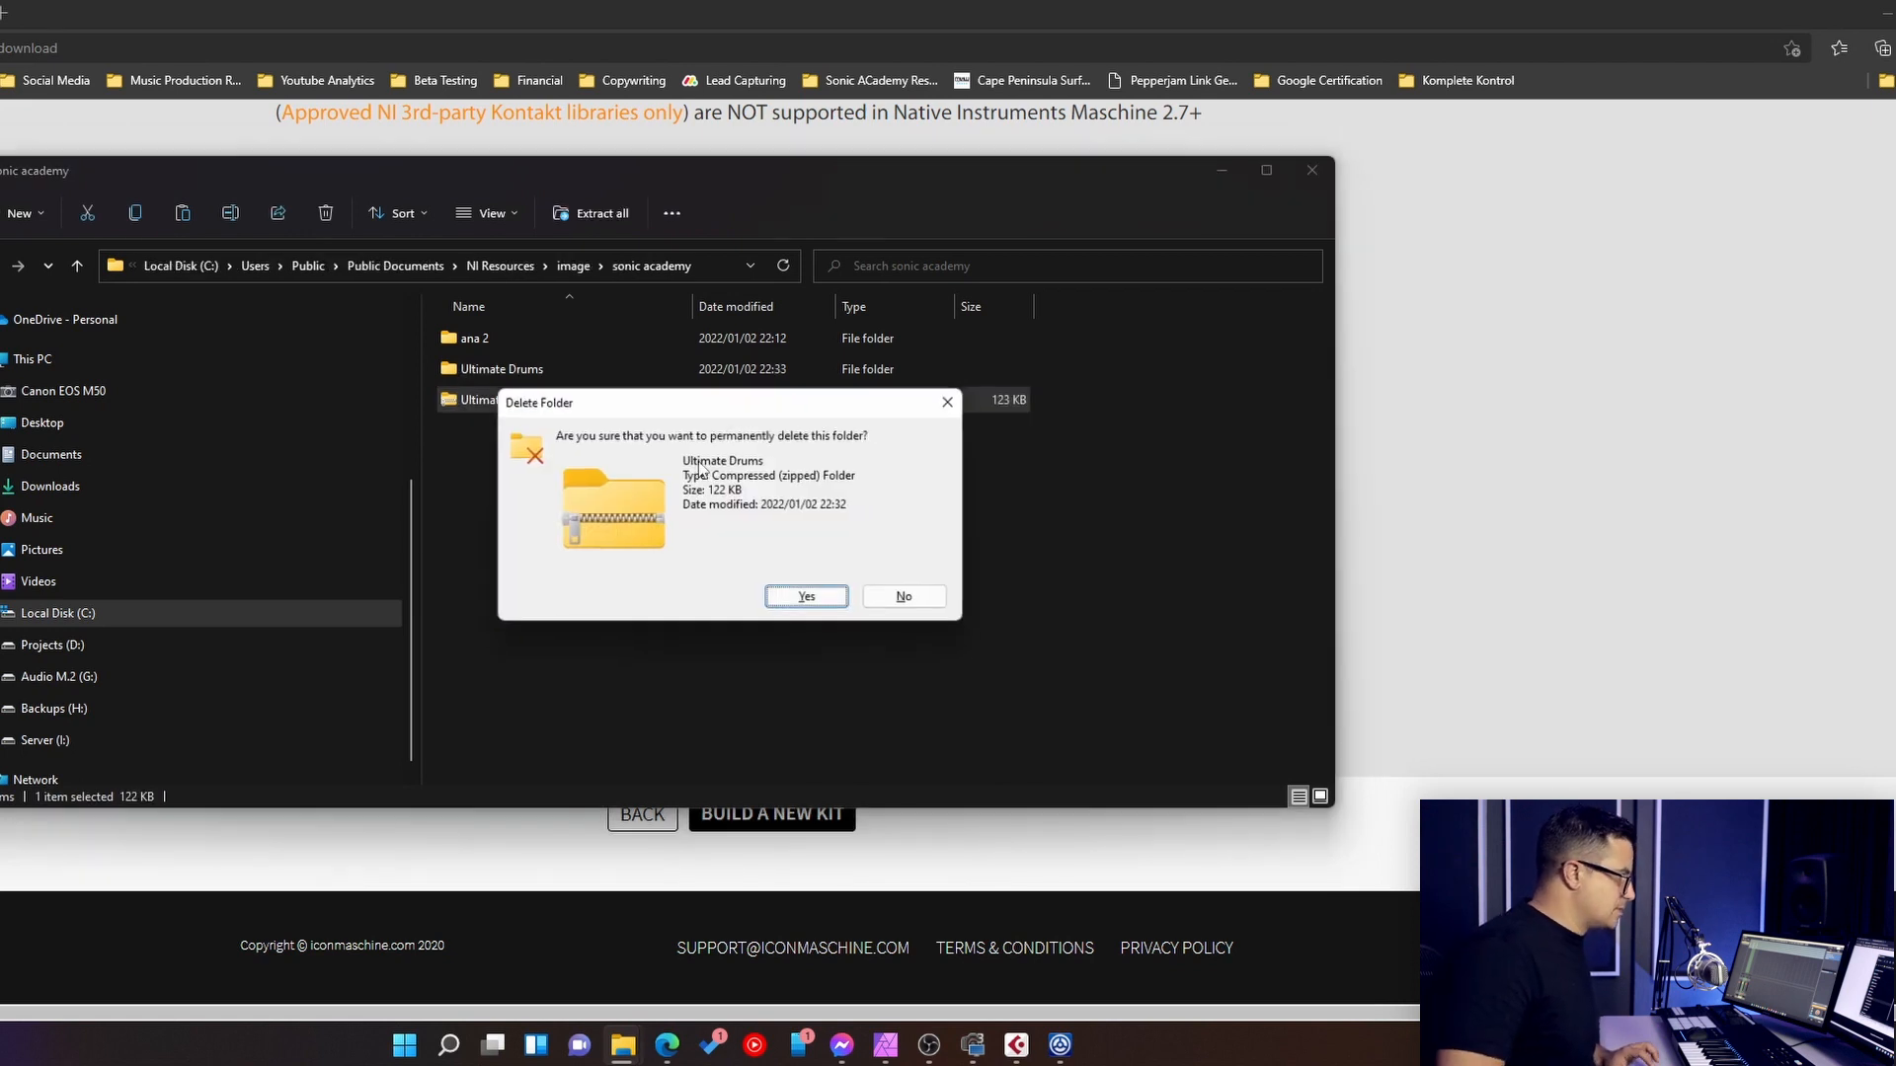
{"action": "key", "text": "Return"}
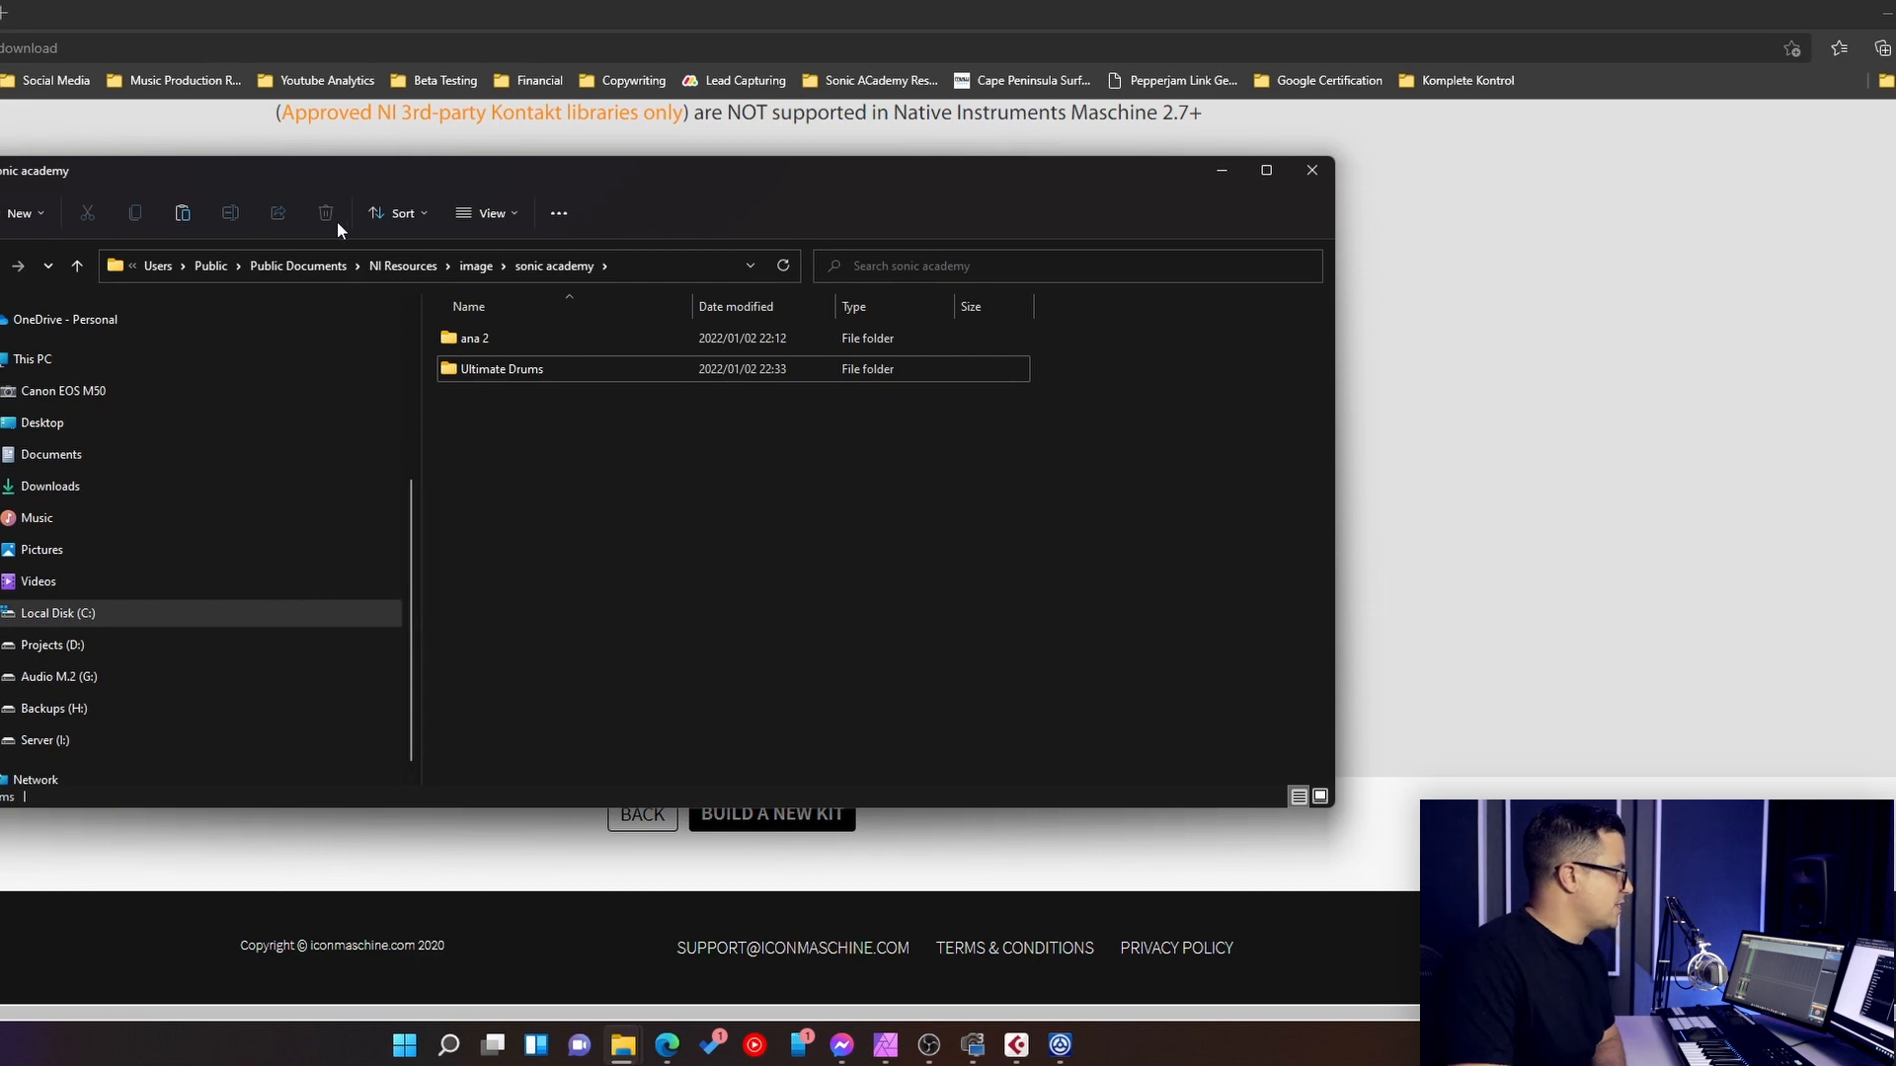
{"action": "left_click", "coordinate": [1312, 171]}
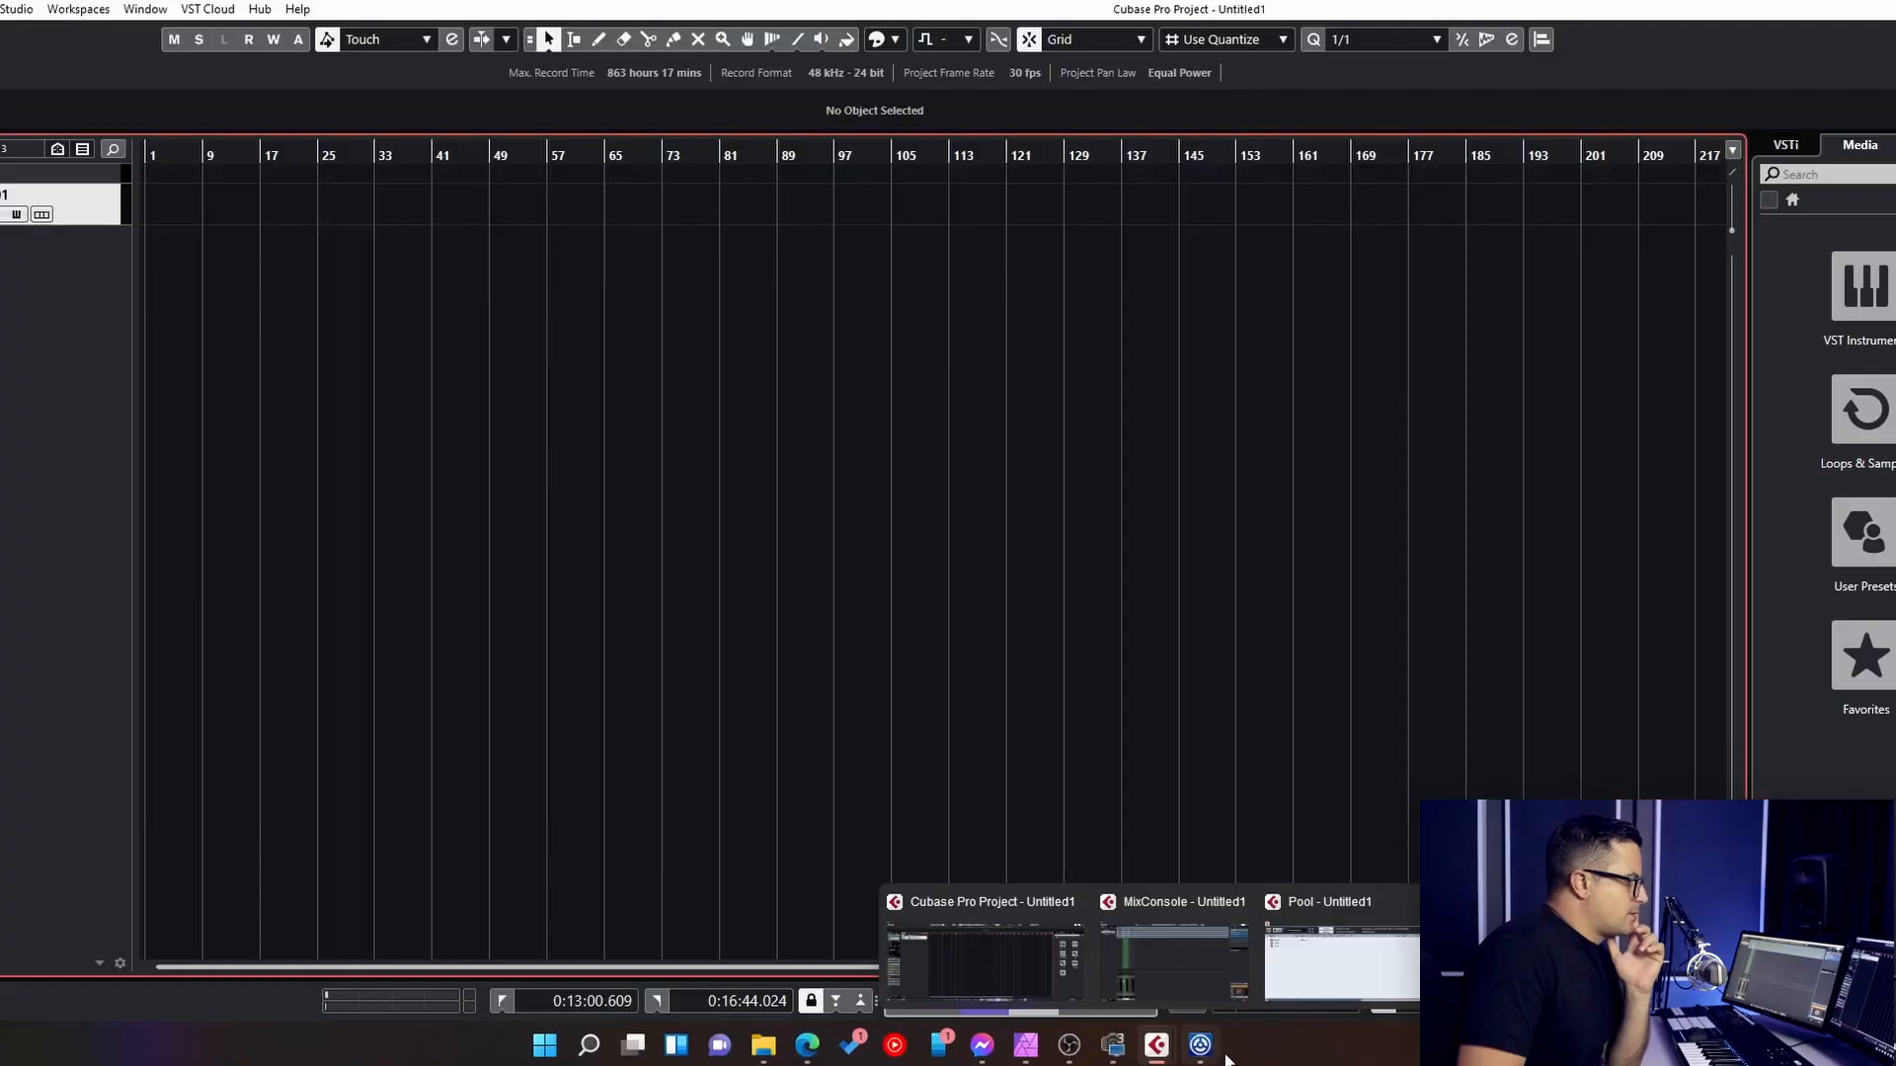
- Switch to Komplete Kontrol and open the list of user content locations in the Library preferences
{"action": "left_click", "coordinate": [1200, 1045]}
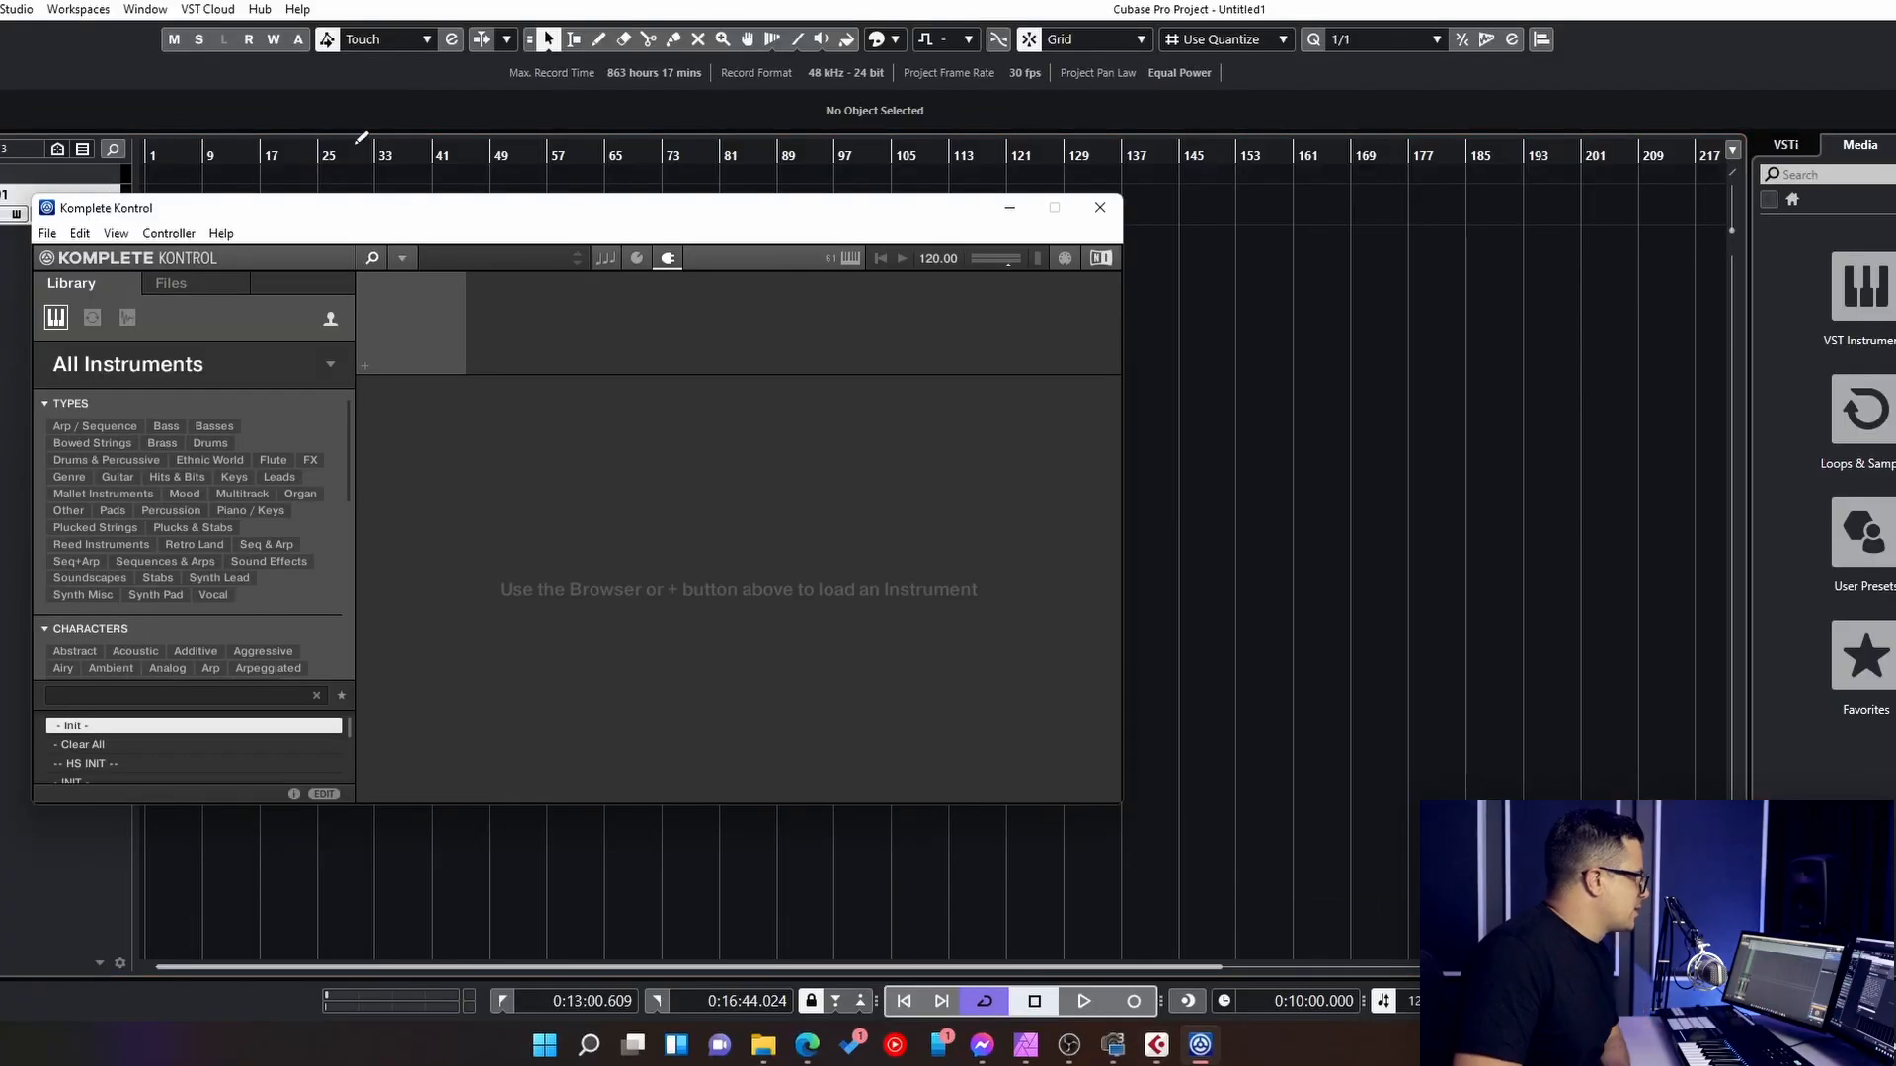
{"action": "left_click_drag", "start_coordinate": [247, 219], "coordinate": [310, 150]}
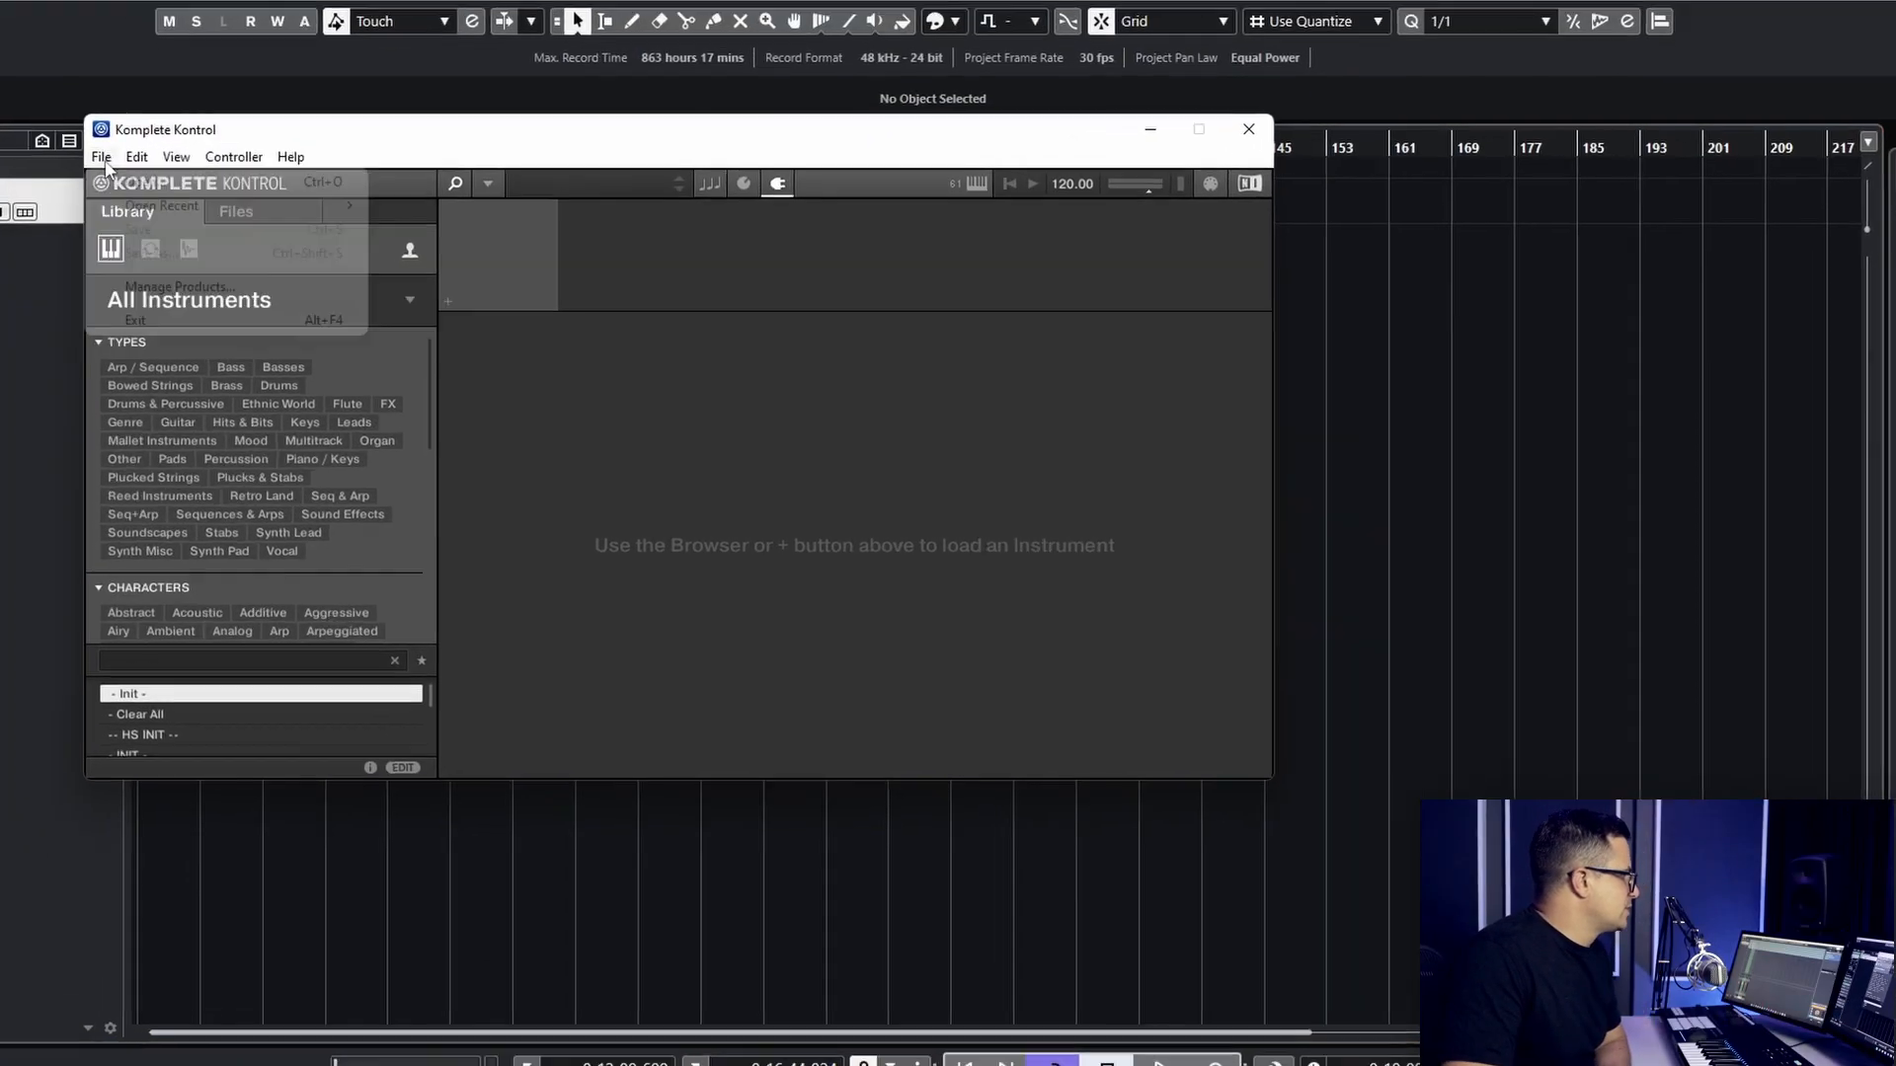
{"action": "left_click", "coordinate": [112, 163]}
{"action": "left_click", "coordinate": [190, 170]}
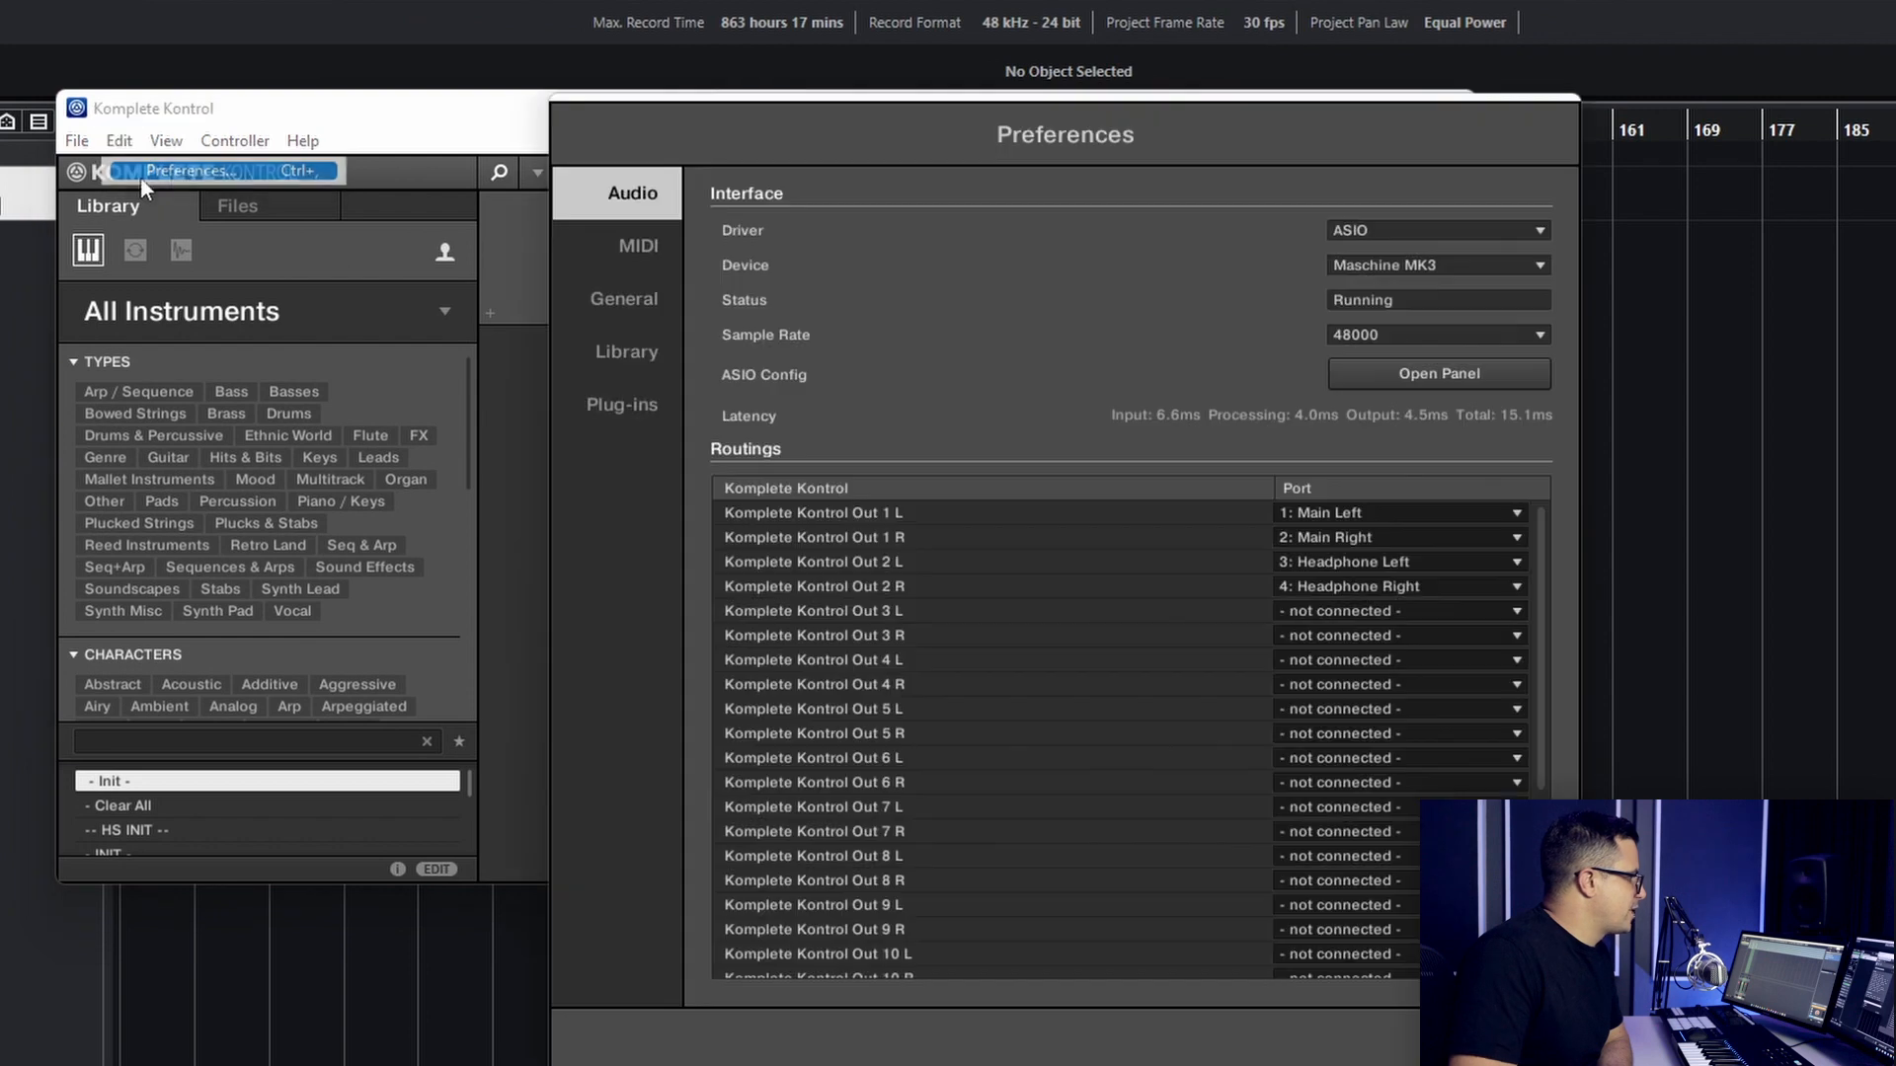
{"action": "left_click_drag", "start_coordinate": [762, 164], "coordinate": [414, 169]}
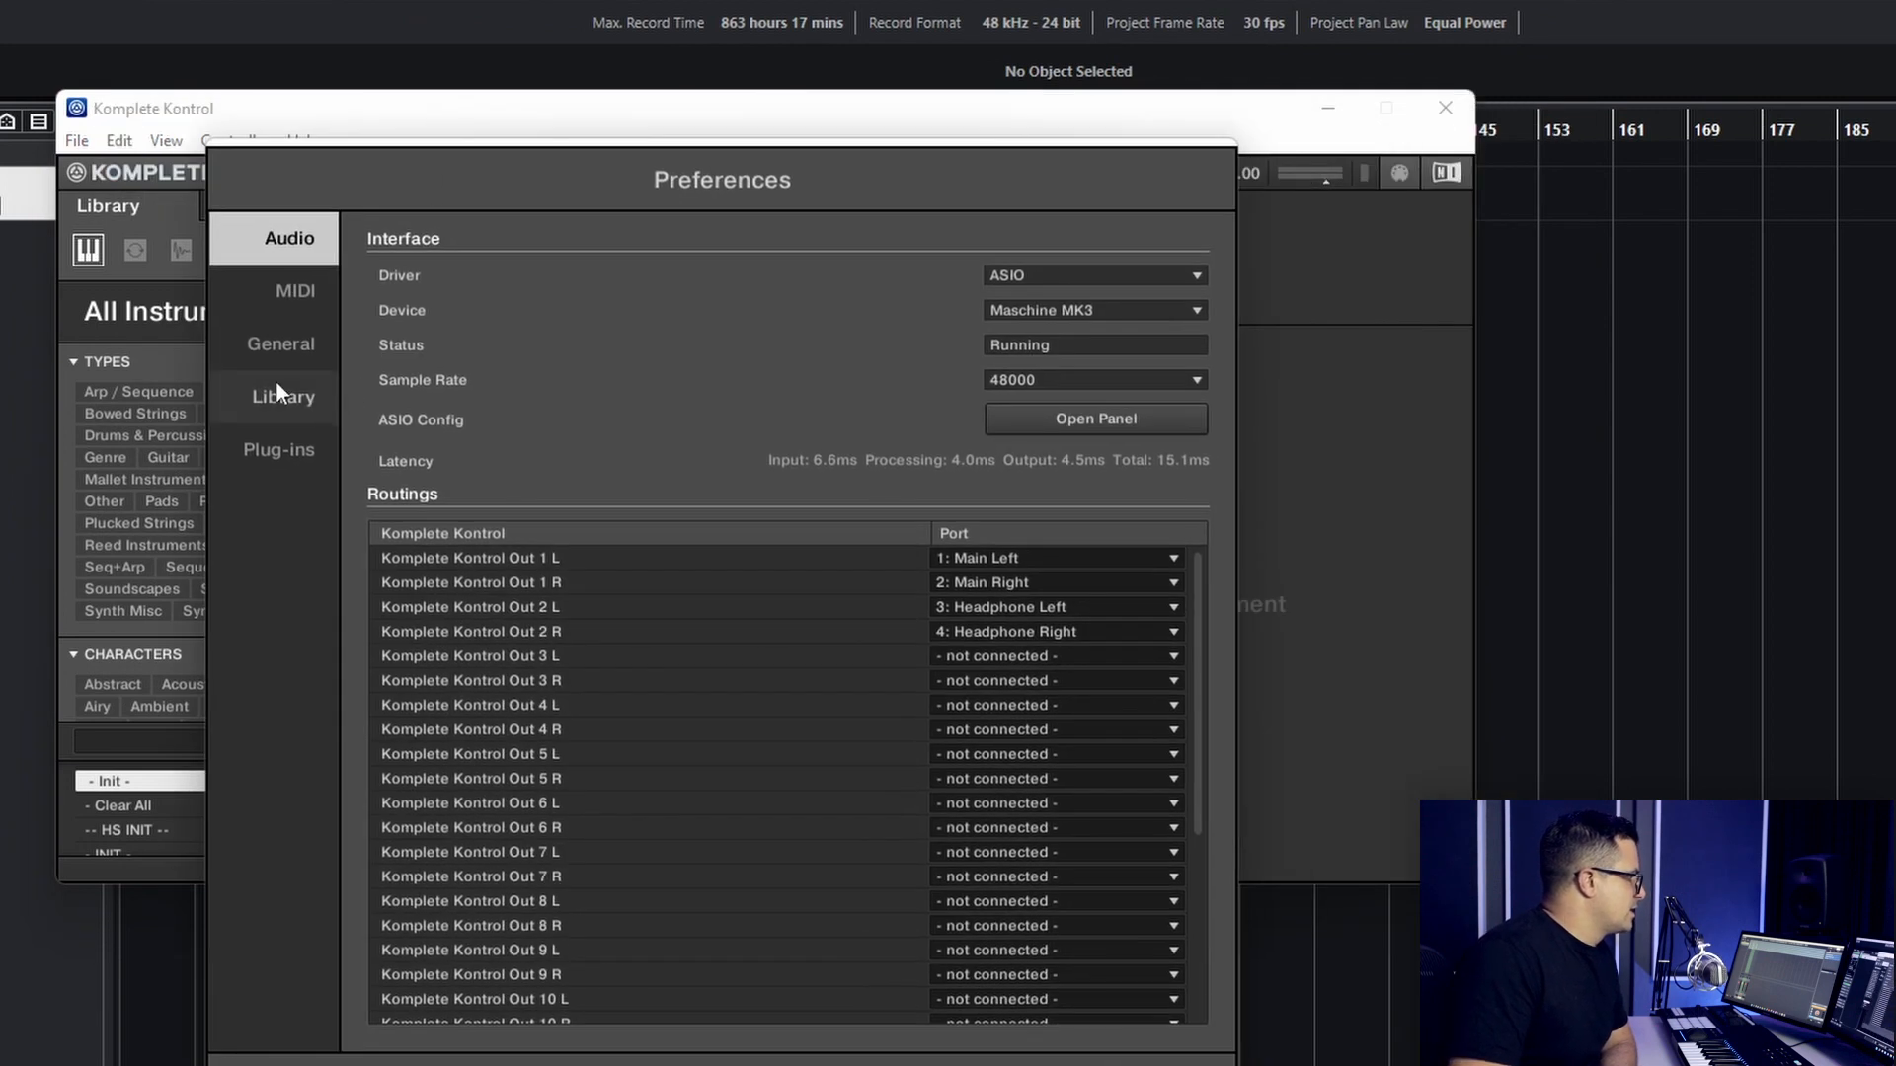
{"action": "left_click", "coordinate": [264, 405]}
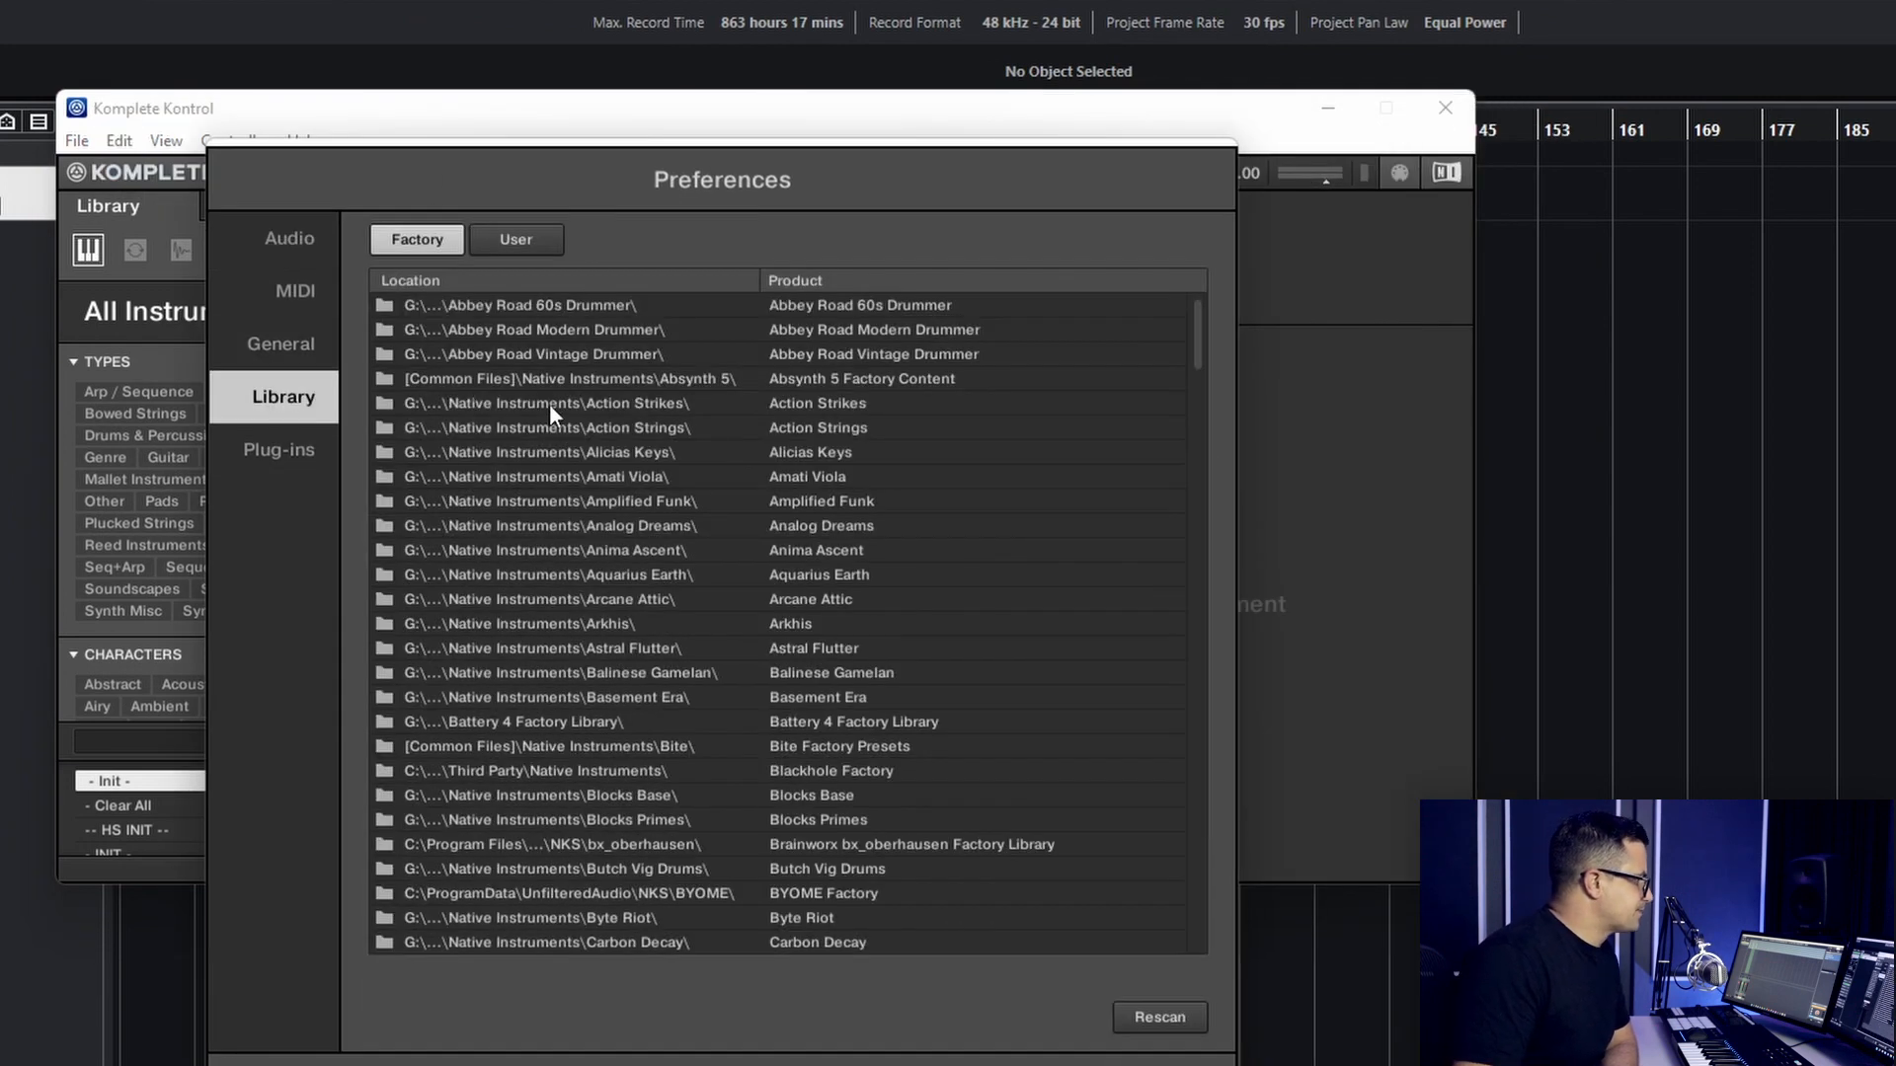
{"action": "left_click", "coordinate": [538, 247]}
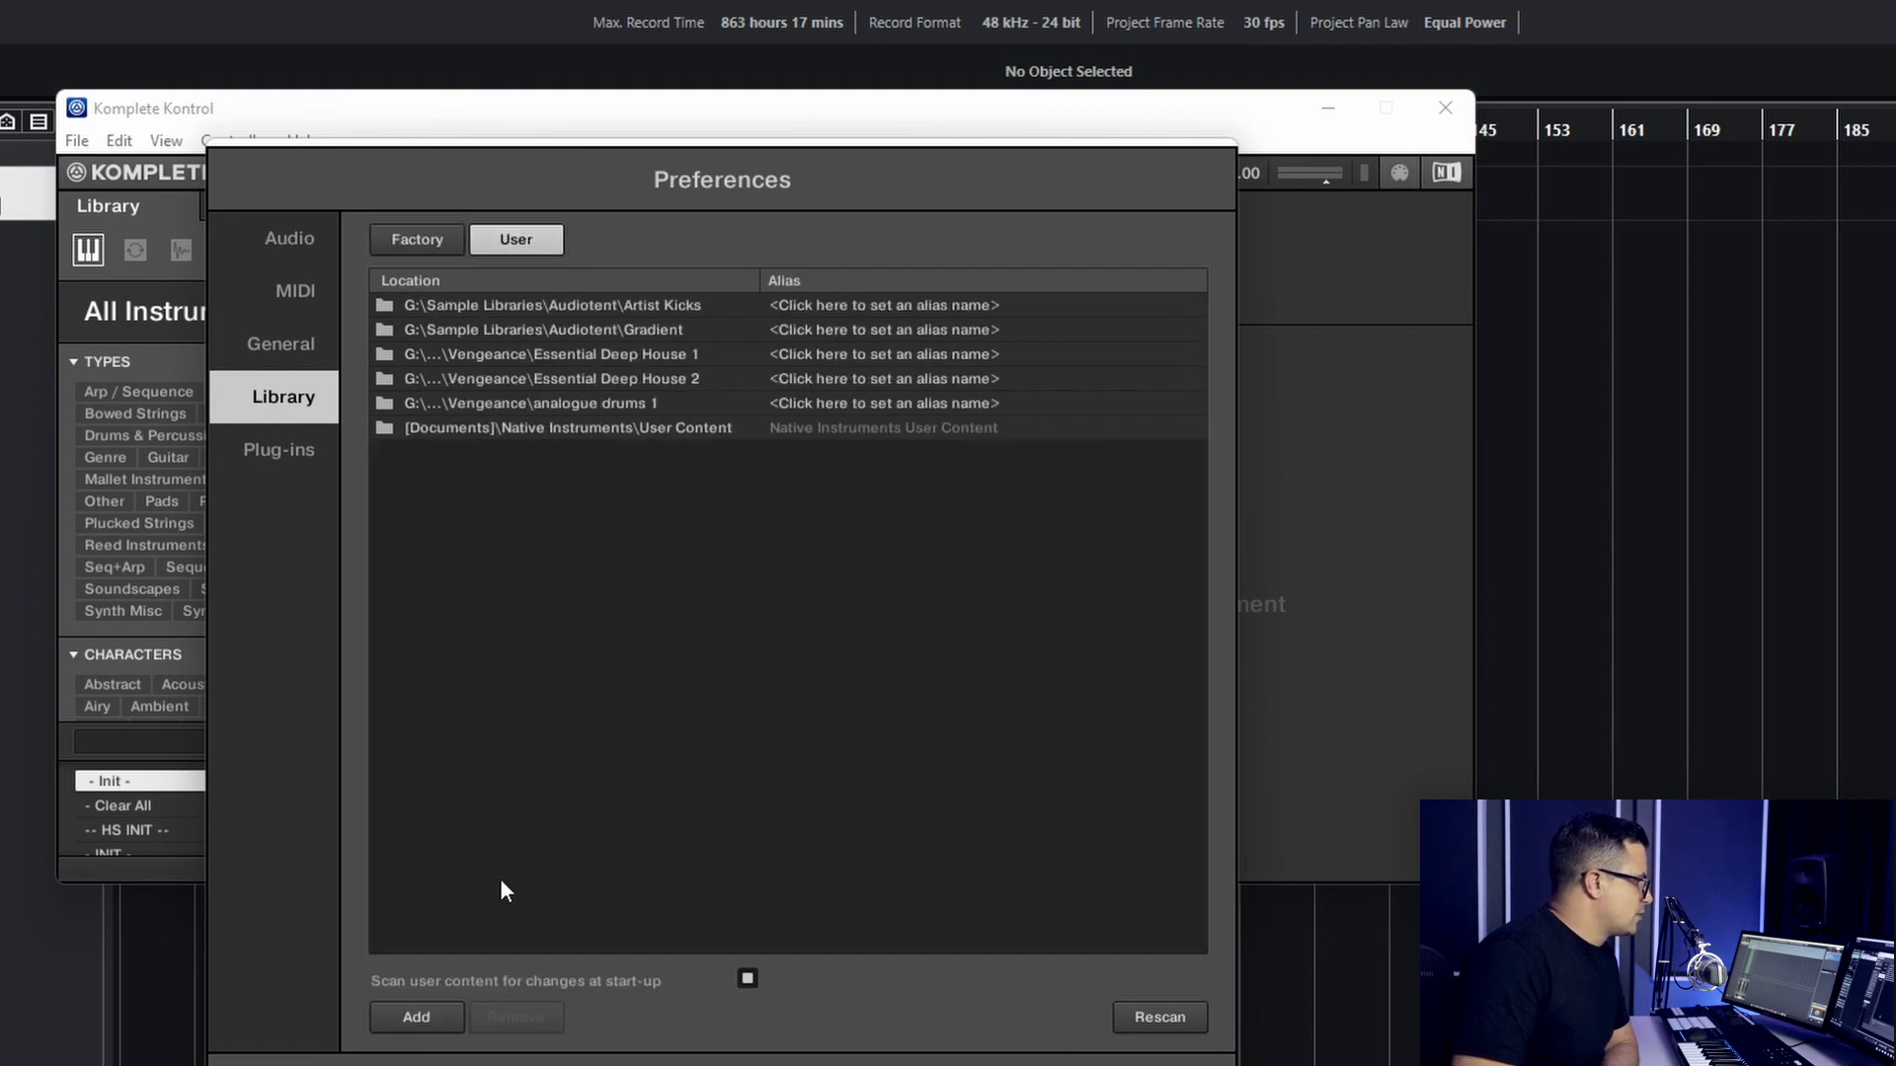
- Add the Ultimate Drums folder from G:\Sample Libraries\Sonic Academy as a user content location
{"action": "left_click", "coordinate": [422, 1016]}
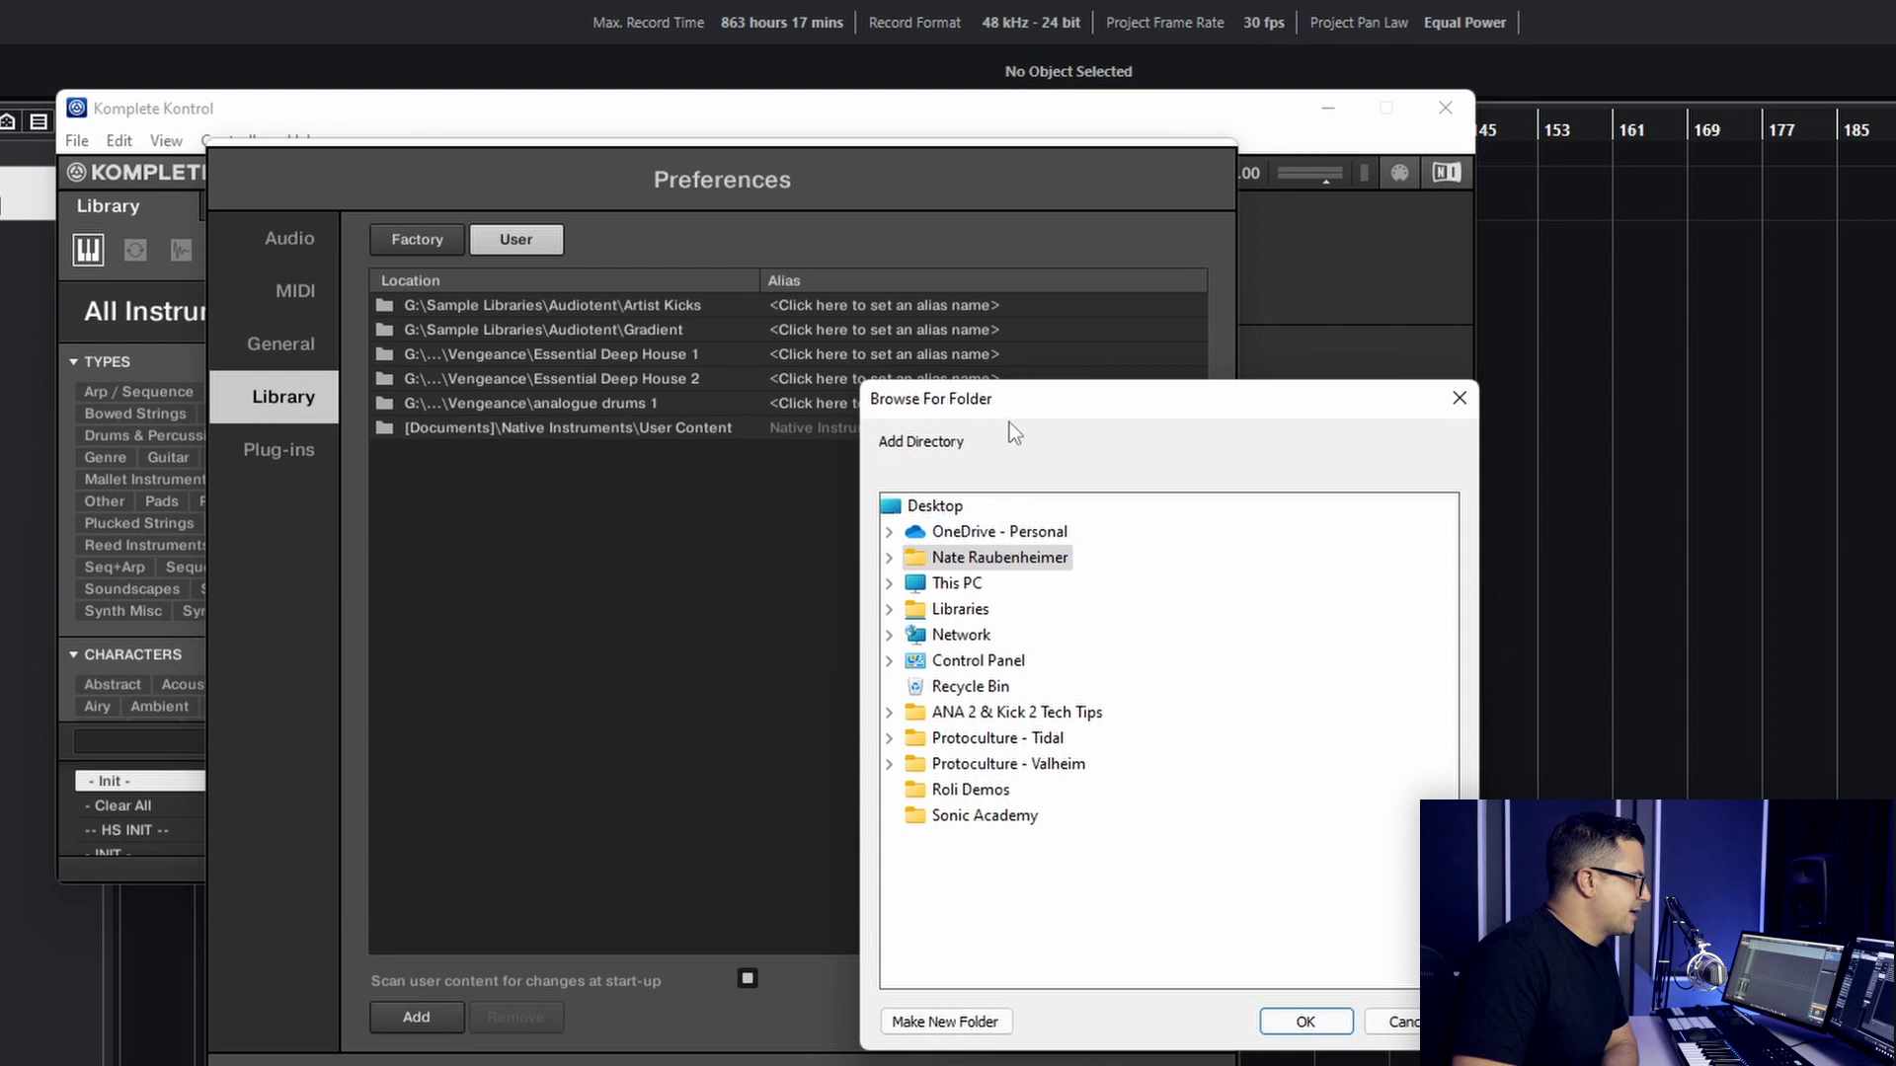
{"action": "left_click_drag", "start_coordinate": [1008, 404], "coordinate": [981, 393]}
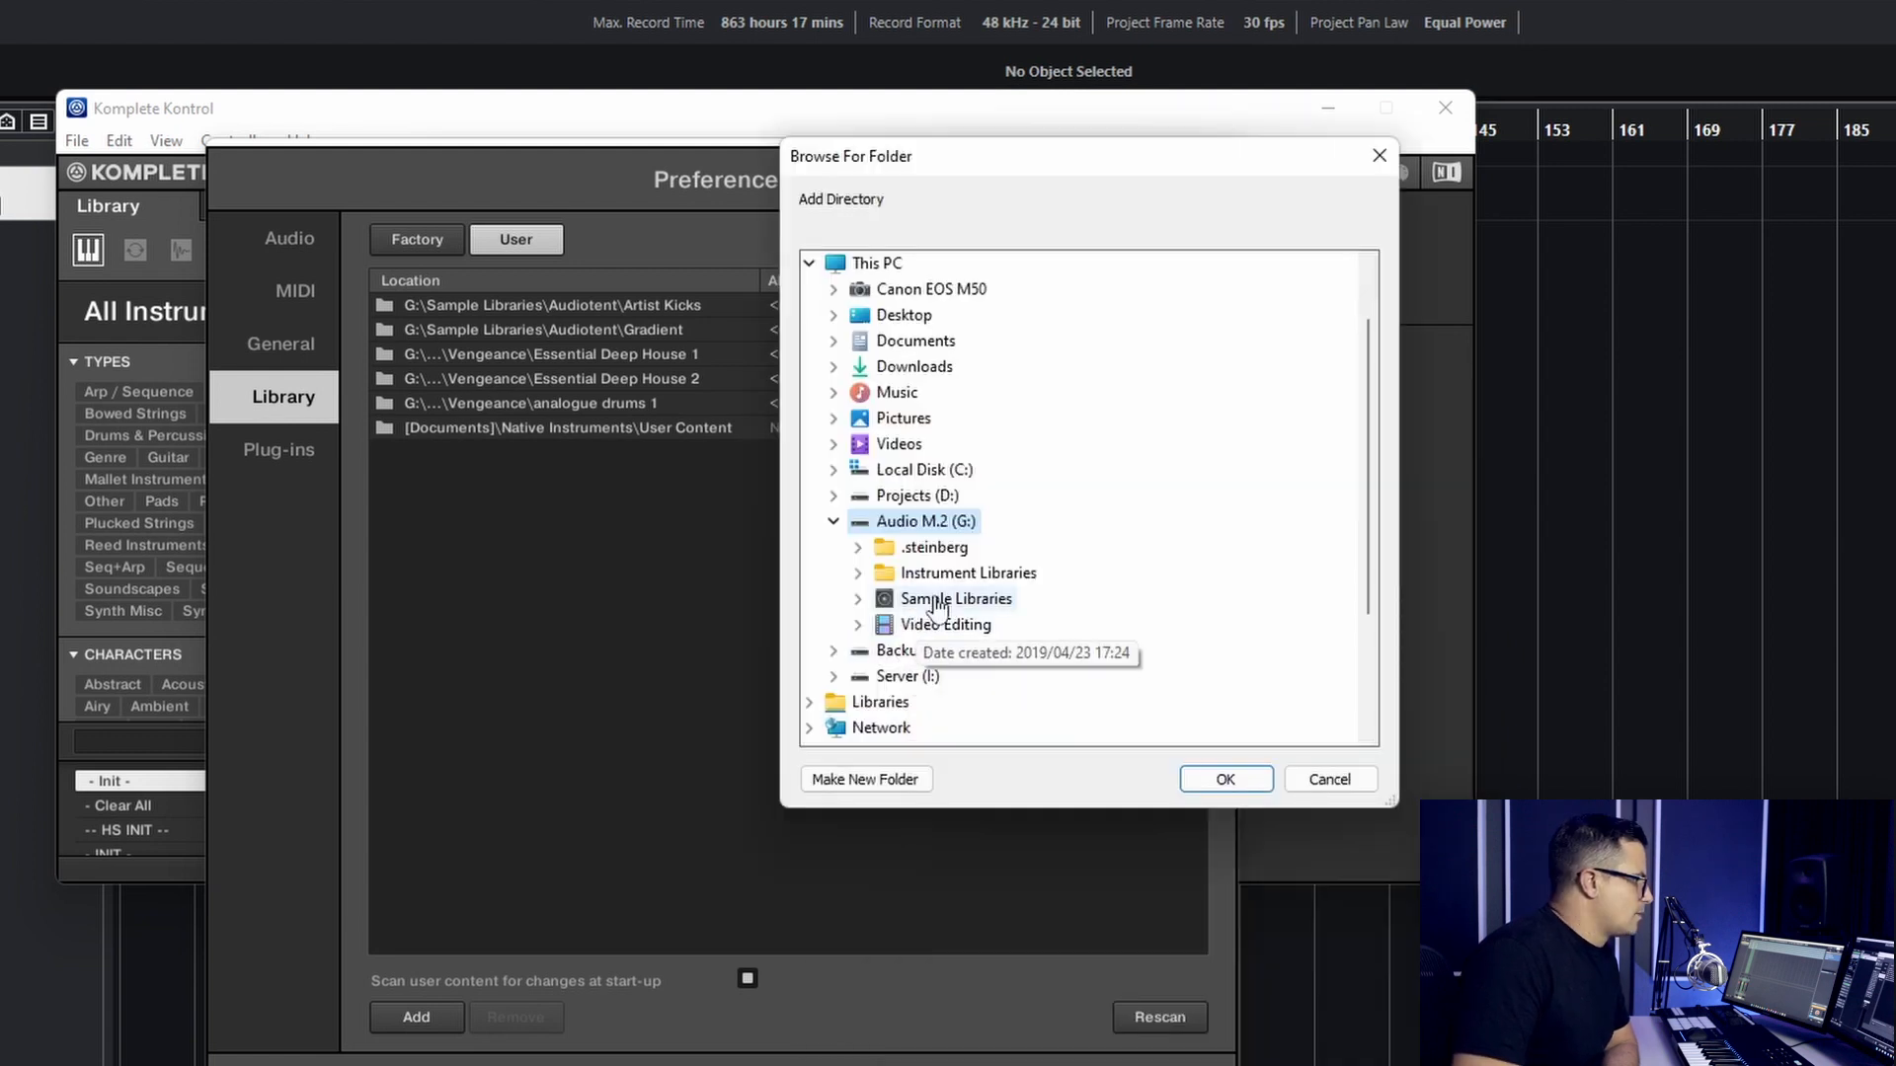
{"action": "double_click", "coordinate": [948, 602]}
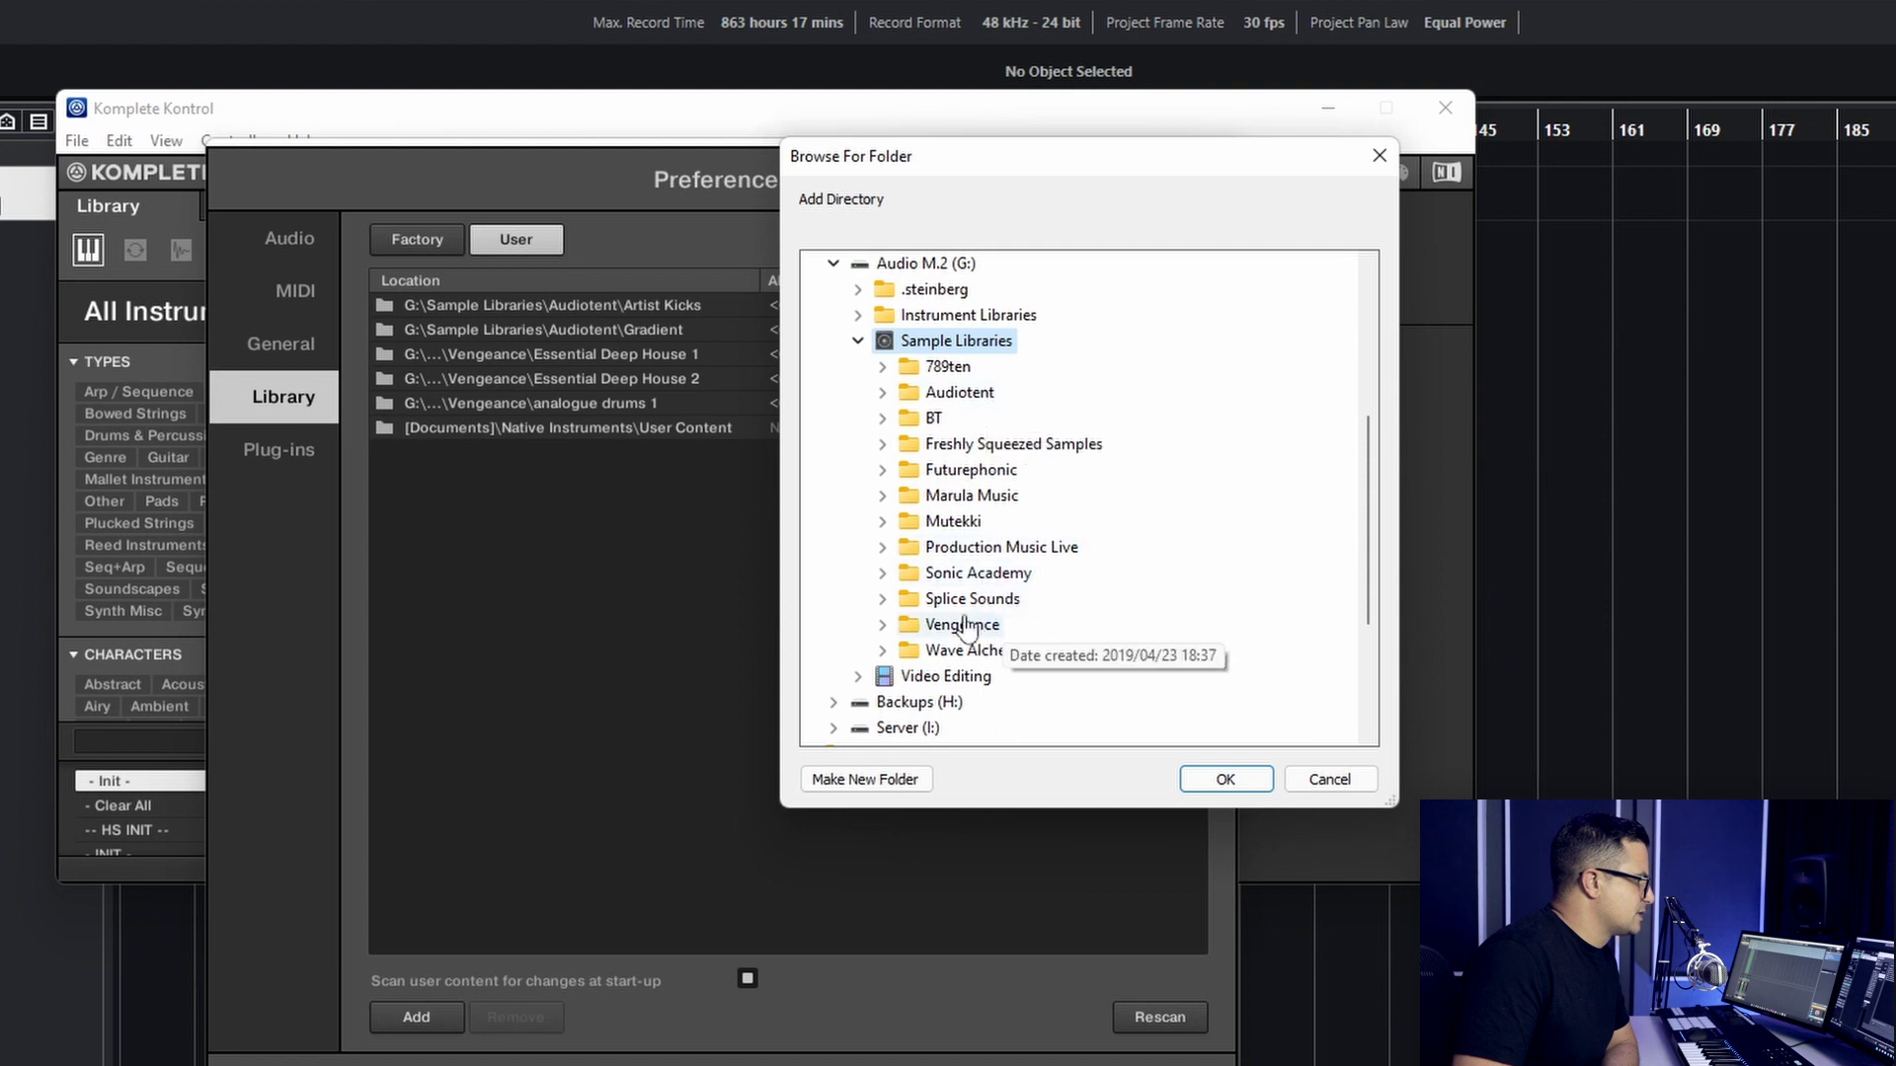
{"action": "left_click", "coordinate": [954, 577]}
{"action": "scroll", "coordinate": [997, 632], "scroll_direction": "down", "scroll_amount": 1}
{"action": "left_click", "coordinate": [1015, 525]}
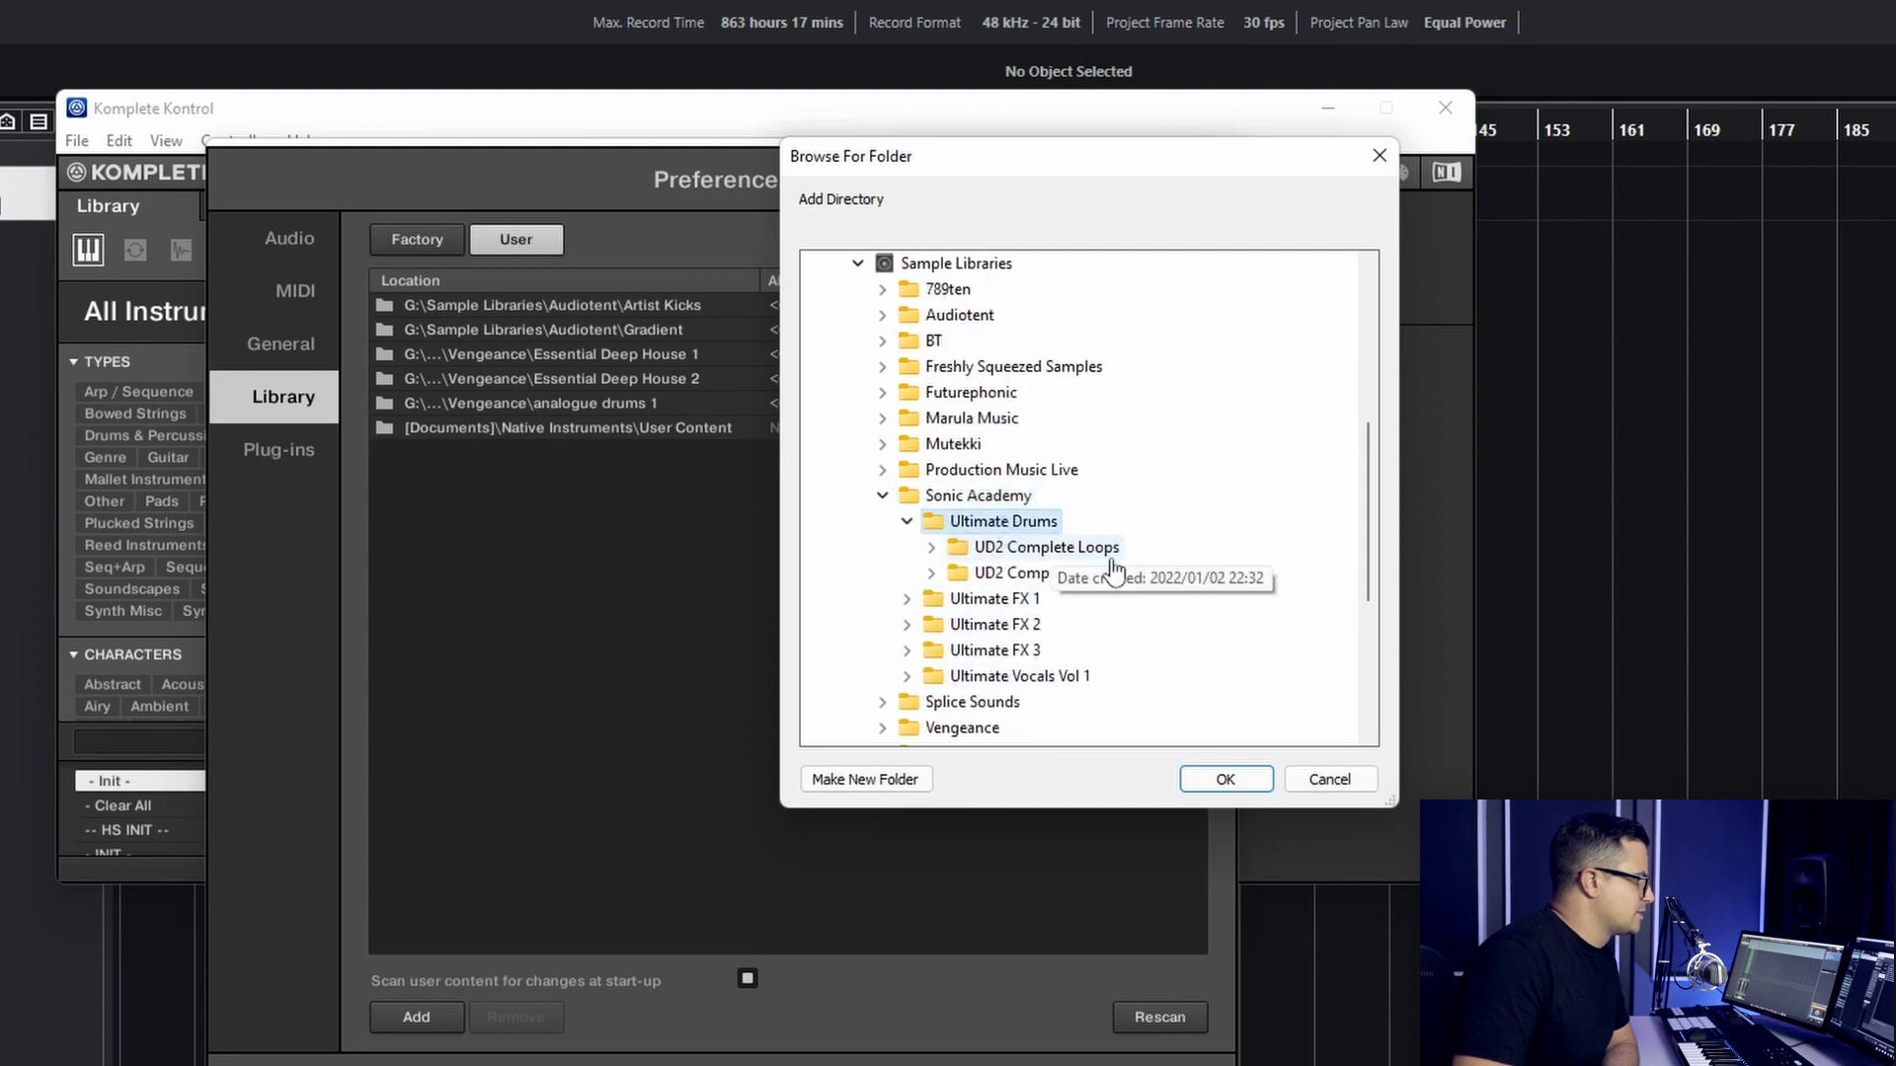
{"action": "left_click", "coordinate": [1218, 778]}
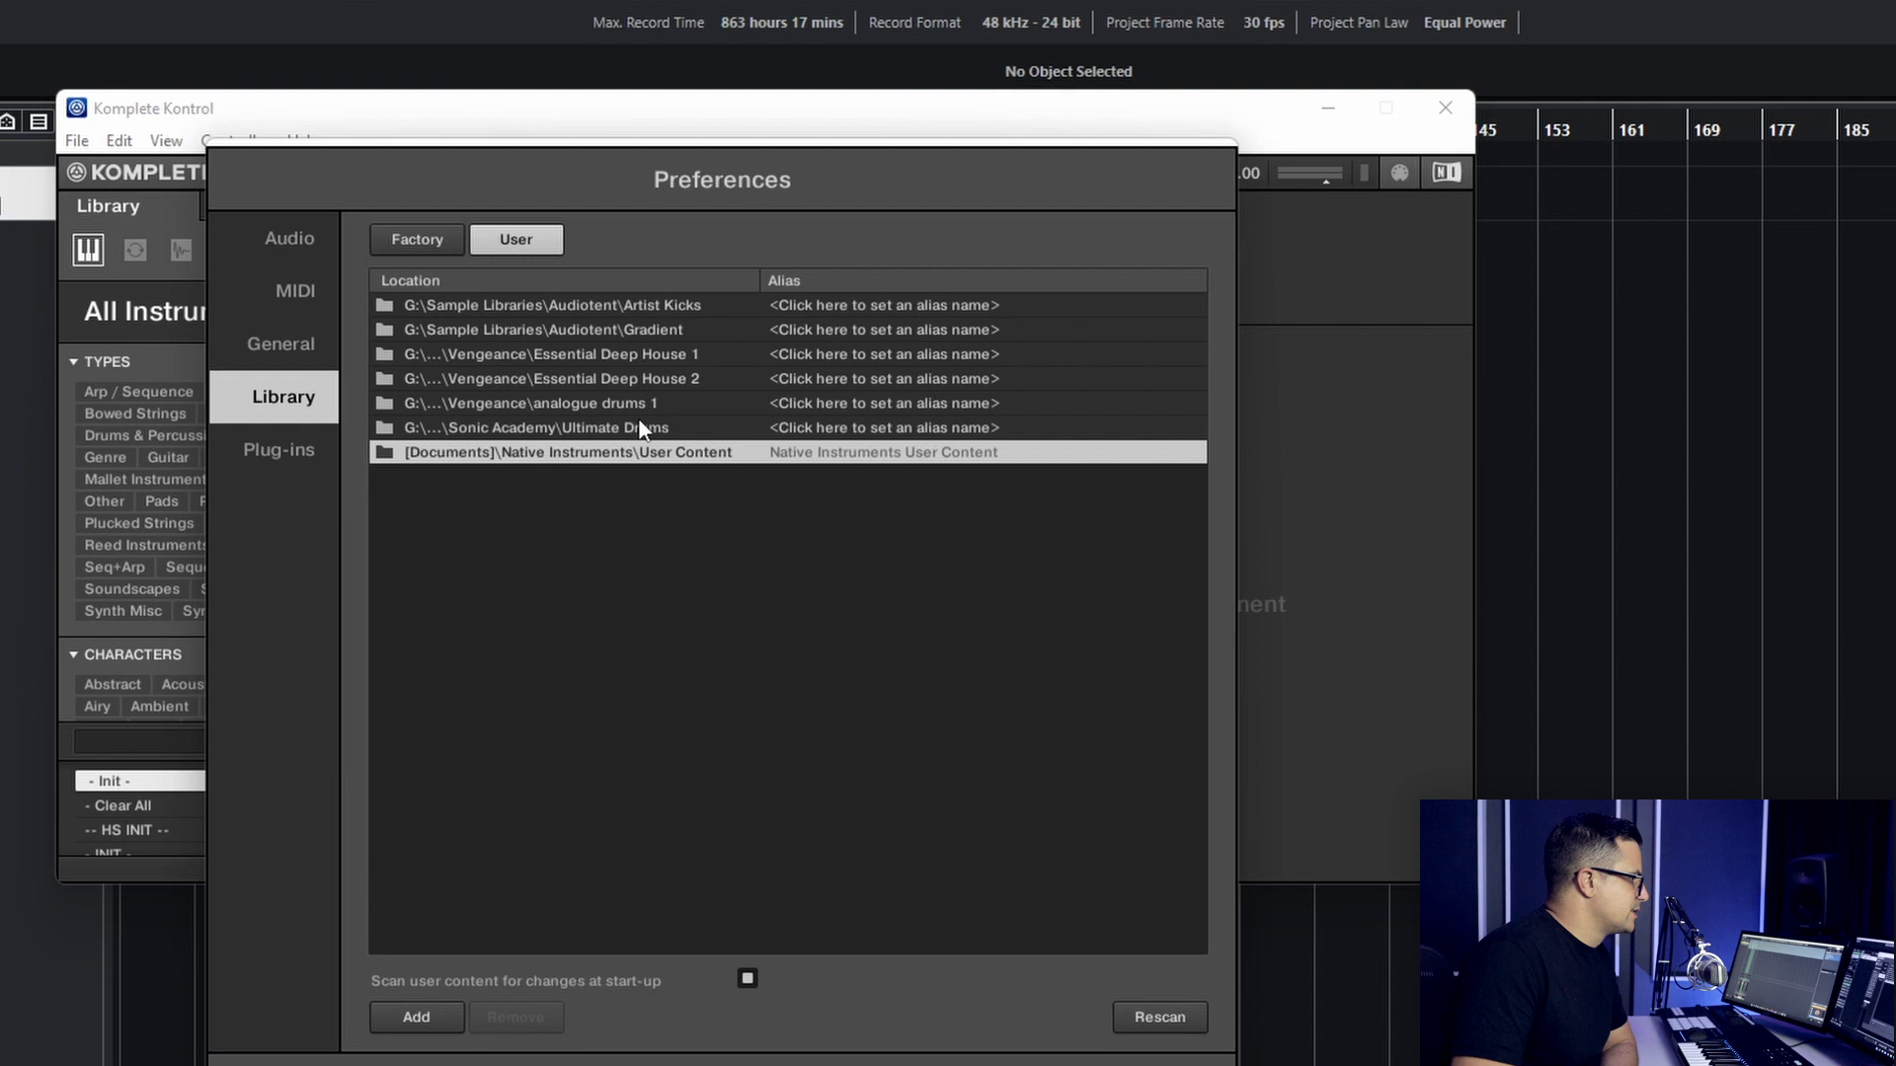
- Set the new location's alias to "Ultimate Drums", rescan the user content and close the preferences
{"action": "left_click", "coordinate": [864, 438]}
{"action": "left_click", "coordinate": [840, 428]}
{"action": "type", "text": "U"}
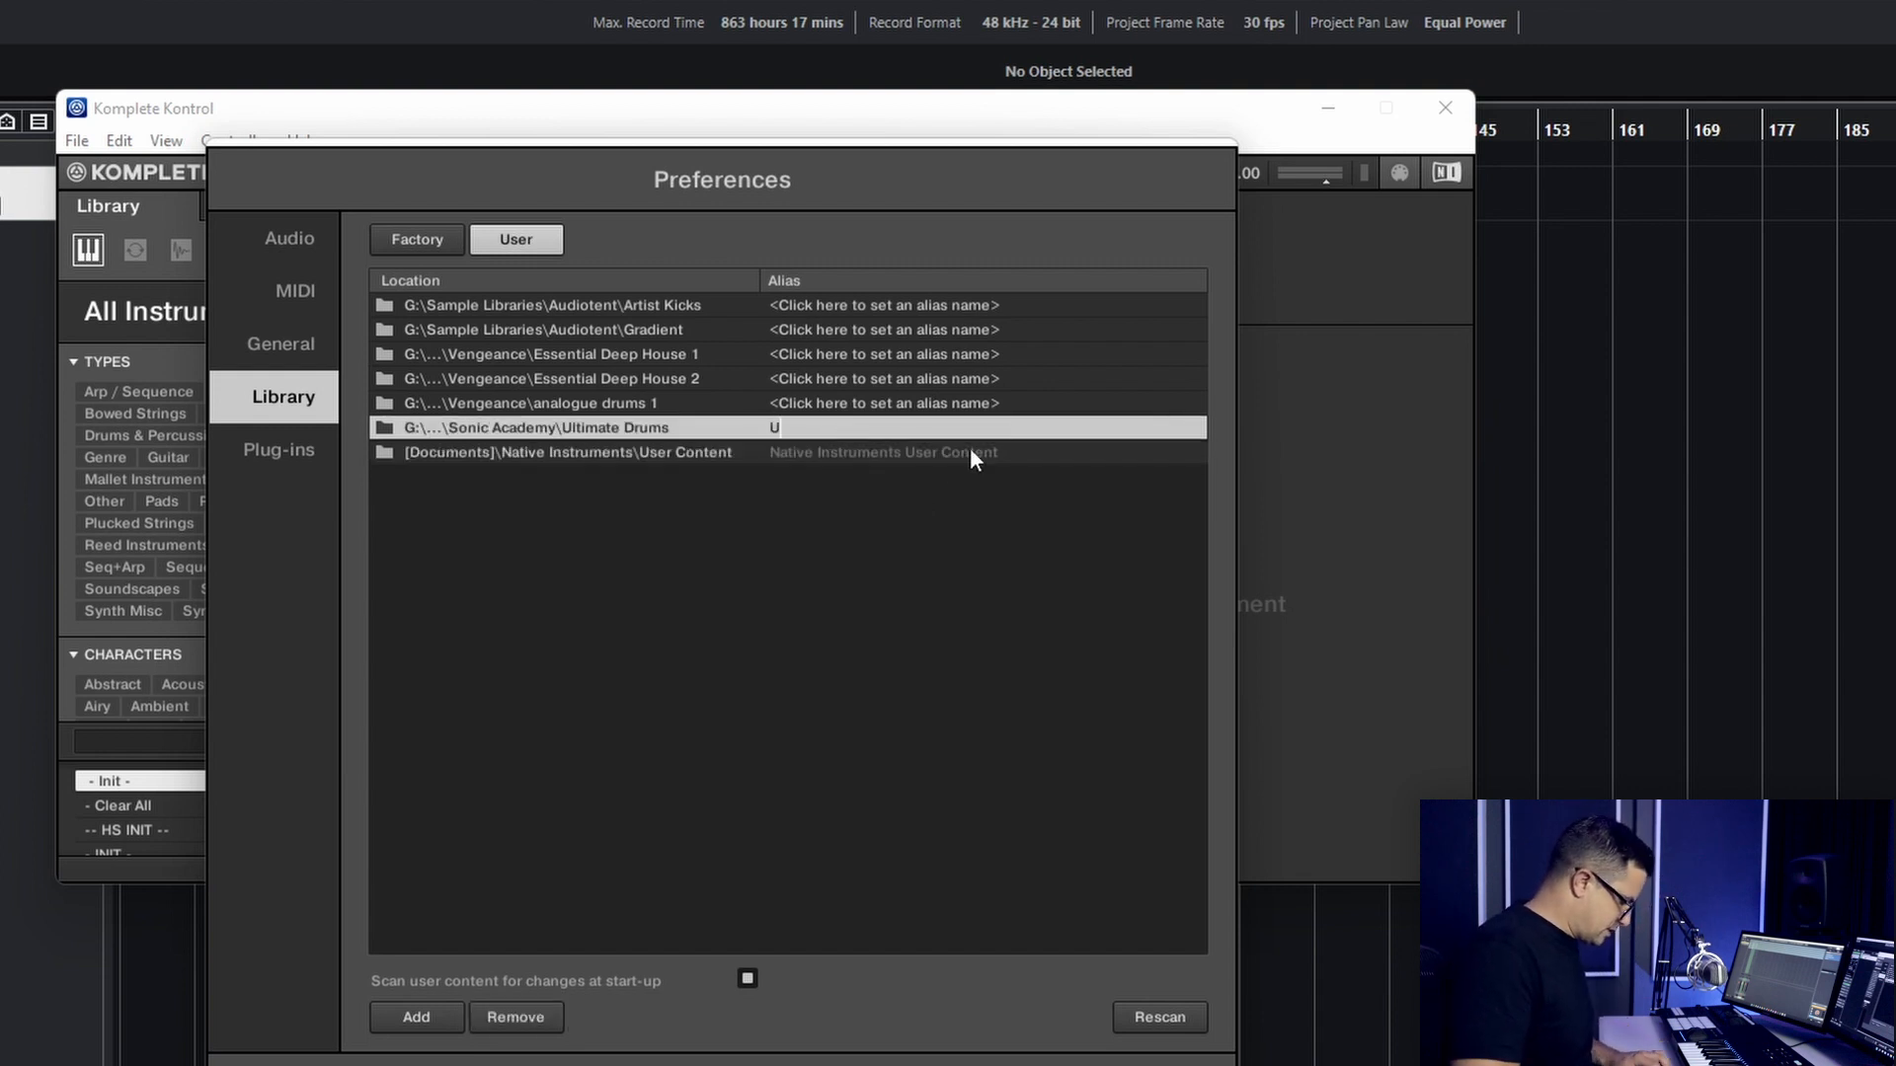
{"action": "type", "text": "ltimate Drums"}
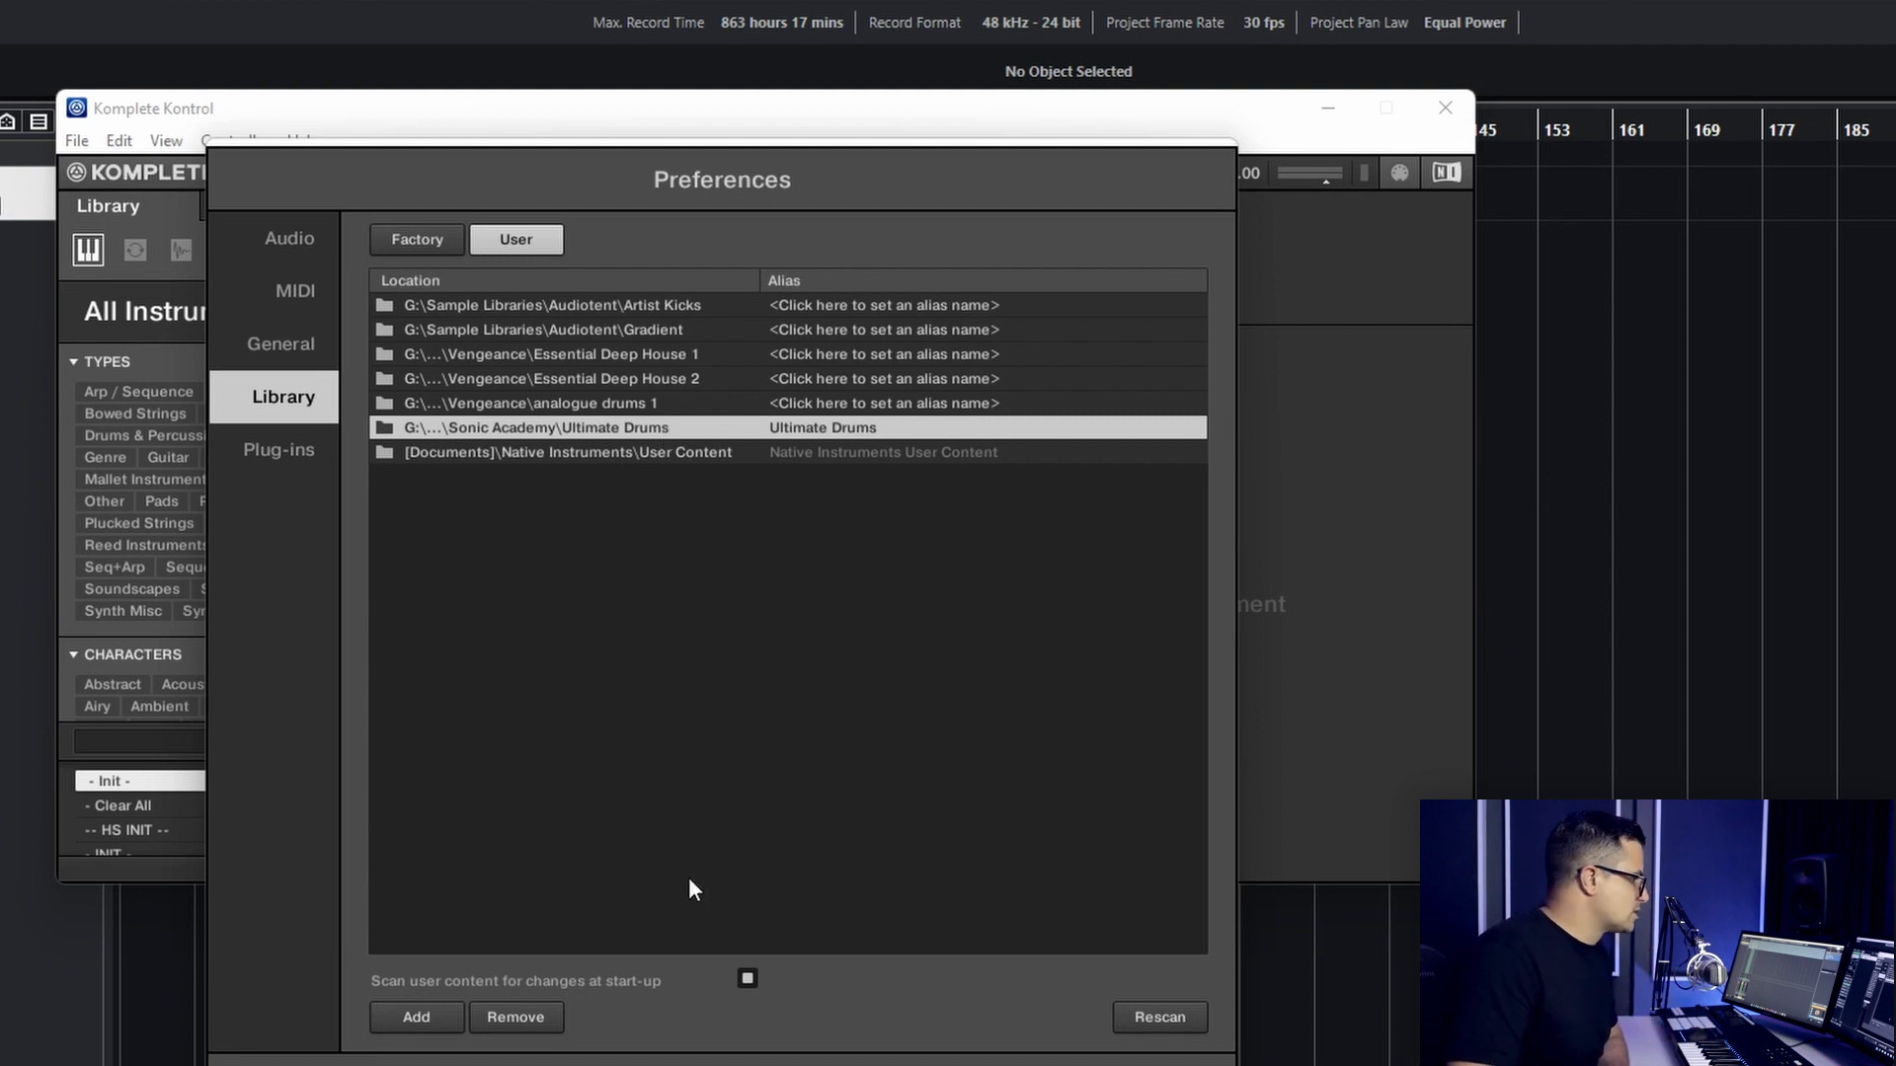
{"action": "left_click", "coordinate": [1150, 1018]}
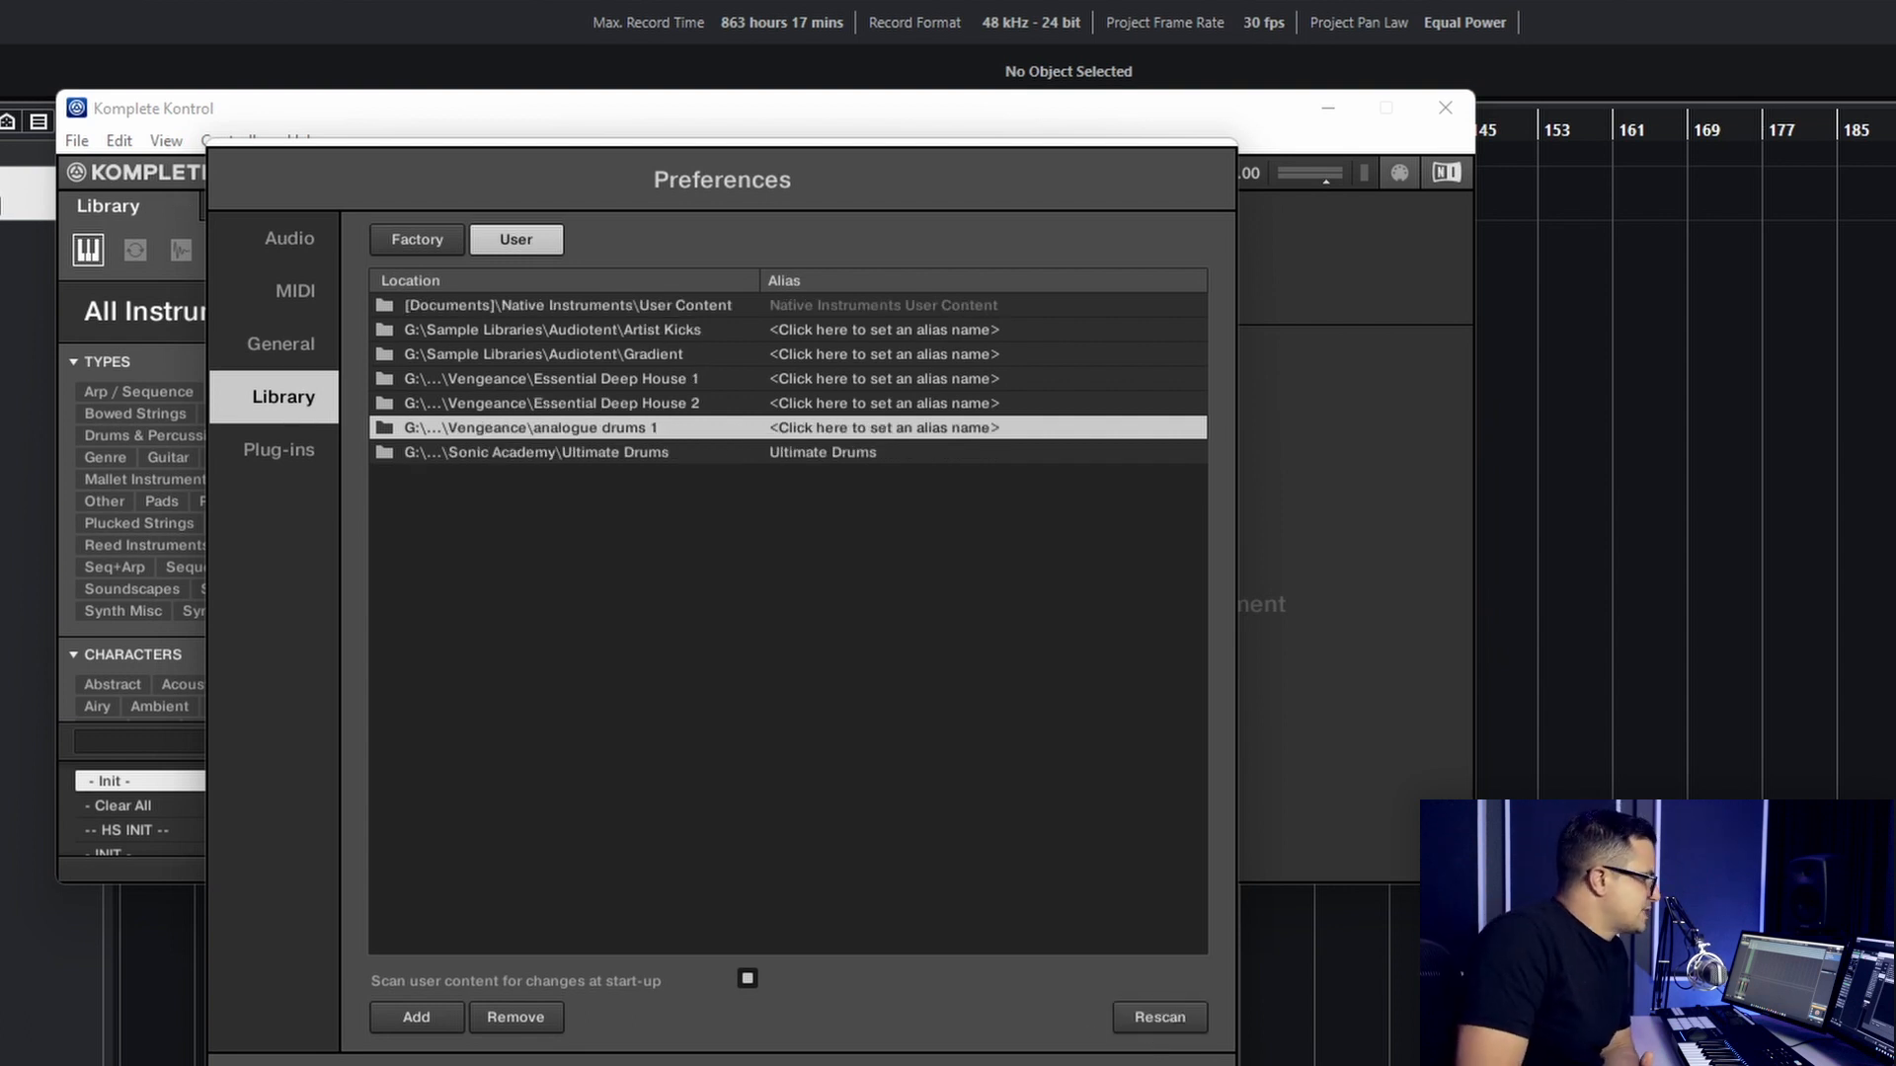
{"action": "key", "text": "Escape"}
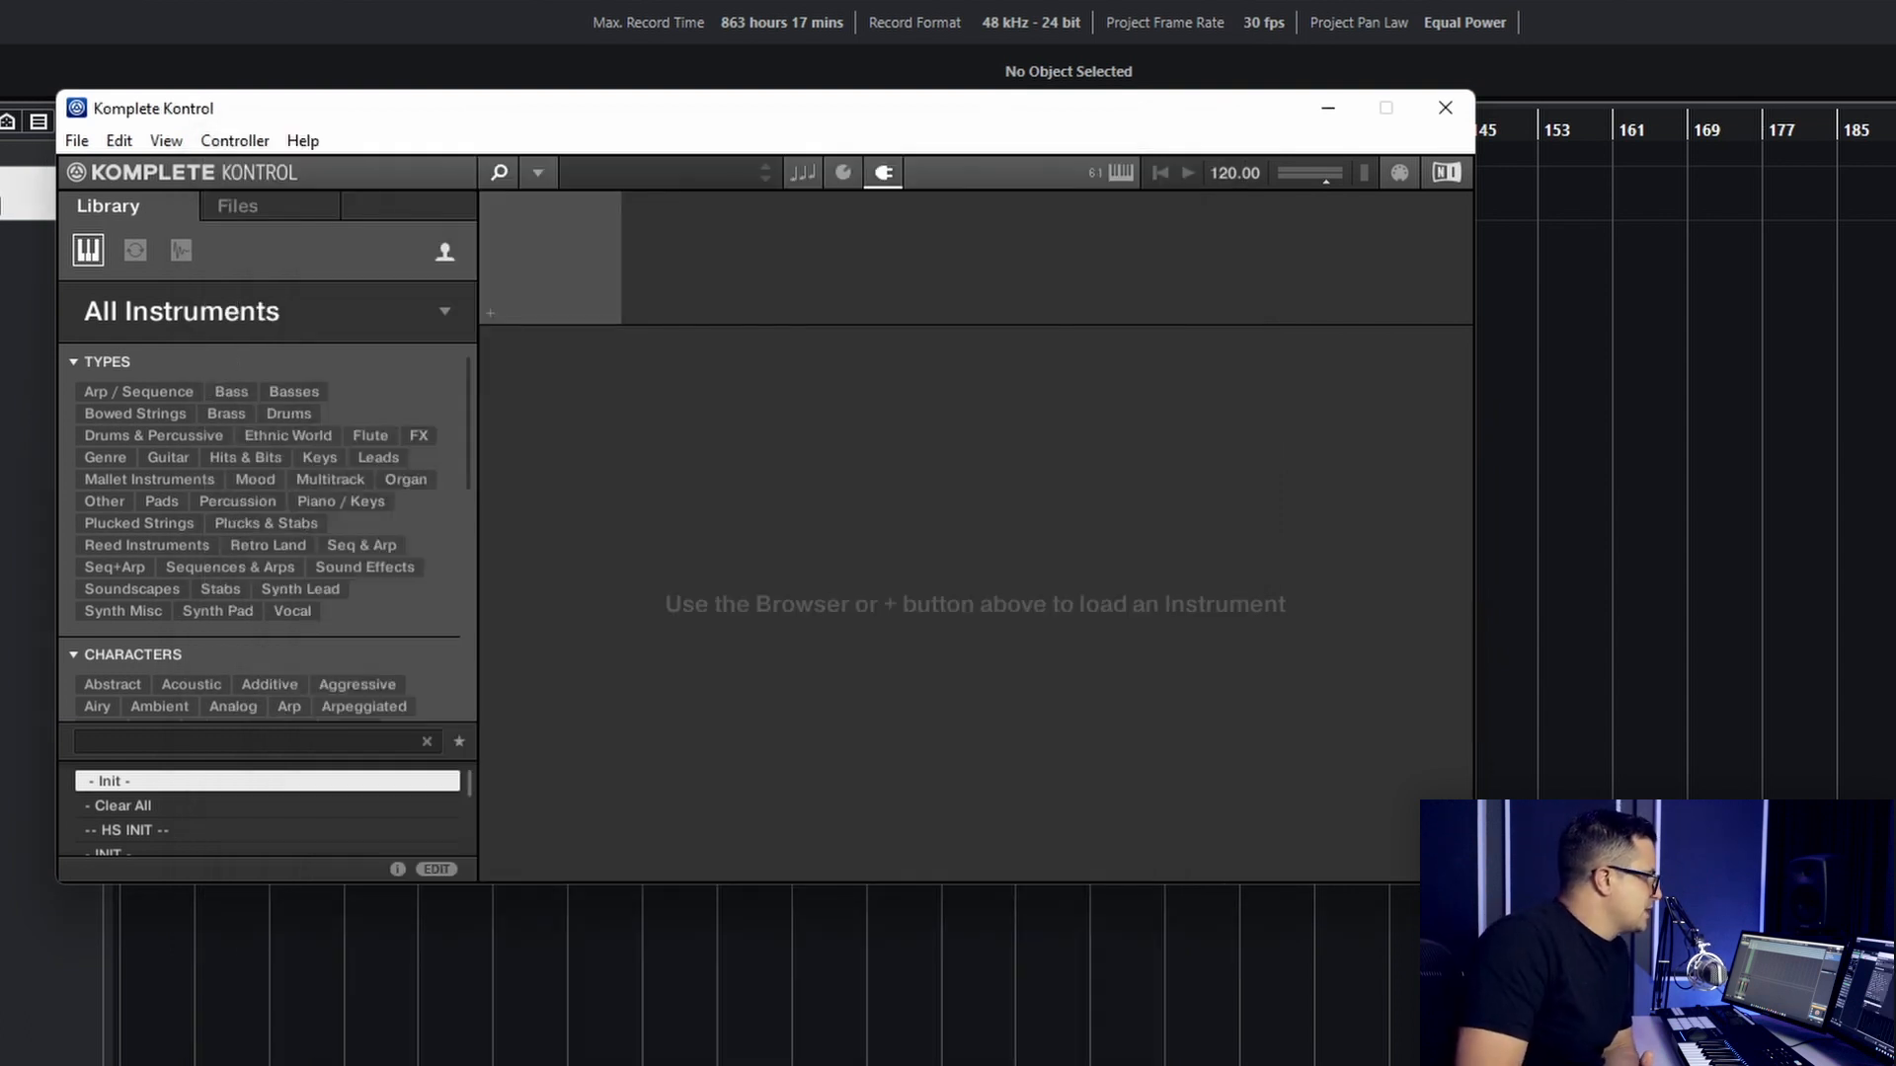
- Show the one-shots in the library browser and open the Ultimate Drums product
{"action": "left_click", "coordinate": [137, 252]}
{"action": "left_click", "coordinate": [179, 253]}
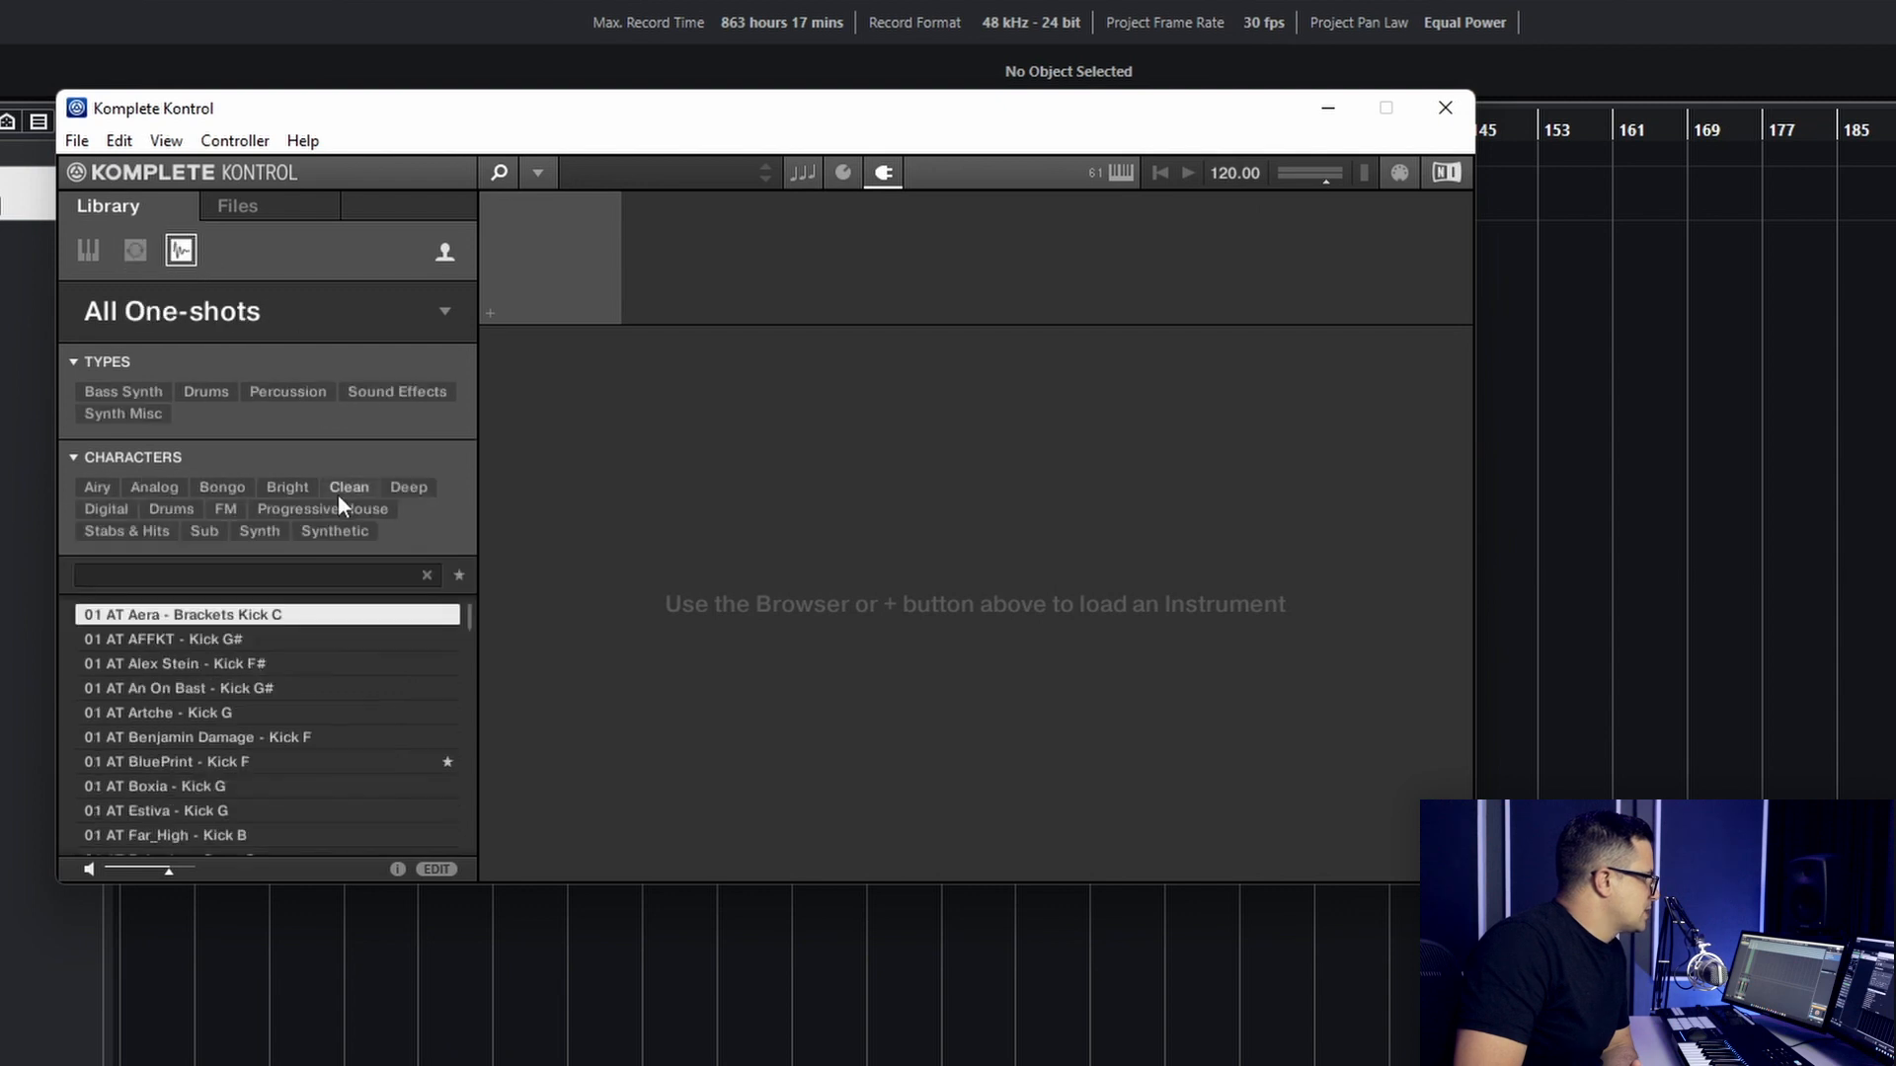
{"action": "scroll", "coordinate": [191, 753], "scroll_direction": "down", "scroll_amount": 4}
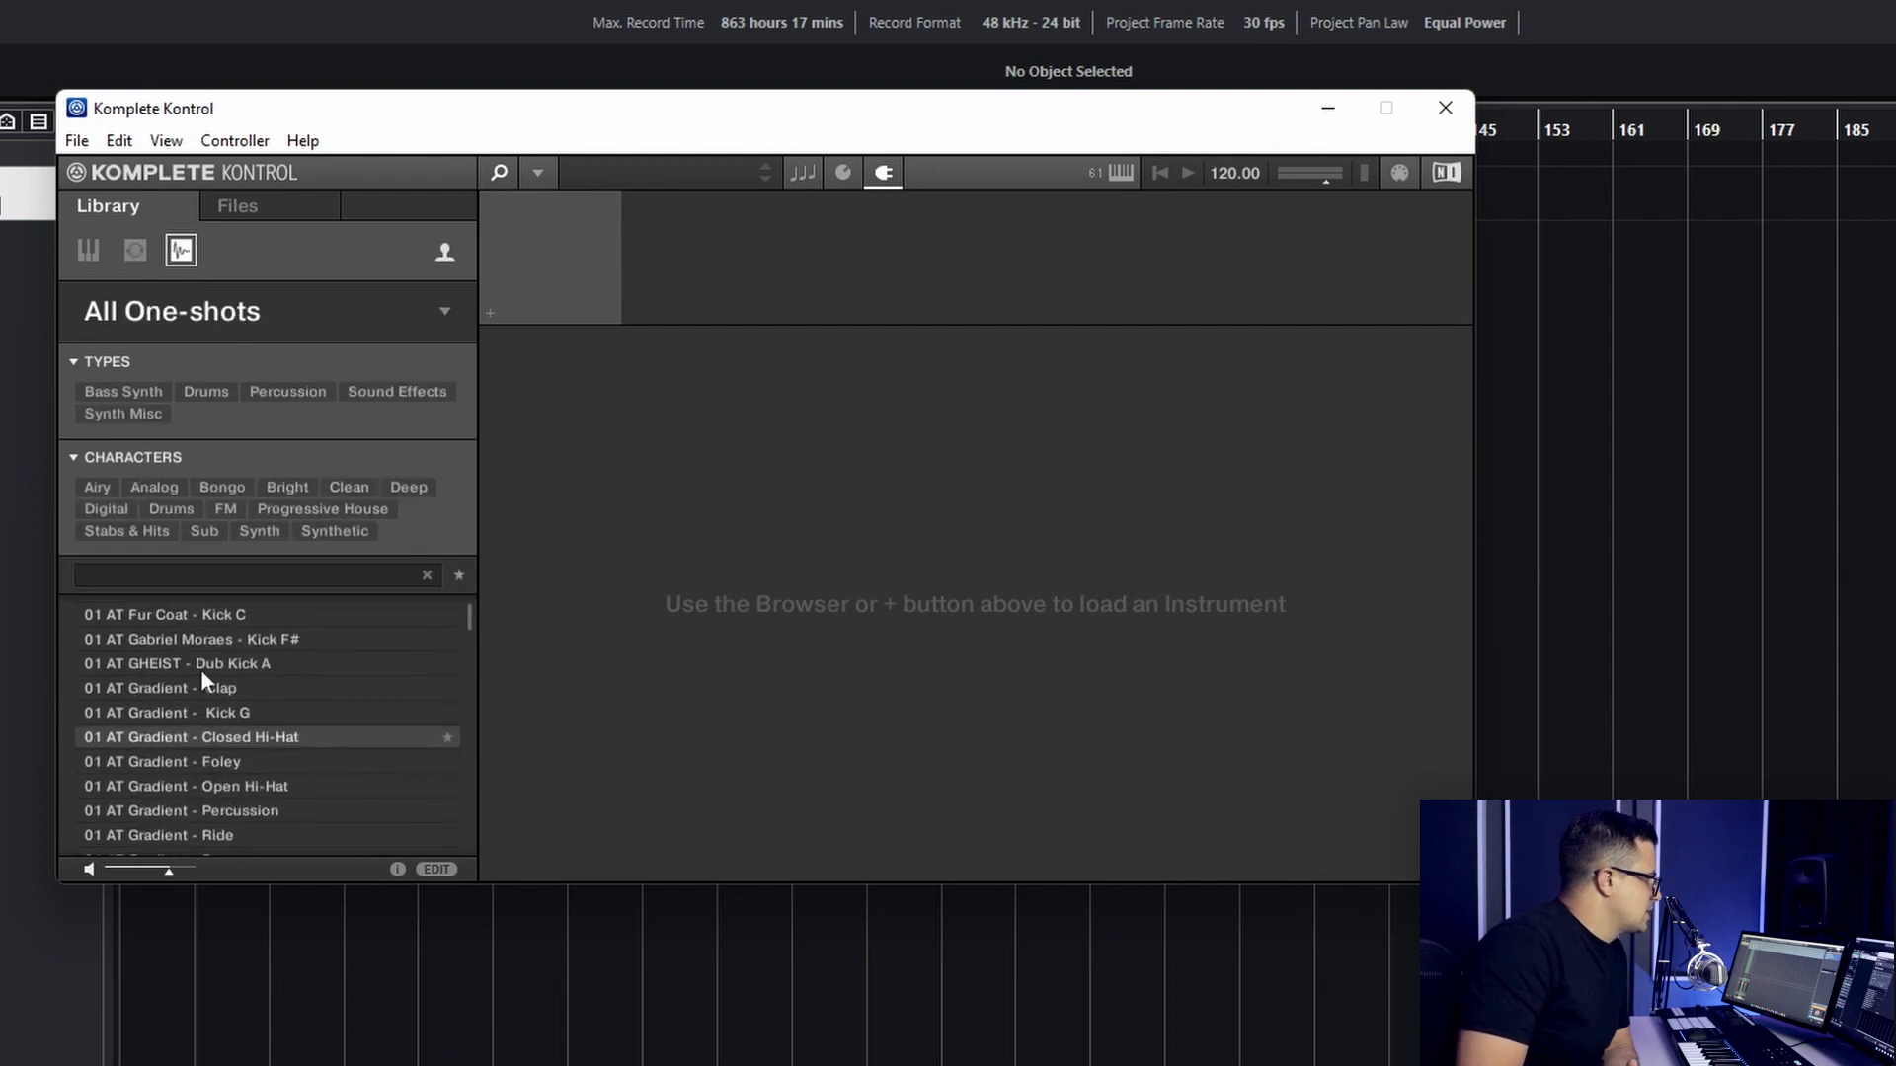
{"action": "left_click", "coordinate": [446, 313]}
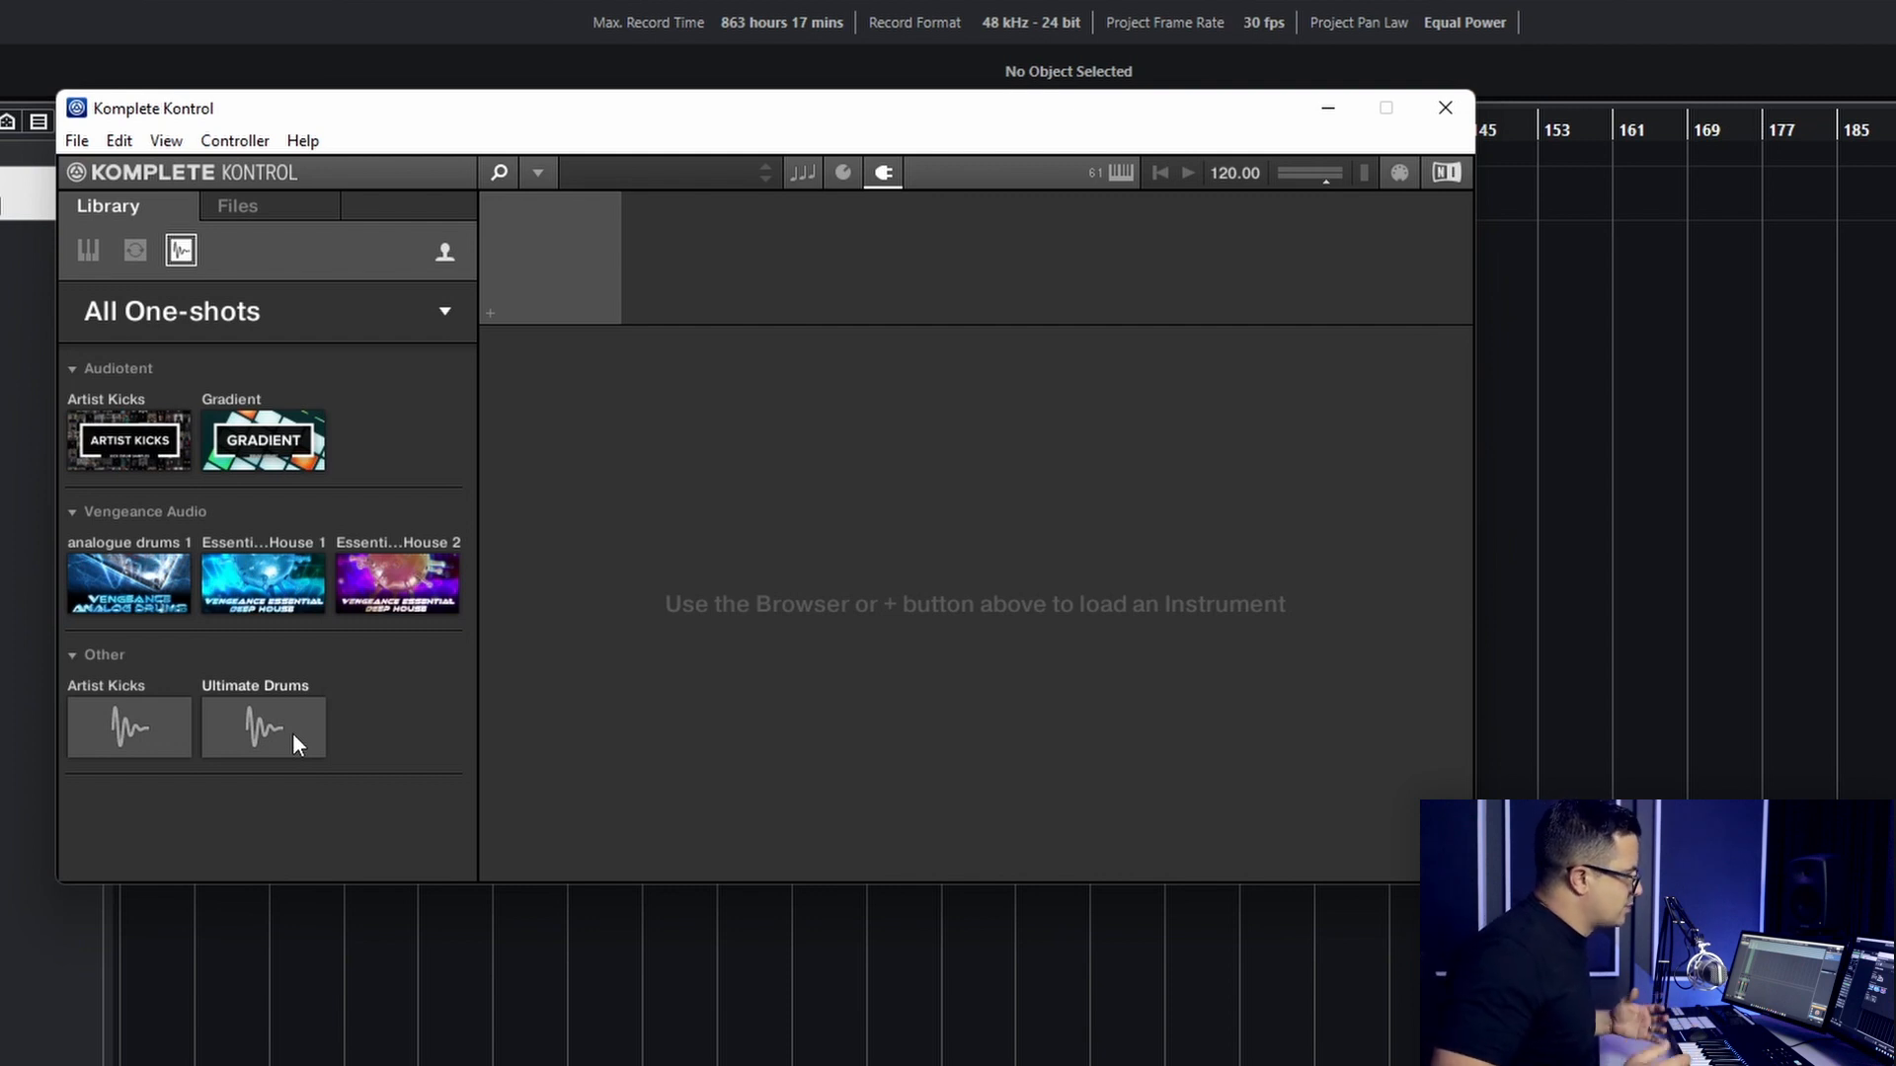
{"action": "left_click", "coordinate": [257, 719]}
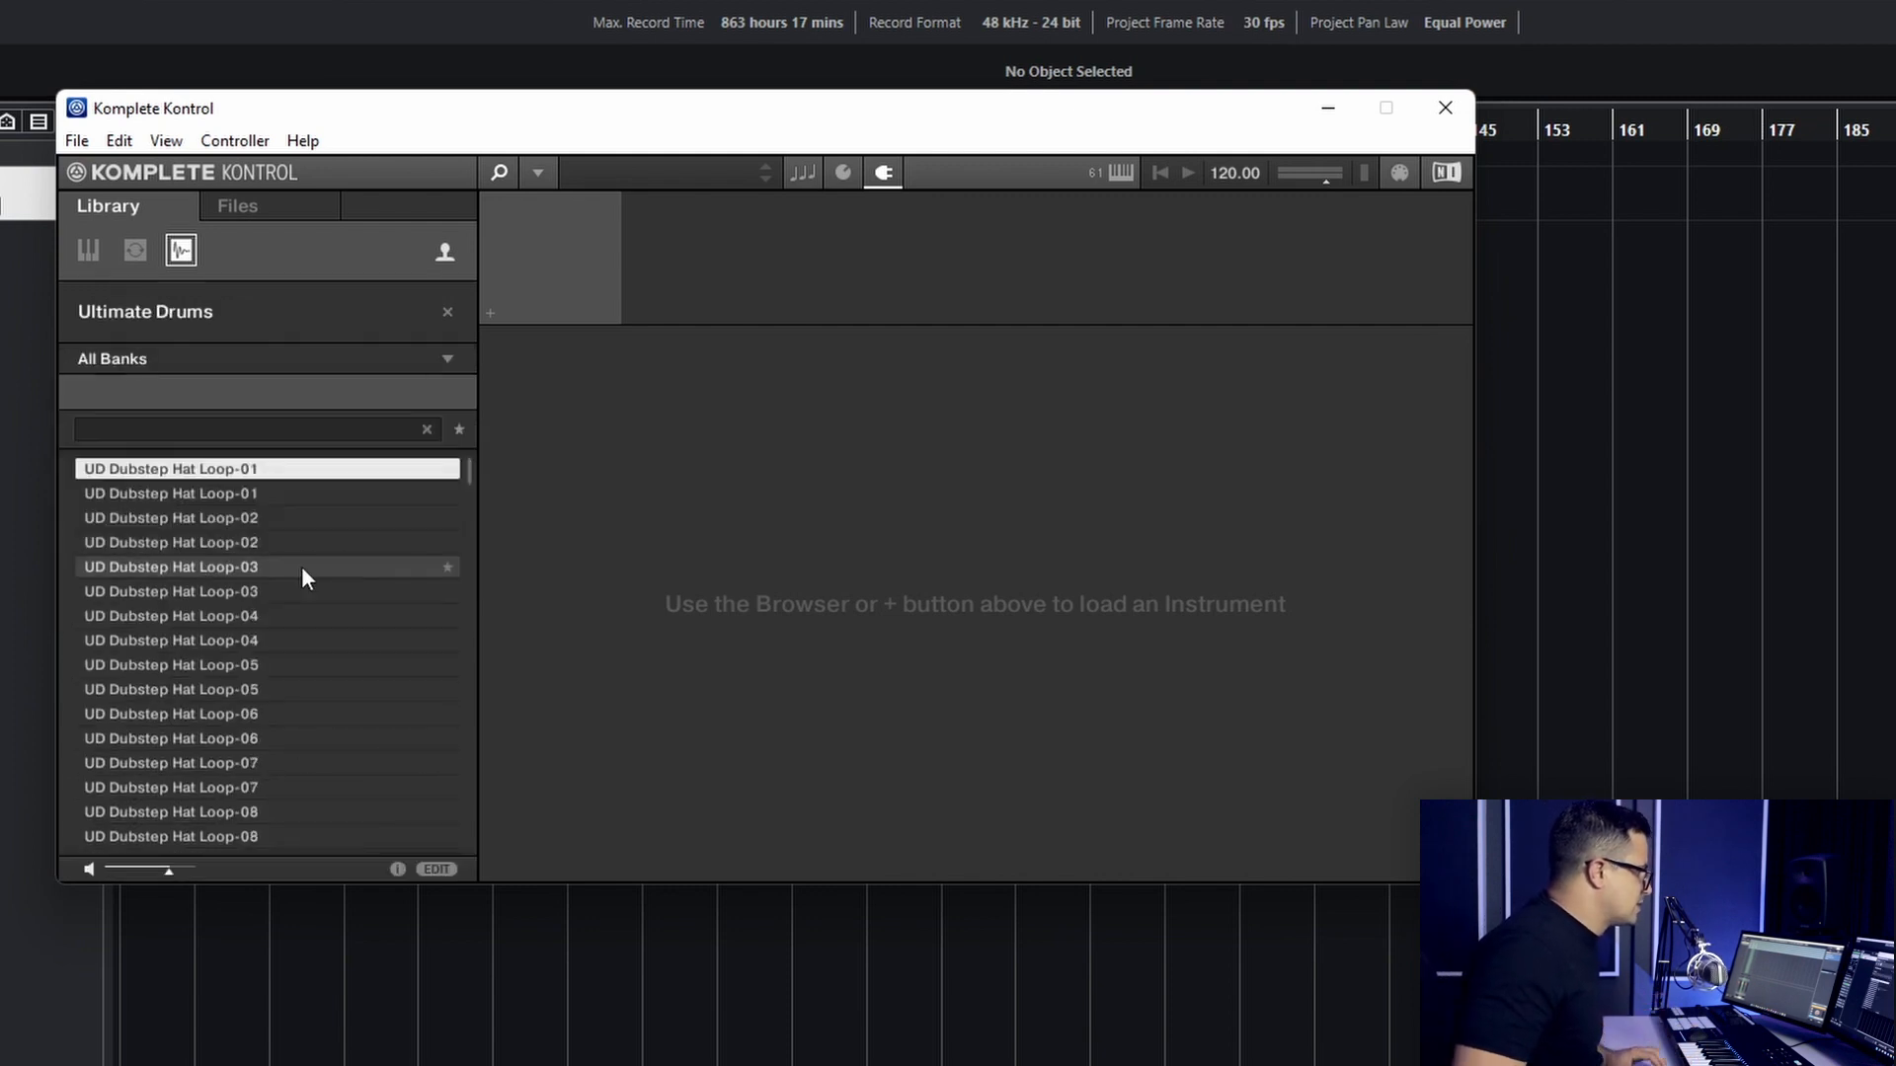
- Set both vendor and author to Sonic Academy for all Ultimate Drums samples and apply the changes
{"action": "left_click", "coordinate": [262, 542]}
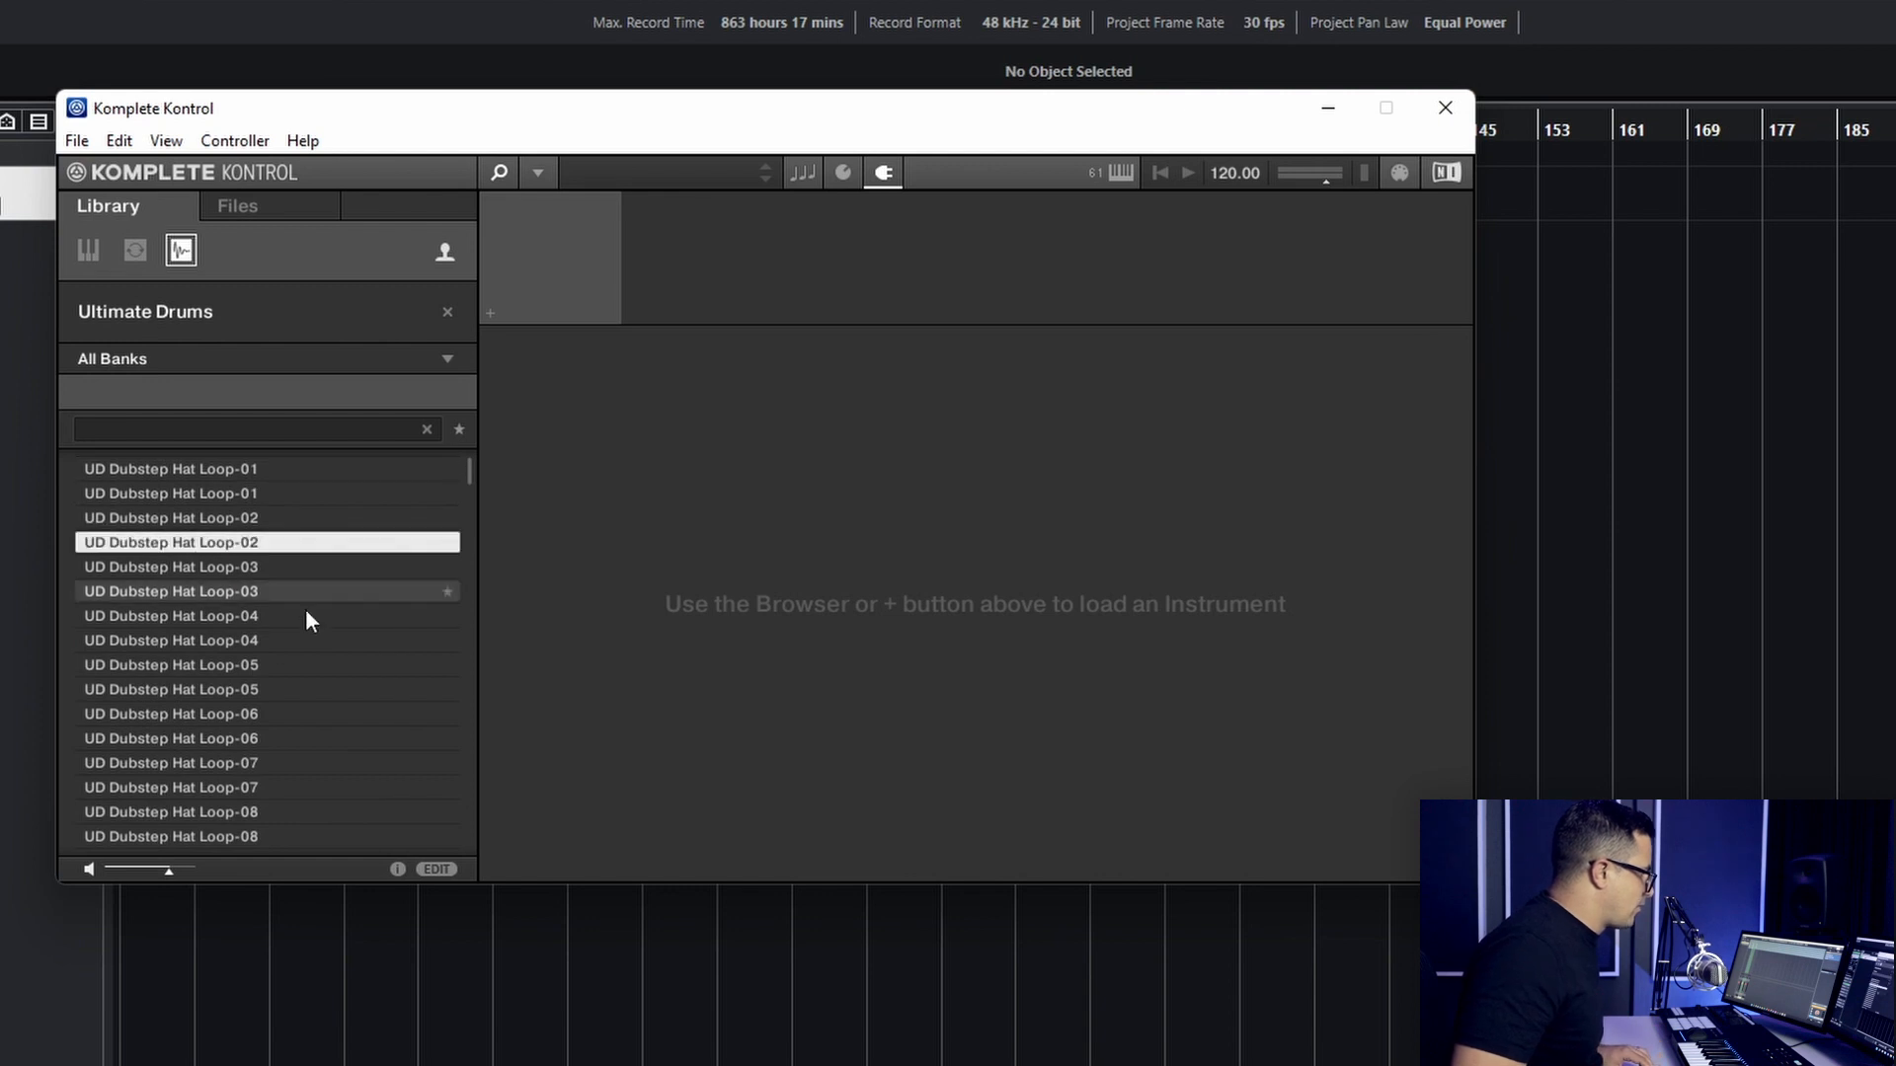
{"action": "key", "text": "ctrl+a"}
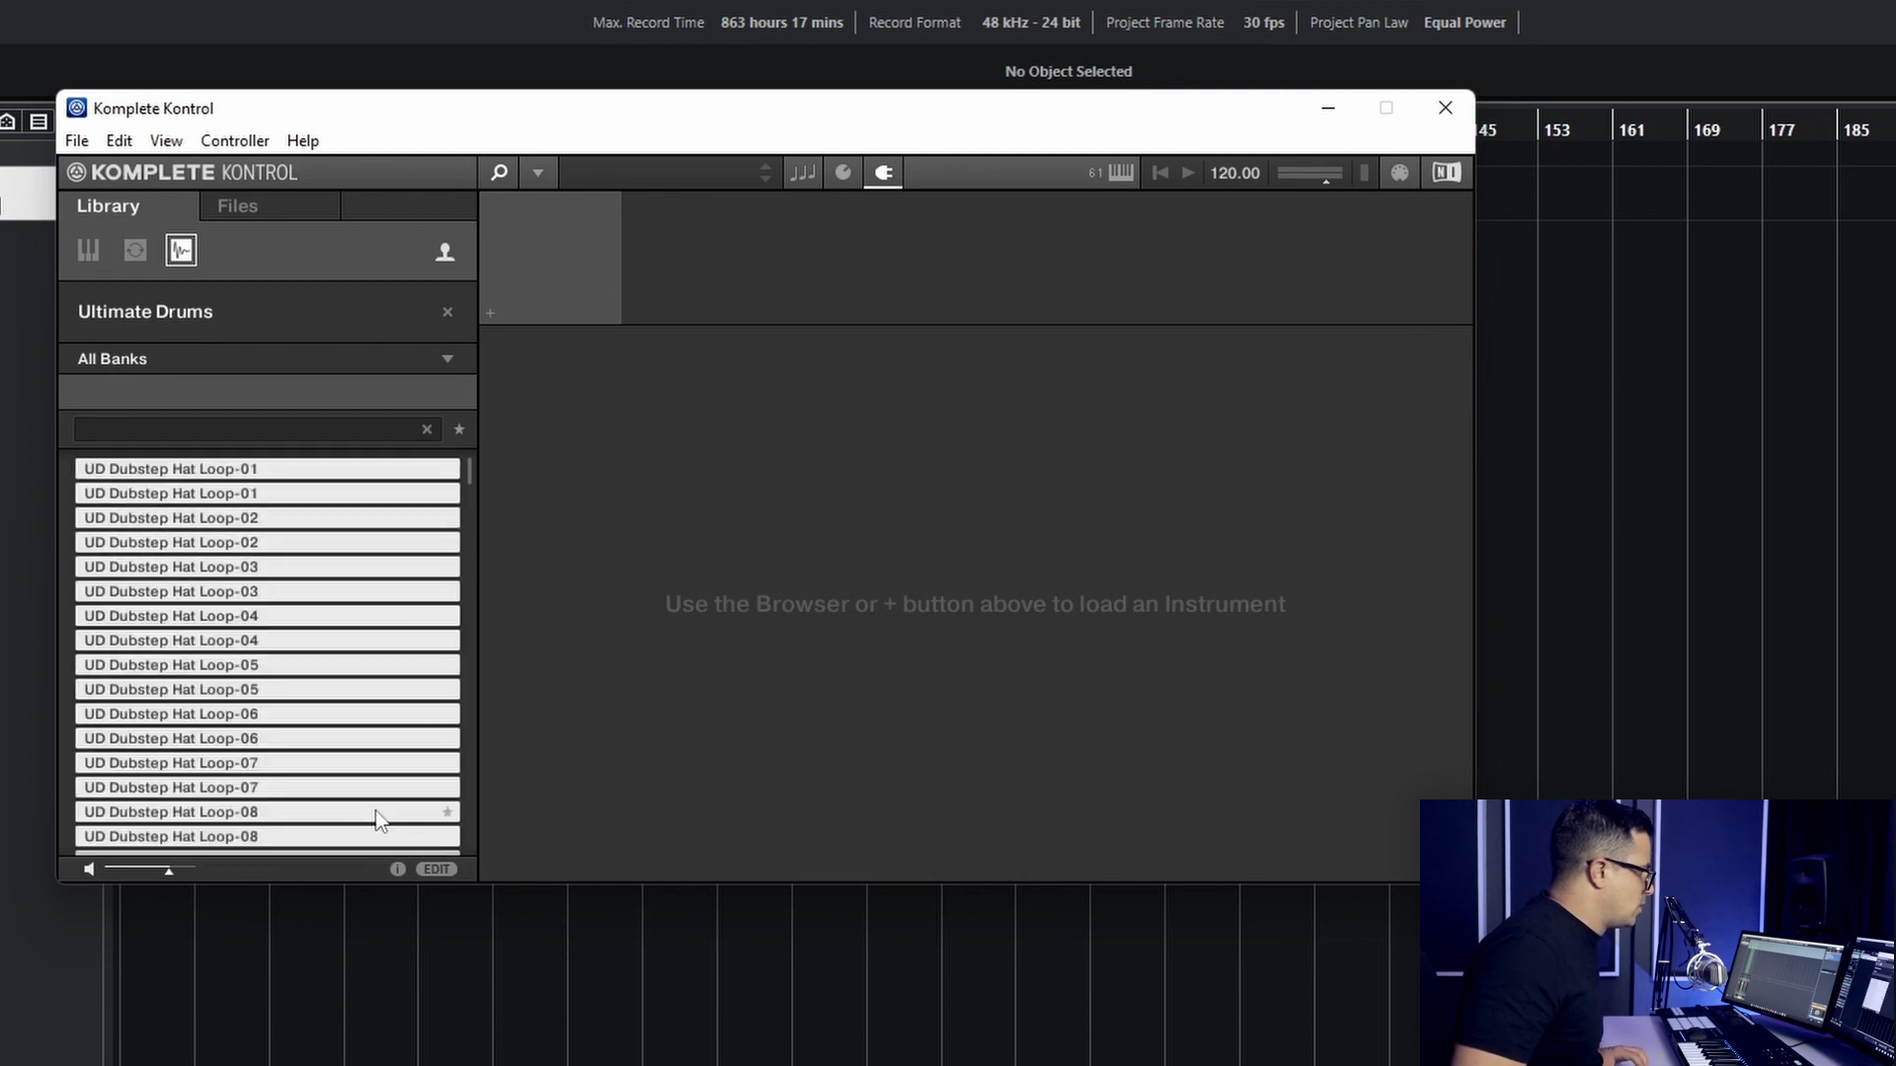
{"action": "left_click", "coordinate": [447, 869]}
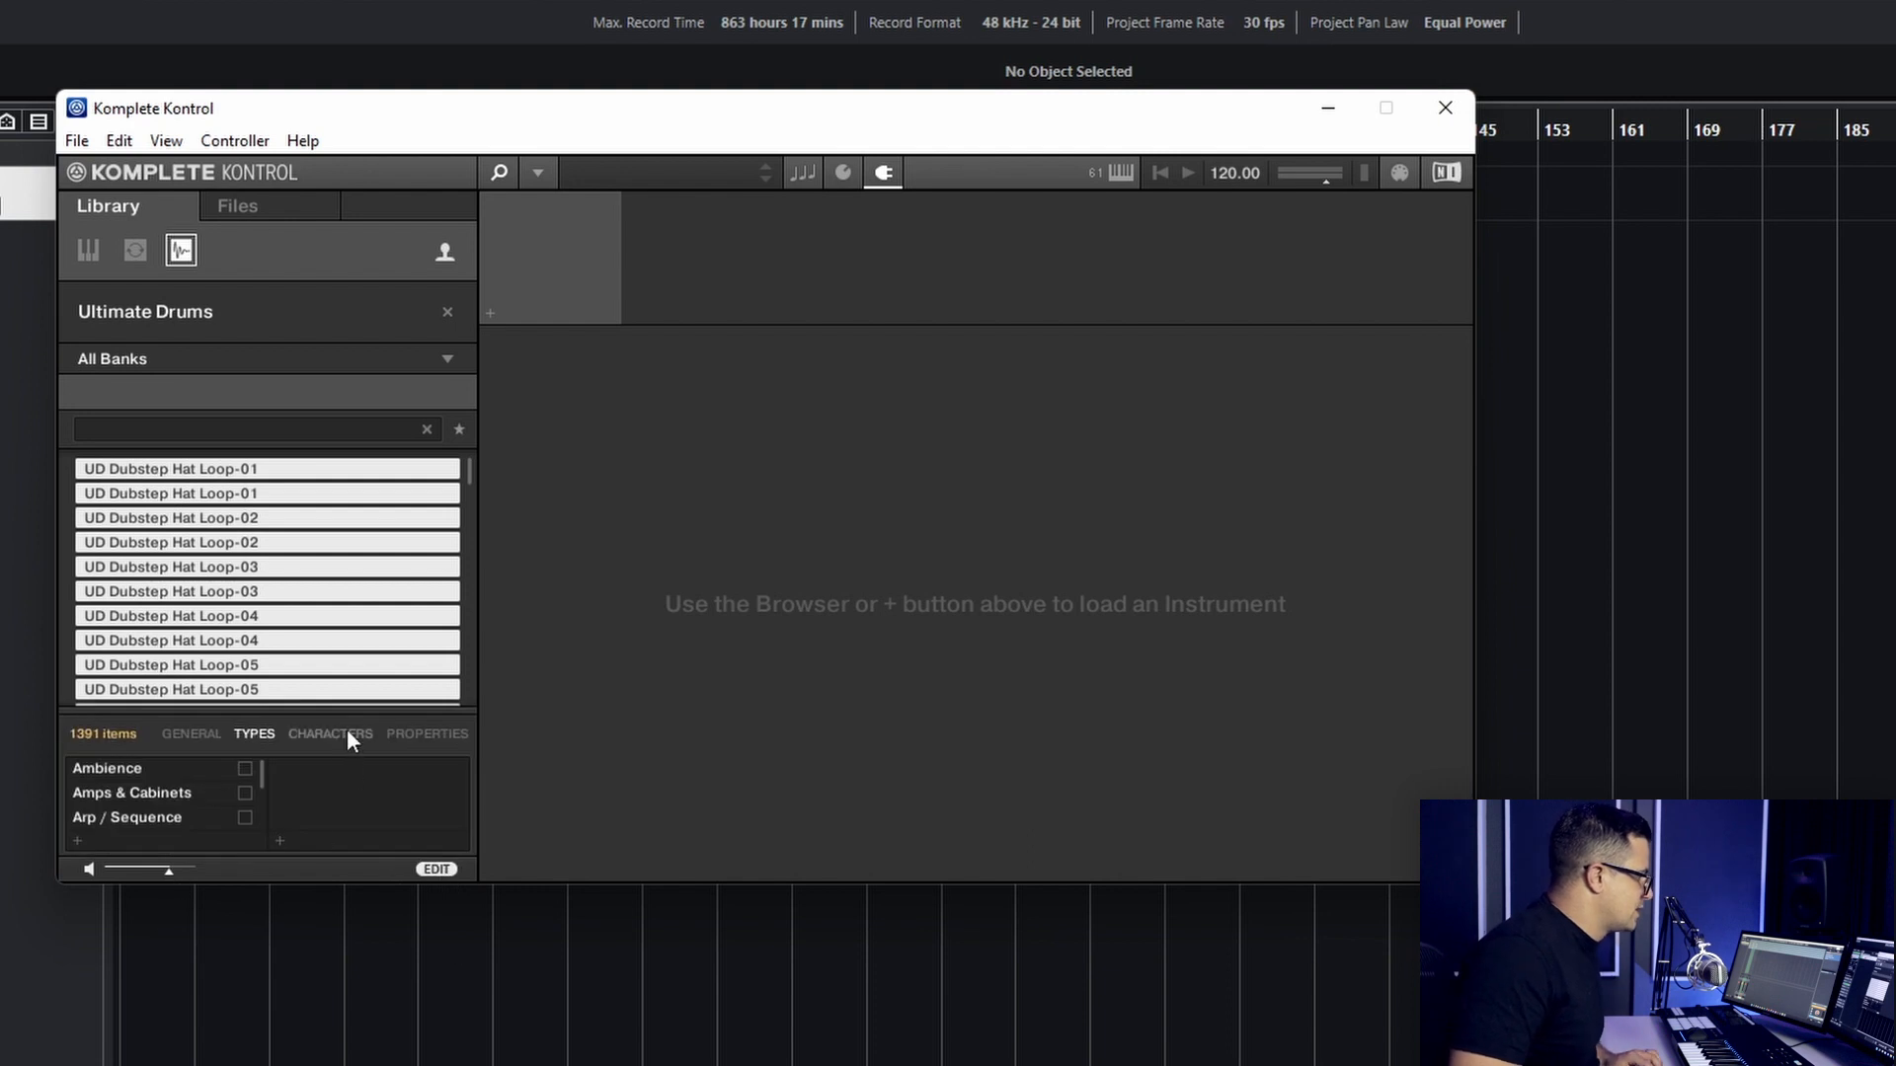
{"action": "left_click", "coordinate": [414, 738]}
{"action": "left_click", "coordinate": [284, 776]}
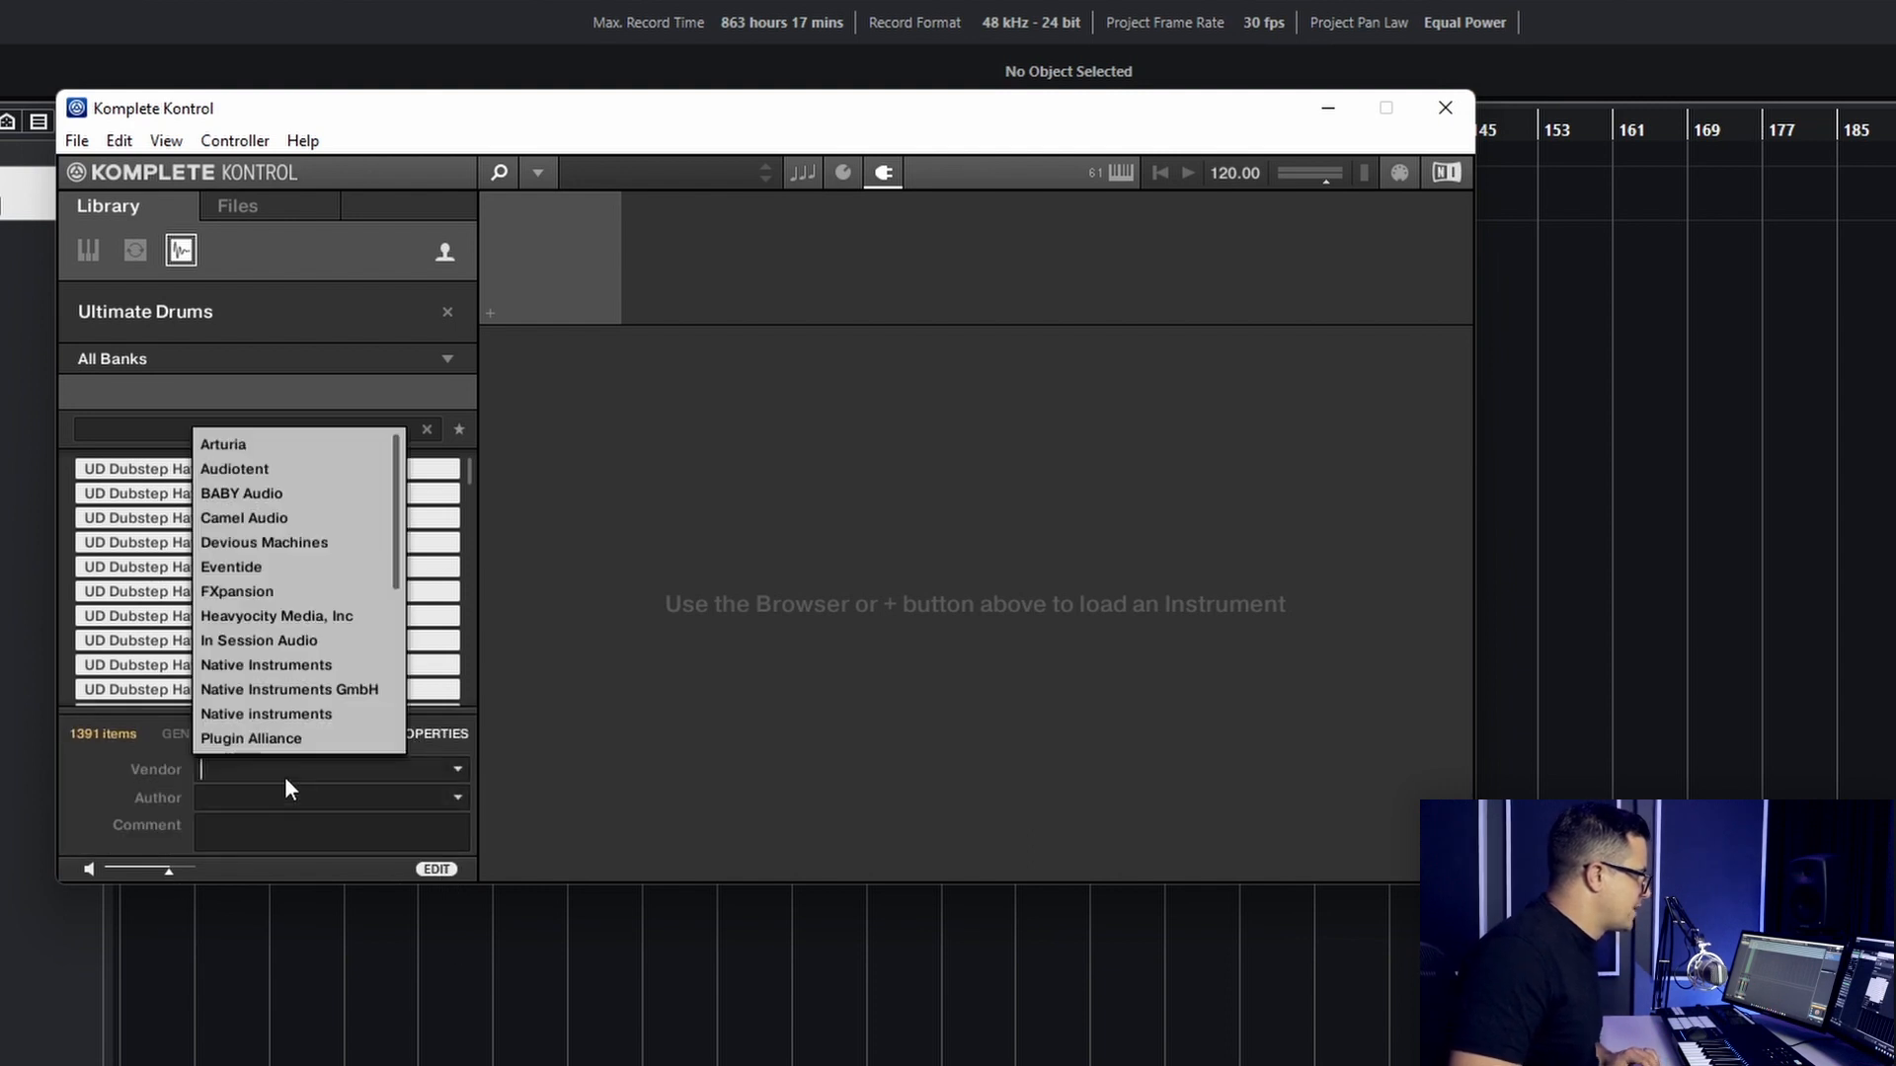
{"action": "type", "text": "Sonic Academy"}
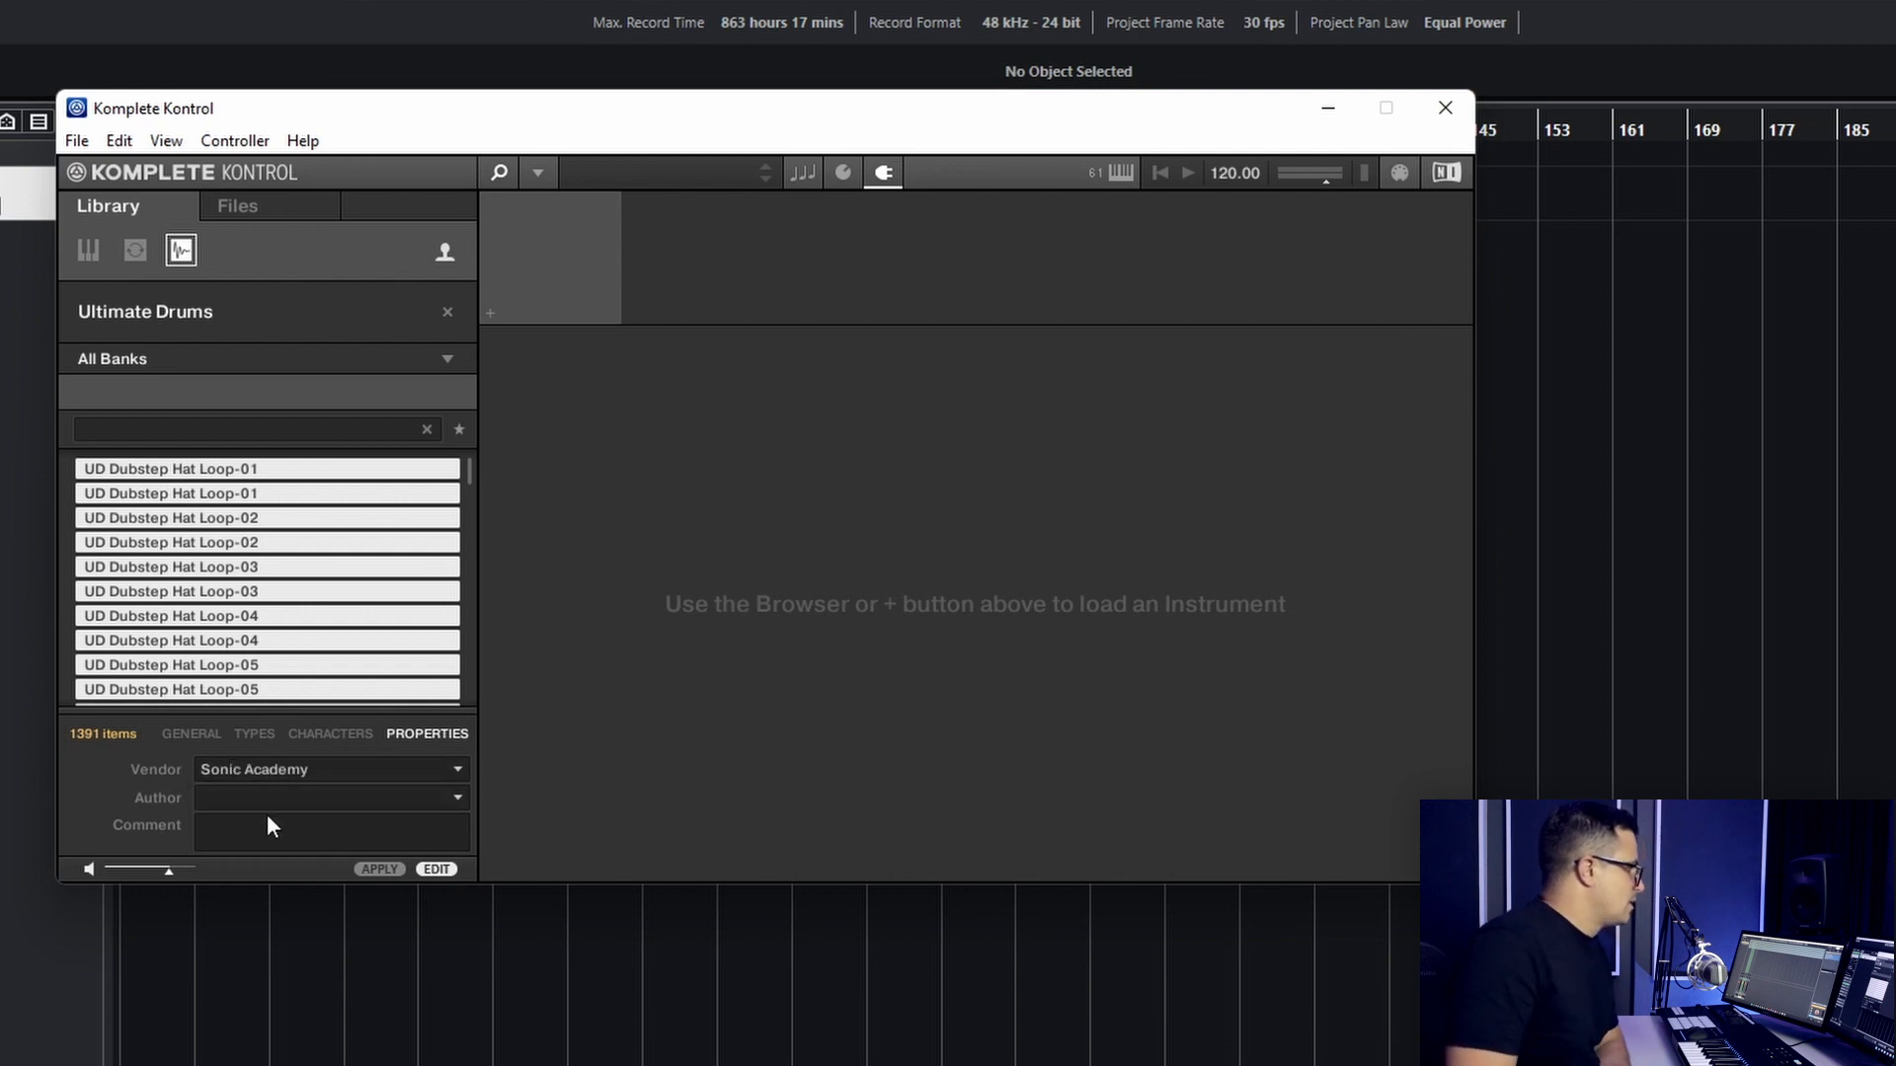
{"action": "left_click", "coordinate": [298, 798]}
{"action": "type", "text": "Sonic Academy"}
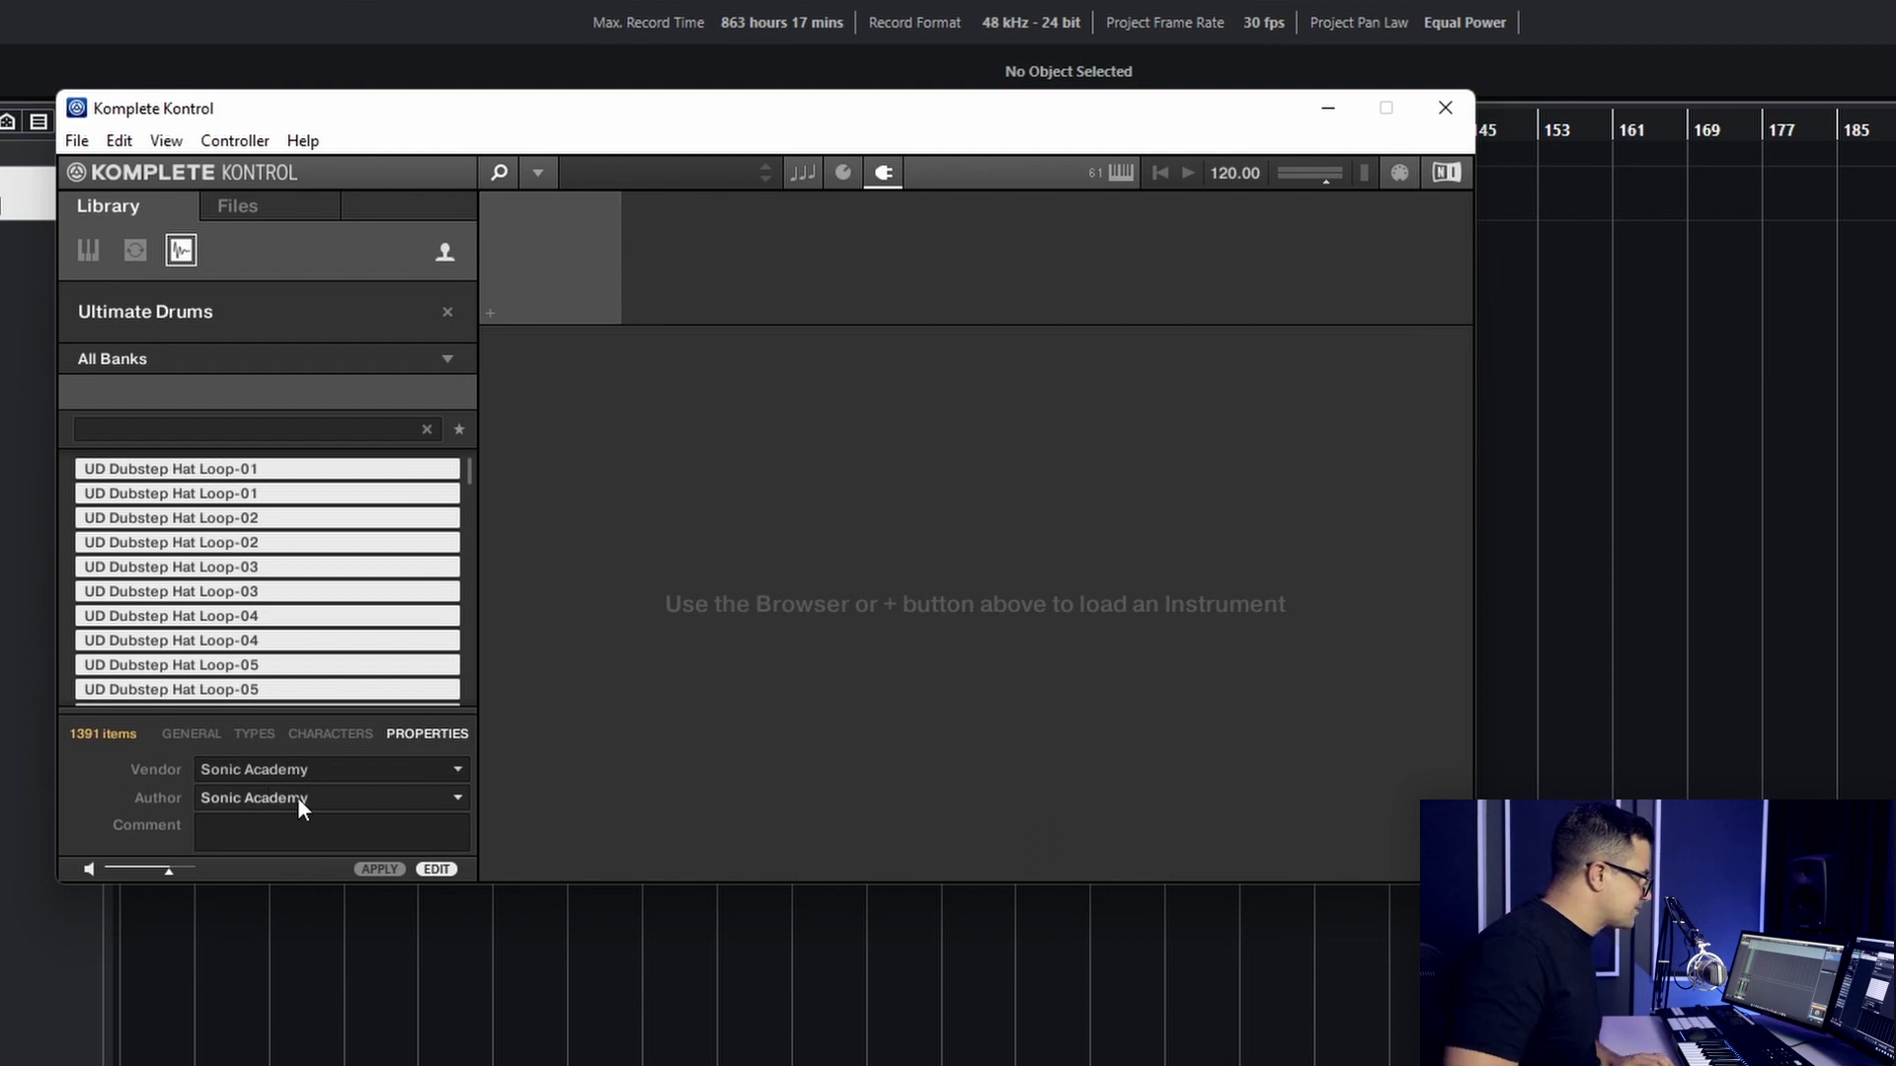
{"action": "left_click", "coordinate": [376, 866]}
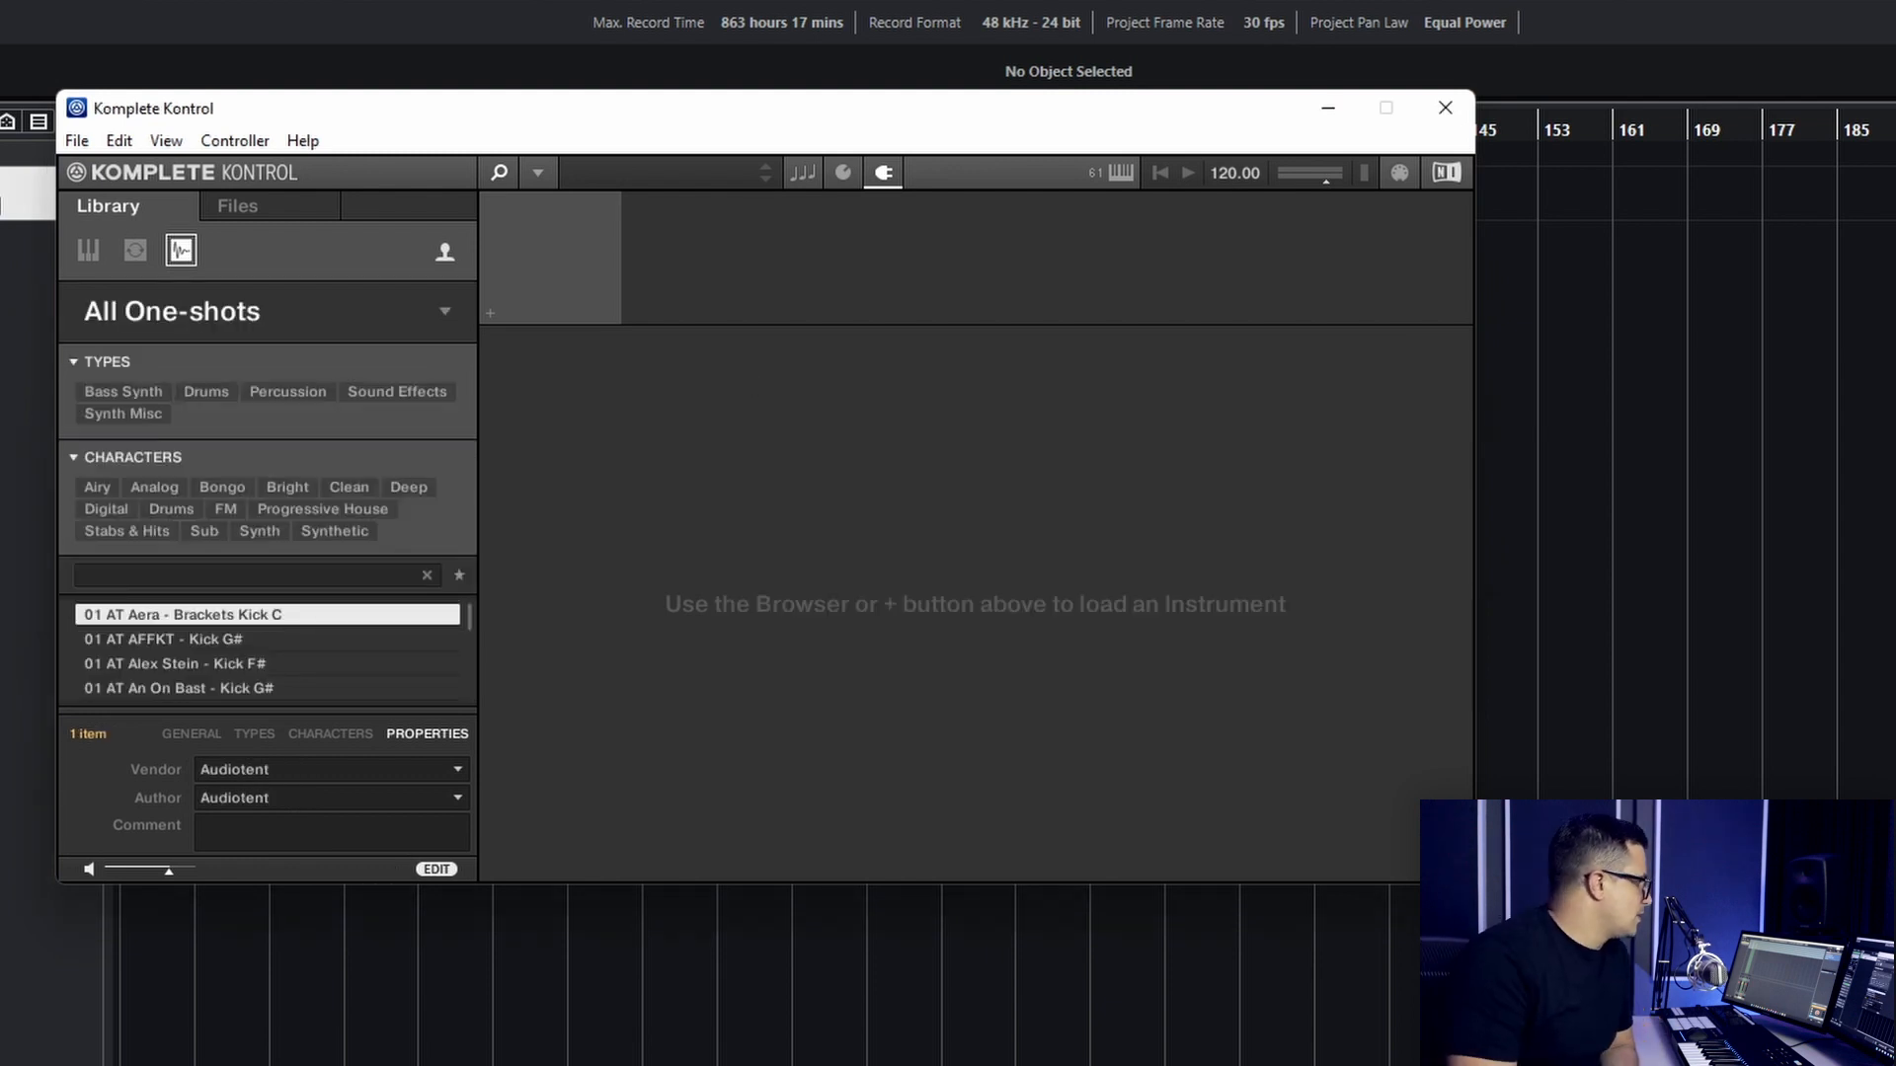
- Check the artwork of Ultimate Drums under Sonic Academy among the one-shot products, open it and look through its samples
{"action": "left_click", "coordinate": [443, 314]}
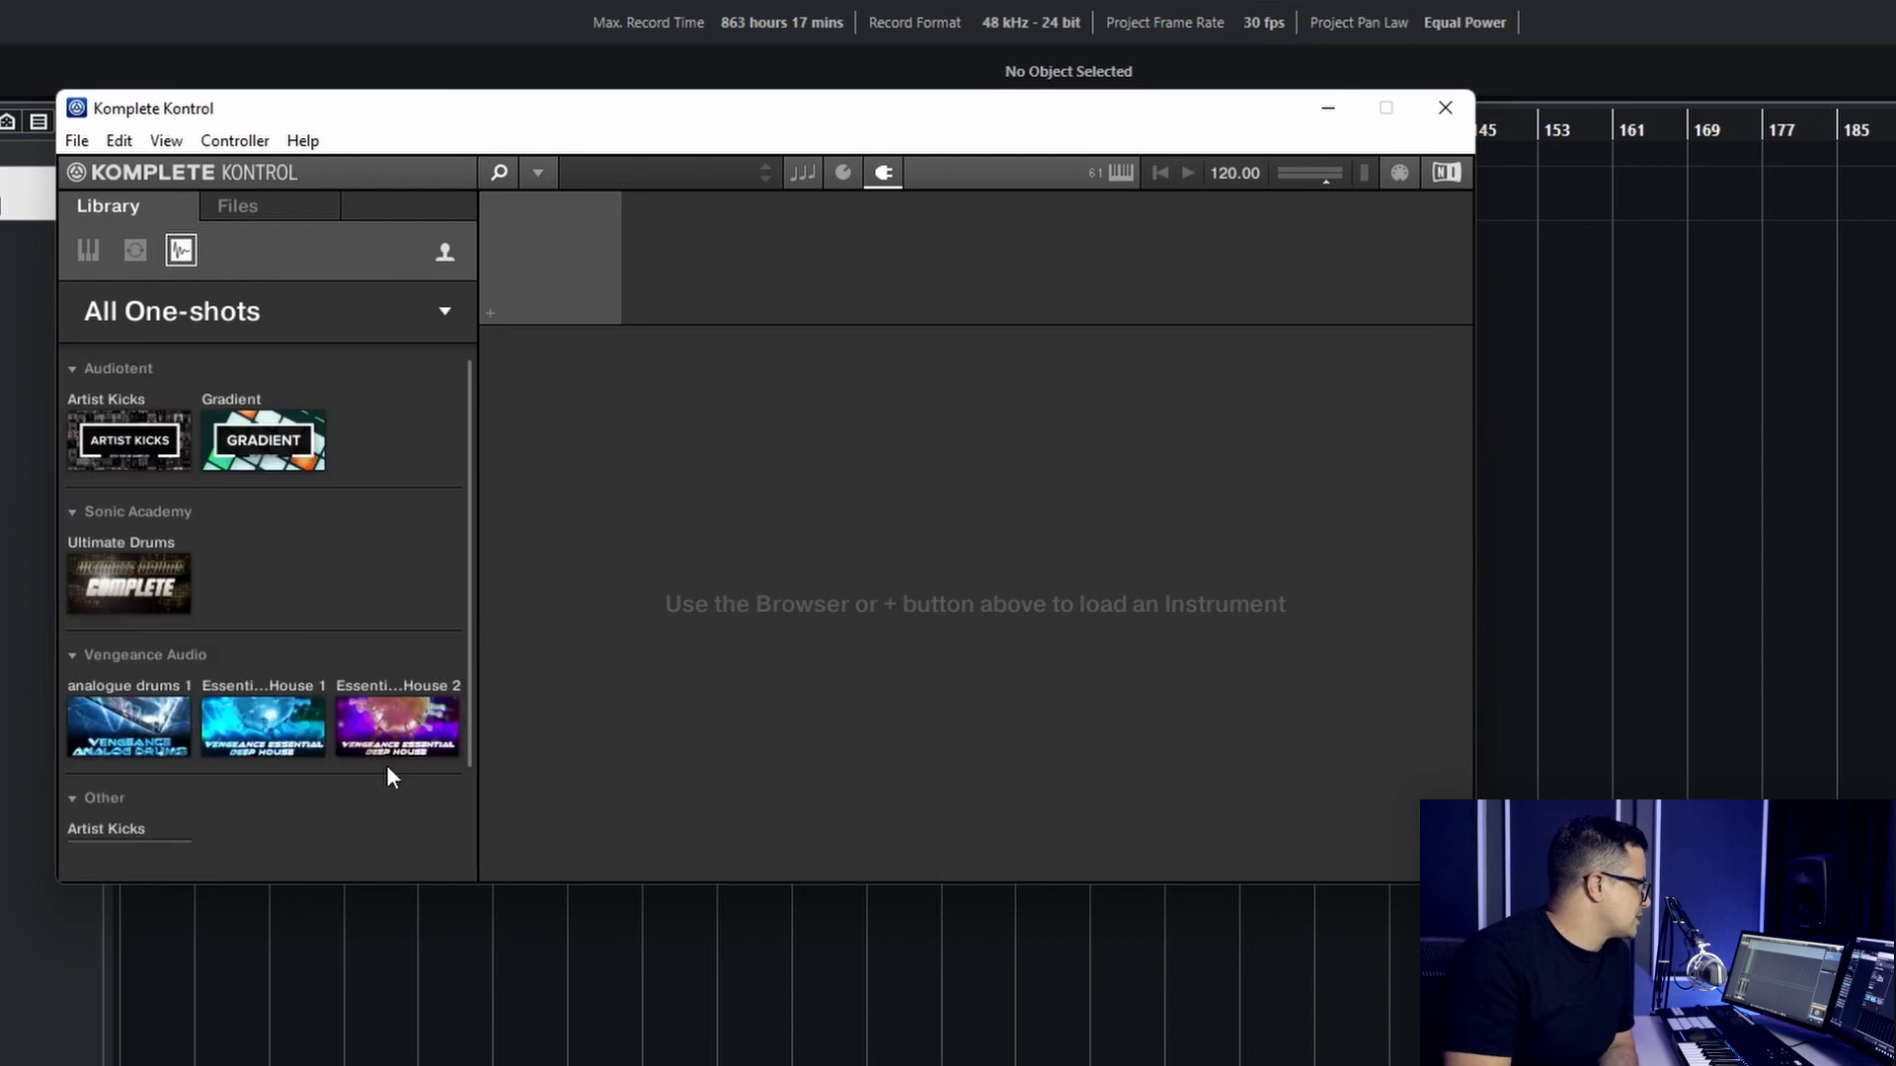
{"action": "scroll", "coordinate": [187, 555], "scroll_direction": "down", "scroll_amount": 1}
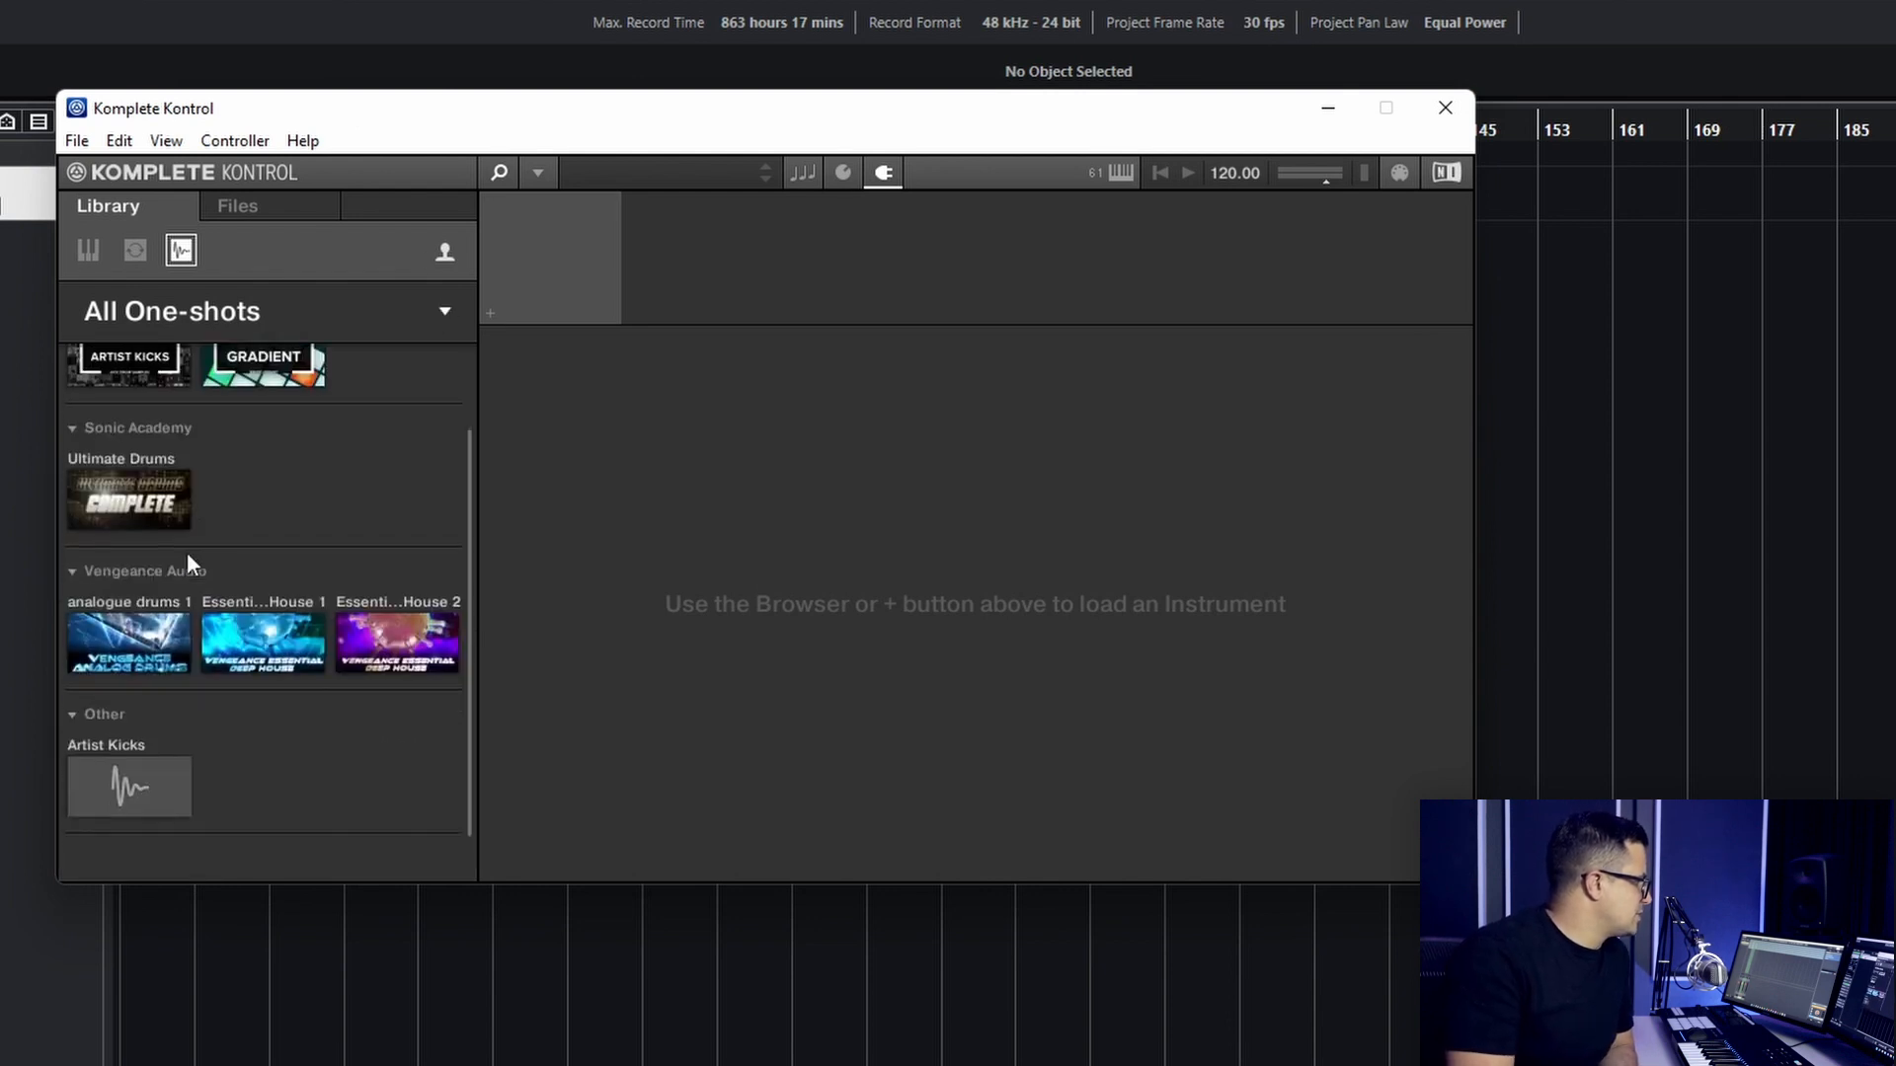
{"action": "left_click", "coordinate": [130, 506]}
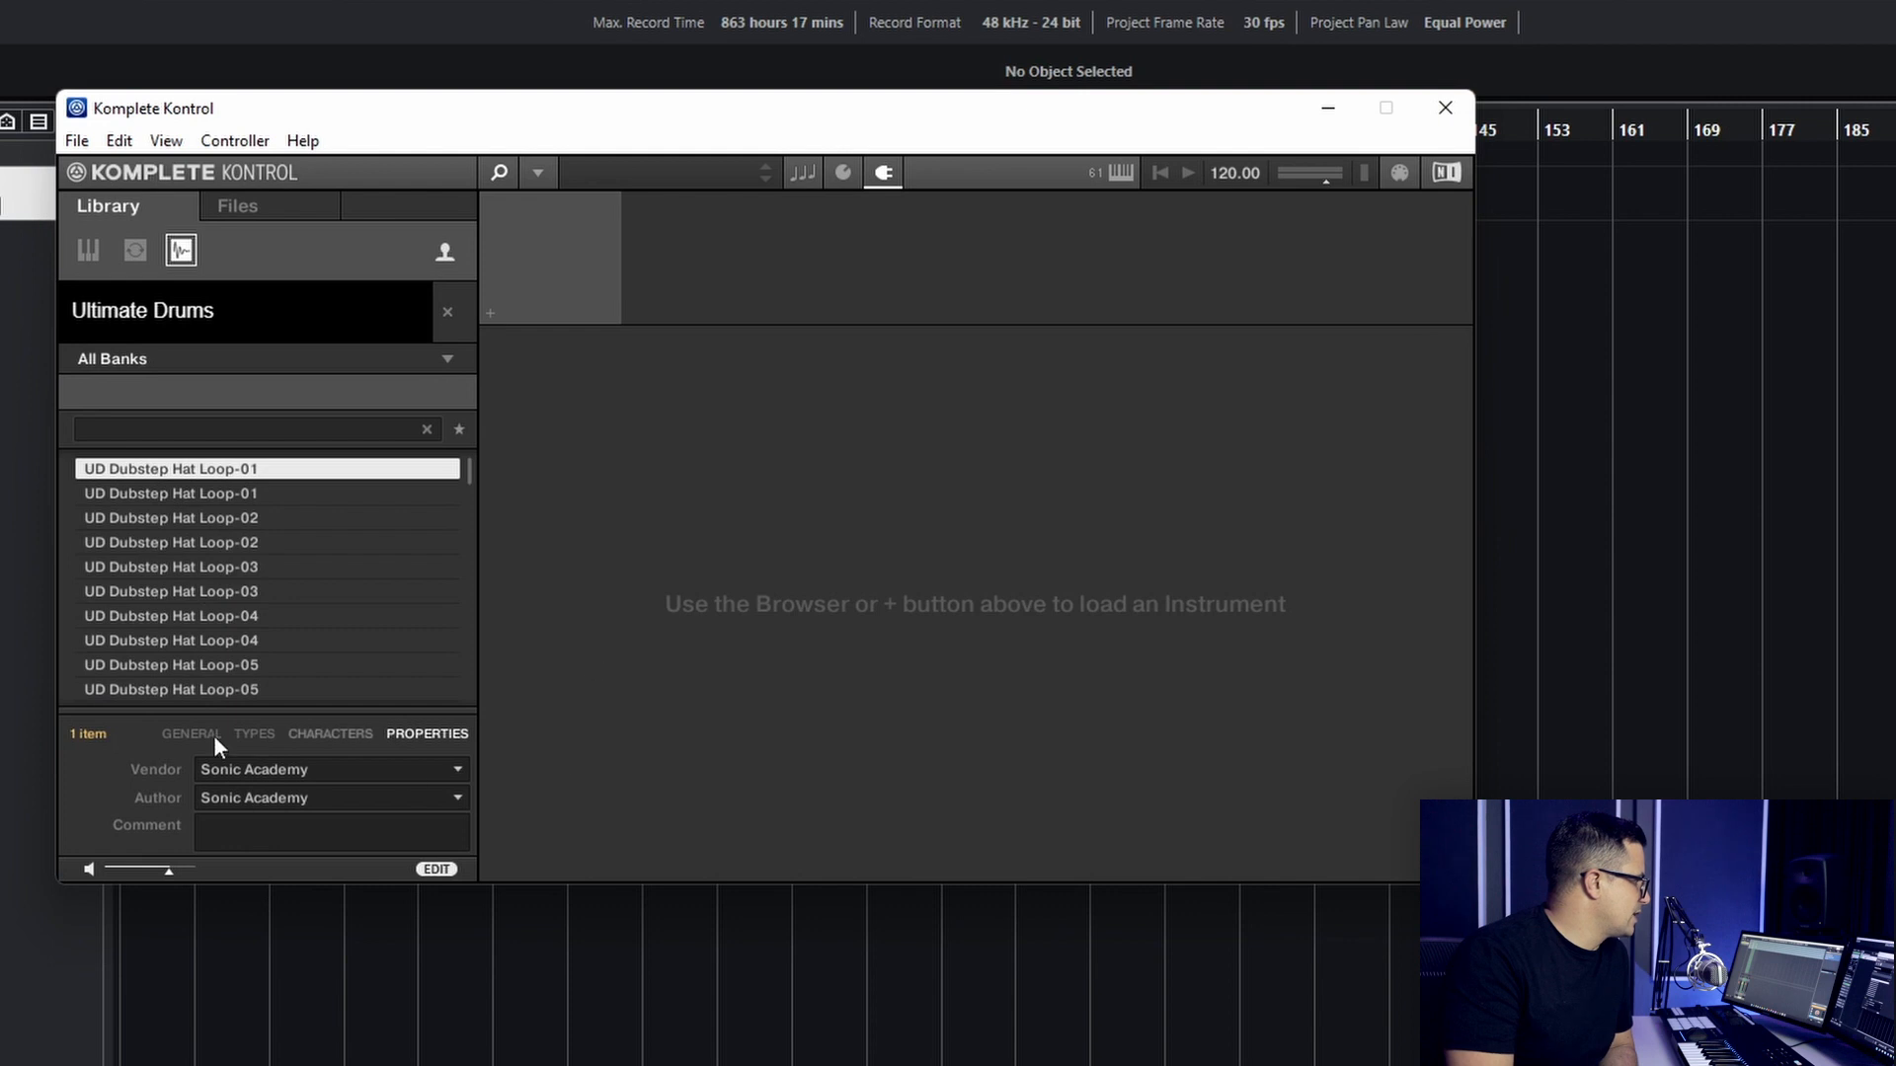
{"action": "left_click", "coordinate": [217, 613]}
{"action": "scroll", "coordinate": [217, 620], "scroll_direction": "down", "scroll_amount": 7}
{"action": "scroll", "coordinate": [216, 622], "scroll_direction": "up", "scroll_amount": 8}
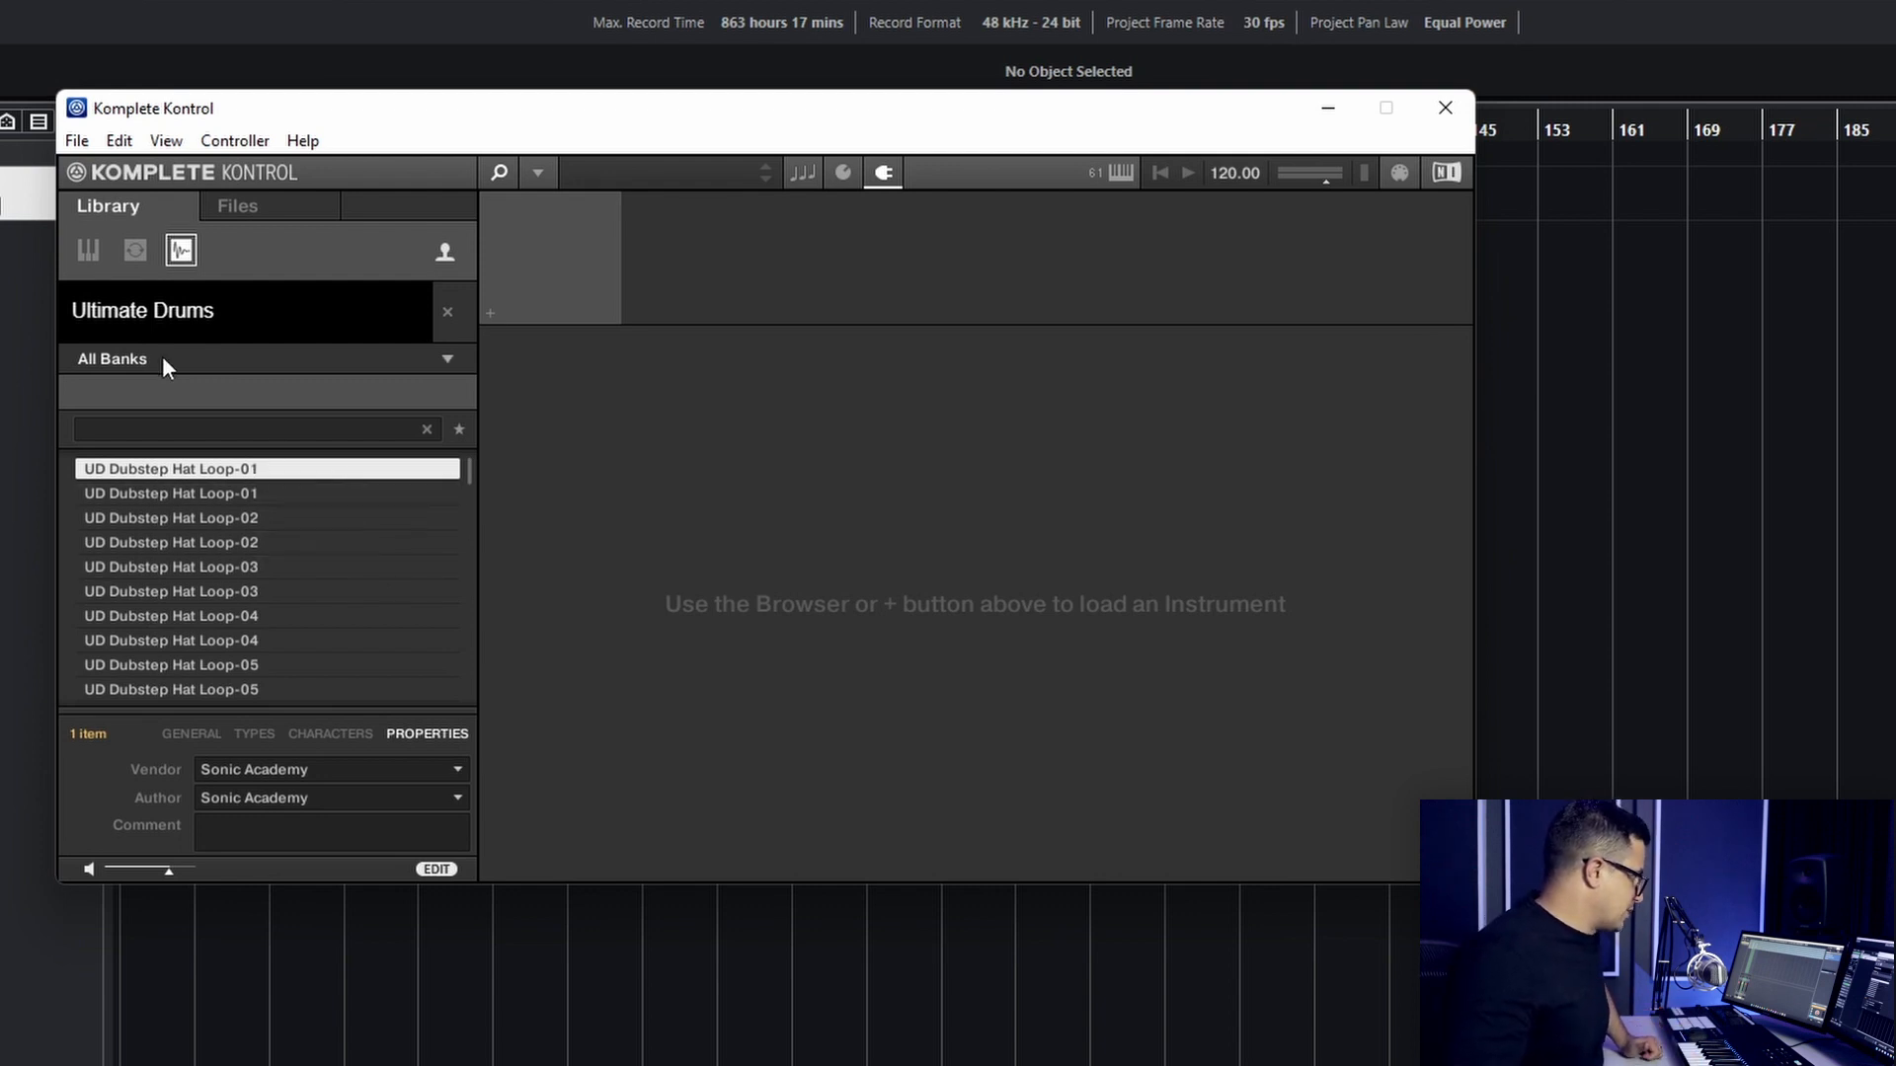
- Filter Ultimate Drums to the UD2 Complete Single Drums bank and check its sub-banks, keeping all of them included
{"action": "left_click", "coordinate": [445, 359]}
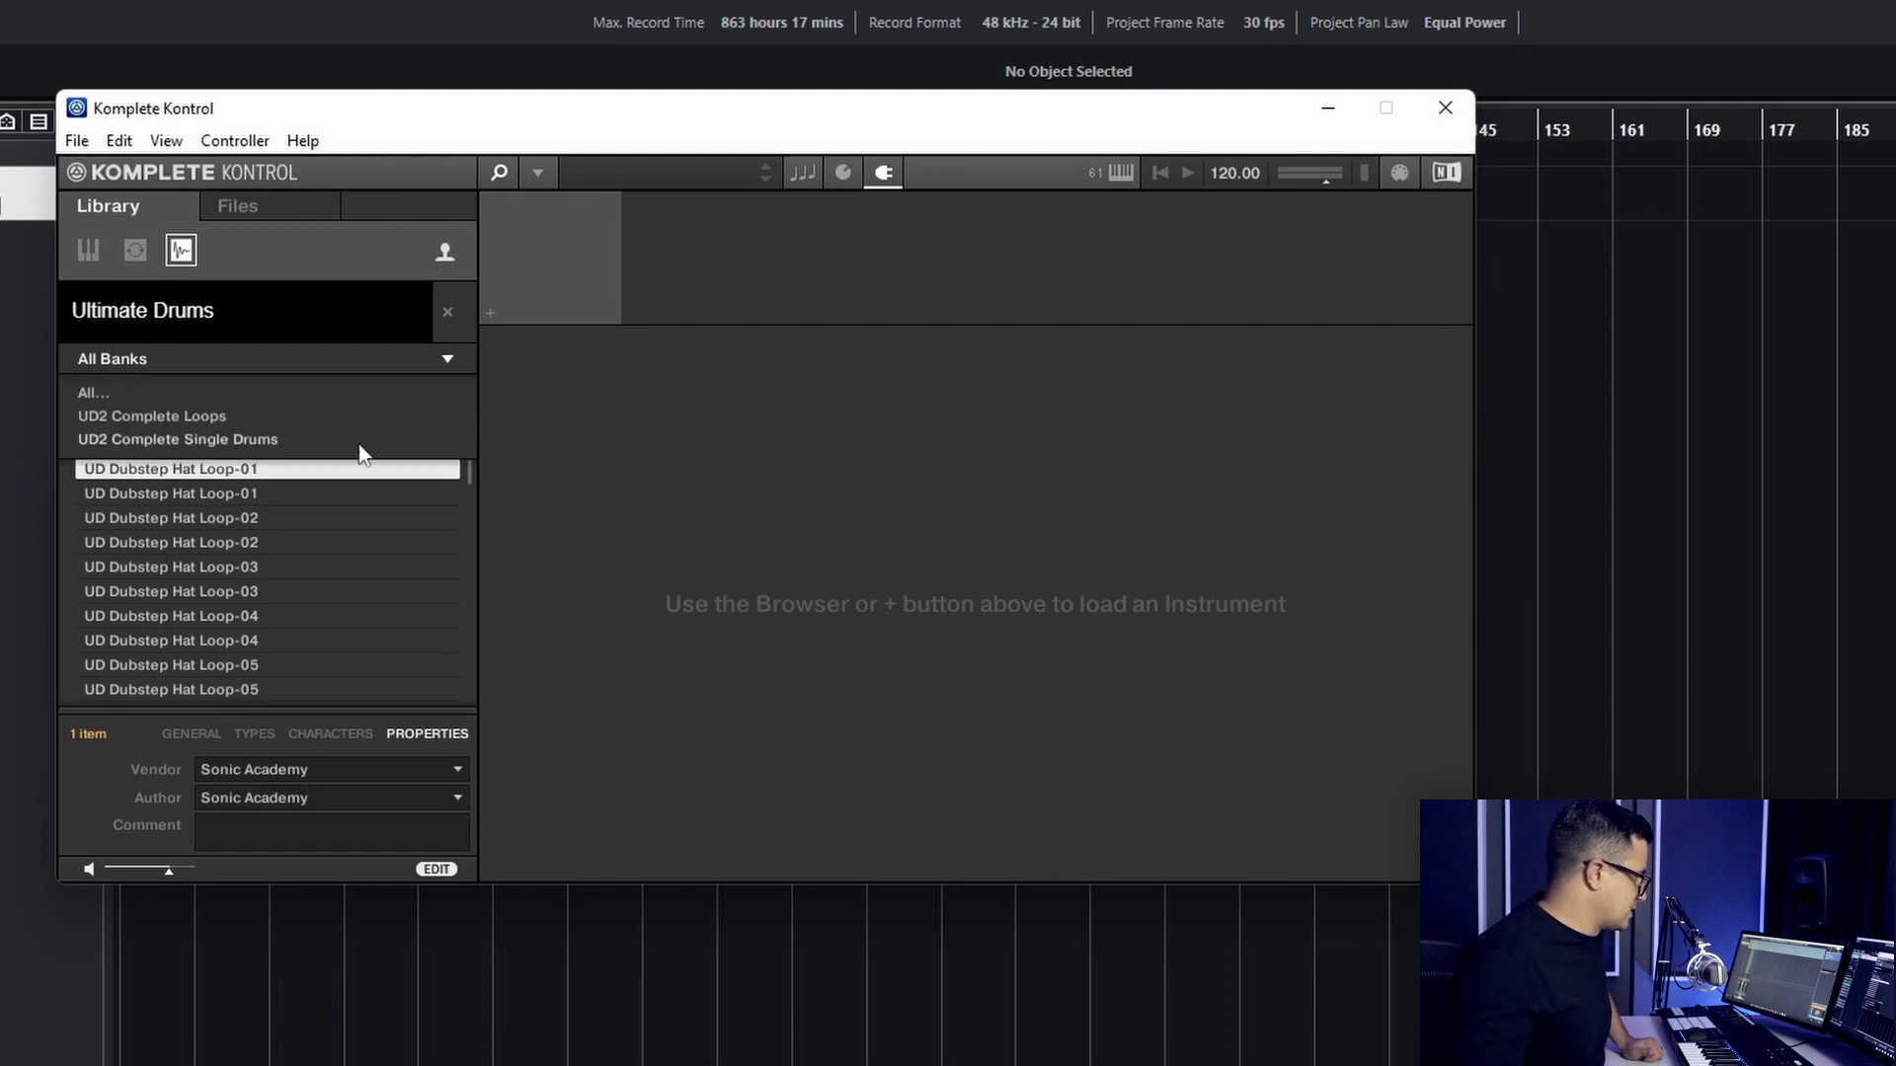
{"action": "left_click", "coordinate": [164, 442]}
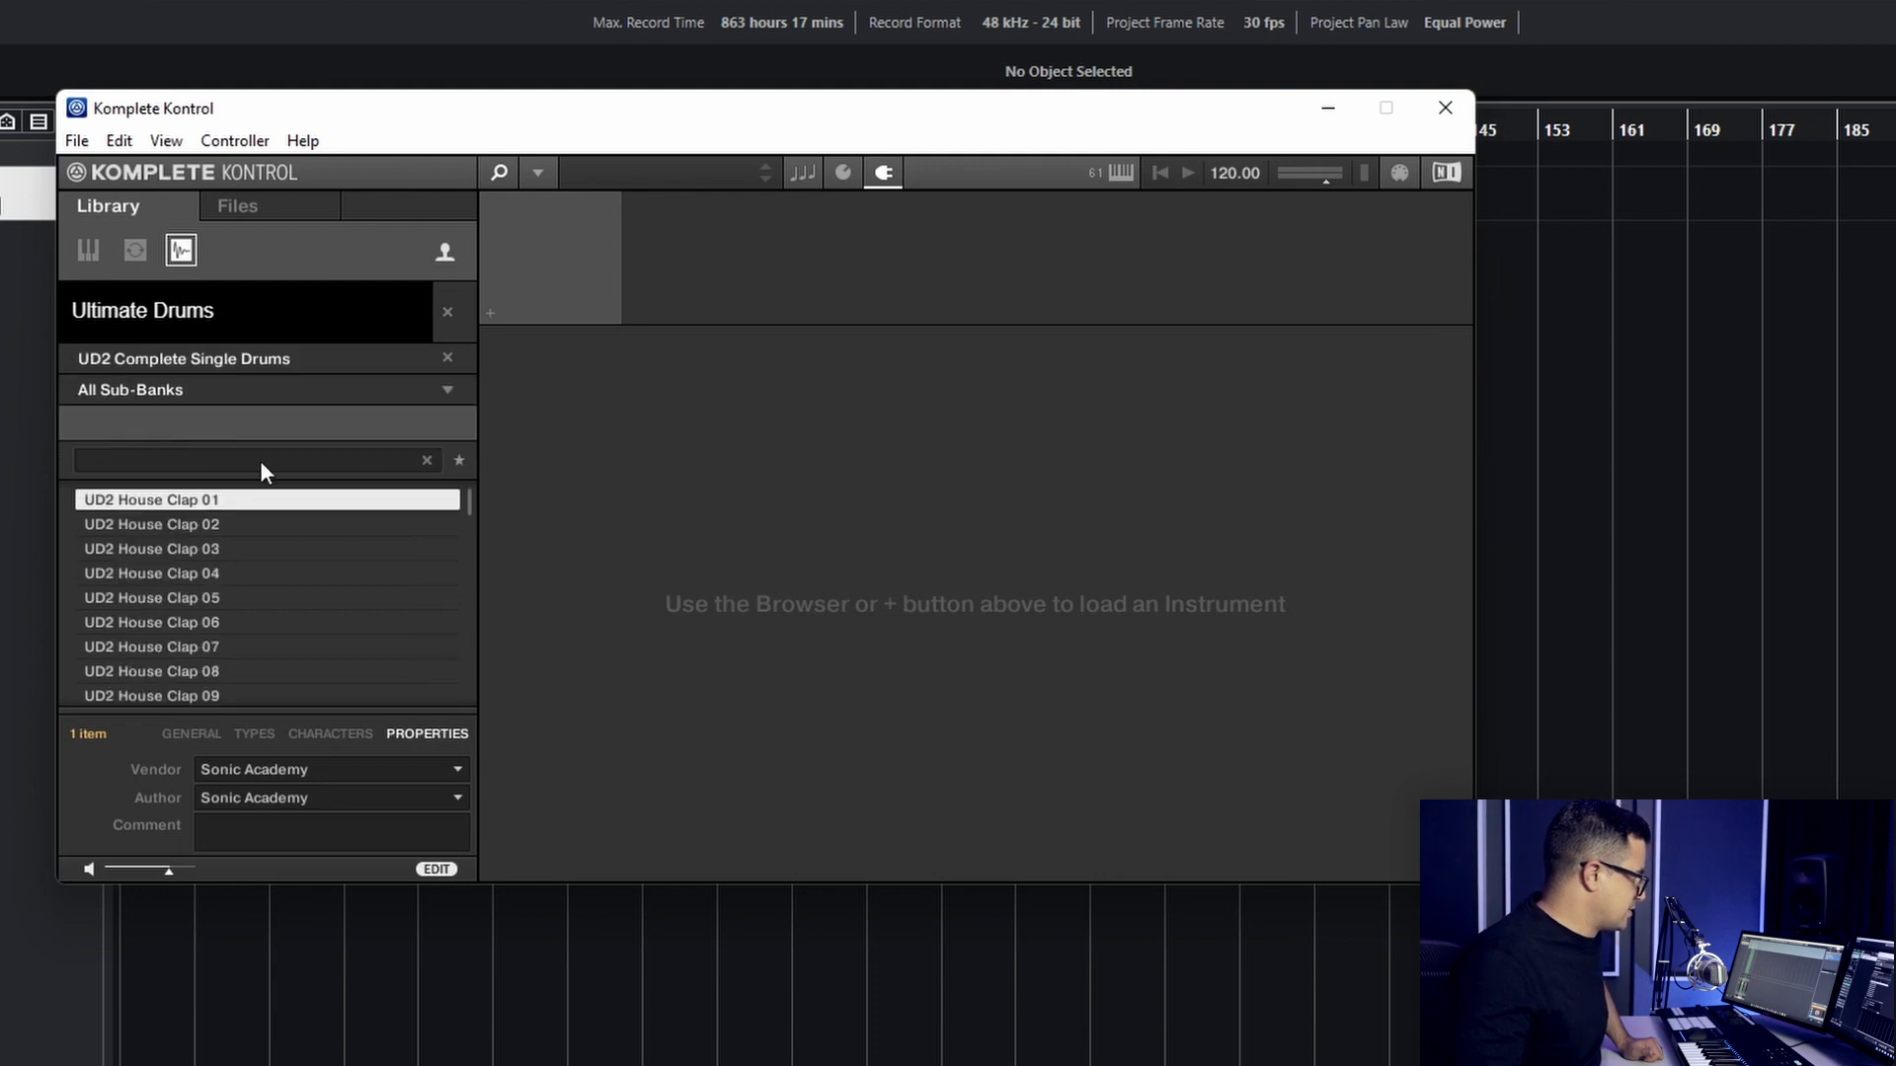
{"action": "left_click", "coordinate": [178, 393]}
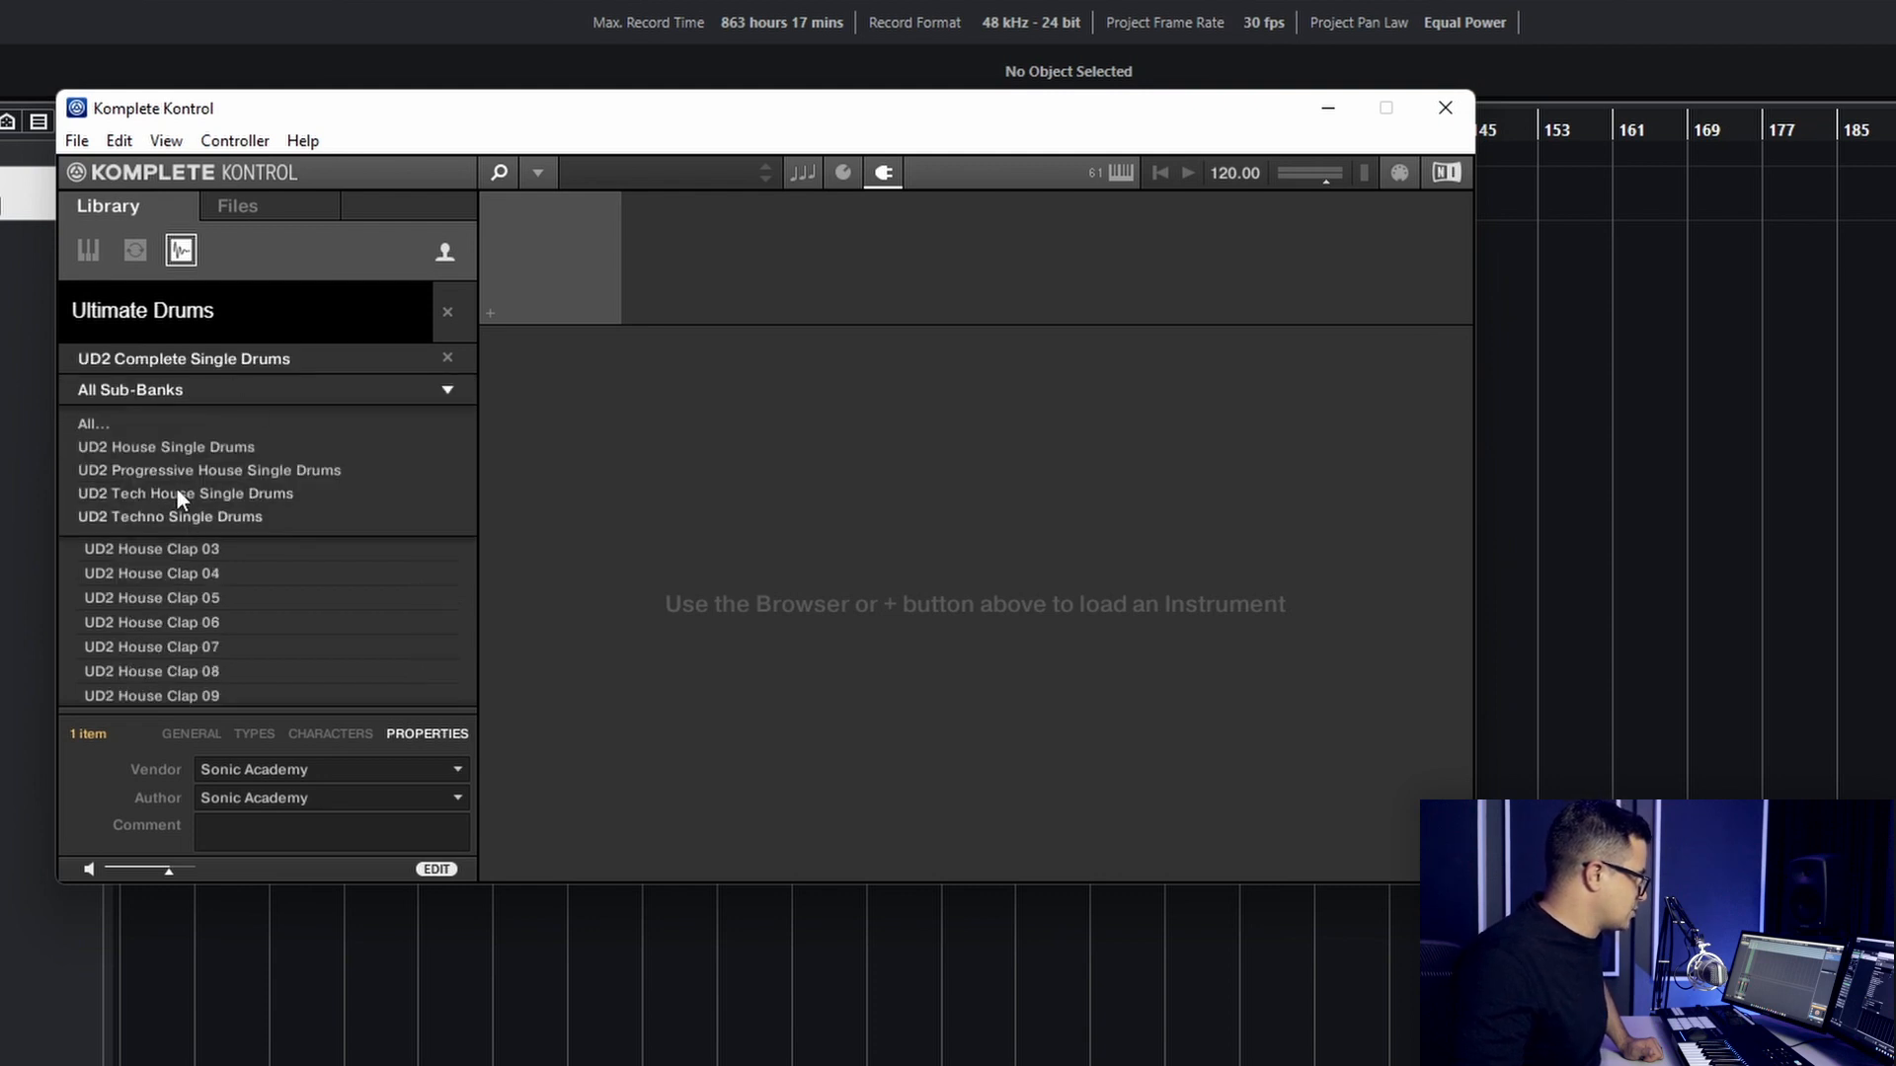
{"action": "left_click", "coordinate": [103, 423]}
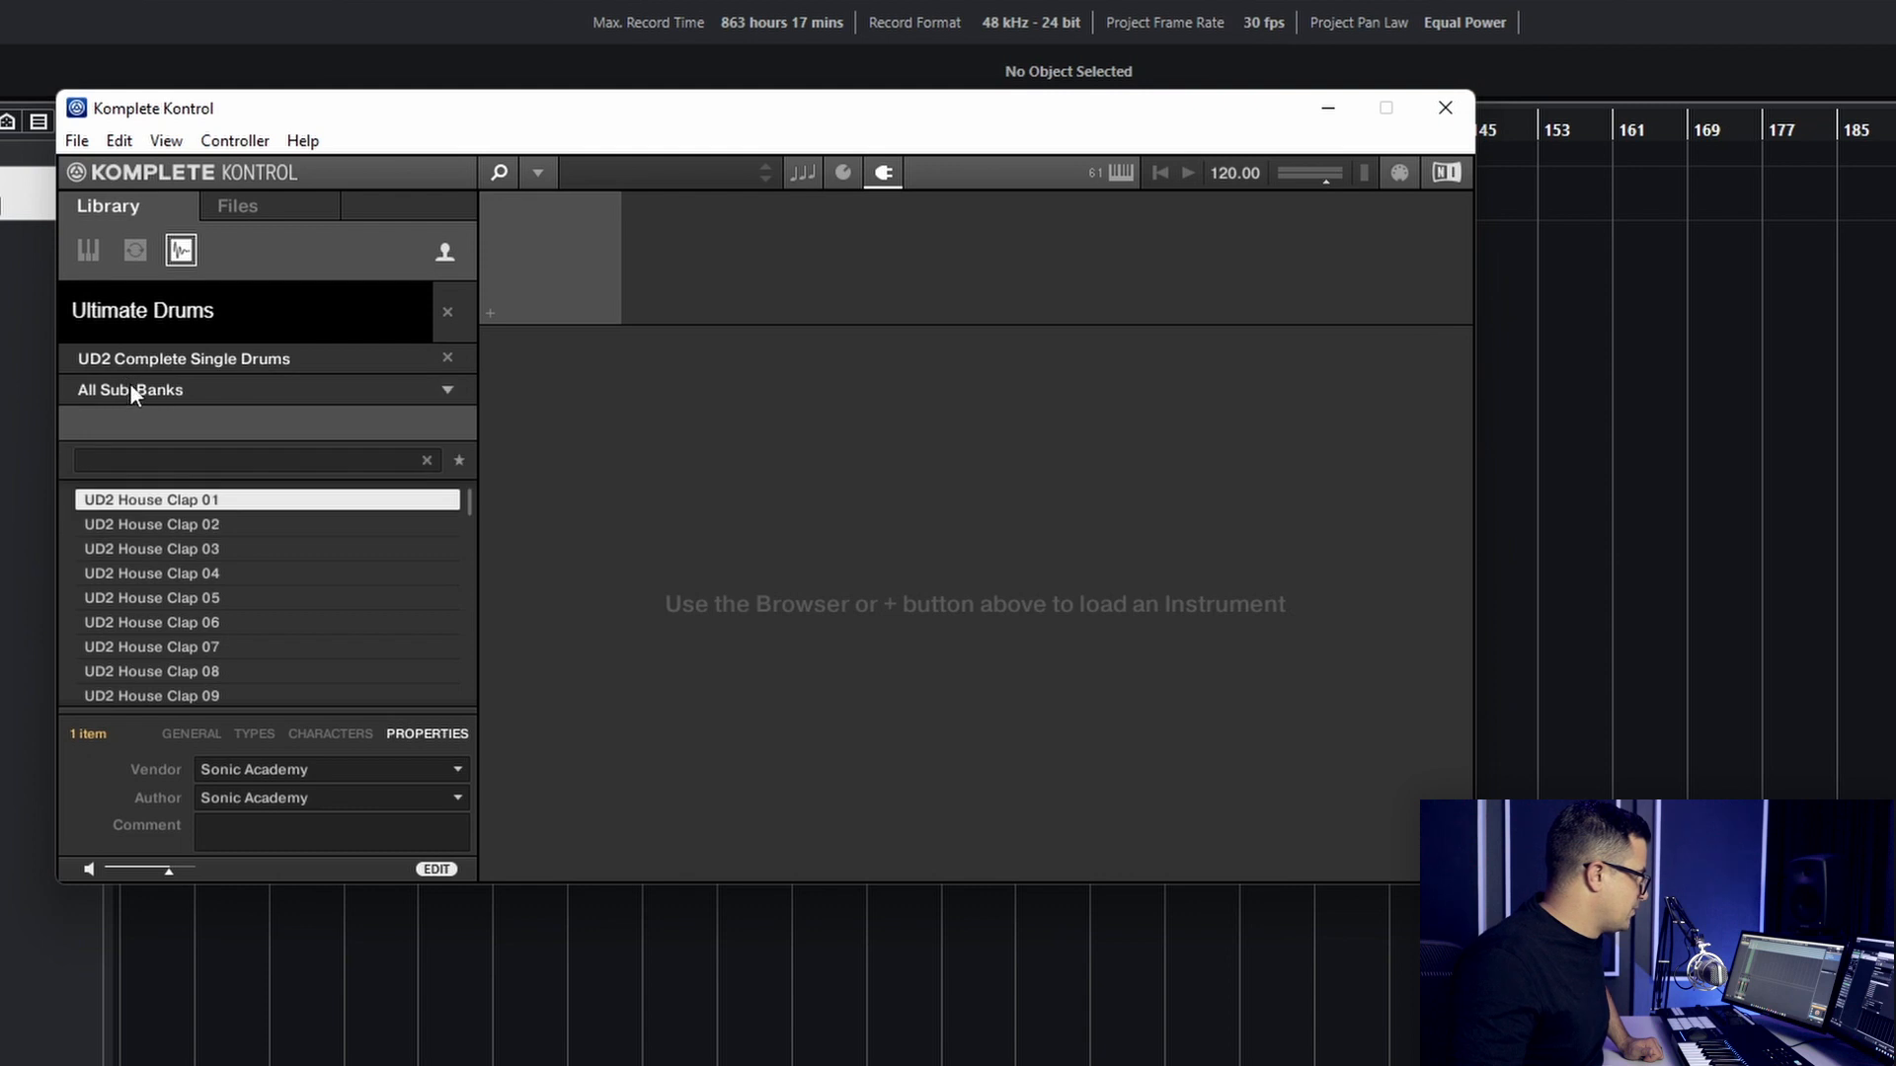
- Filter Ultimate Drums to the UD2 Complete Loops bank and view its sub-banks
{"action": "left_click", "coordinate": [134, 363]}
{"action": "left_click", "coordinate": [152, 420]}
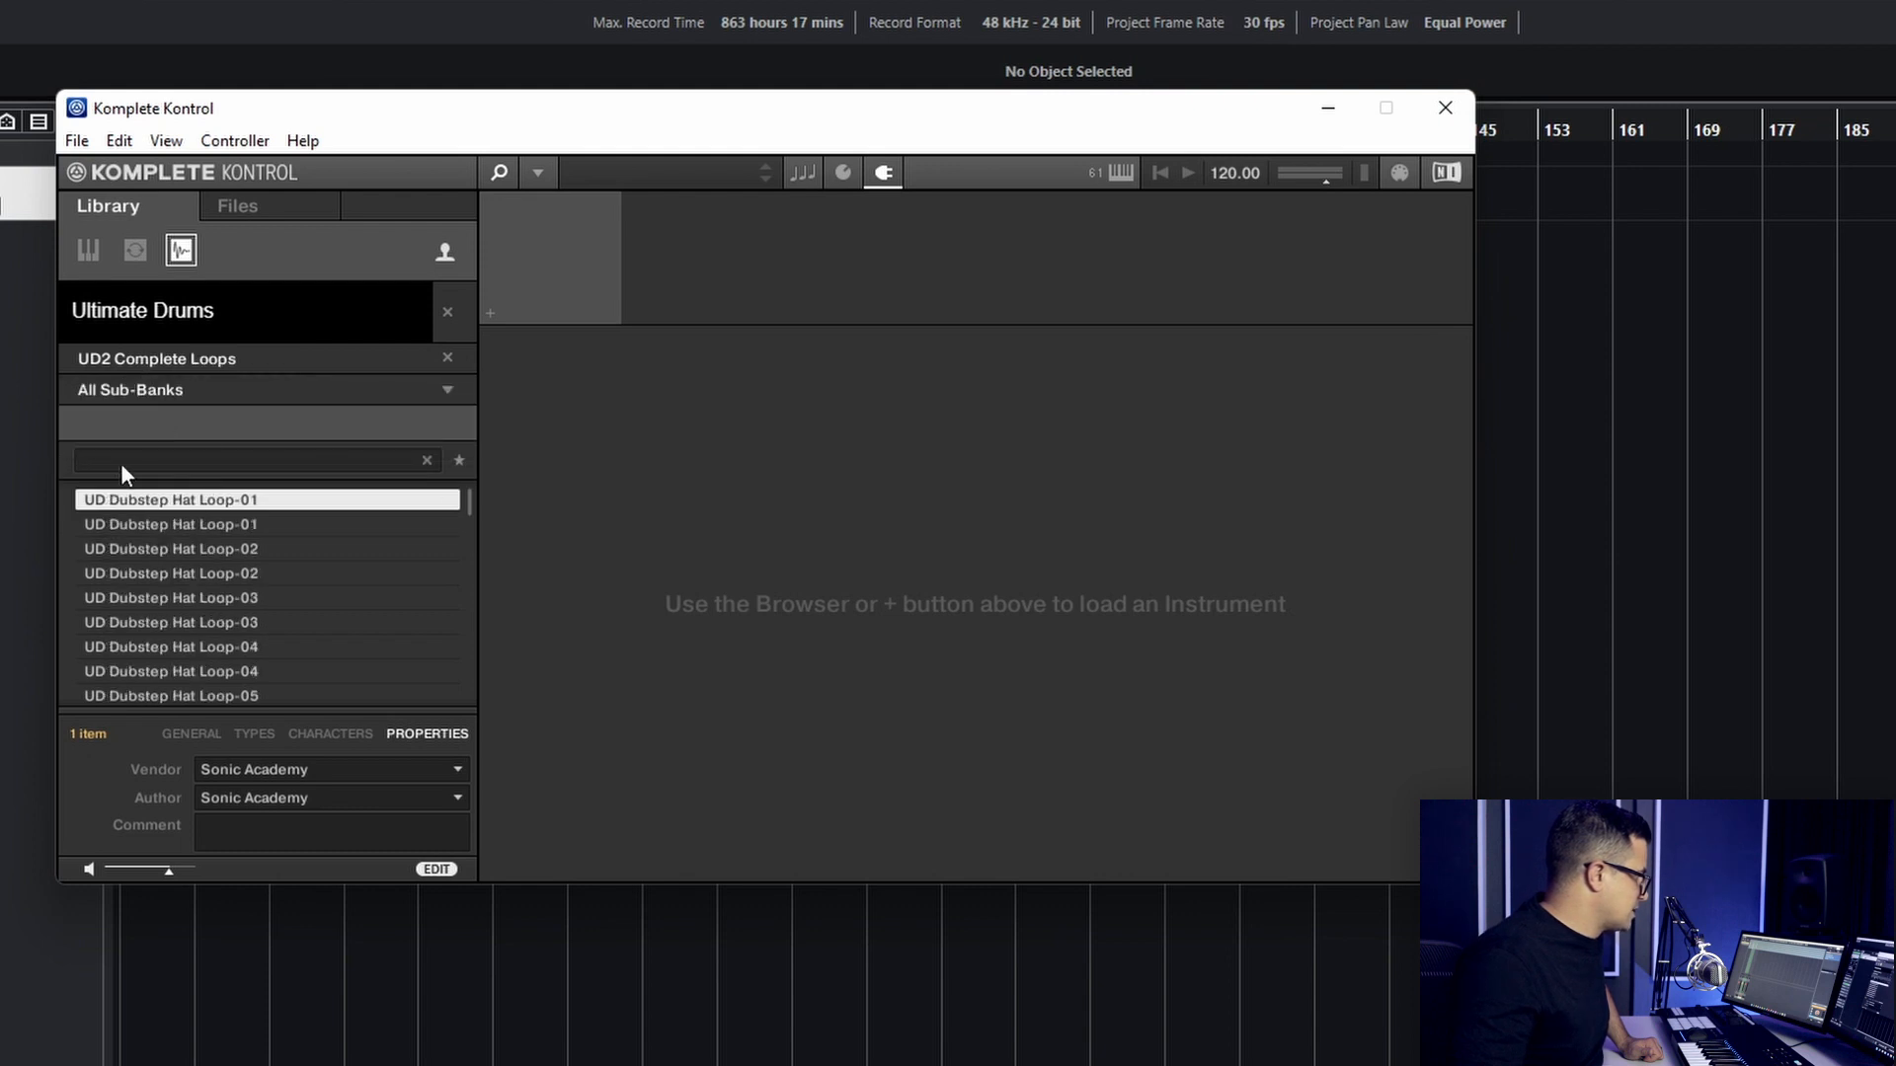
{"action": "left_click", "coordinate": [138, 389]}
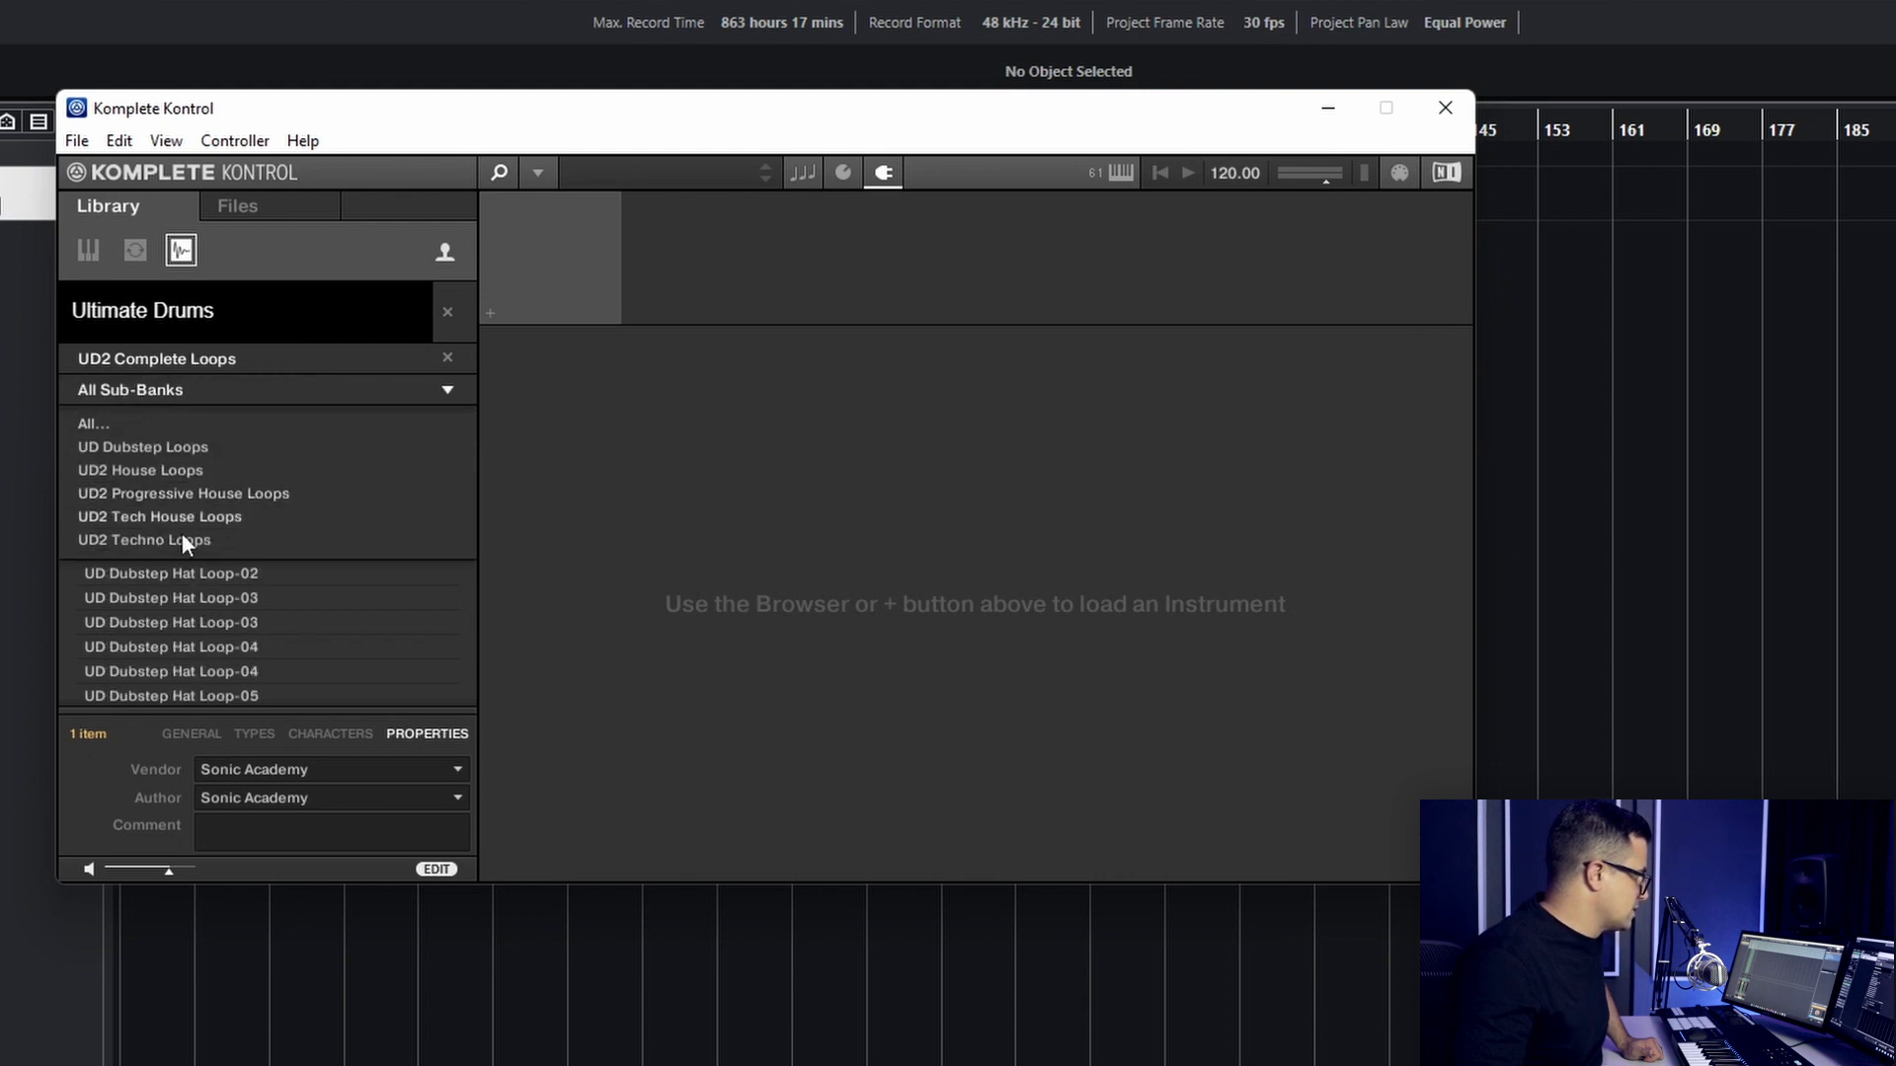
{"action": "left_click", "coordinate": [196, 389]}
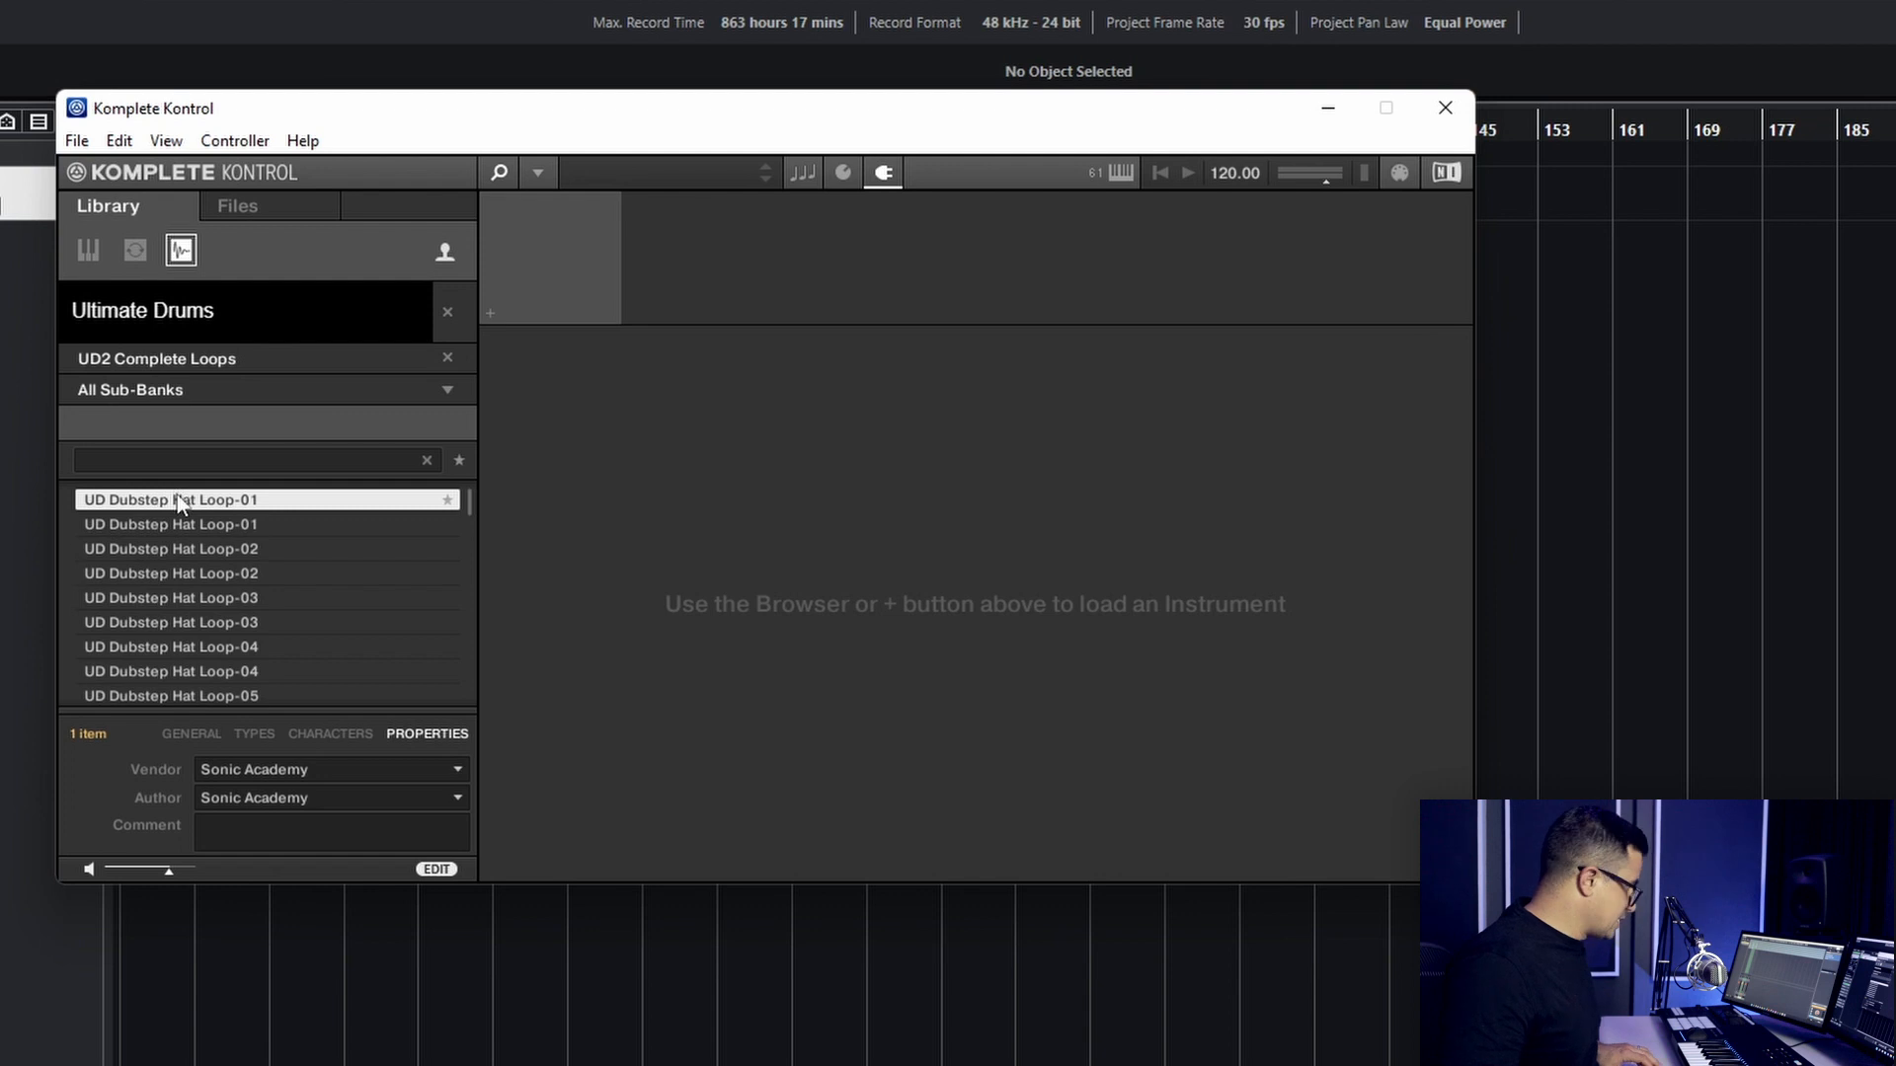
- Reassign the content type of all samples in the UD2 Complete Loops bank and apply the change
{"action": "key", "text": "ctrl+a"}
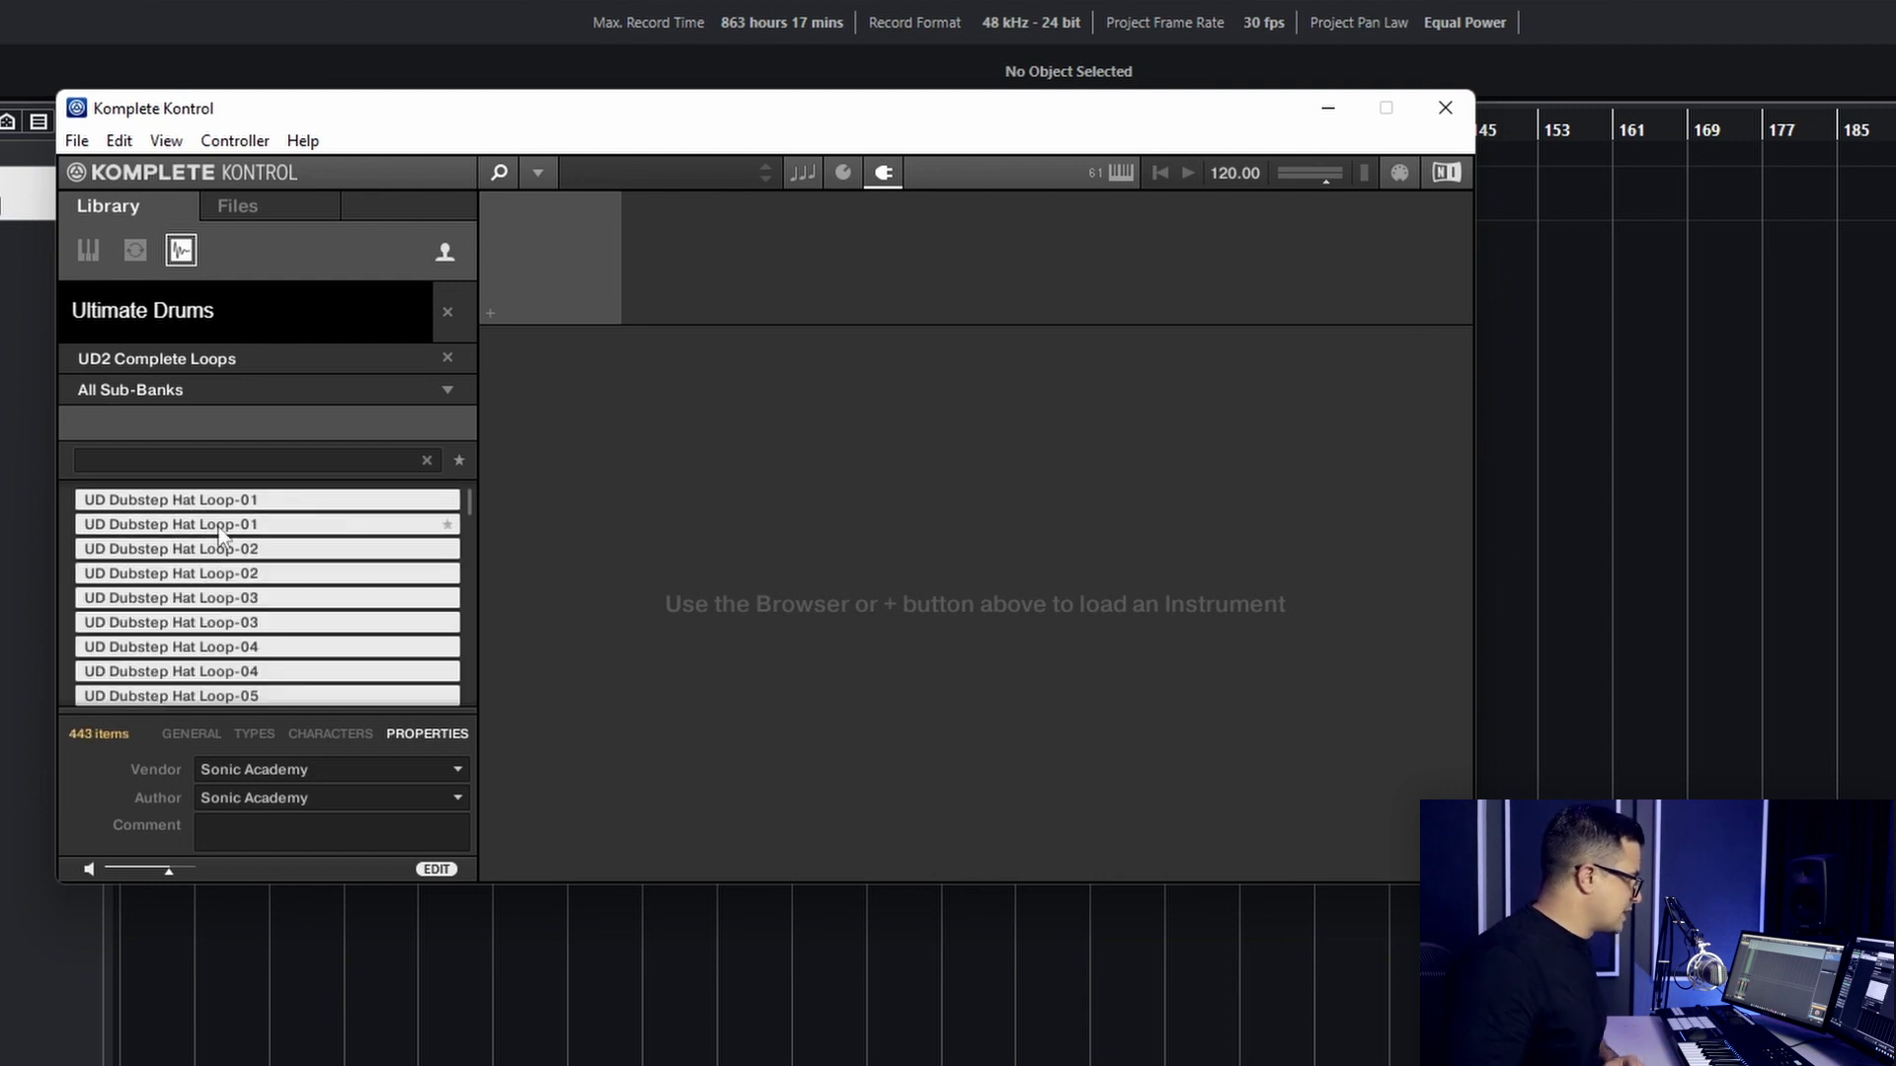
{"action": "left_click", "coordinate": [191, 735]}
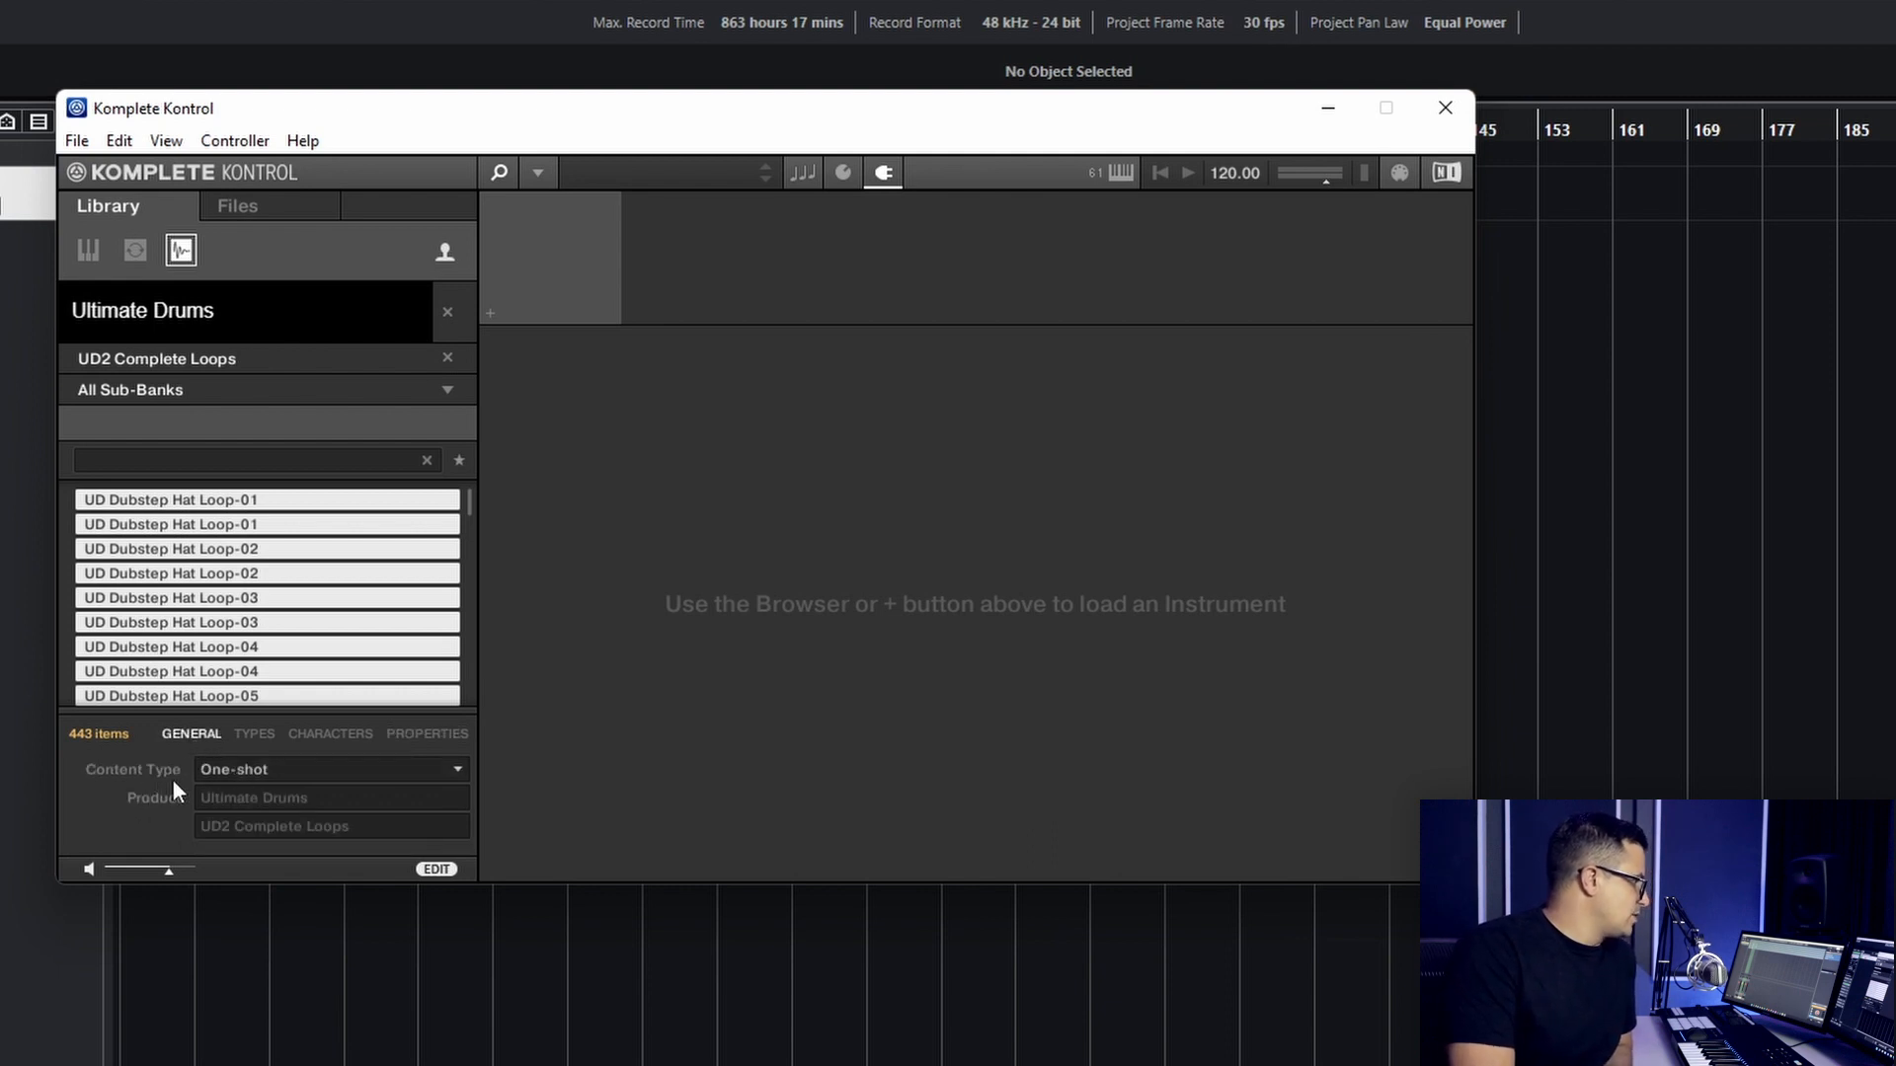
{"action": "left_click", "coordinate": [229, 771]}
{"action": "left_click", "coordinate": [319, 837]}
{"action": "left_click", "coordinate": [373, 871]}
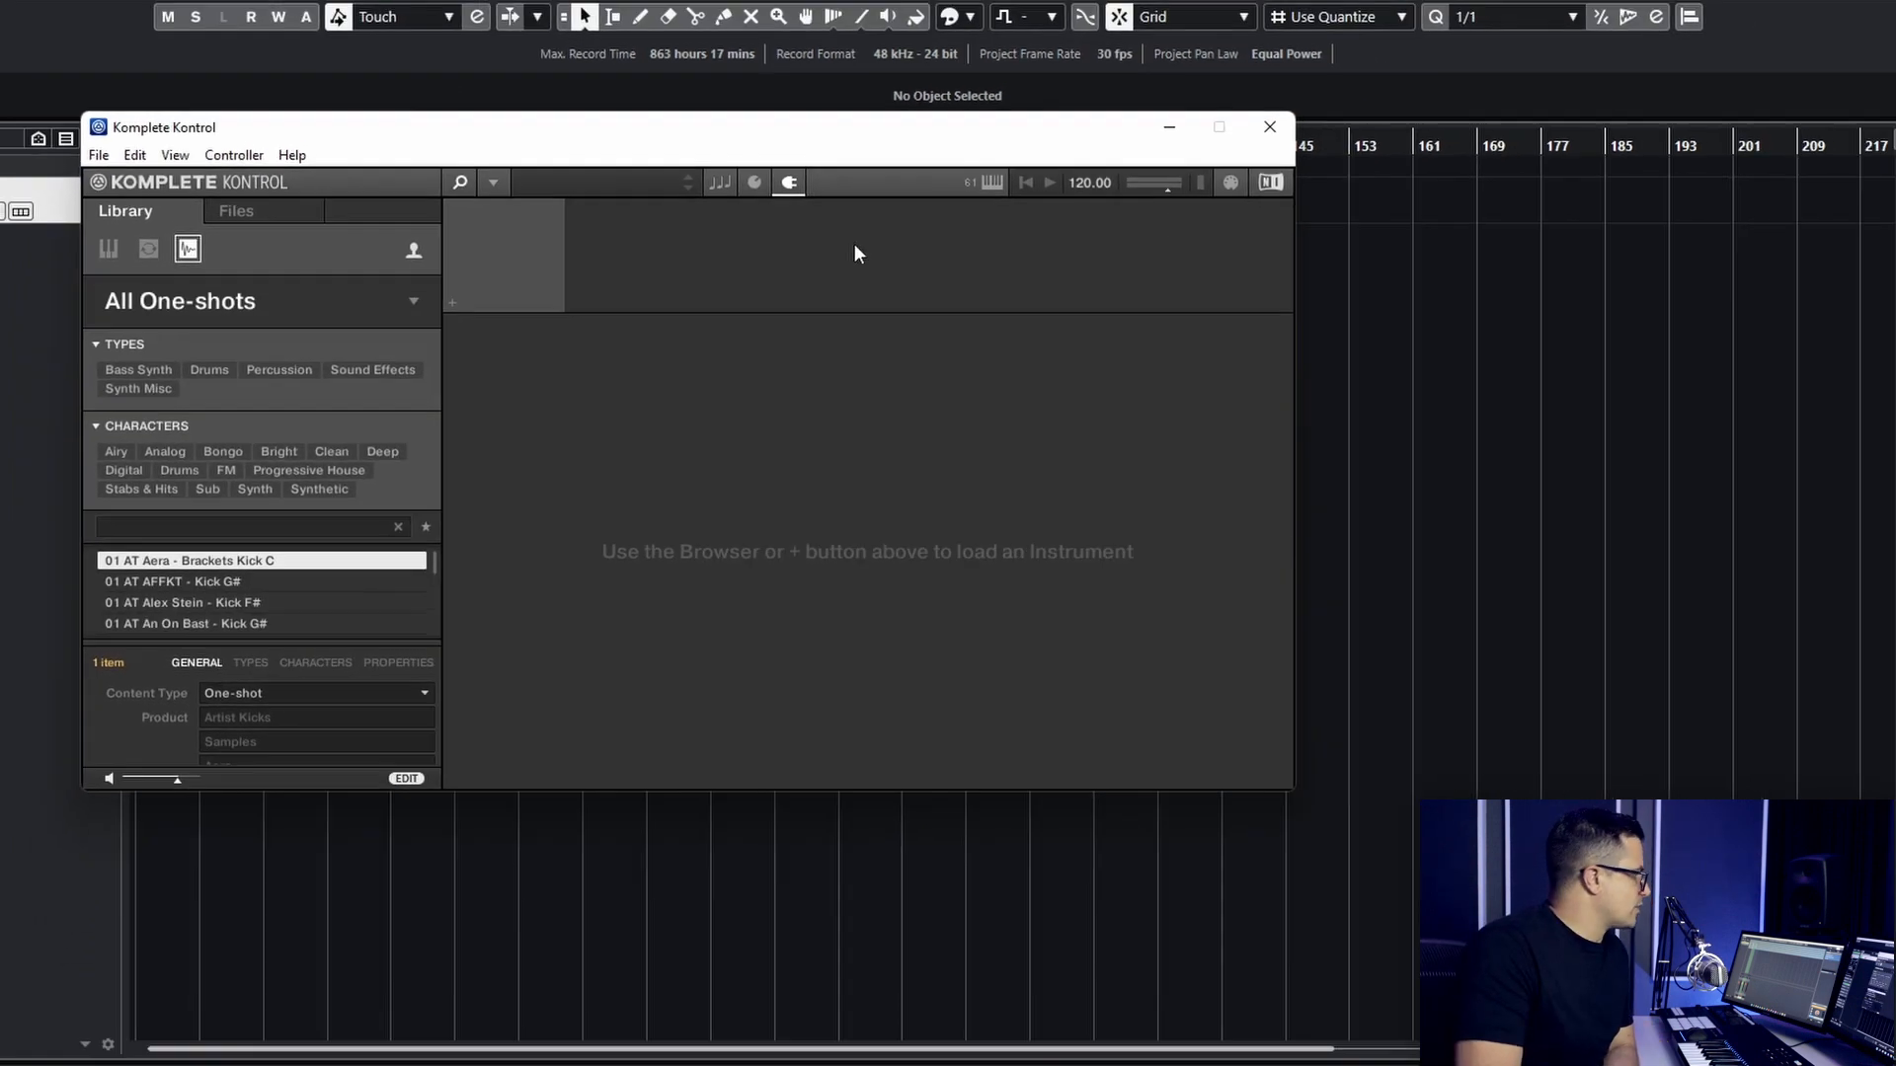
{"action": "right_click", "coordinate": [10, 395]}
{"action": "left_click", "coordinate": [39, 482]}
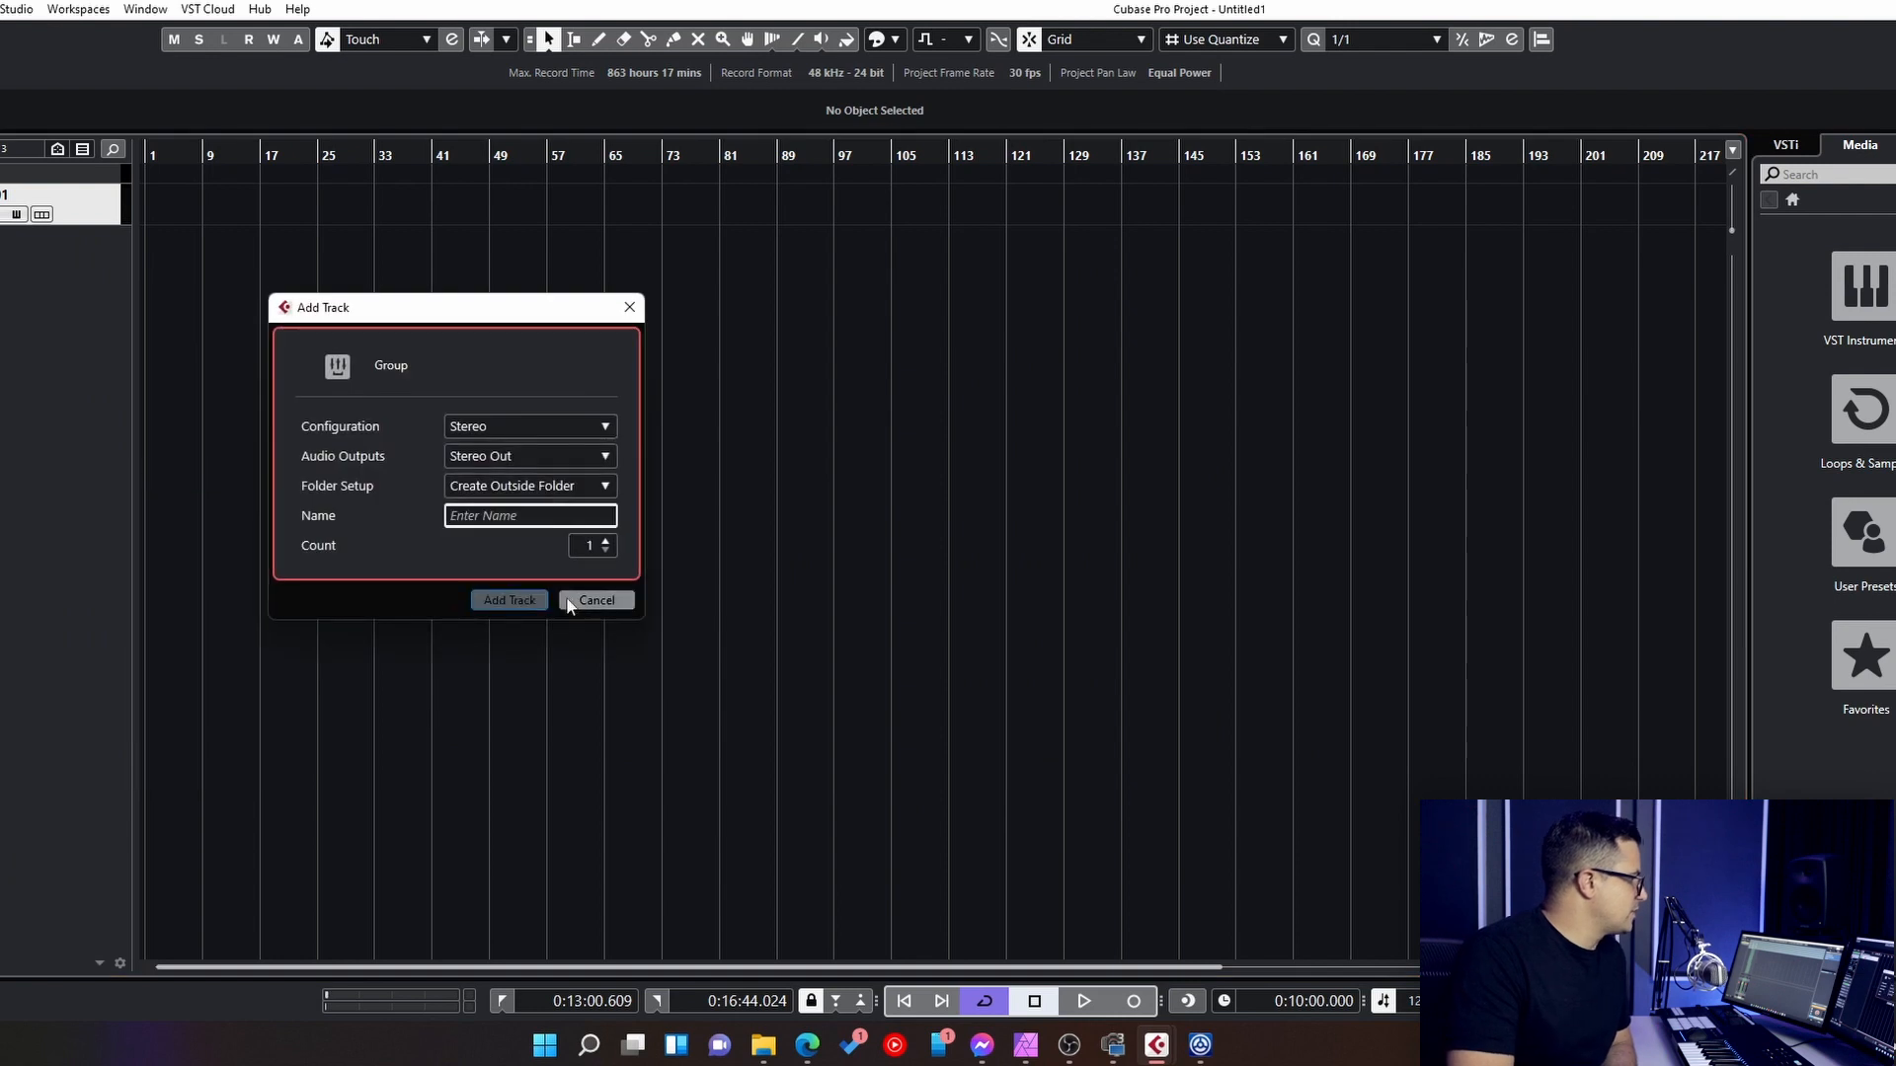
{"action": "left_click", "coordinate": [595, 600]}
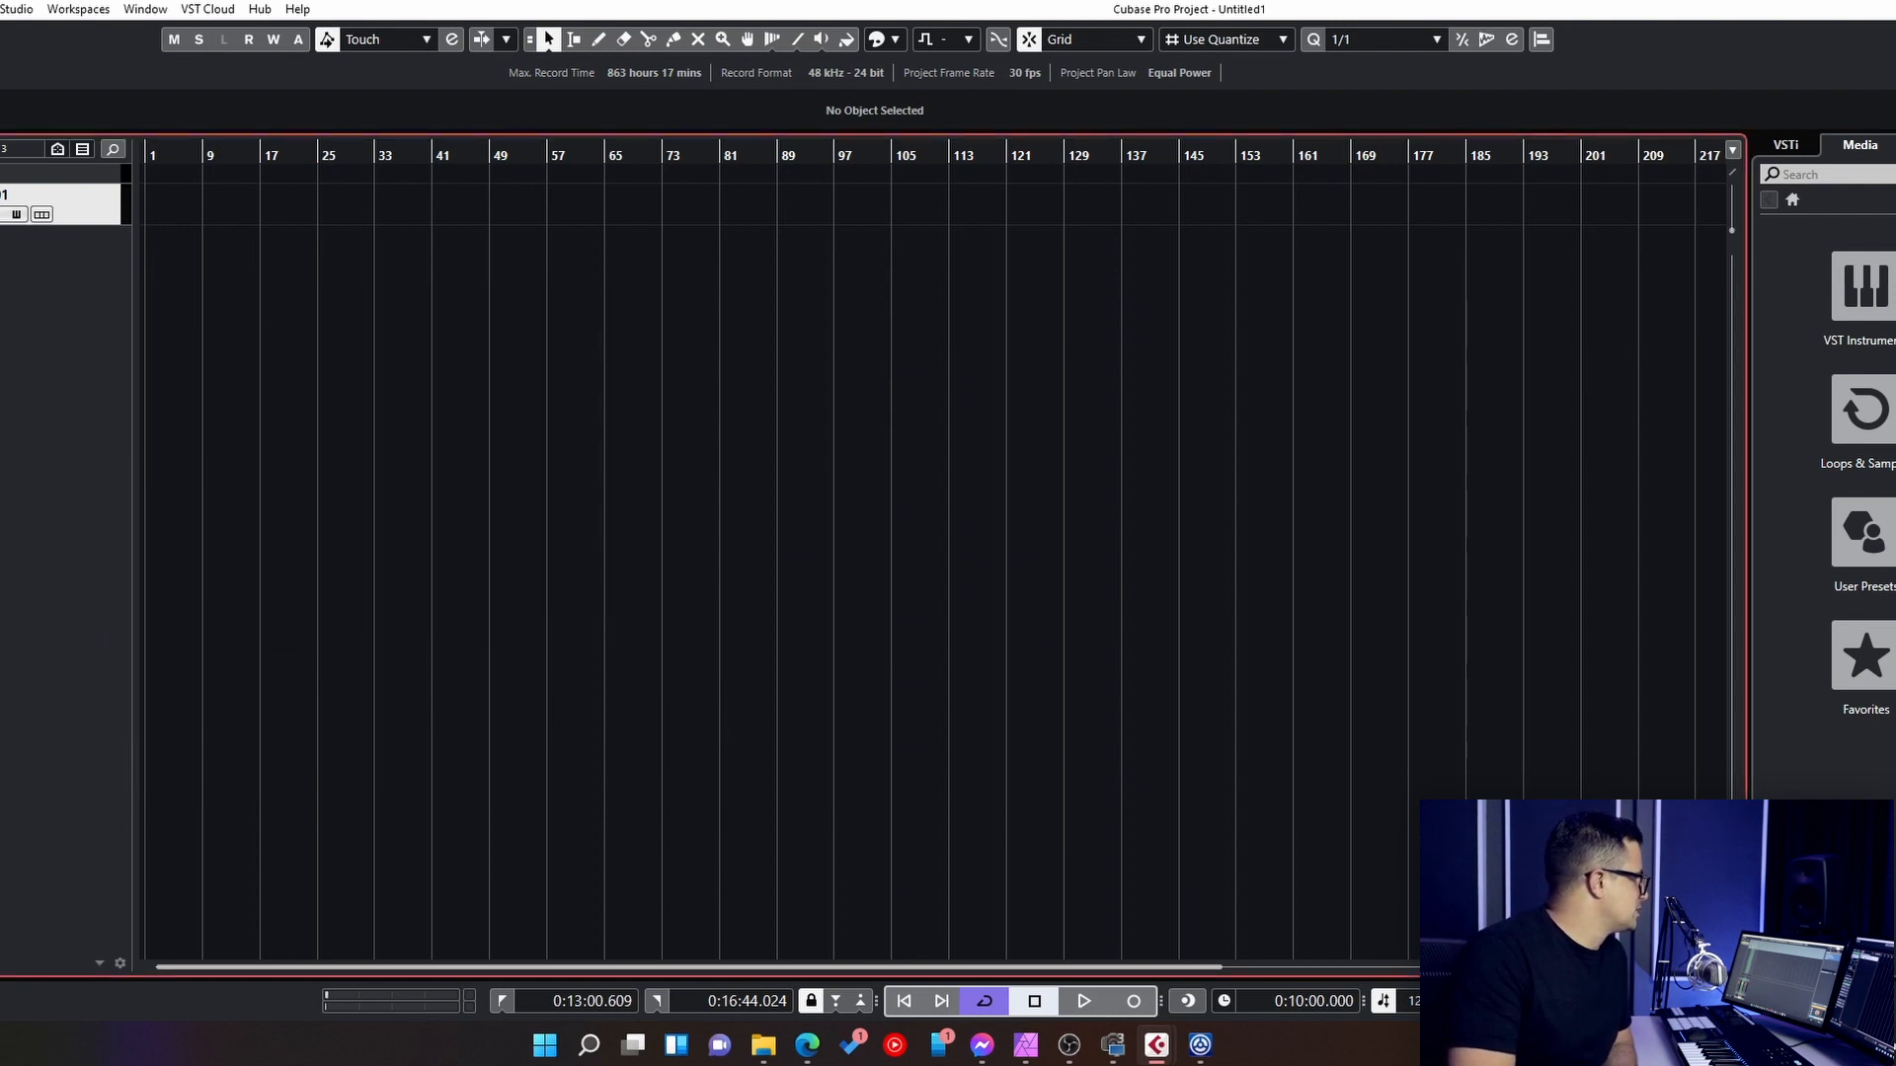